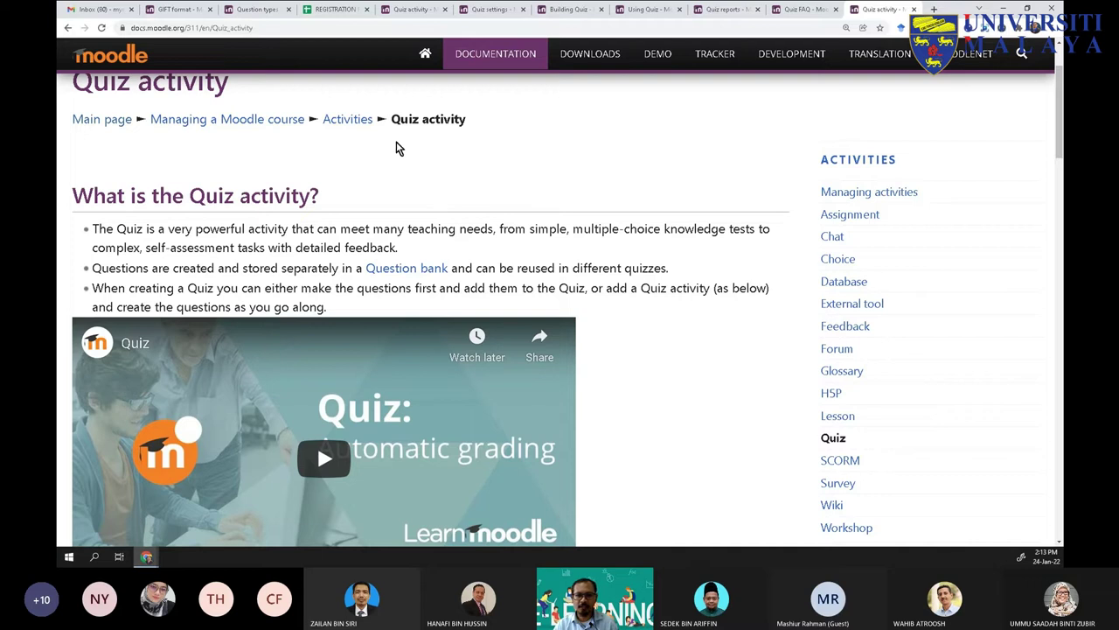
Review the More information links of the Quiz activity documentation and the contents list of the Quiz settings page
{"action": "left_click", "coordinate": [415, 11]}
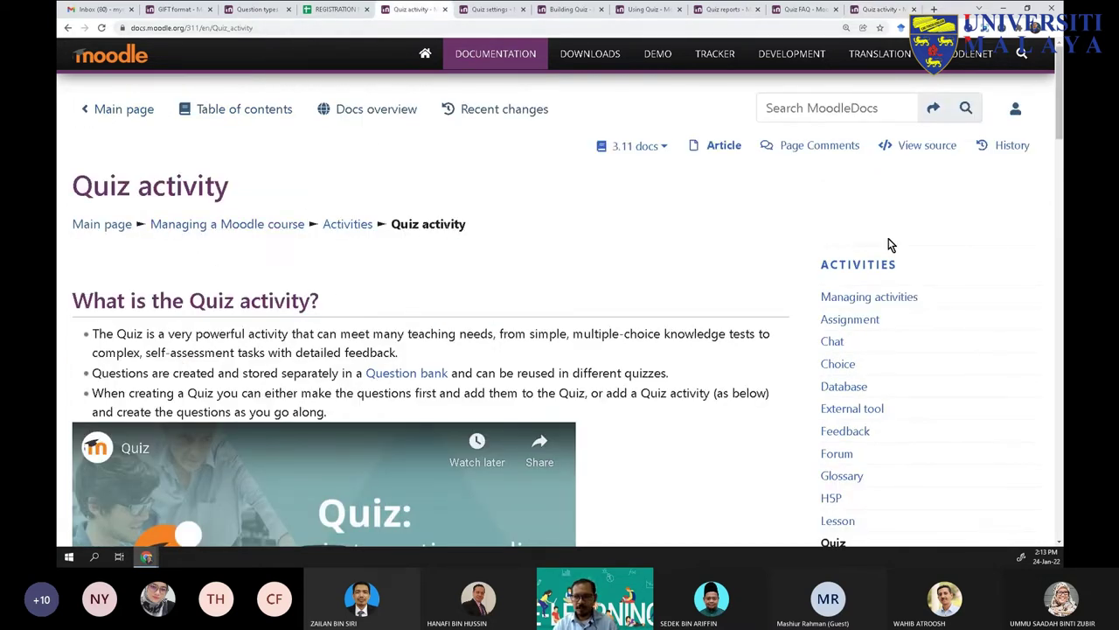
{"action": "left_click_drag", "start_coordinate": [1060, 78], "coordinate": [1061, 451]}
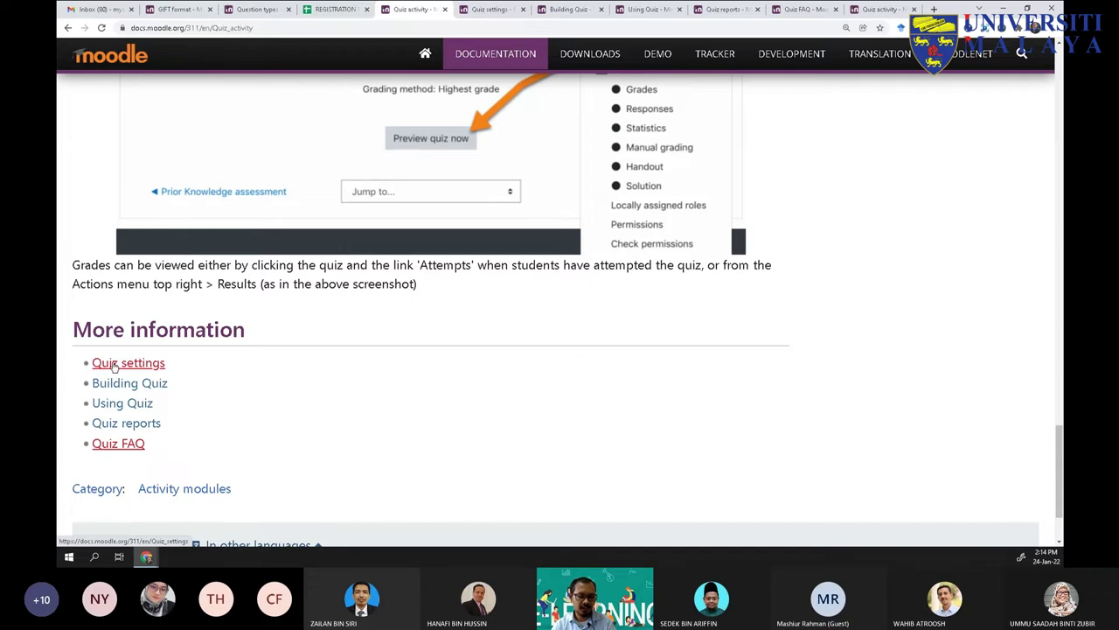
{"action": "left_click", "coordinate": [491, 13]}
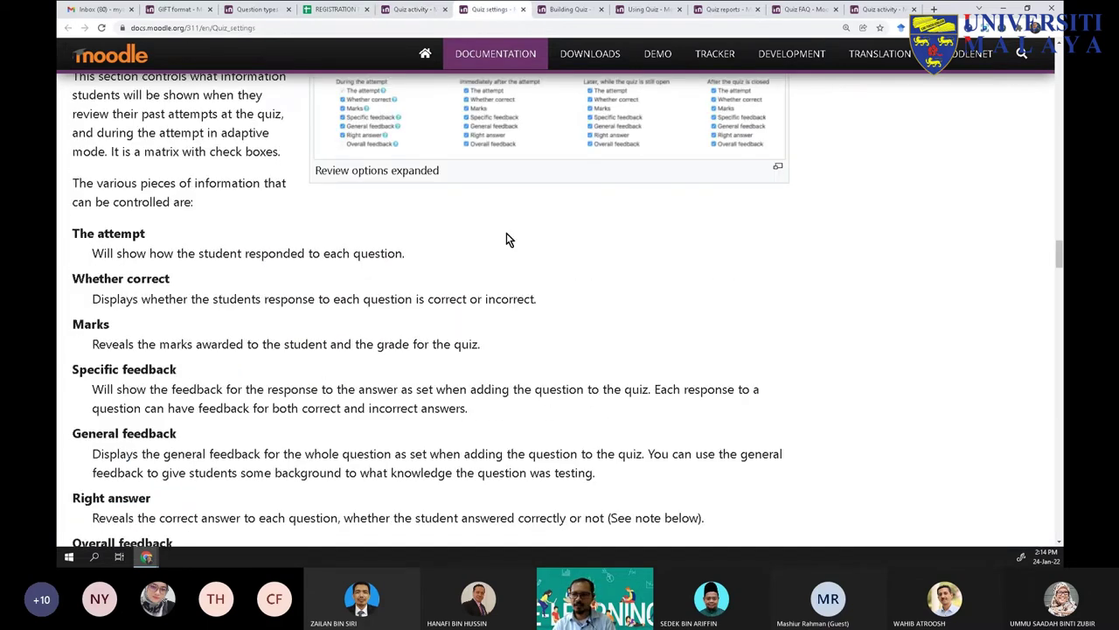
{"action": "scroll", "coordinate": [506, 233], "scroll_direction": "up", "scroll_amount": 5}
{"action": "left_click_drag", "start_coordinate": [1058, 236], "coordinate": [1051, 57]}
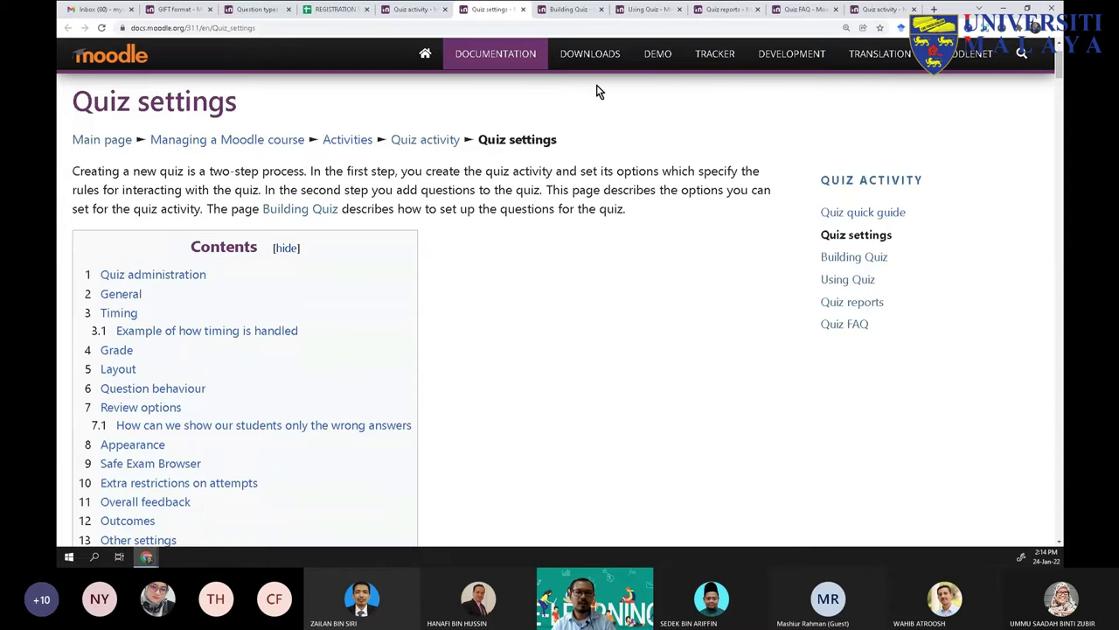
Return to the Quiz activity documentation and read from the introduction through to the start of "How is it set up?"
{"action": "left_click", "coordinate": [418, 10]}
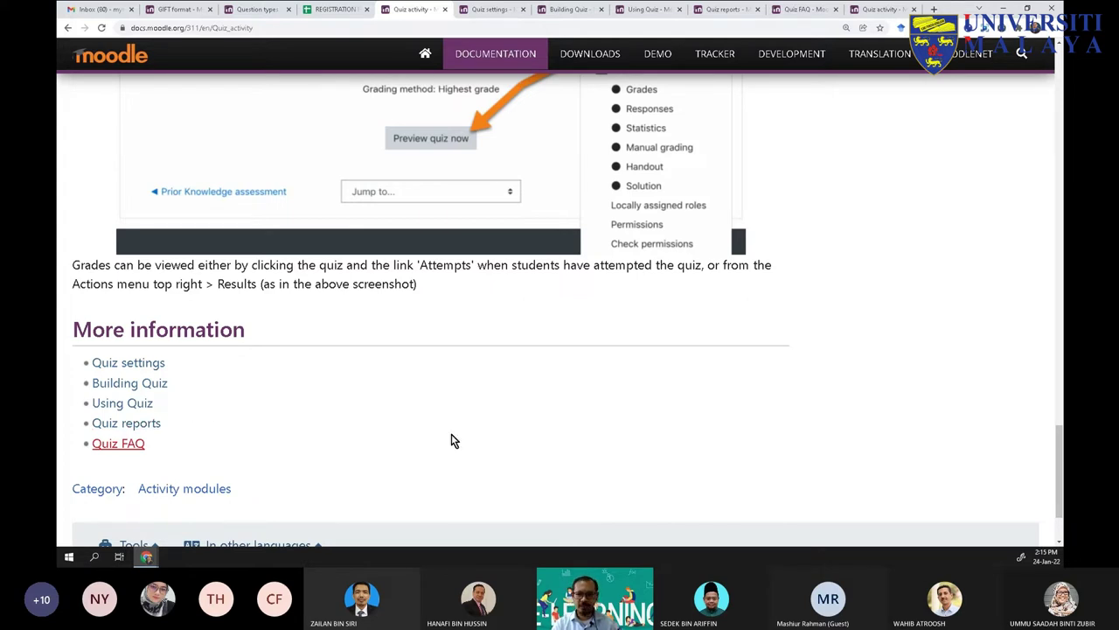
{"action": "left_click_drag", "start_coordinate": [1060, 473], "coordinate": [1026, 101]}
{"action": "scroll", "coordinate": [1023, 102], "scroll_direction": "down", "scroll_amount": 1}
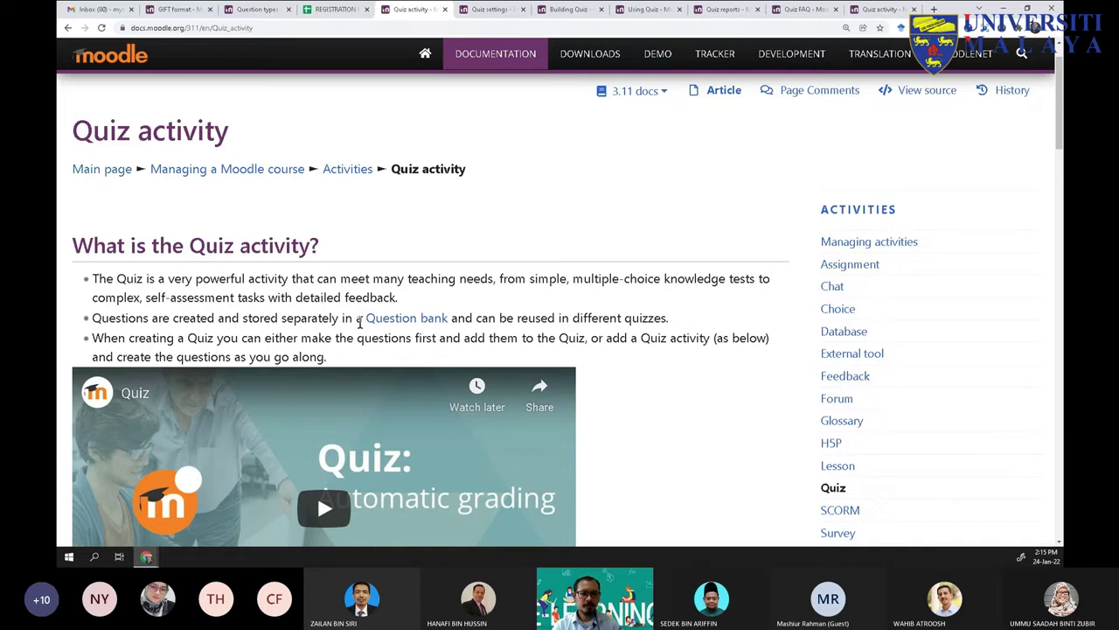
{"action": "scroll", "coordinate": [365, 289], "scroll_direction": "down", "scroll_amount": 2}
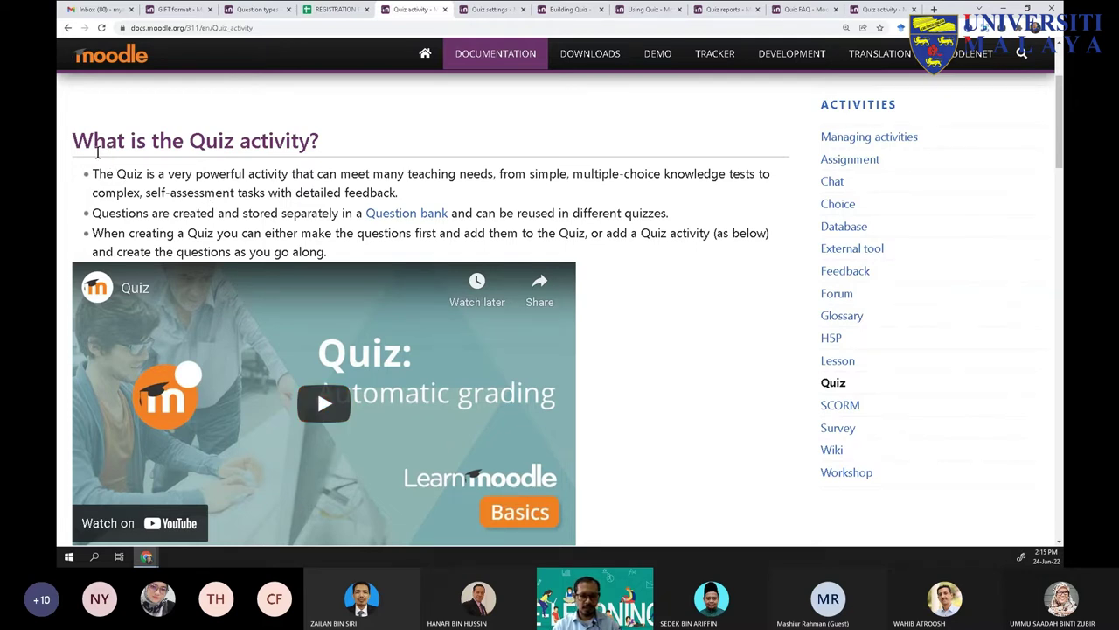
{"action": "scroll", "coordinate": [230, 199], "scroll_direction": "down", "scroll_amount": 1}
{"action": "scroll", "coordinate": [230, 199], "scroll_direction": "down", "scroll_amount": 4}
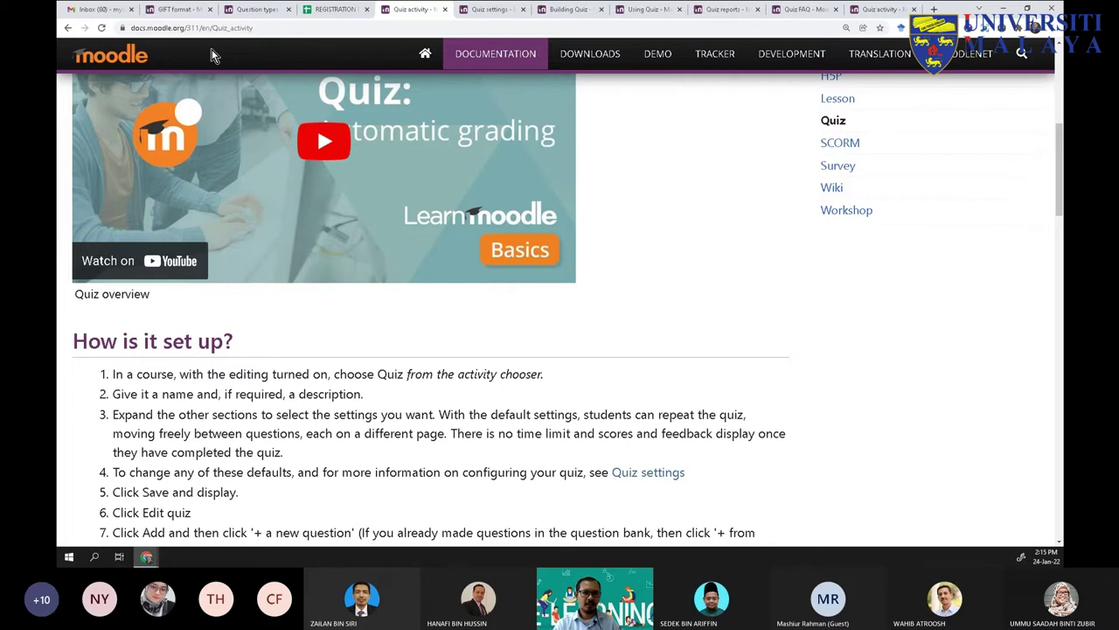
Look through the Question types documentation from its contents list to the question chooser illustration
{"action": "left_click", "coordinate": [247, 13]}
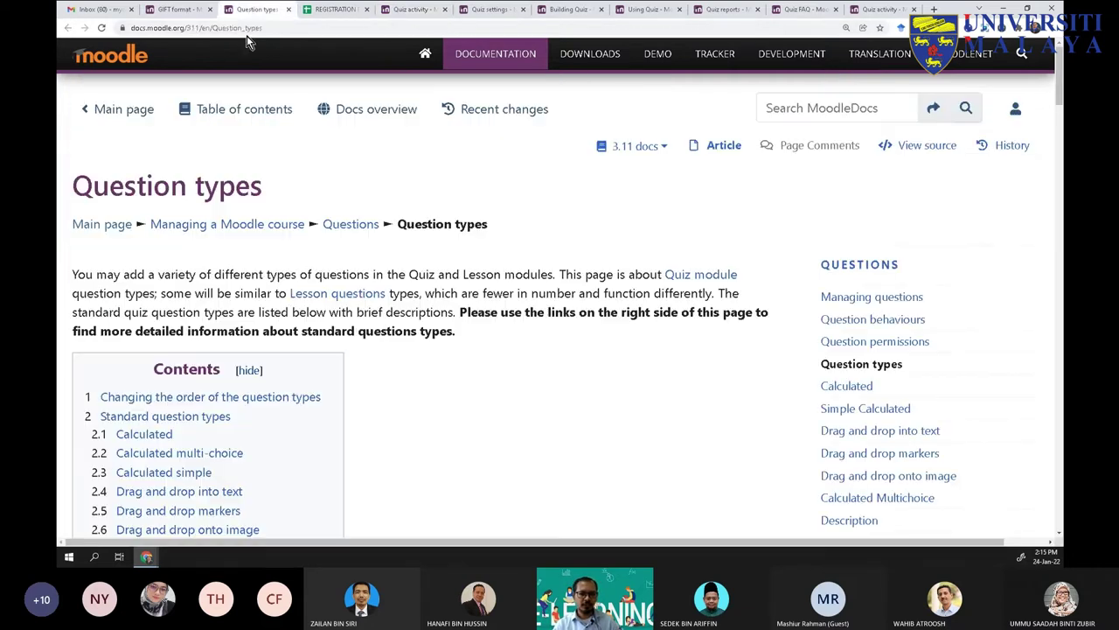
{"action": "scroll", "coordinate": [571, 410], "scroll_direction": "down", "scroll_amount": 10}
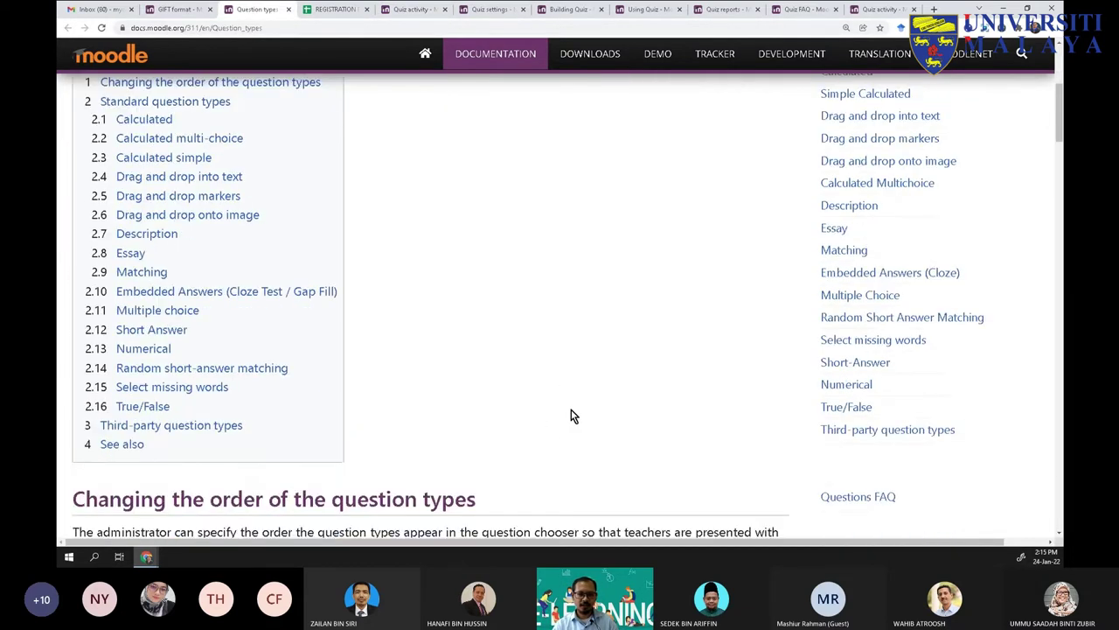
{"action": "scroll", "coordinate": [573, 411], "scroll_direction": "down", "scroll_amount": 1}
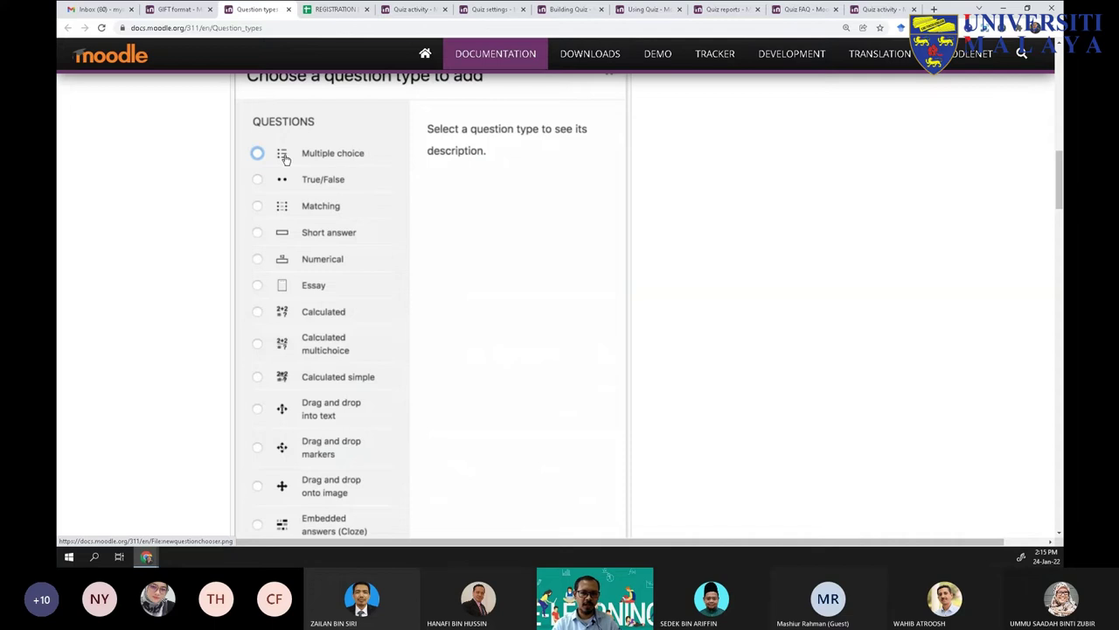
Go back to the Quiz activity documentation and read the setup instructions up to the Question types reference
{"action": "left_click", "coordinate": [404, 11]}
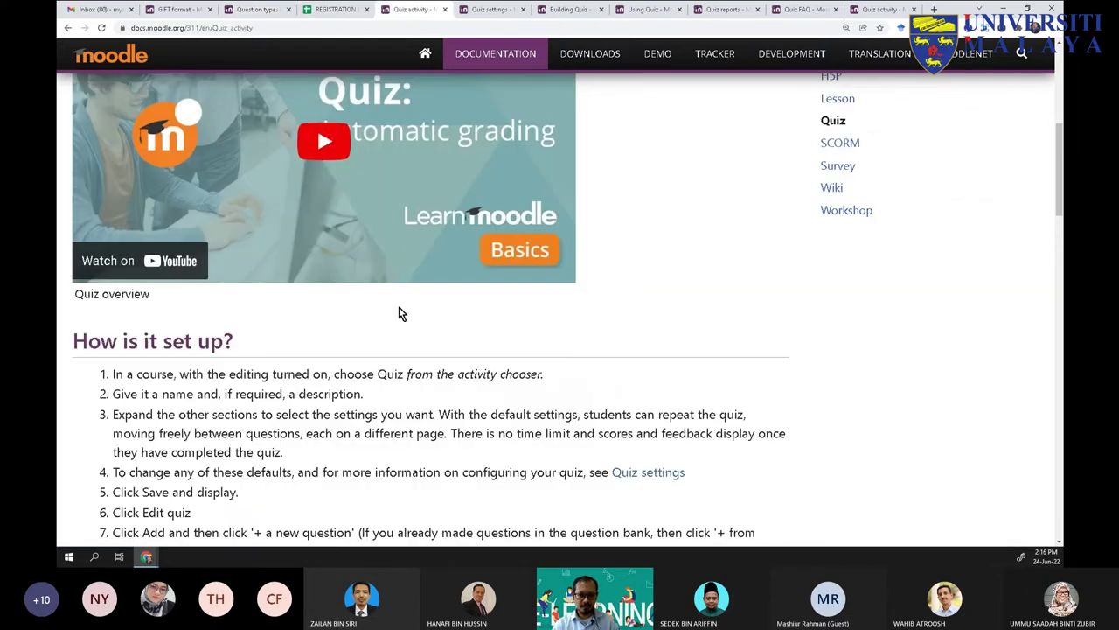
{"action": "scroll", "coordinate": [400, 315], "scroll_direction": "down", "scroll_amount": 1}
{"action": "scroll", "coordinate": [395, 326], "scroll_direction": "up", "scroll_amount": 4}
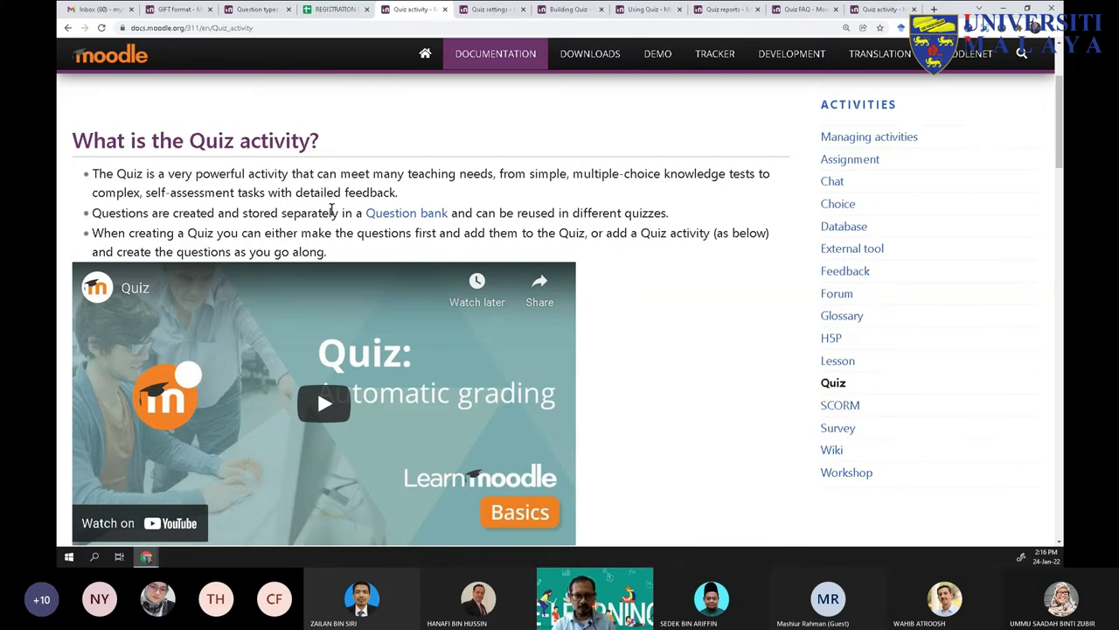
{"action": "scroll", "coordinate": [348, 229], "scroll_direction": "down", "scroll_amount": 4}
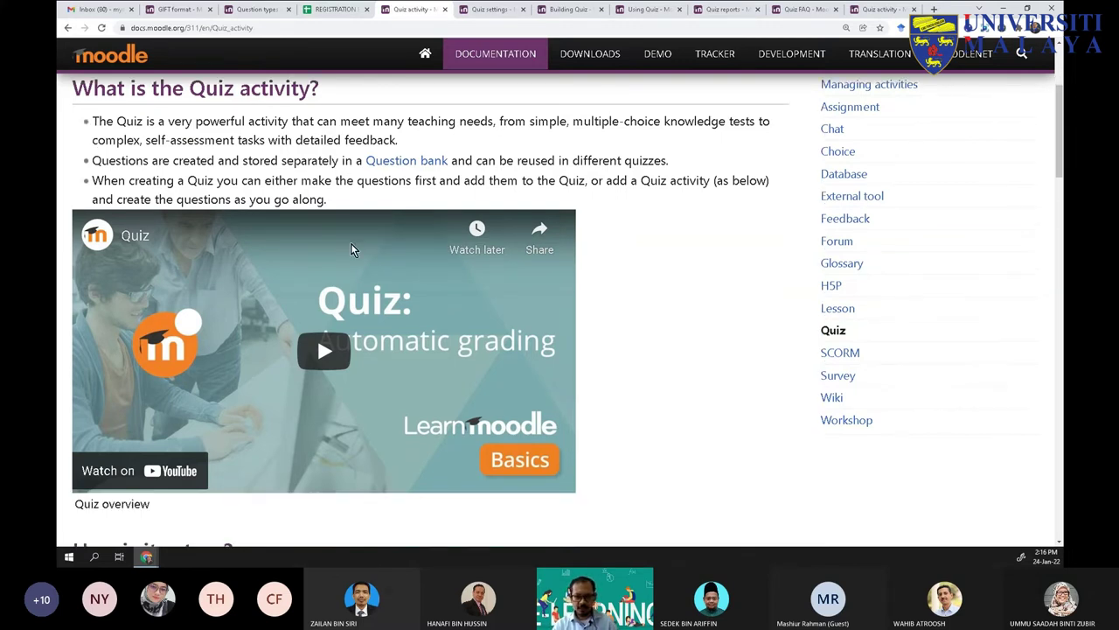
{"action": "scroll", "coordinate": [351, 260], "scroll_direction": "down", "scroll_amount": 3}
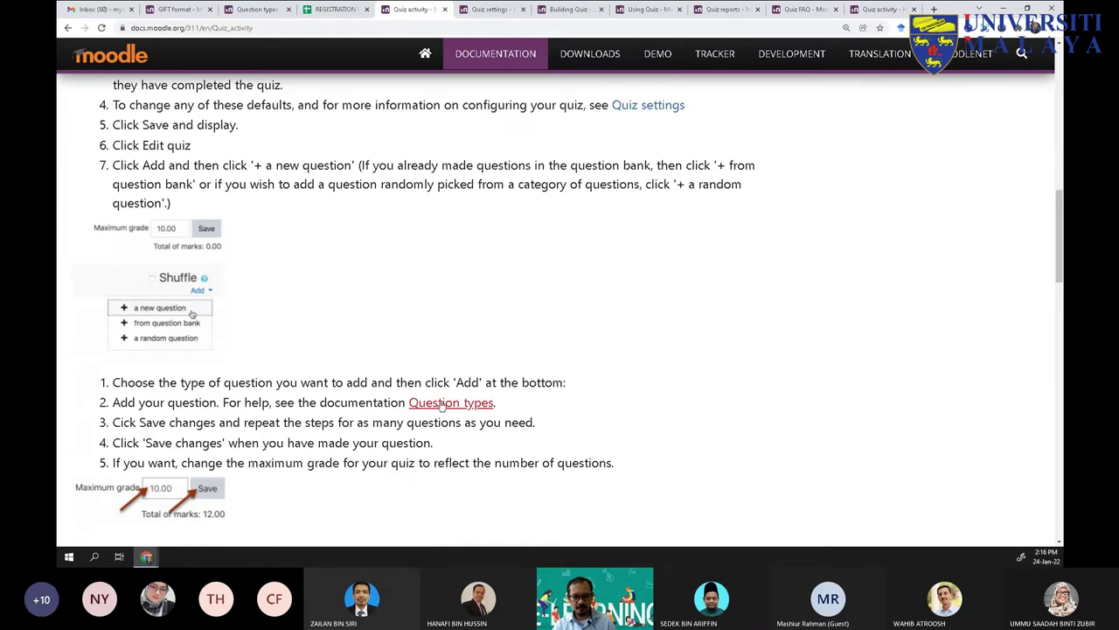
Examine the available question types in the chooser illustration of the Question types documentation, from Multiple choice to Description
{"action": "left_click", "coordinate": [249, 10]}
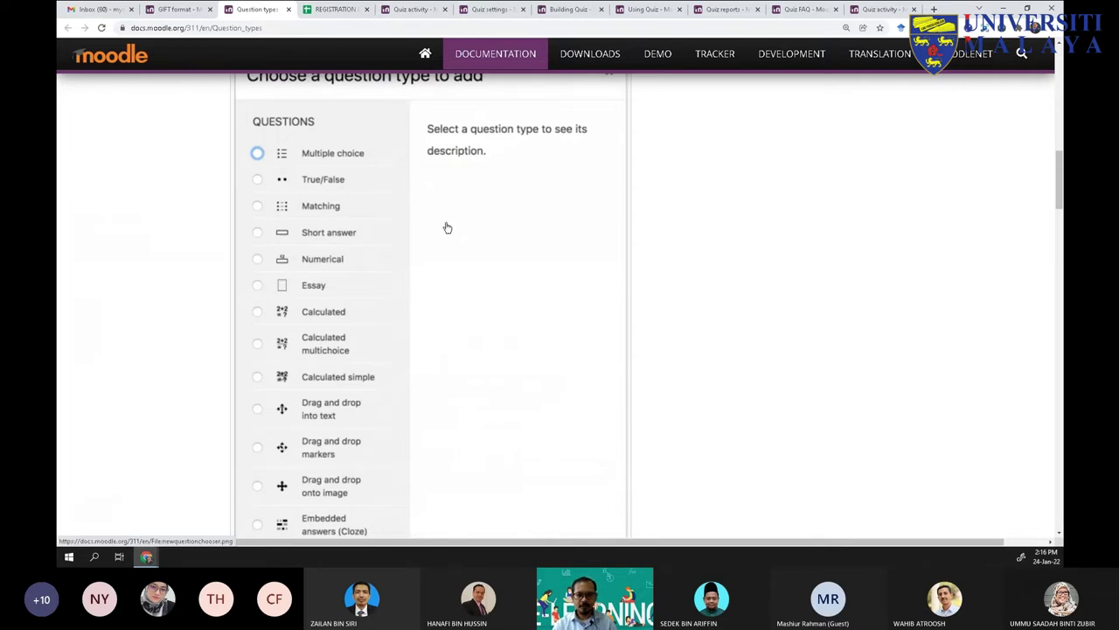
{"action": "scroll", "coordinate": [572, 277], "scroll_direction": "up", "scroll_amount": 2}
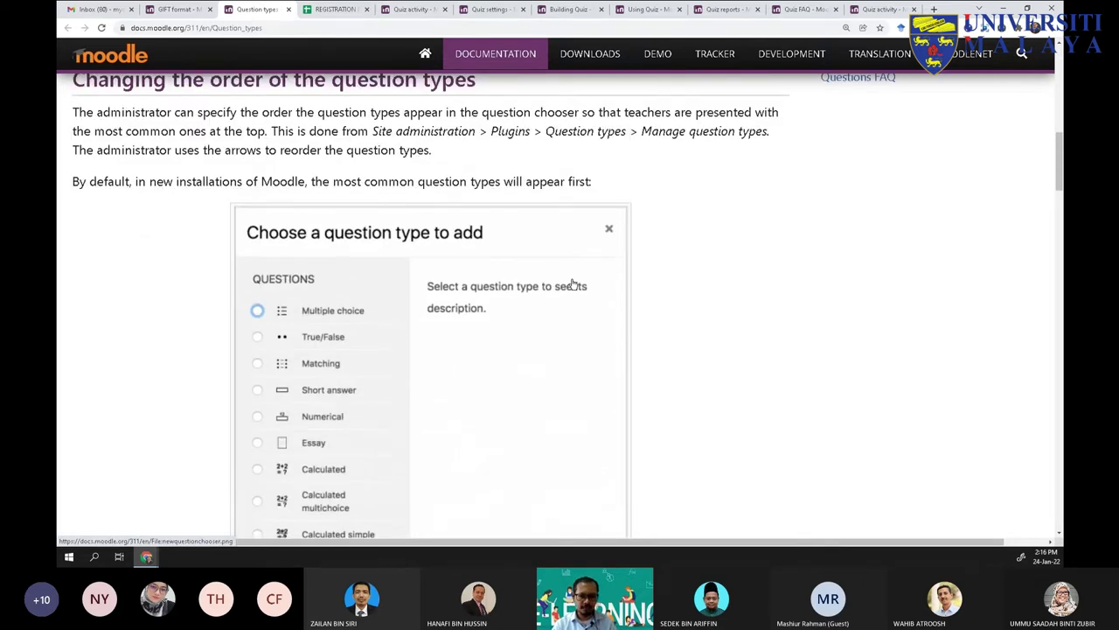
{"action": "scroll", "coordinate": [572, 285], "scroll_direction": "down", "scroll_amount": 2}
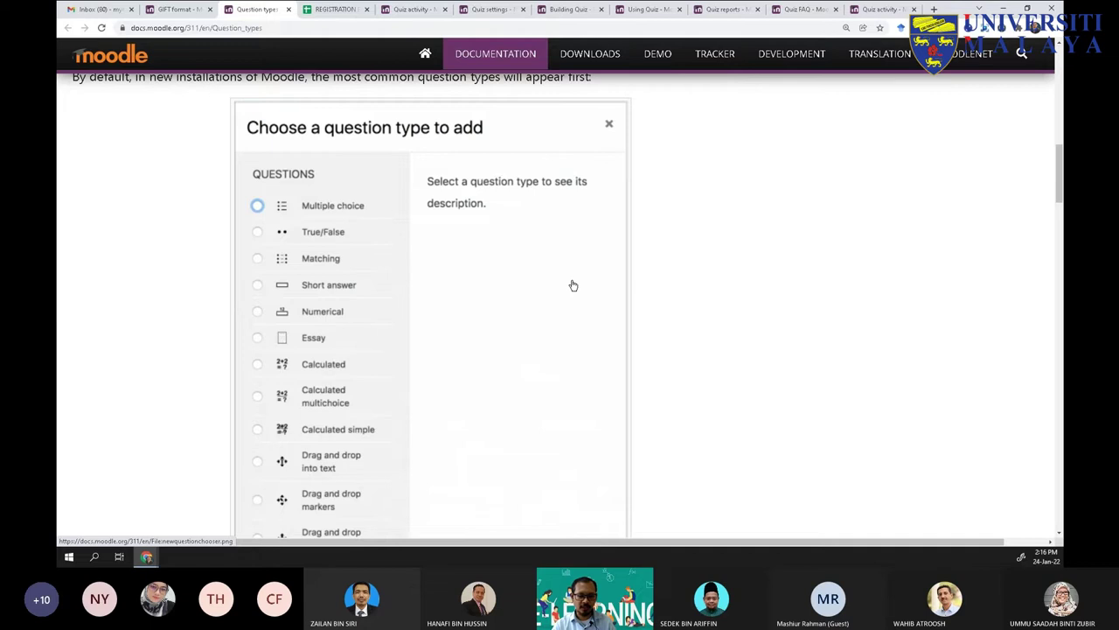
{"action": "scroll", "coordinate": [572, 285], "scroll_direction": "down", "scroll_amount": 2}
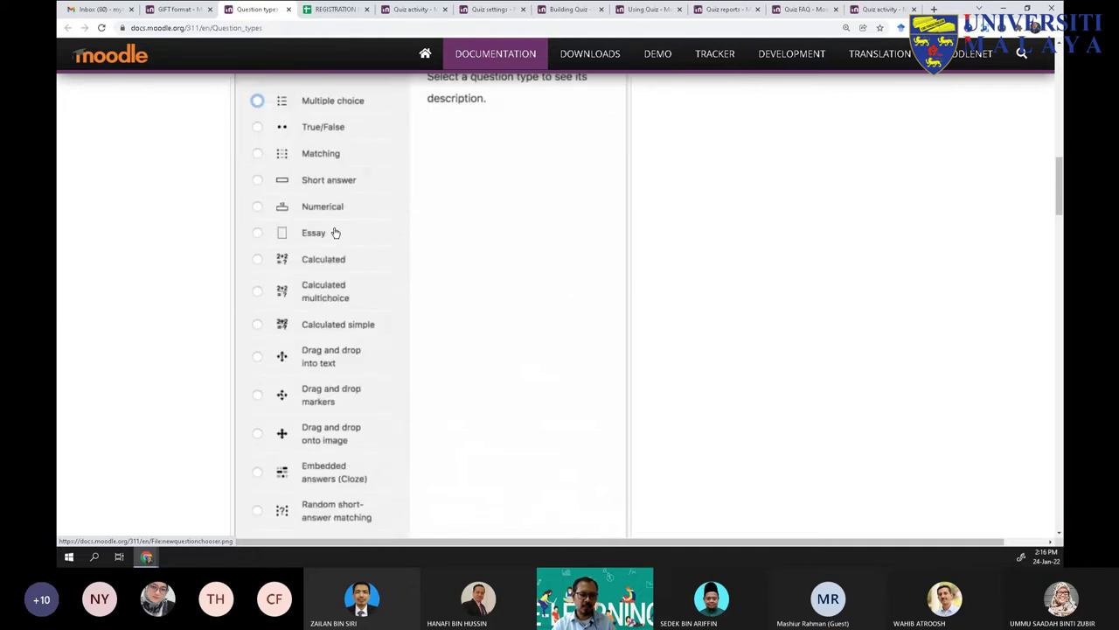
{"action": "scroll", "coordinate": [341, 257], "scroll_direction": "up", "scroll_amount": 2}
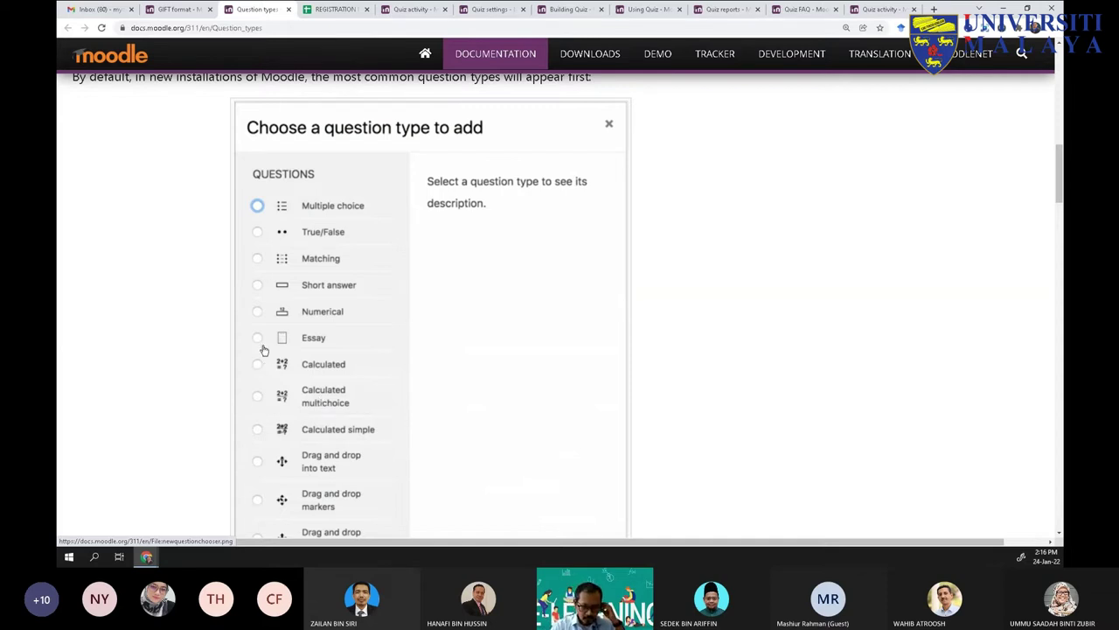
{"action": "scroll", "coordinate": [333, 466], "scroll_direction": "down", "scroll_amount": 2}
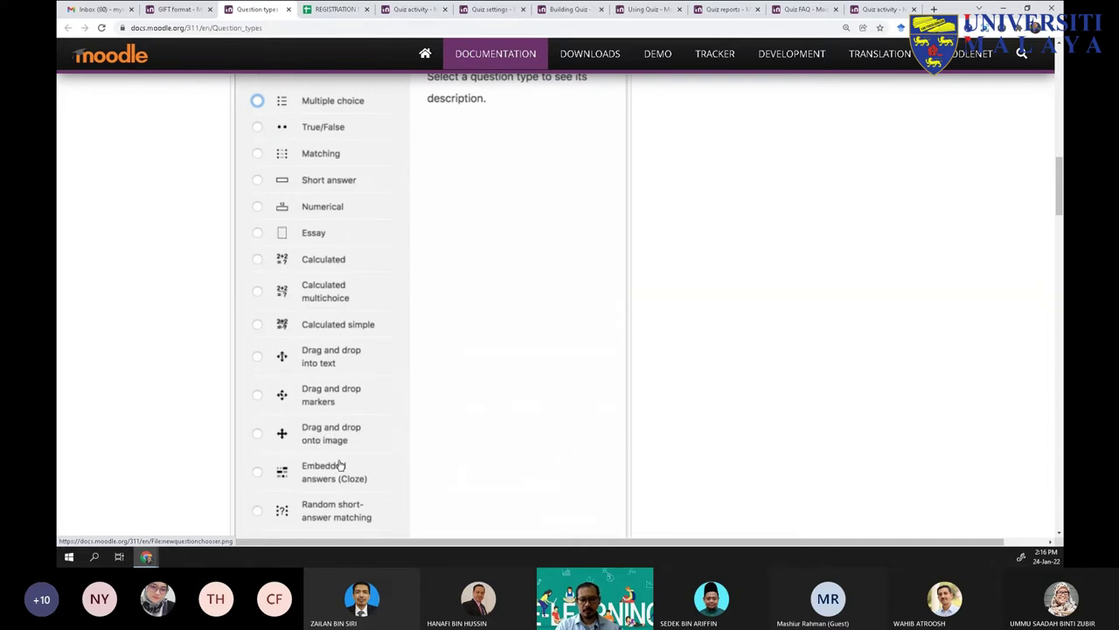
{"action": "scroll", "coordinate": [354, 494], "scroll_direction": "down", "scroll_amount": 2}
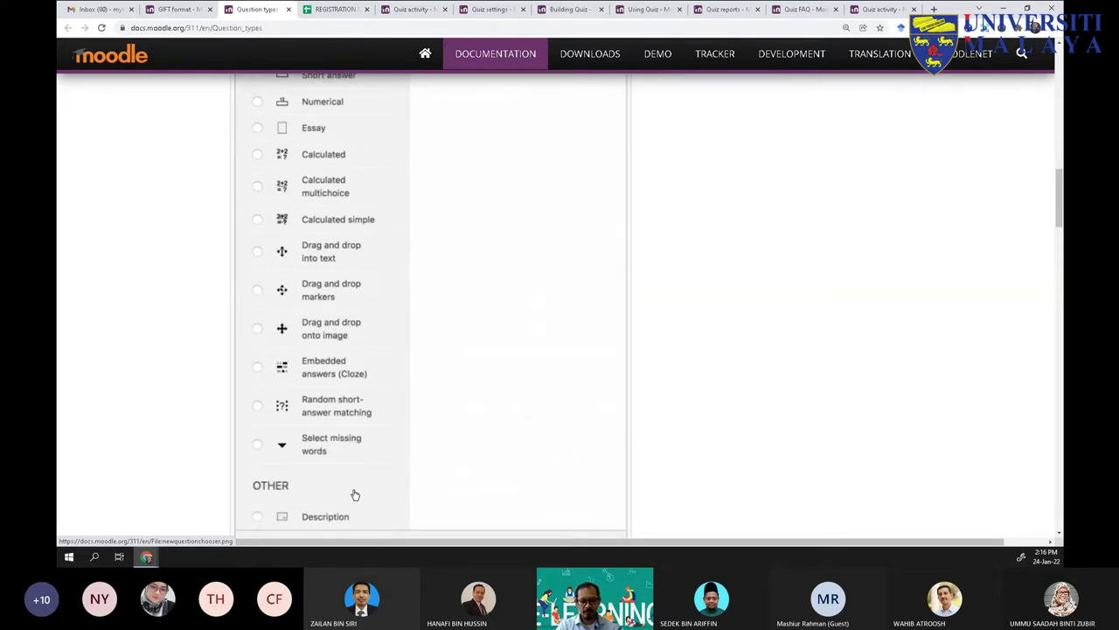
{"action": "scroll", "coordinate": [353, 484], "scroll_direction": "up", "scroll_amount": 2}
{"action": "scroll", "coordinate": [353, 458], "scroll_direction": "up", "scroll_amount": 1}
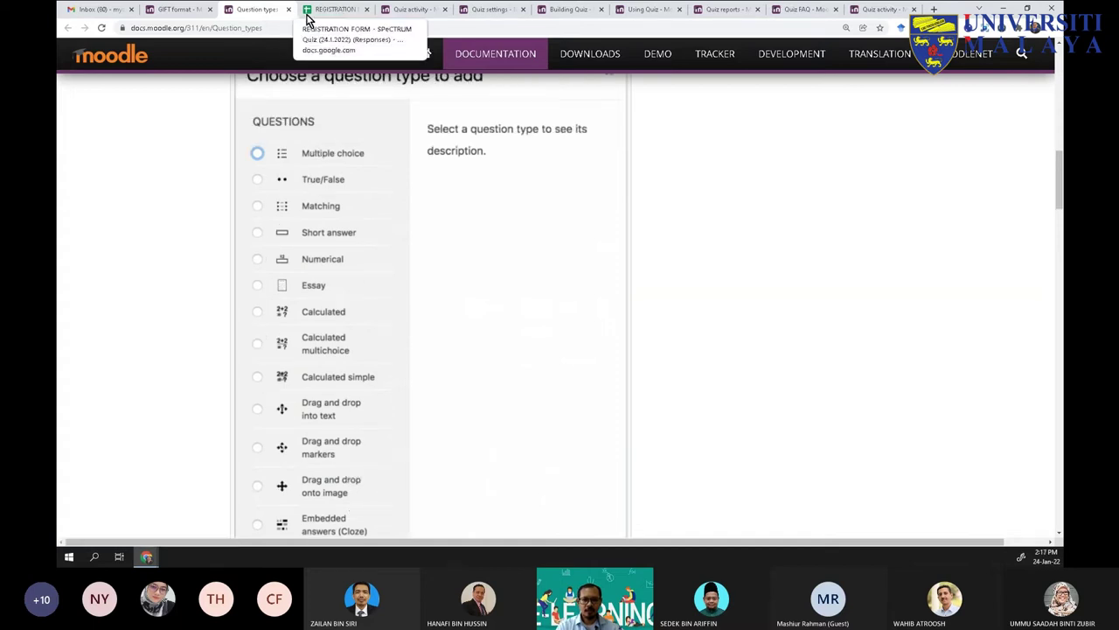
In the Quiz activity documentation, highlight the "How is it set up?" heading and parts of its first instruction, including "Quiz from the activity chooser"
{"action": "left_click", "coordinate": [420, 10]}
{"action": "scroll", "coordinate": [383, 292], "scroll_direction": "up", "scroll_amount": 4}
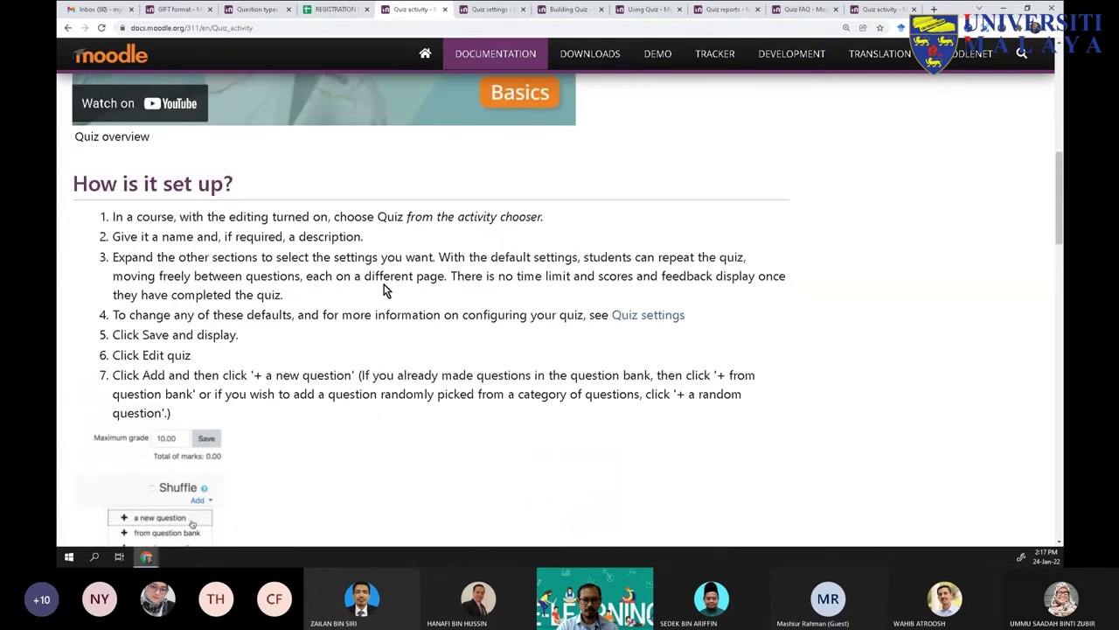
{"action": "scroll", "coordinate": [385, 290], "scroll_direction": "down", "scroll_amount": 1}
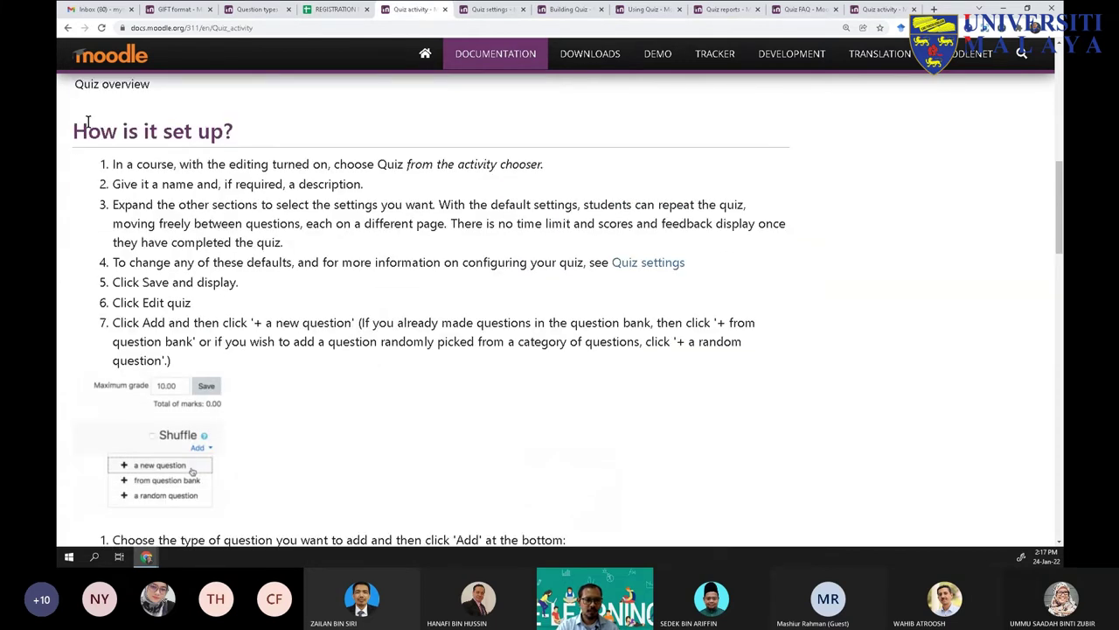
{"action": "left_click_drag", "start_coordinate": [87, 122], "coordinate": [217, 133]}
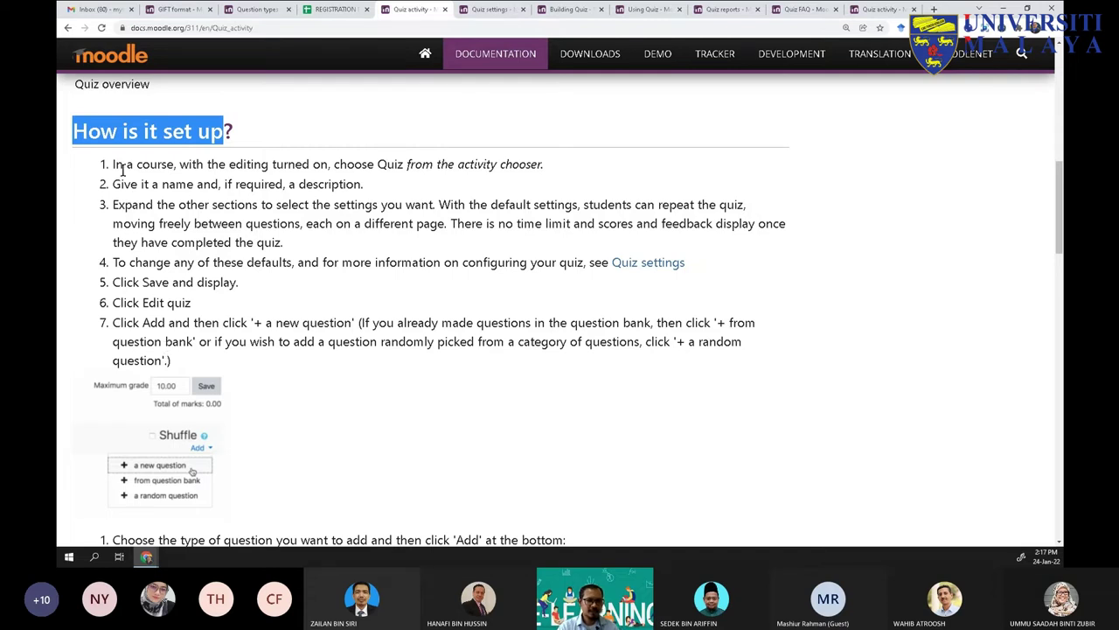
{"action": "left_click_drag", "start_coordinate": [113, 164], "coordinate": [226, 161]}
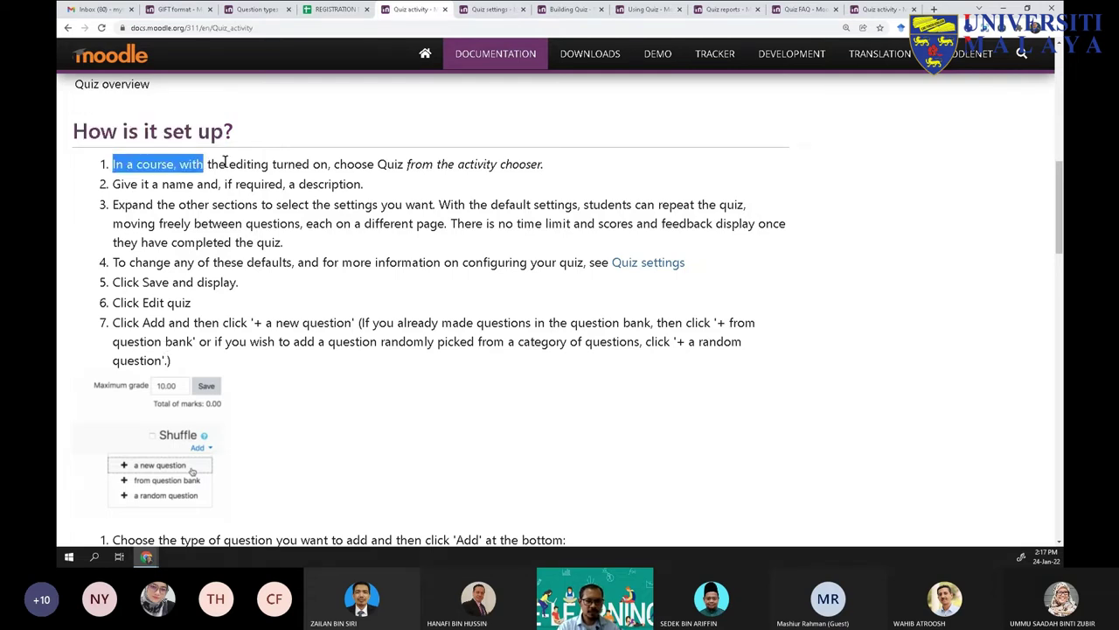
{"action": "left_click_drag", "start_coordinate": [329, 164], "coordinate": [318, 185]}
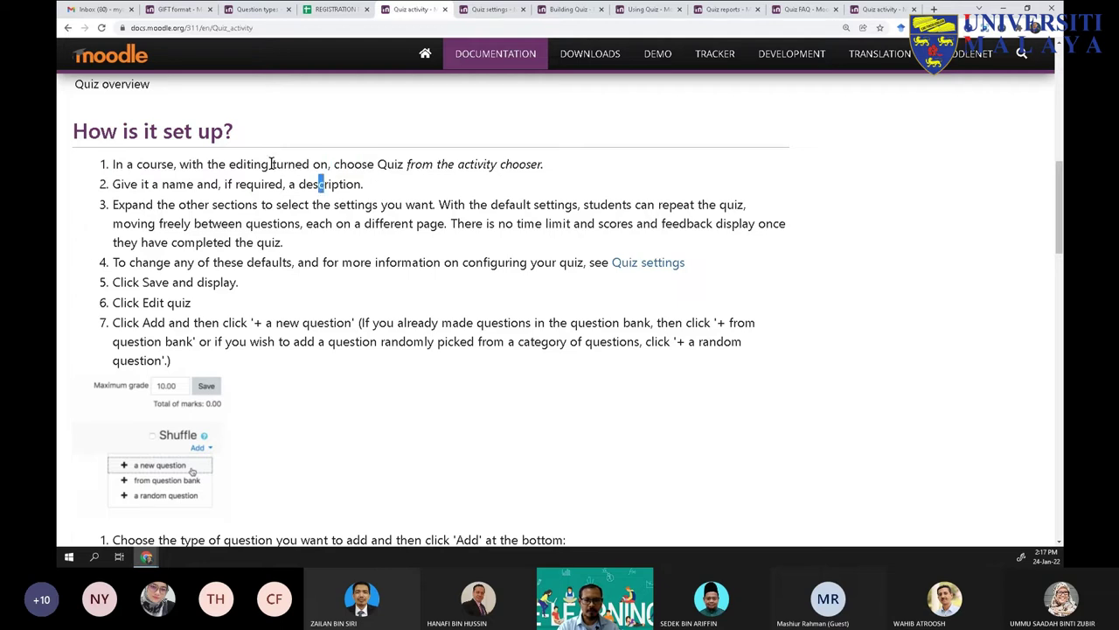
{"action": "left_click_drag", "start_coordinate": [251, 163], "coordinate": [537, 163]}
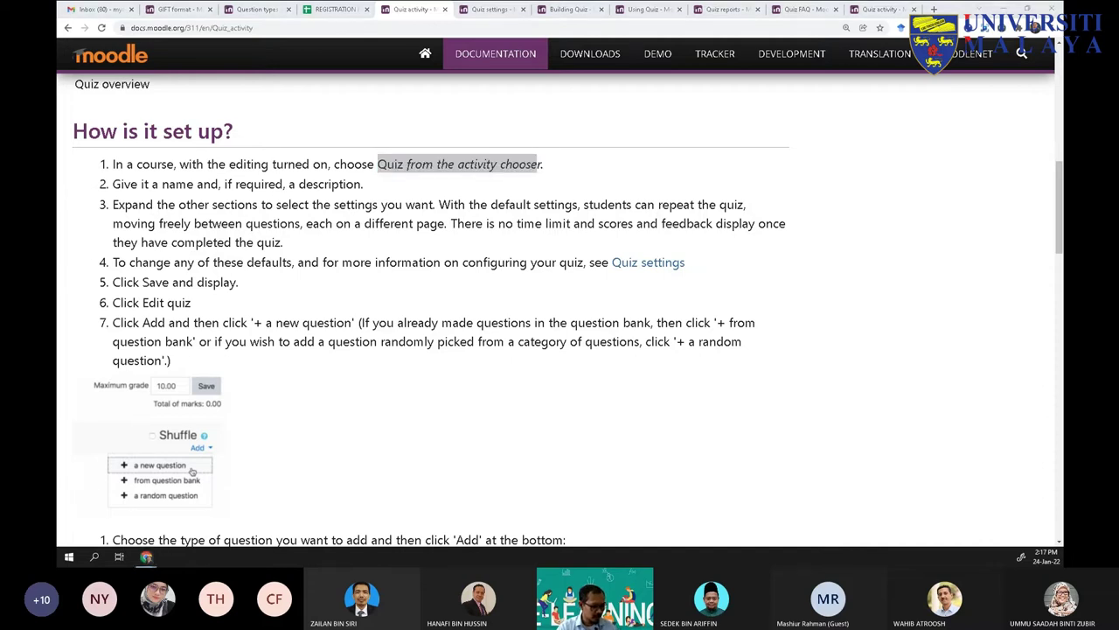
Switch to the SPeCTRUM browser window, open the TLG course page and locate the QUIZ_WORKSHOP_24JAN2022 section
{"action": "key", "text": "alt+Tab"}
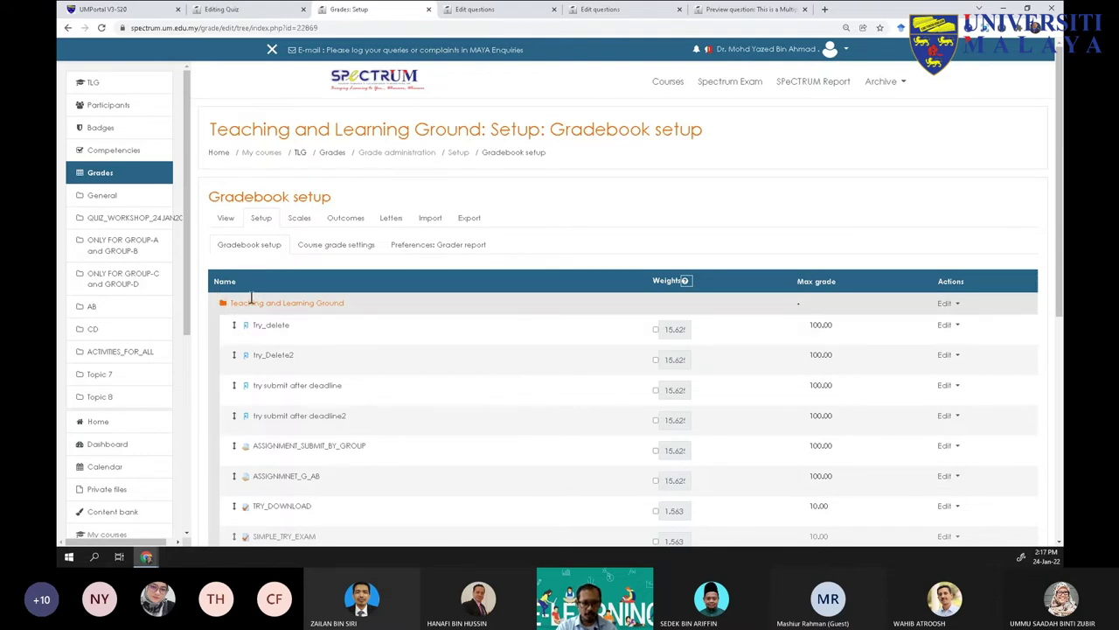
{"action": "left_click", "coordinate": [300, 154]}
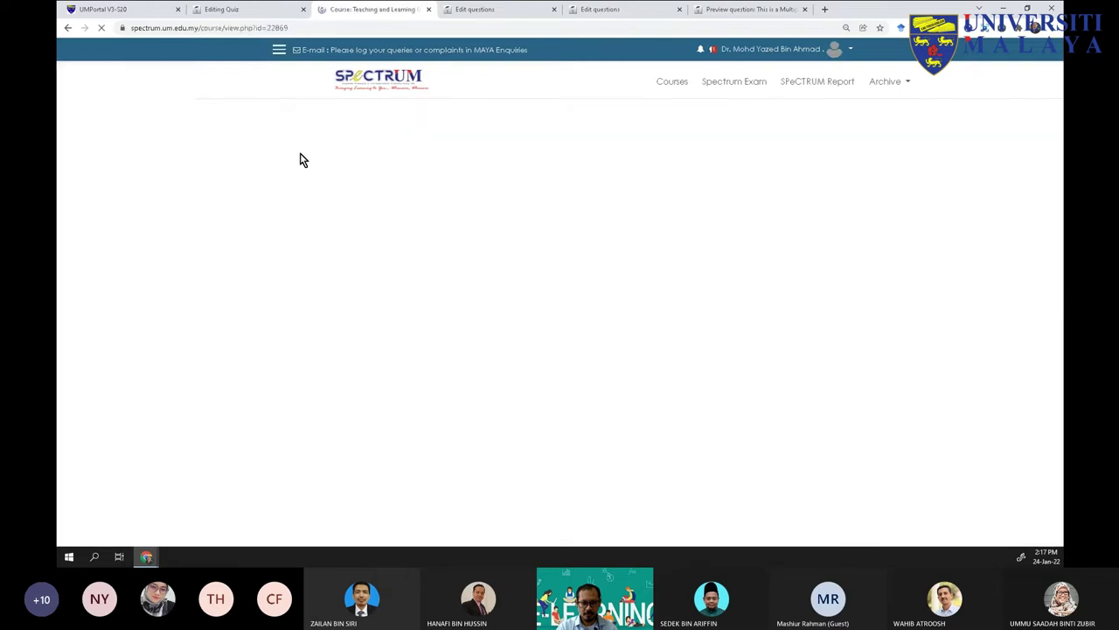
{"action": "scroll", "coordinate": [306, 192], "scroll_direction": "down", "scroll_amount": 3}
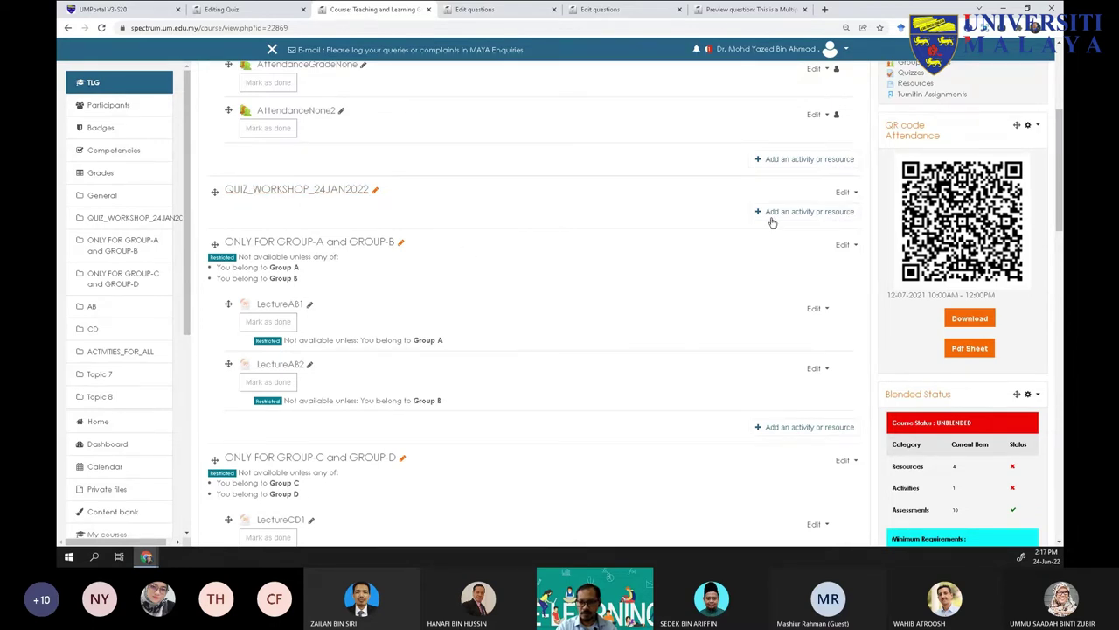
{"action": "scroll", "coordinate": [884, 188], "scroll_direction": "up", "scroll_amount": 3}
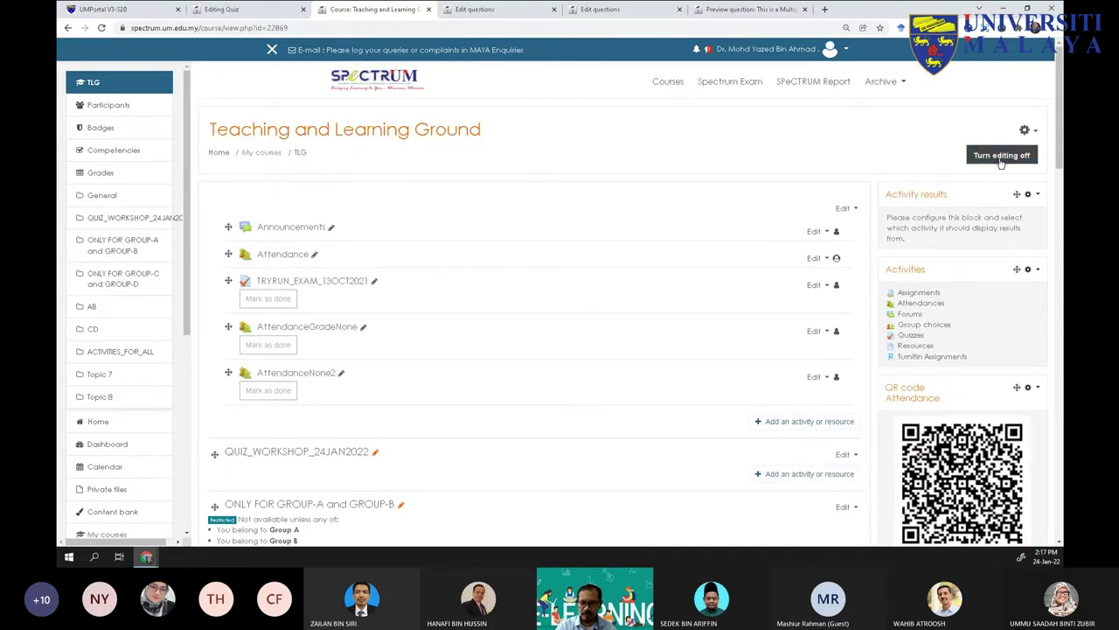
{"action": "scroll", "coordinate": [767, 300], "scroll_direction": "down", "scroll_amount": 1}
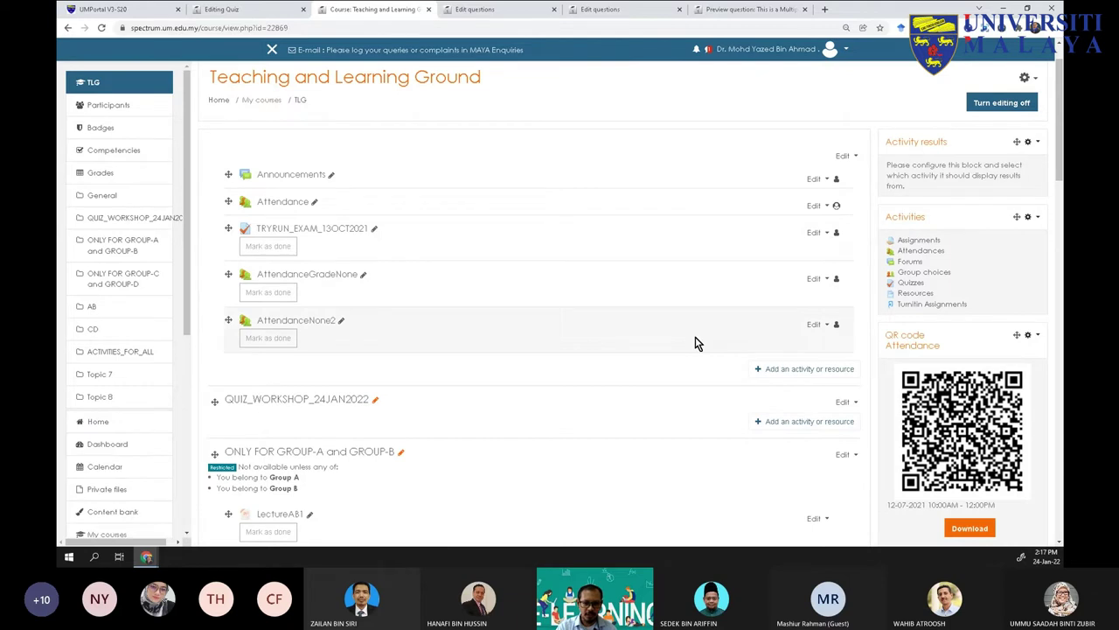
{"action": "scroll", "coordinate": [695, 341], "scroll_direction": "down", "scroll_amount": 1}
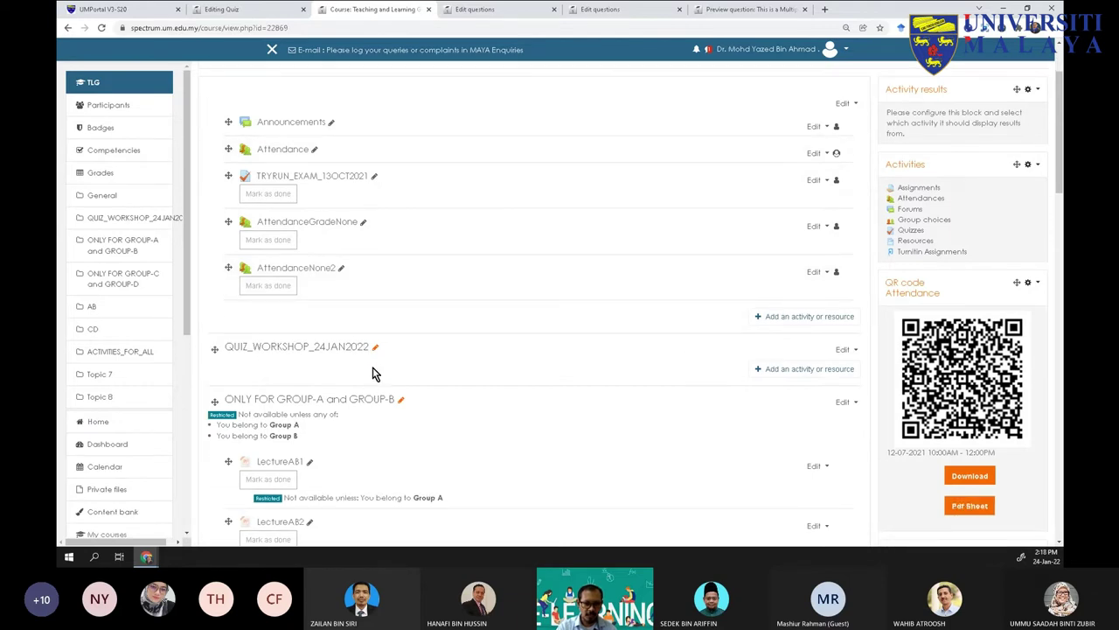
Add a new Quiz activity to the QUIZ_WORKSHOP_24JAN2022 section of the course
{"action": "left_click", "coordinate": [756, 372]}
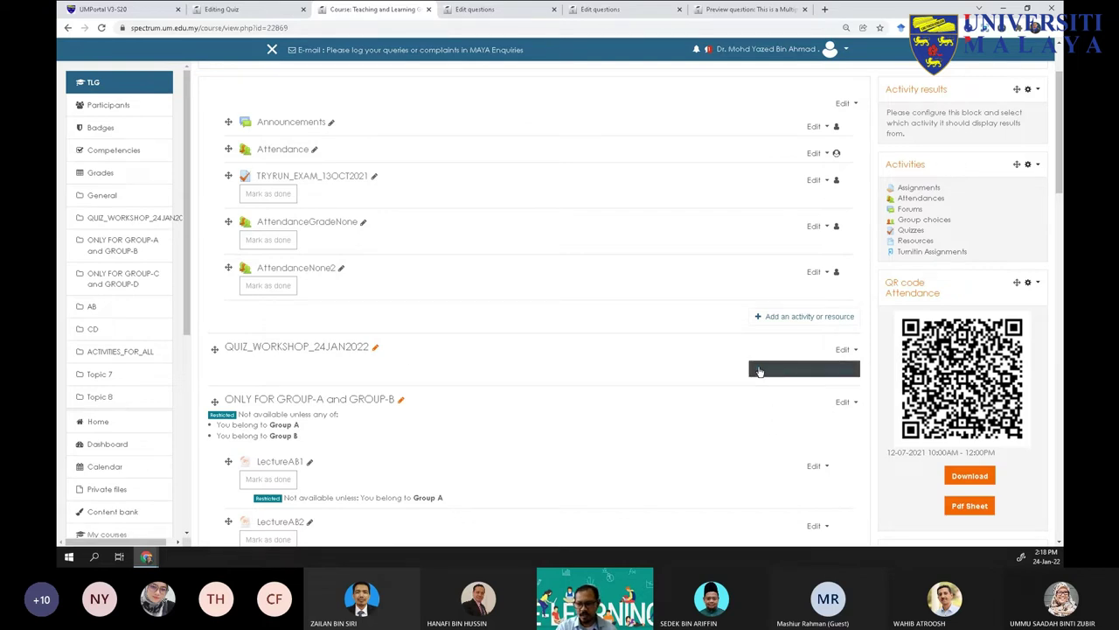
{"action": "left_click", "coordinate": [759, 371]}
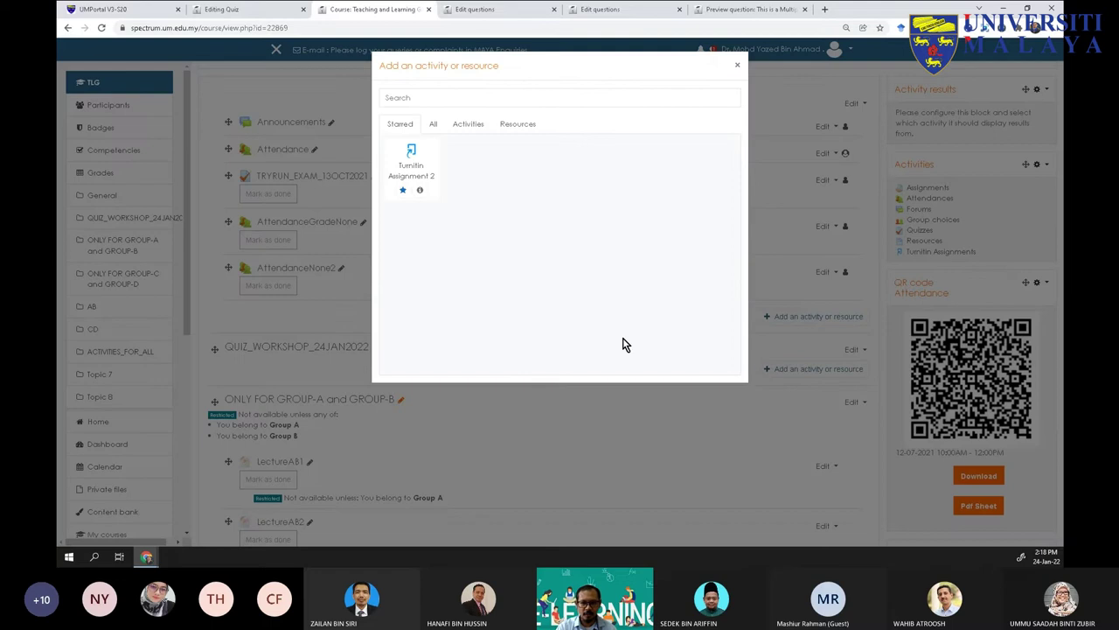
{"action": "left_click", "coordinate": [434, 125]}
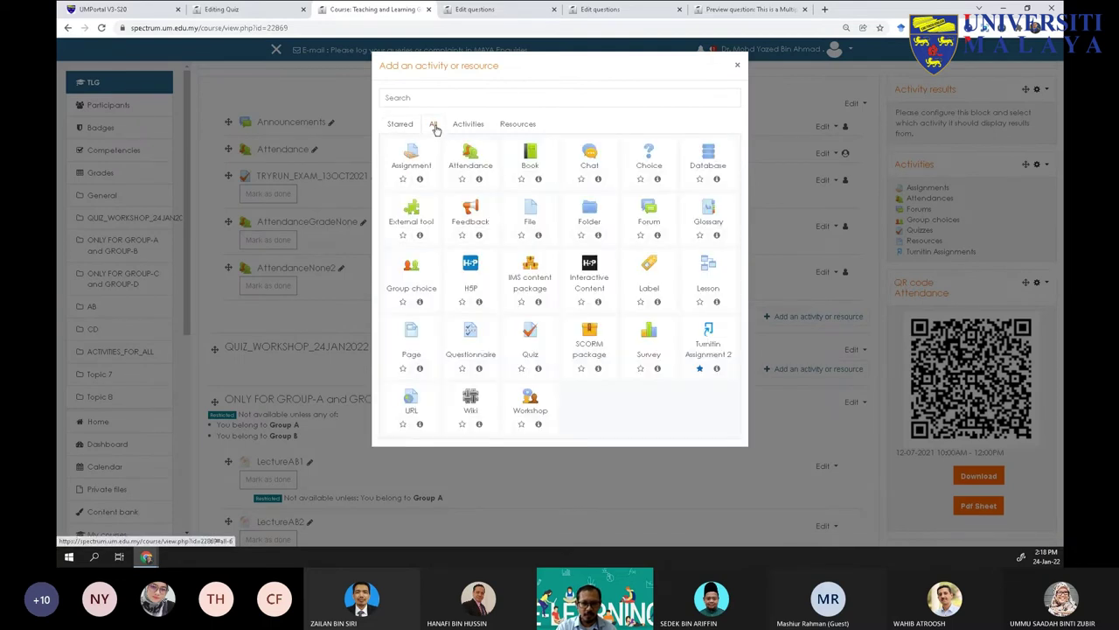
{"action": "left_click", "coordinate": [530, 339]}
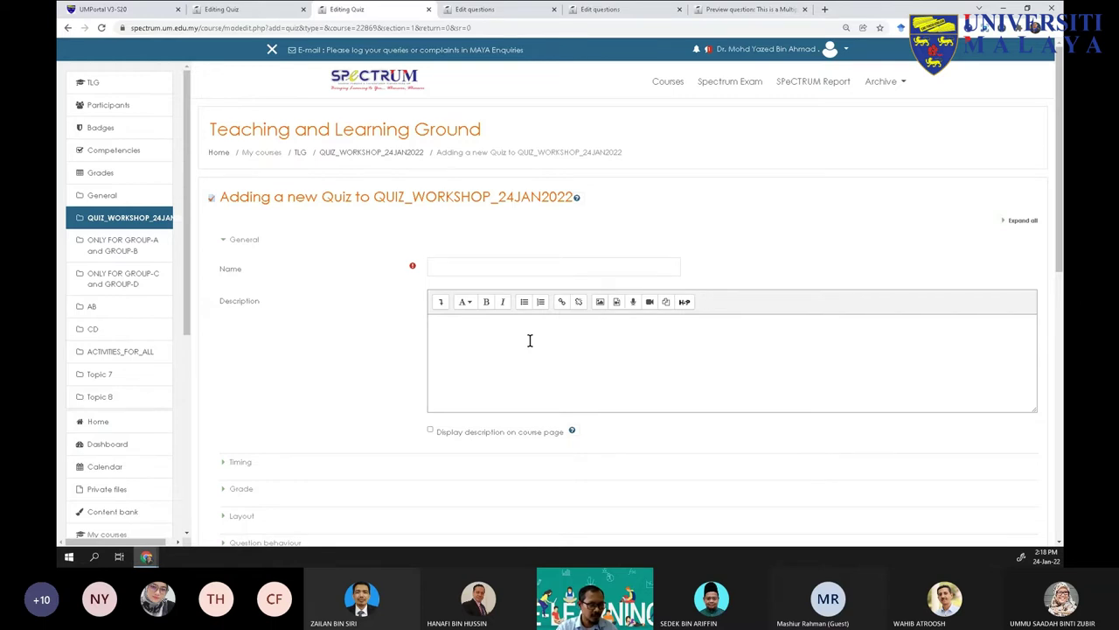
Name the new quiz TRY_QUIZ1 and enlarge the page for readability
{"action": "left_click", "coordinate": [456, 263]}
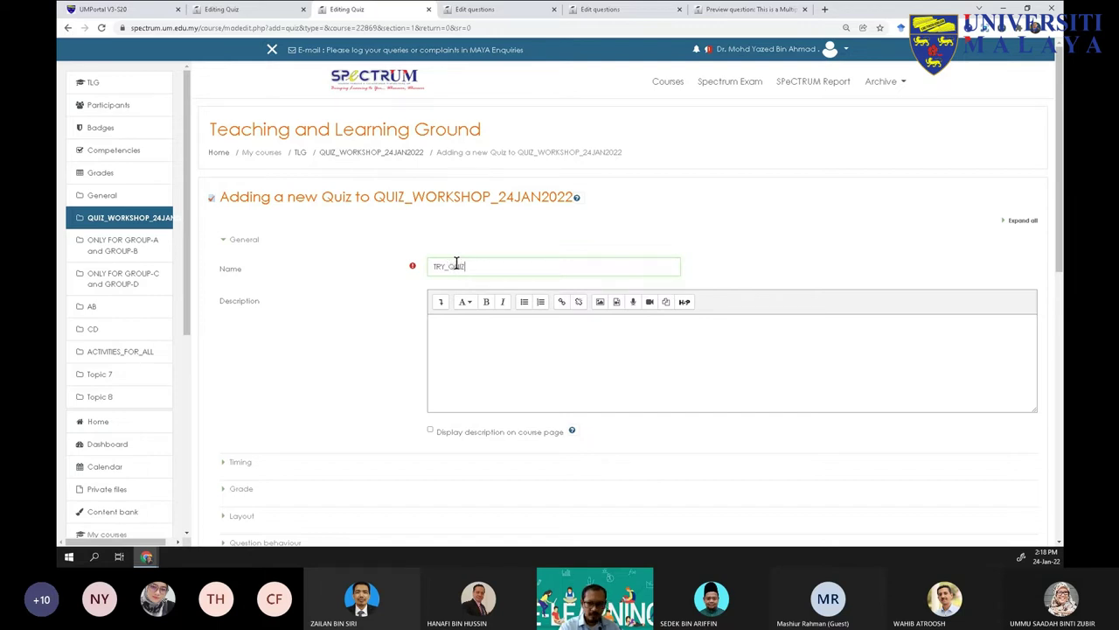
{"action": "left_click", "coordinate": [455, 340]}
{"action": "scroll", "coordinate": [449, 377], "scroll_direction": "down", "scroll_amount": 1}
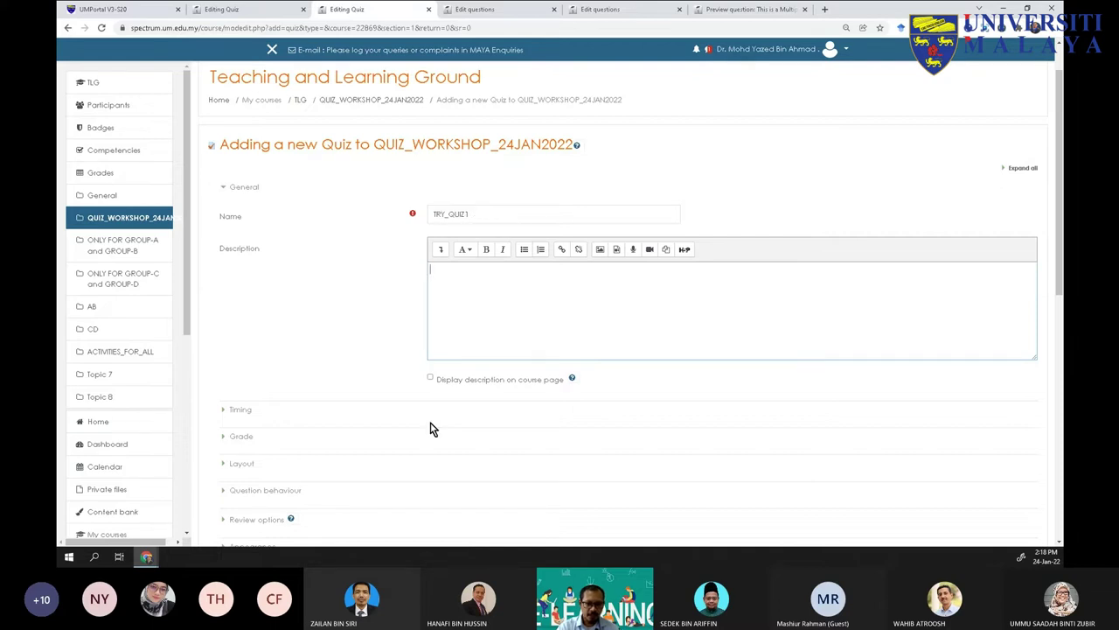
{"action": "key", "text": "ctrl+plus"}
{"action": "key", "text": "ctrl+plus"}
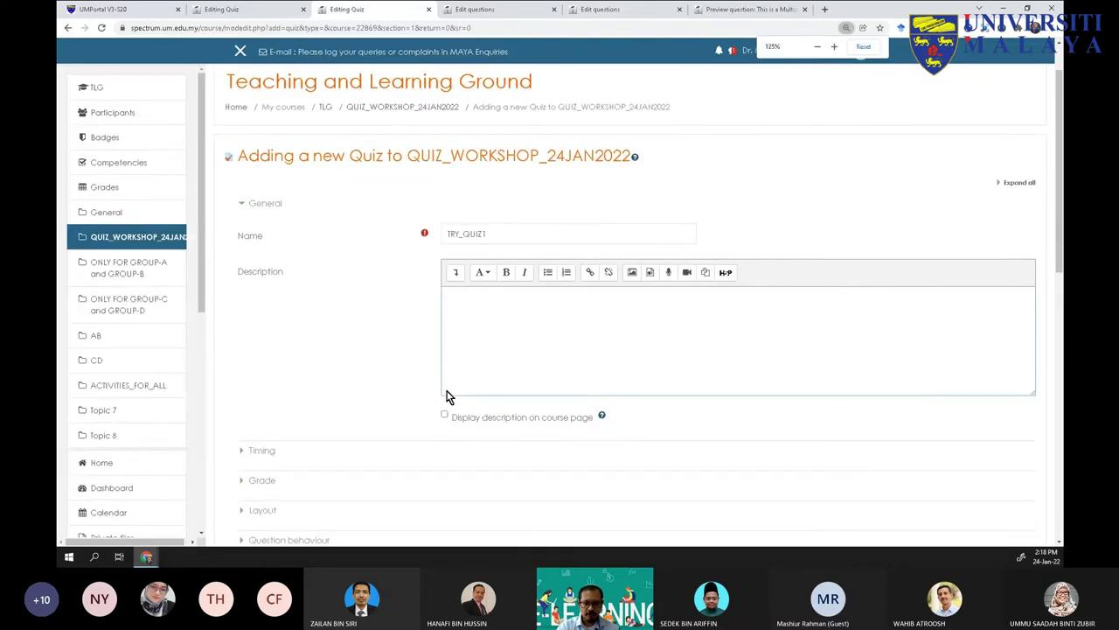
Enter the quiz description "This is quiz desc.." and have it displayed on the course page
{"action": "left_click", "coordinate": [513, 441]}
{"action": "left_click", "coordinate": [582, 268]}
{"action": "type", "text": "This"}
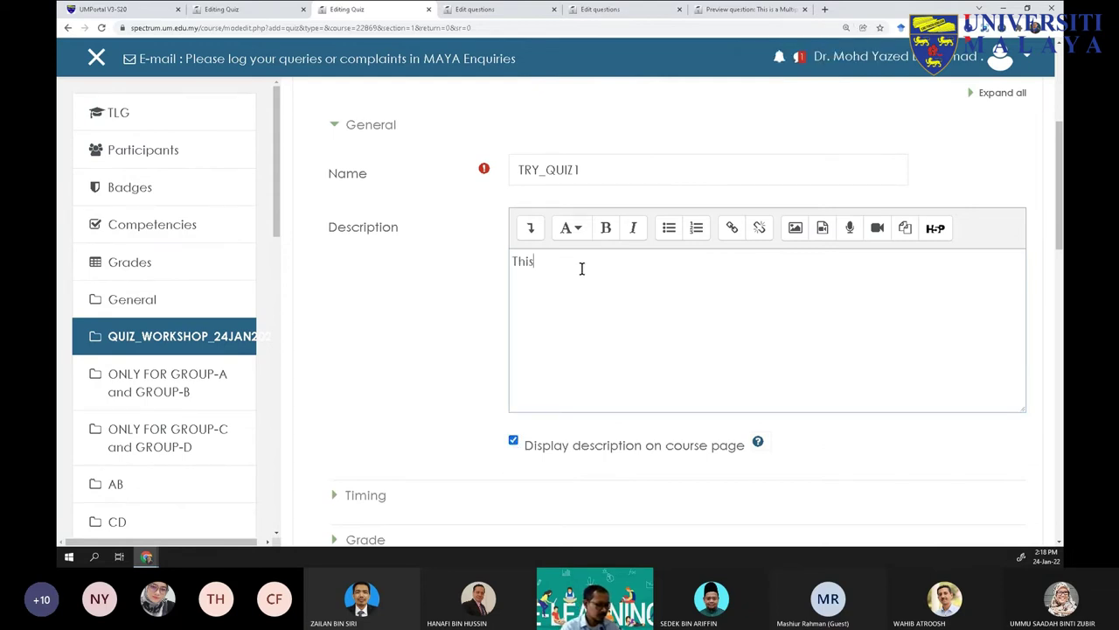
{"action": "type", "text": " is quiz desc.."}
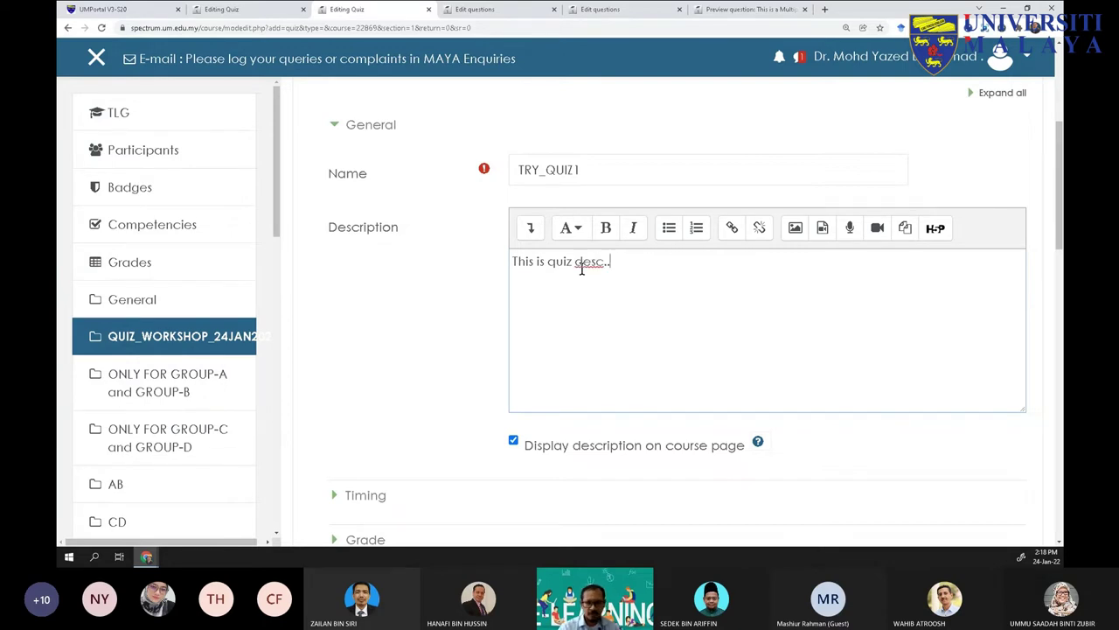
Look through the quiz form's settings sections, expanding and collapsing Timing and Grade to examine their options
{"action": "scroll", "coordinate": [582, 269], "scroll_direction": "down", "scroll_amount": 2}
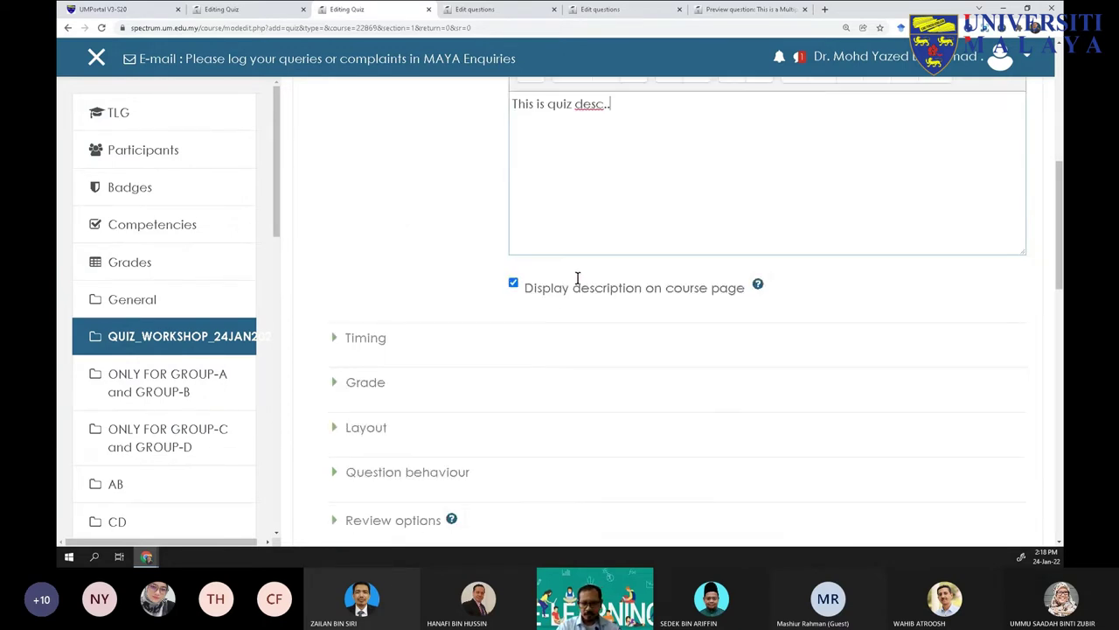
{"action": "left_click", "coordinate": [338, 341]}
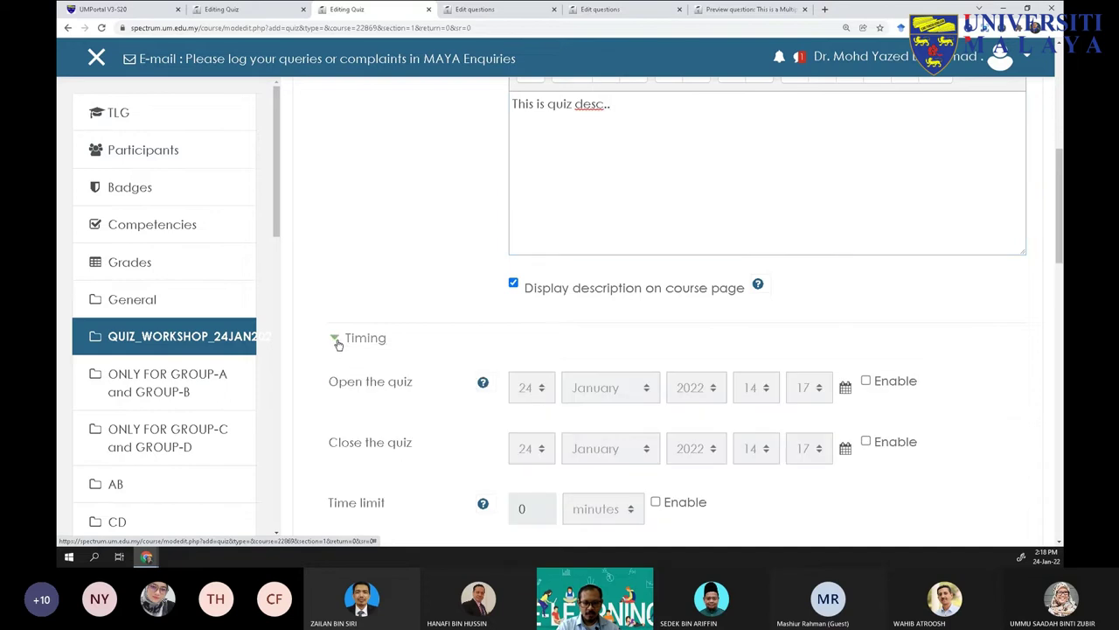
{"action": "left_click", "coordinate": [338, 341]}
{"action": "scroll", "coordinate": [337, 289], "scroll_direction": "down", "scroll_amount": 1}
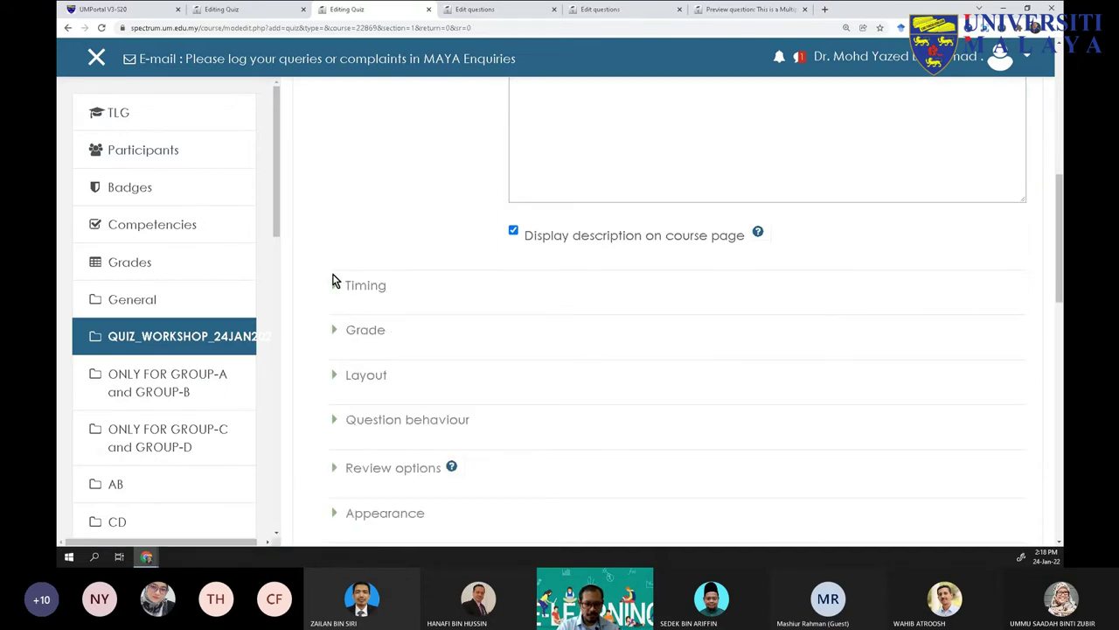
{"action": "scroll", "coordinate": [337, 412], "scroll_direction": "down", "scroll_amount": 5}
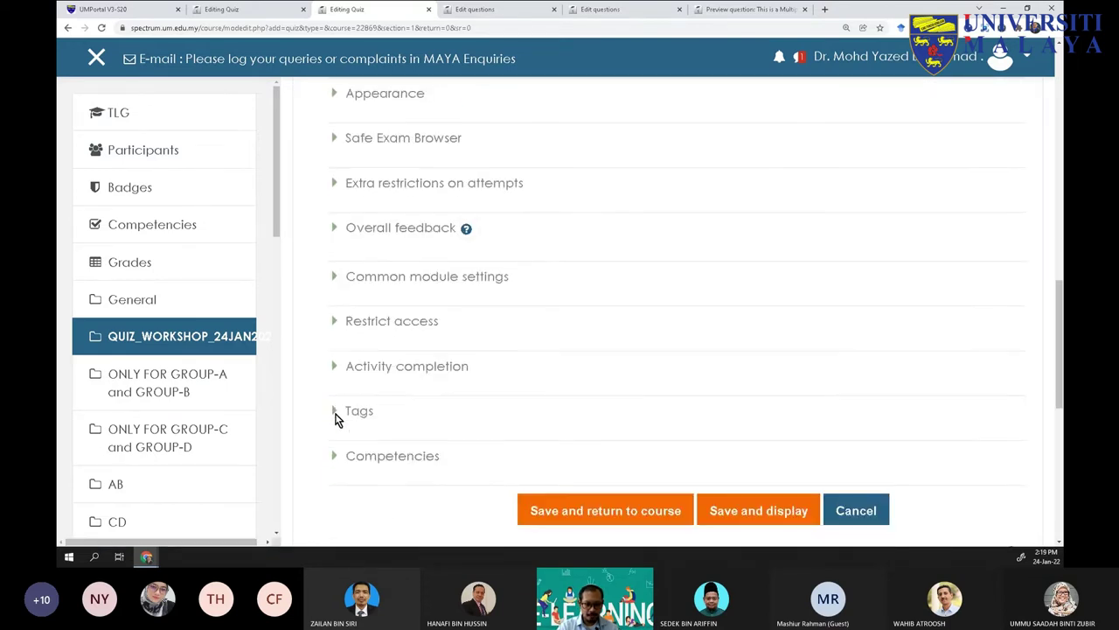
{"action": "scroll", "coordinate": [334, 415], "scroll_direction": "up", "scroll_amount": 4}
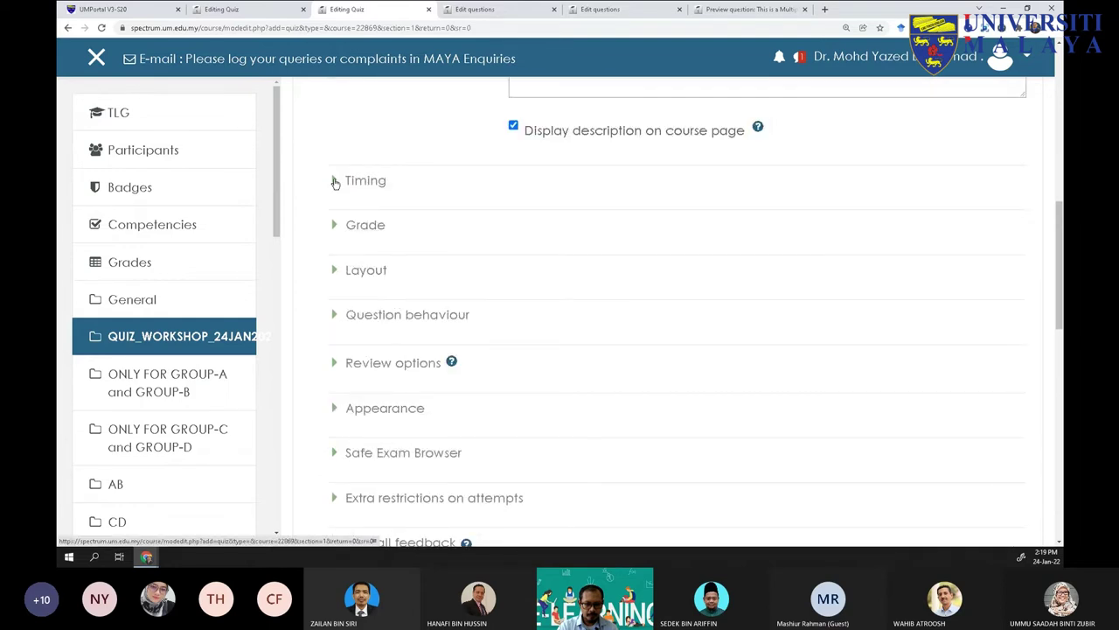
{"action": "left_click", "coordinate": [334, 182]}
{"action": "scroll", "coordinate": [328, 262], "scroll_direction": "down", "scroll_amount": 1}
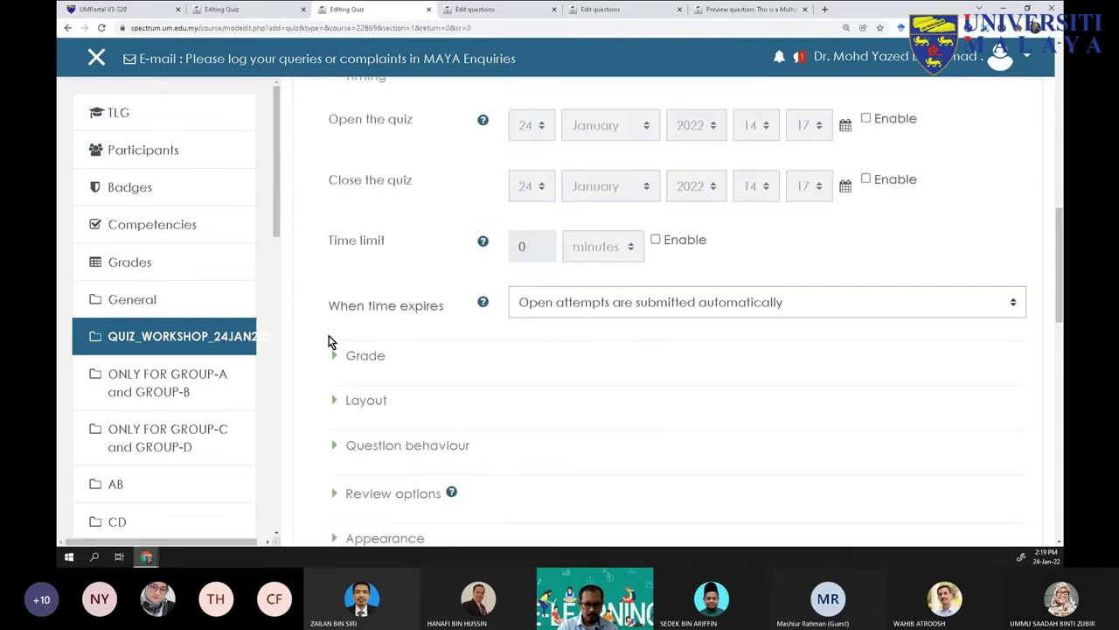
{"action": "left_click", "coordinate": [333, 356]}
{"action": "scroll", "coordinate": [333, 359], "scroll_direction": "up", "scroll_amount": 1}
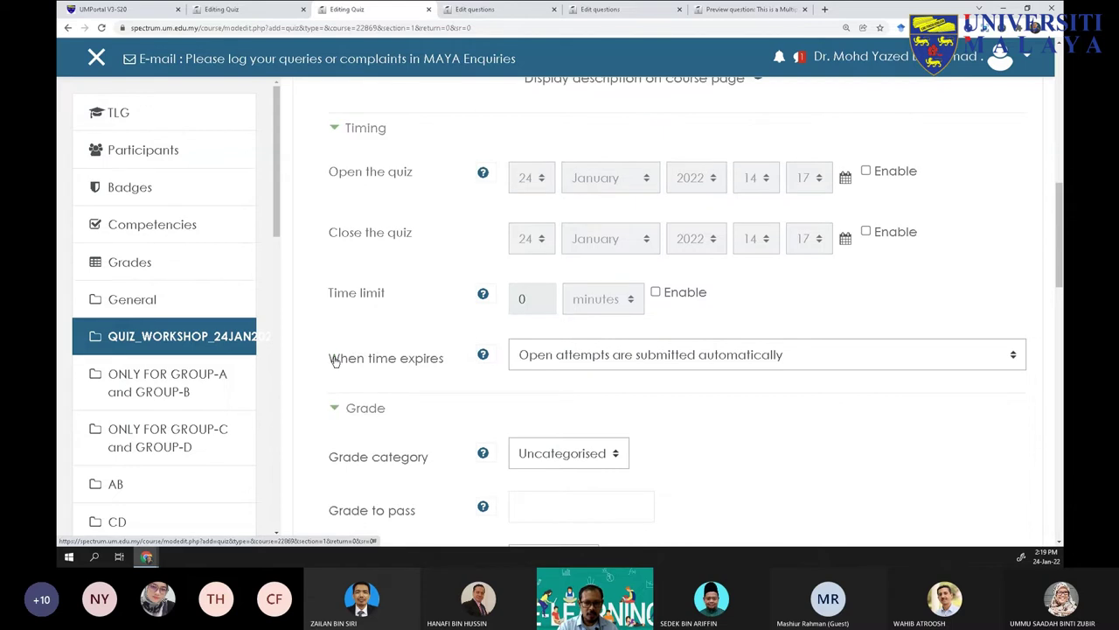
{"action": "left_click", "coordinate": [334, 409]}
{"action": "left_click", "coordinate": [334, 128]}
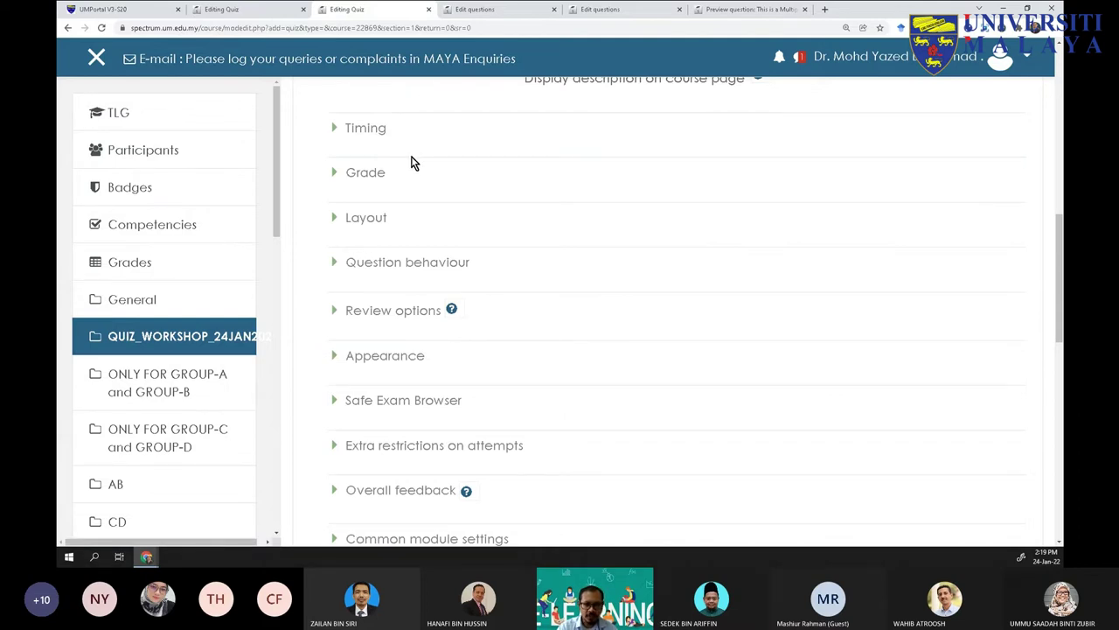
{"action": "scroll", "coordinate": [391, 185], "scroll_direction": "up", "scroll_amount": 1}
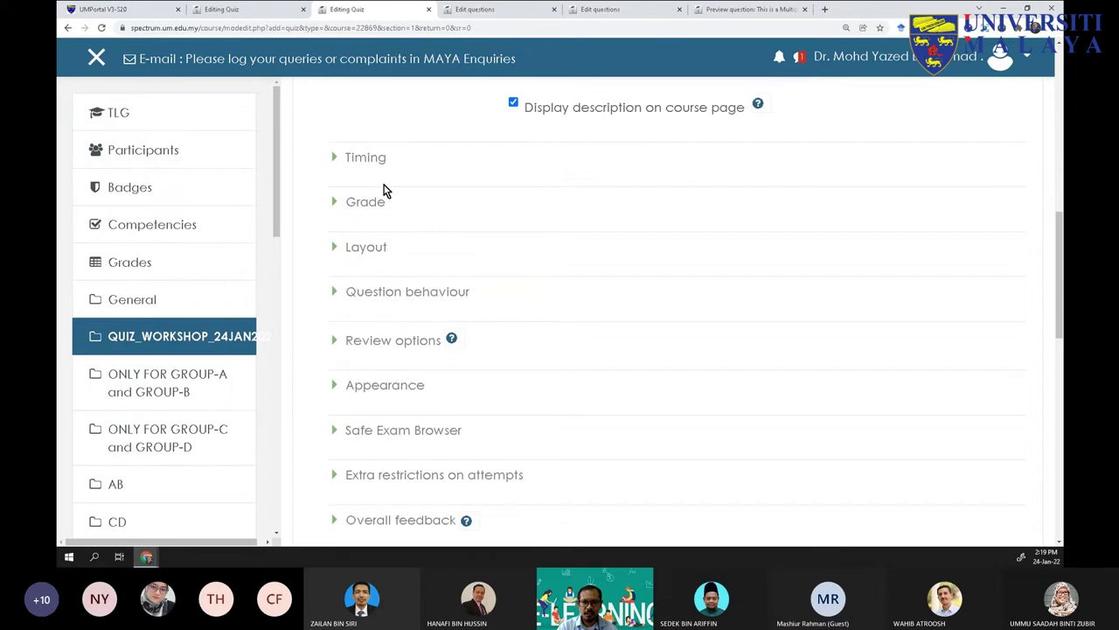
Shrink the SPeCTRUM window, switch to the Moodle Quiz activity documentation and read on to its More information links
{"action": "left_click", "coordinate": [1028, 8]}
{"action": "left_click_drag", "start_coordinate": [808, 137], "coordinate": [900, 196]}
{"action": "left_click", "coordinate": [408, 11]}
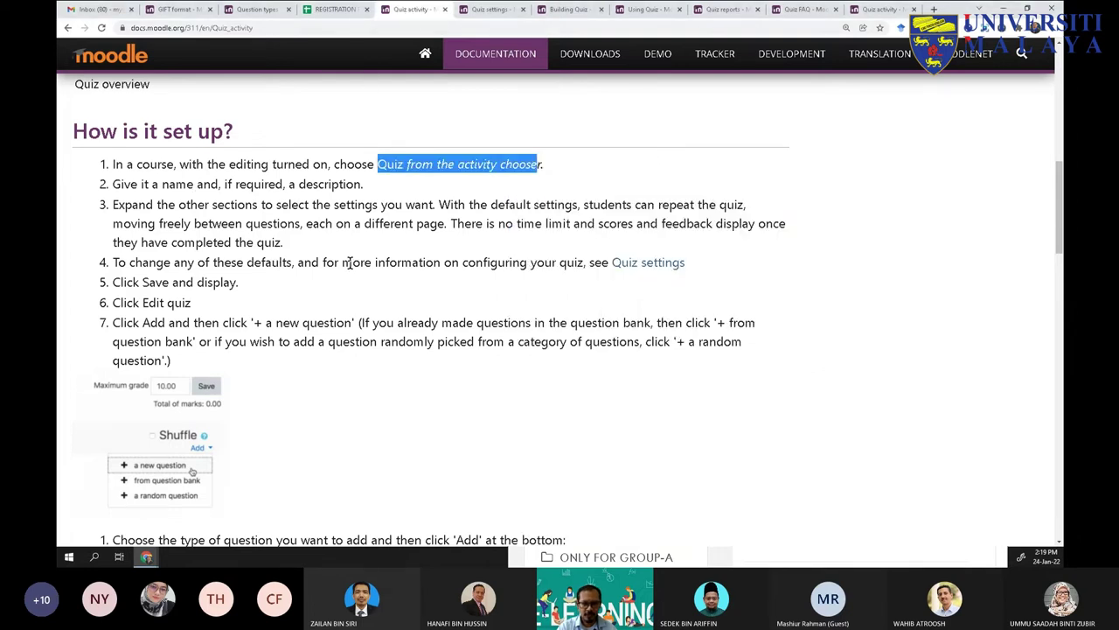
{"action": "scroll", "coordinate": [290, 214], "scroll_direction": "down", "scroll_amount": 1}
{"action": "scroll", "coordinate": [290, 214], "scroll_direction": "down", "scroll_amount": 10}
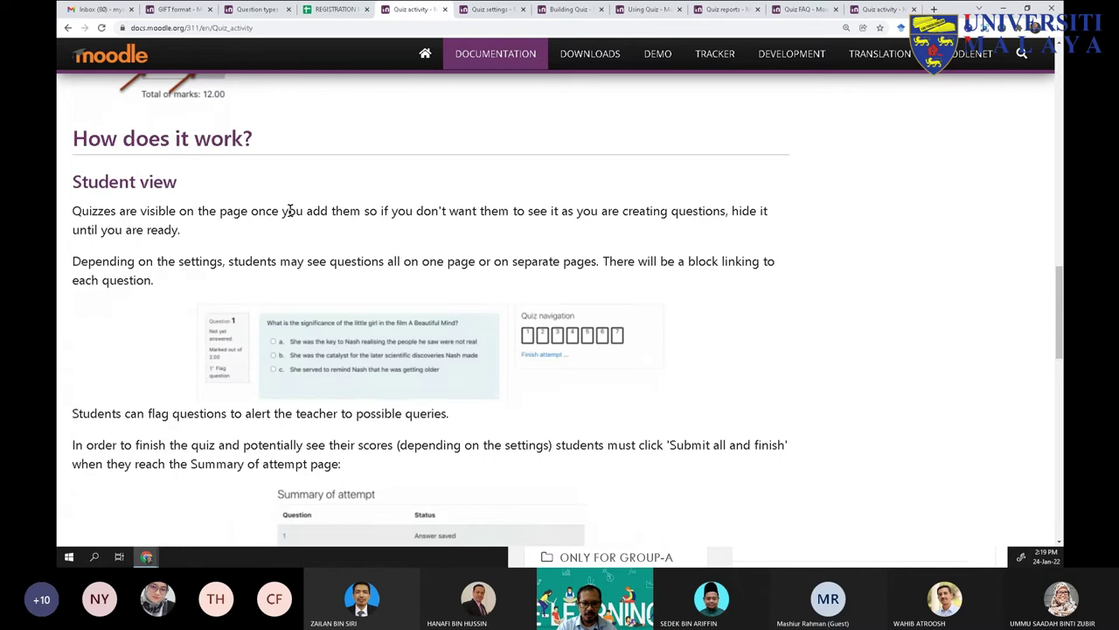
{"action": "scroll", "coordinate": [289, 210], "scroll_direction": "down", "scroll_amount": 5}
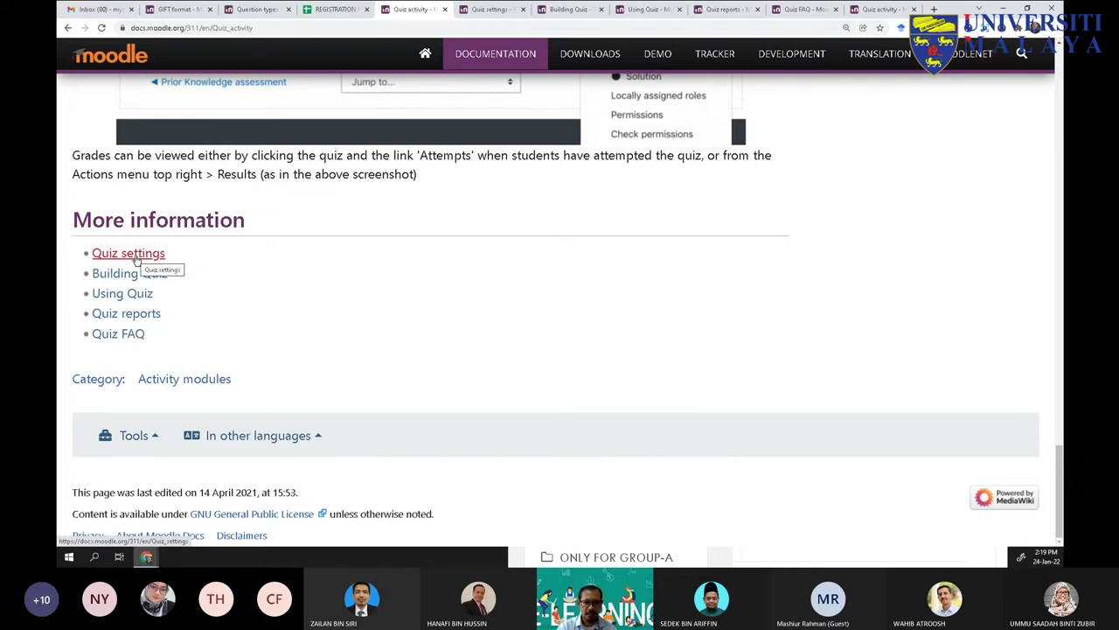
Open the Quiz settings documentation and highlight parts of its Quiz administration, General and Timing headings
{"action": "left_click", "coordinate": [497, 11]}
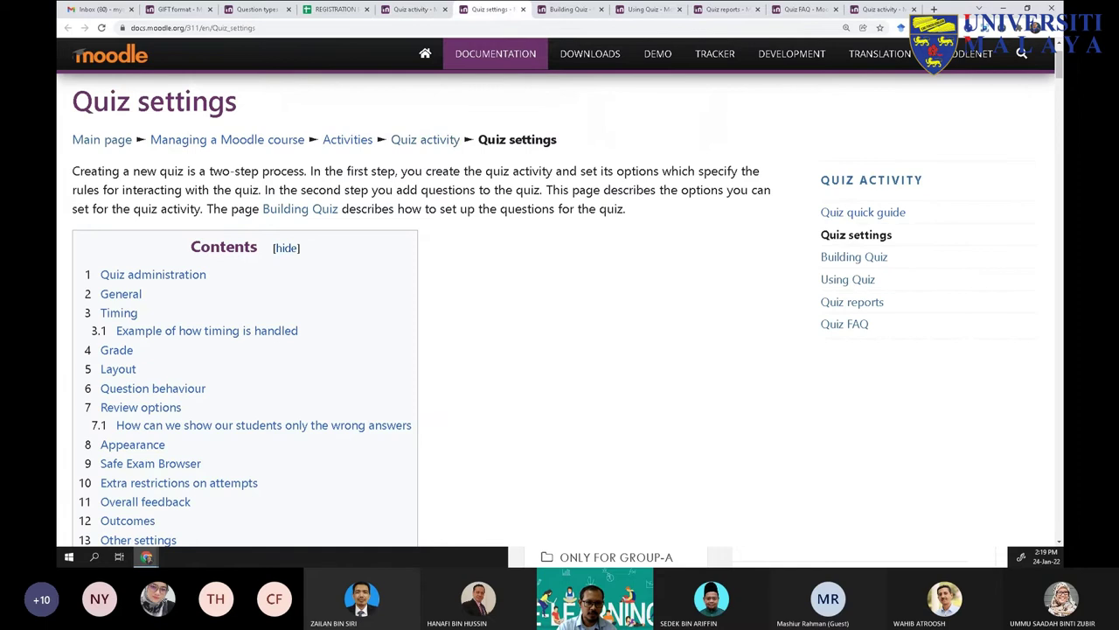
{"action": "scroll", "coordinate": [353, 268], "scroll_direction": "down", "scroll_amount": 6}
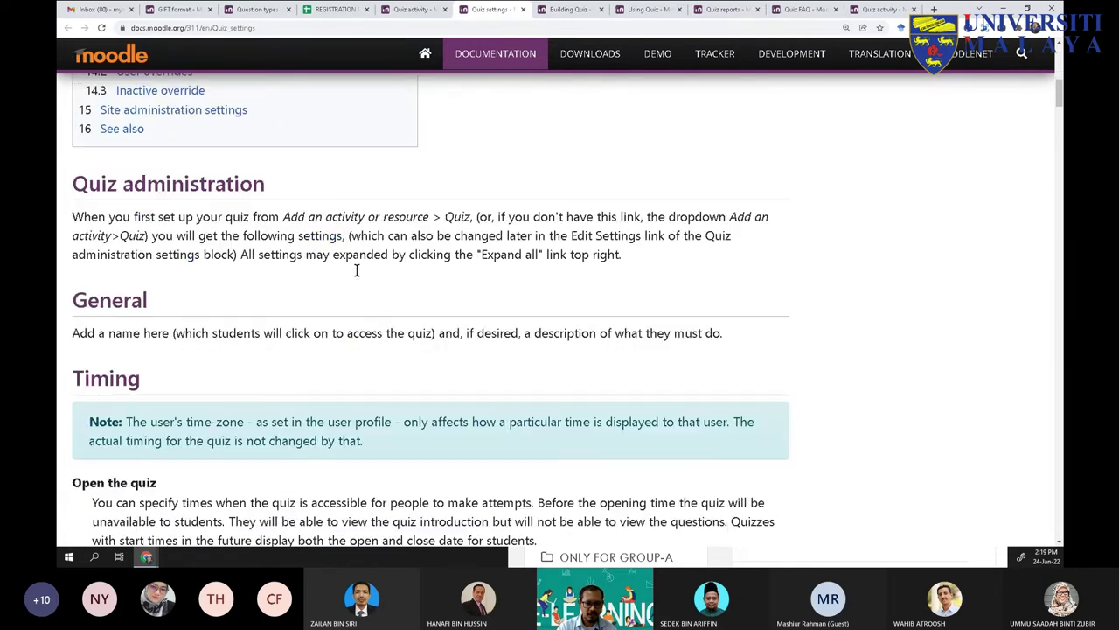
{"action": "left_click_drag", "start_coordinate": [76, 187], "coordinate": [218, 203]}
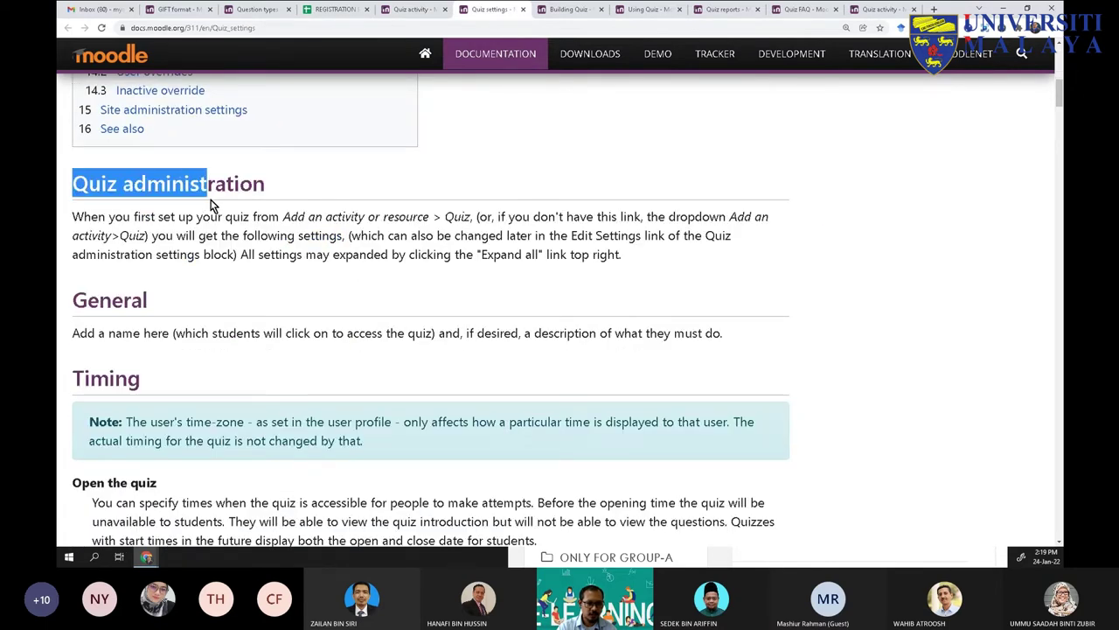
{"action": "left_click", "coordinate": [90, 302]}
{"action": "left_click_drag", "start_coordinate": [90, 303], "coordinate": [122, 302]}
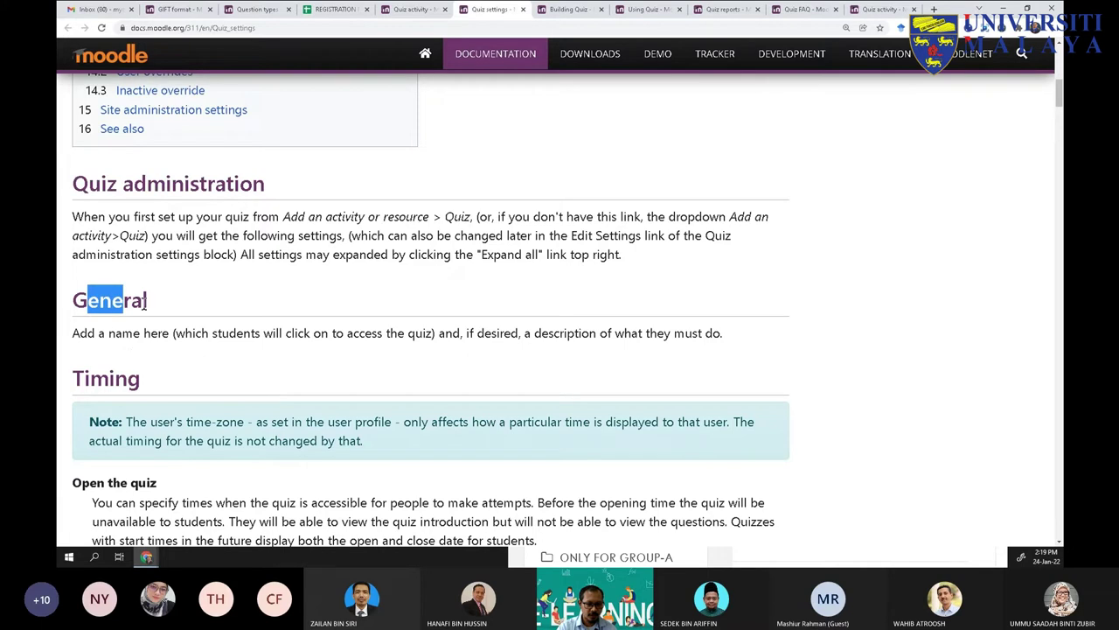
{"action": "left_click_drag", "start_coordinate": [71, 186], "coordinate": [184, 212]}
{"action": "left_click_drag", "start_coordinate": [84, 298], "coordinate": [118, 301]}
{"action": "left_click_drag", "start_coordinate": [91, 379], "coordinate": [157, 382]}
Read the Quiz settings documentation from Timing through Grade to the start of Layout
{"action": "scroll", "coordinate": [166, 389], "scroll_direction": "down", "scroll_amount": 4}
{"action": "scroll", "coordinate": [172, 392], "scroll_direction": "down", "scroll_amount": 6}
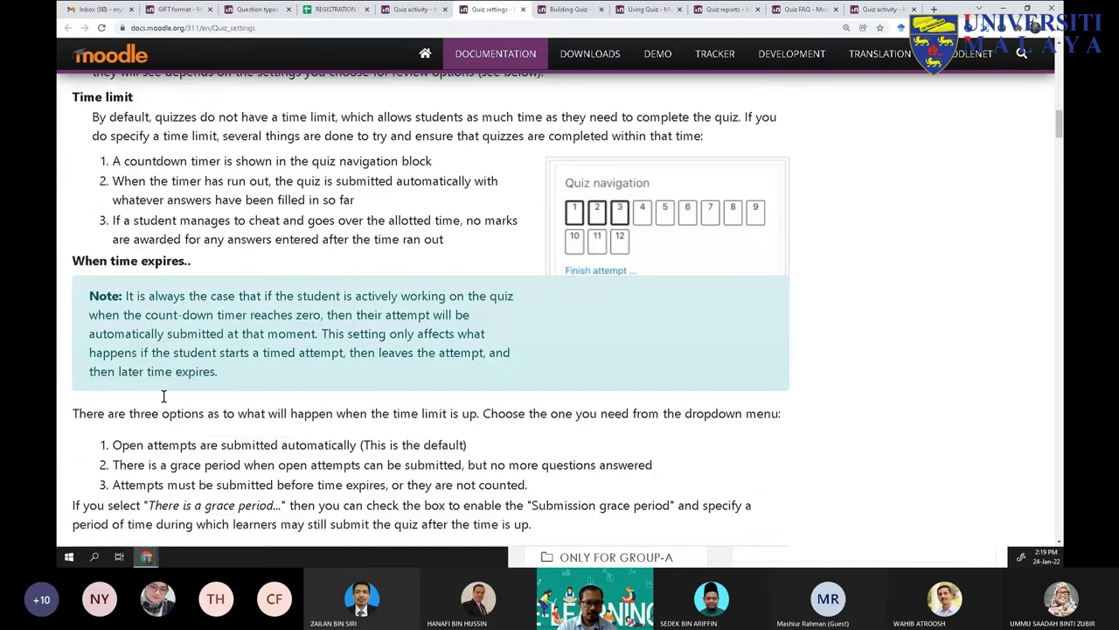
{"action": "scroll", "coordinate": [164, 393], "scroll_direction": "down", "scroll_amount": 7}
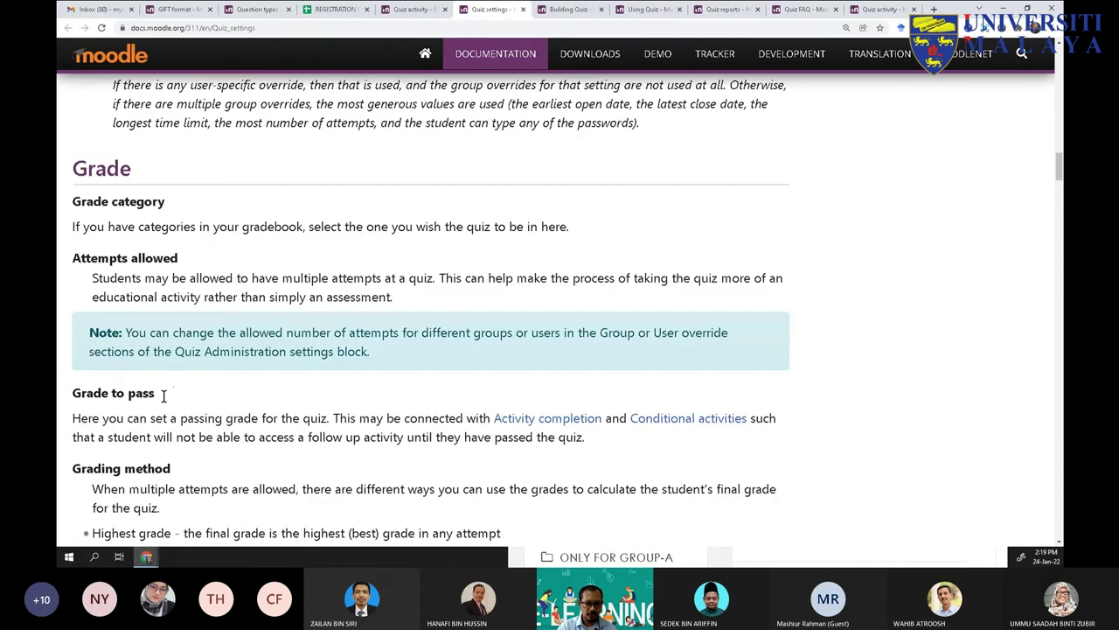
{"action": "scroll", "coordinate": [120, 255], "scroll_direction": "down", "scroll_amount": 3}
{"action": "scroll", "coordinate": [121, 258], "scroll_direction": "down", "scroll_amount": 2}
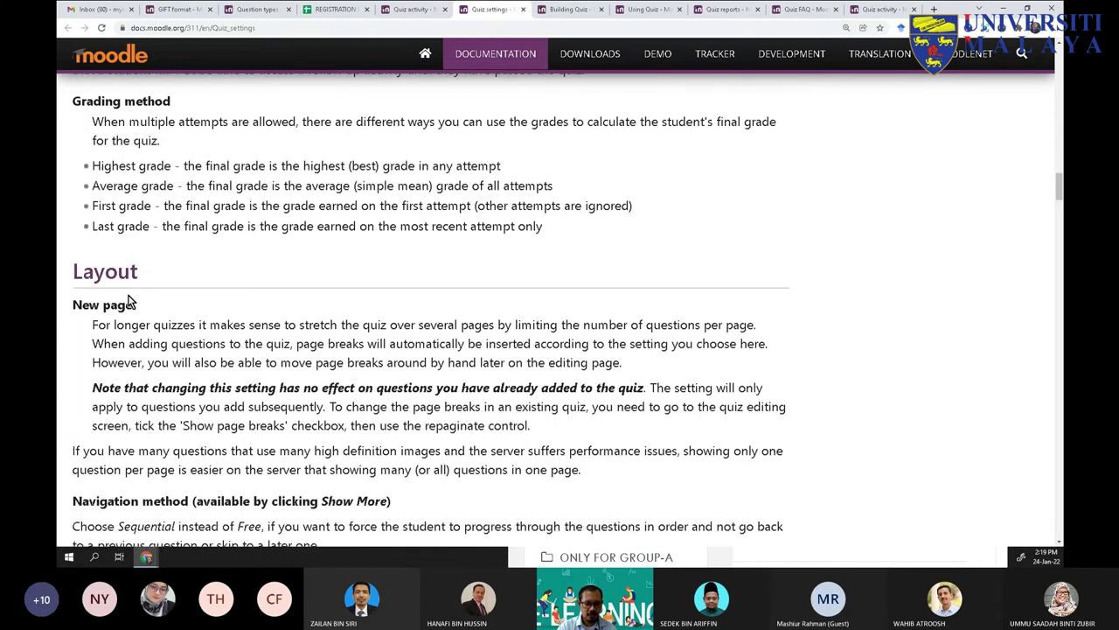
{"action": "scroll", "coordinate": [140, 269], "scroll_direction": "up", "scroll_amount": 1}
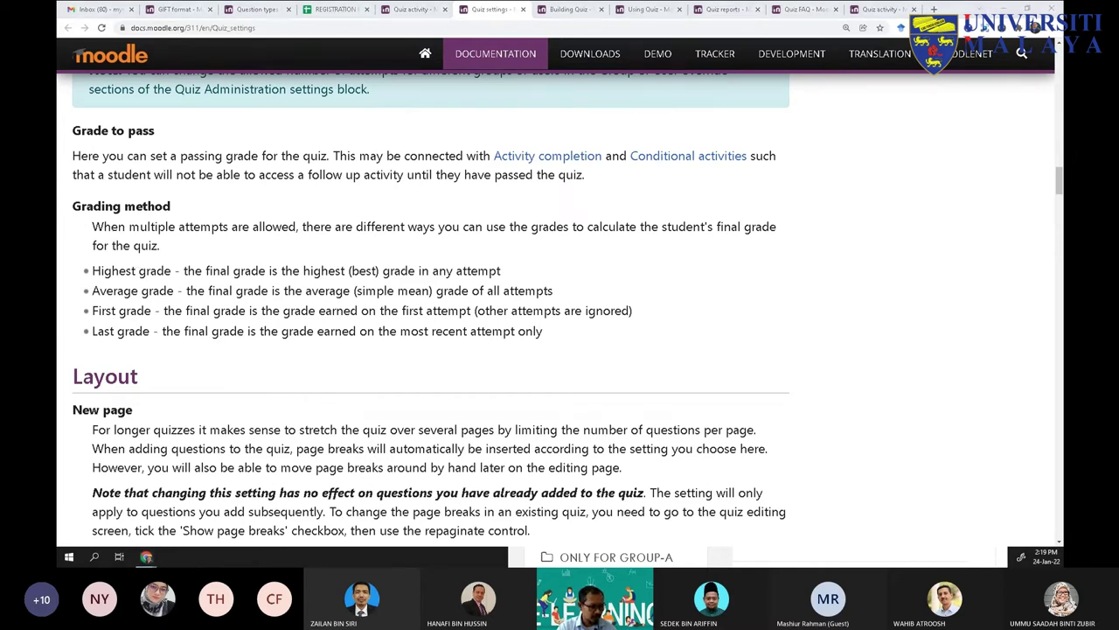
Switch back to the SPeCTRUM quiz form, place its window beside the documentation and hide the course navigation drawer
{"action": "key", "text": "alt+Tab"}
{"action": "left_click_drag", "start_coordinate": [895, 194], "coordinate": [888, 22]}
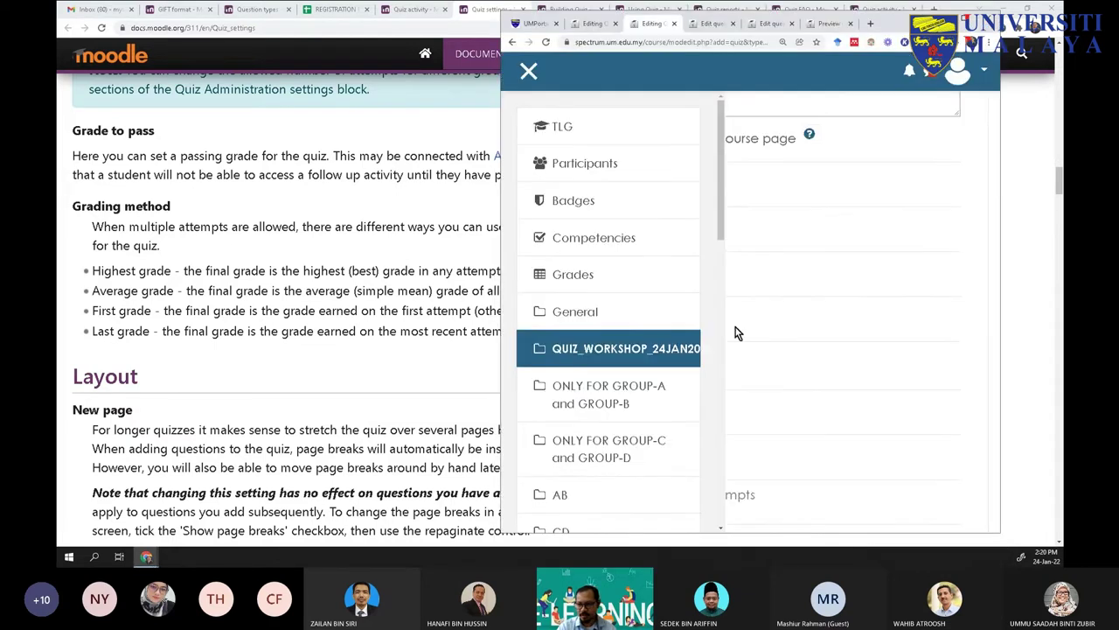
{"action": "left_click", "coordinate": [528, 72]}
{"action": "scroll", "coordinate": [717, 306], "scroll_direction": "up", "scroll_amount": 1}
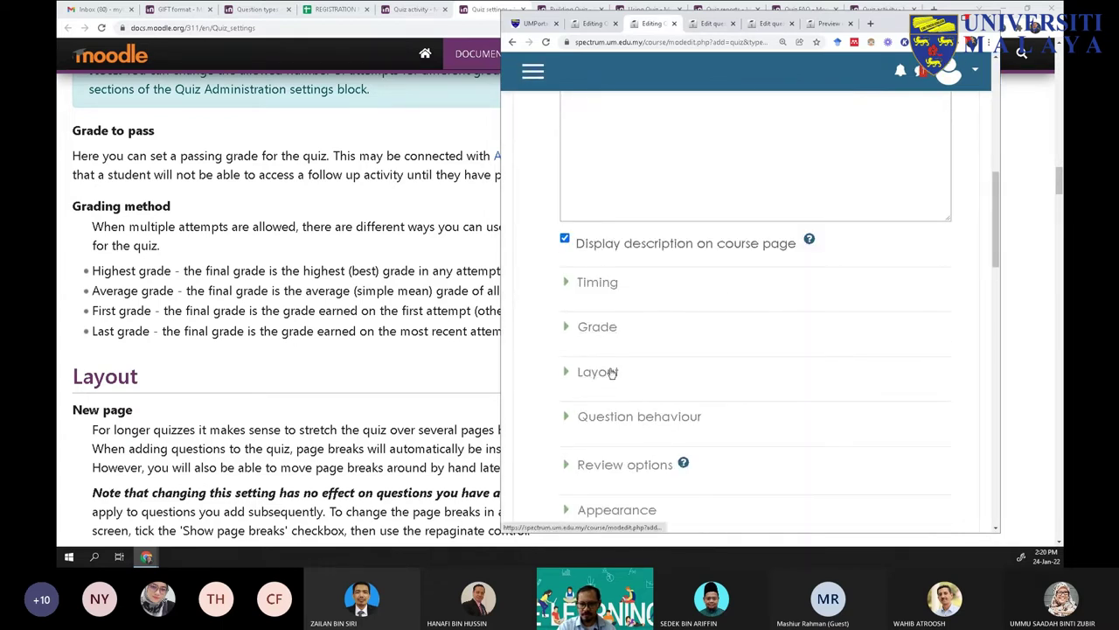
Expand the quiz's Layout settings and examine the New page help text and its questions-per-page choices
{"action": "left_click", "coordinate": [584, 373]}
{"action": "scroll", "coordinate": [632, 393], "scroll_direction": "down", "scroll_amount": 1}
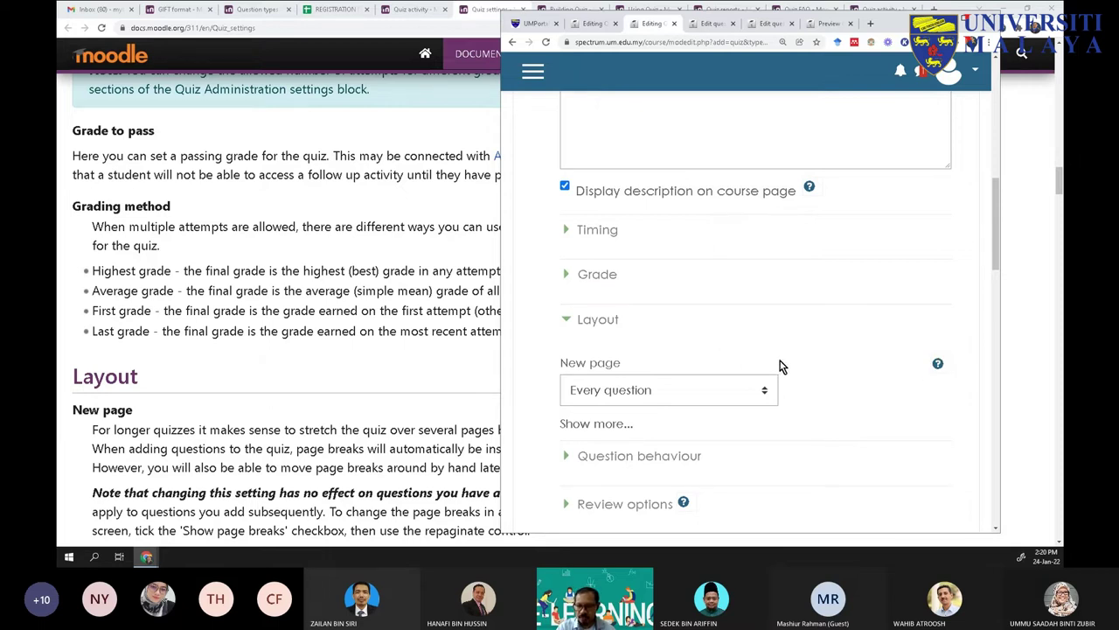
{"action": "left_click", "coordinate": [938, 366]}
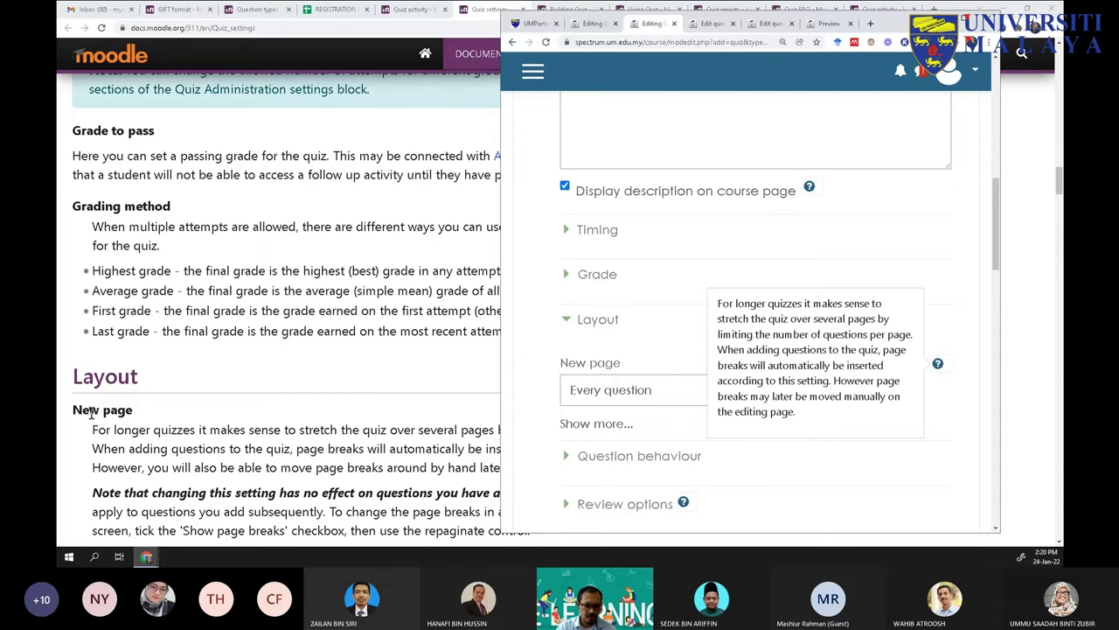
{"action": "left_click", "coordinate": [600, 402]}
{"action": "scroll", "coordinate": [618, 404], "scroll_direction": "down", "scroll_amount": 2}
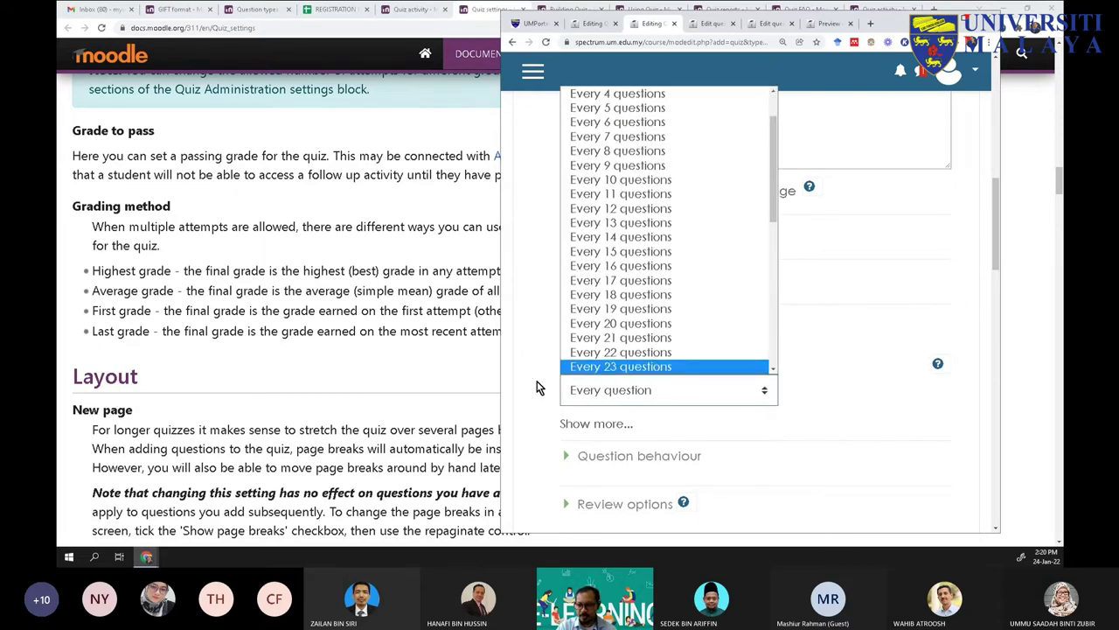
{"action": "left_click", "coordinate": [533, 371]}
{"action": "scroll", "coordinate": [564, 378], "scroll_direction": "up", "scroll_amount": 1}
{"action": "scroll", "coordinate": [564, 377], "scroll_direction": "up", "scroll_amount": 1}
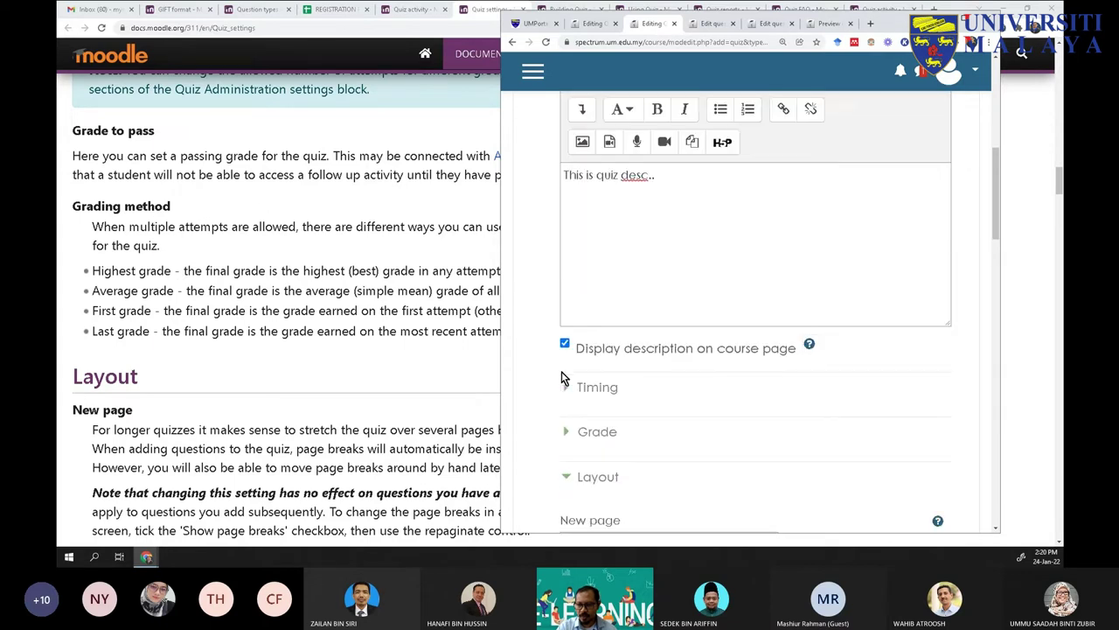
Review the quiz form's General settings, from the name and description to the option for displaying the description on the course page
{"action": "scroll", "coordinate": [565, 376], "scroll_direction": "down", "scroll_amount": 2}
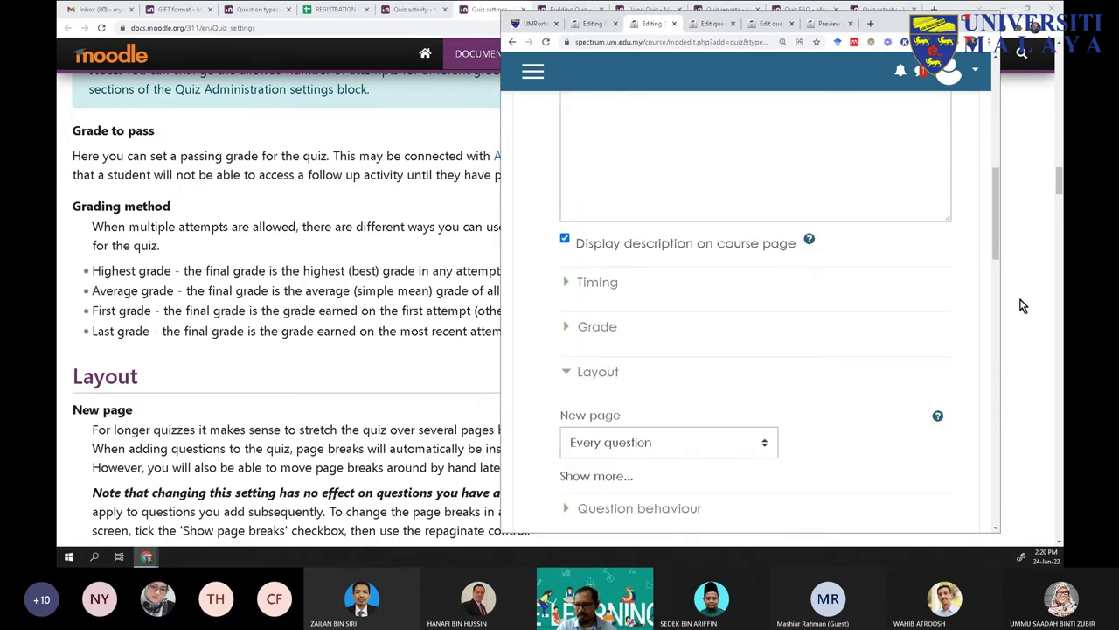
{"action": "scroll", "coordinate": [545, 300], "scroll_direction": "up", "scroll_amount": 1}
{"action": "scroll", "coordinate": [546, 301], "scroll_direction": "up", "scroll_amount": 4}
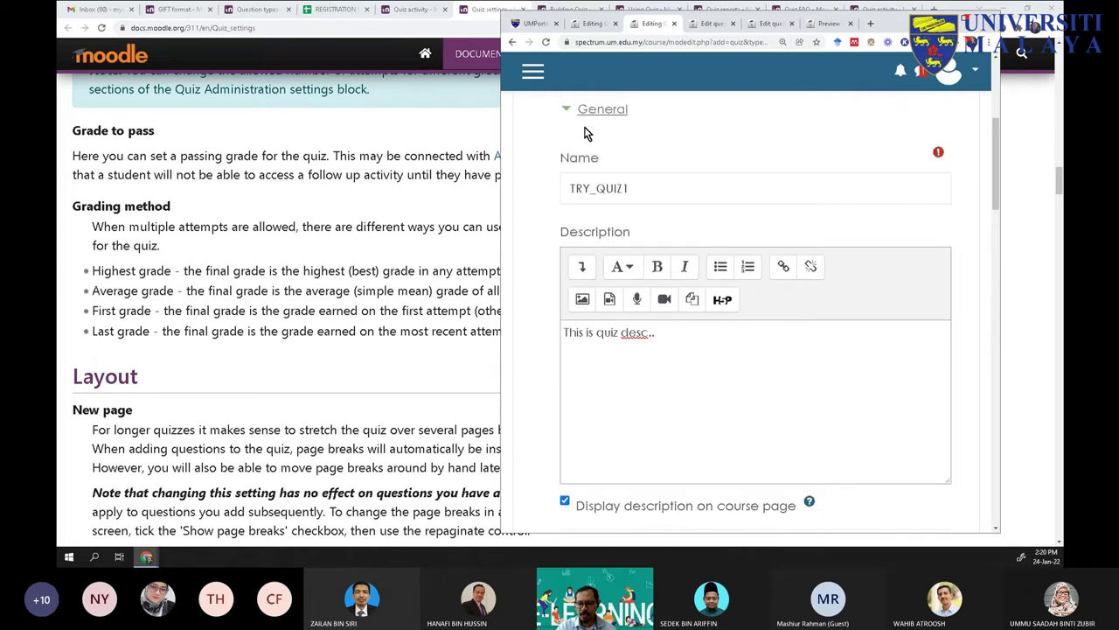
{"action": "left_click", "coordinate": [635, 187]}
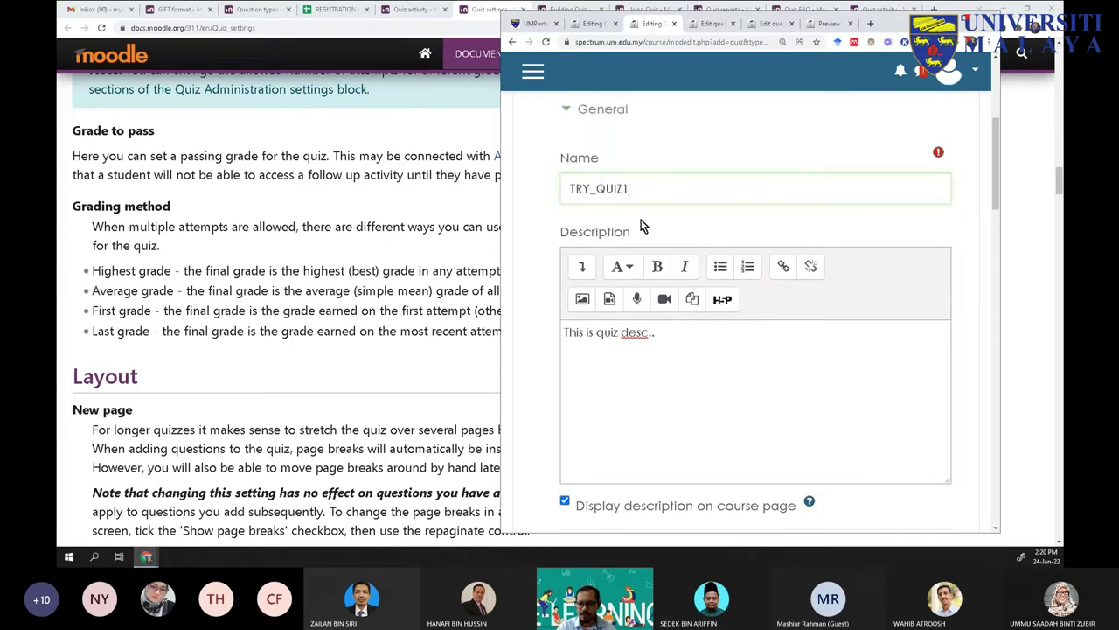
{"action": "left_click", "coordinate": [647, 360]}
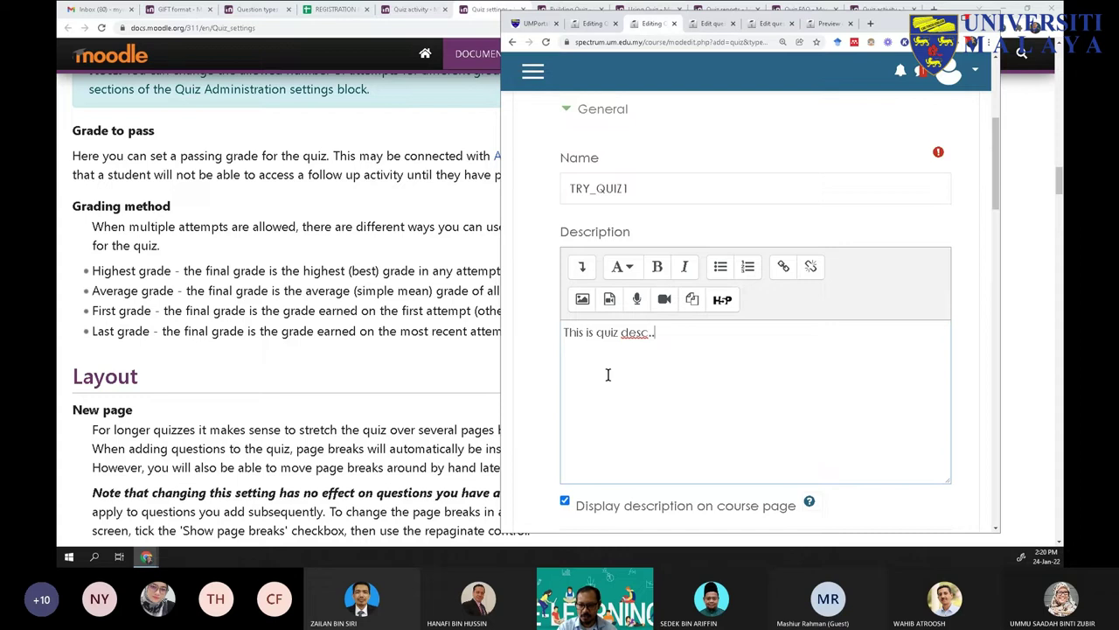
{"action": "scroll", "coordinate": [604, 375], "scroll_direction": "down", "scroll_amount": 2}
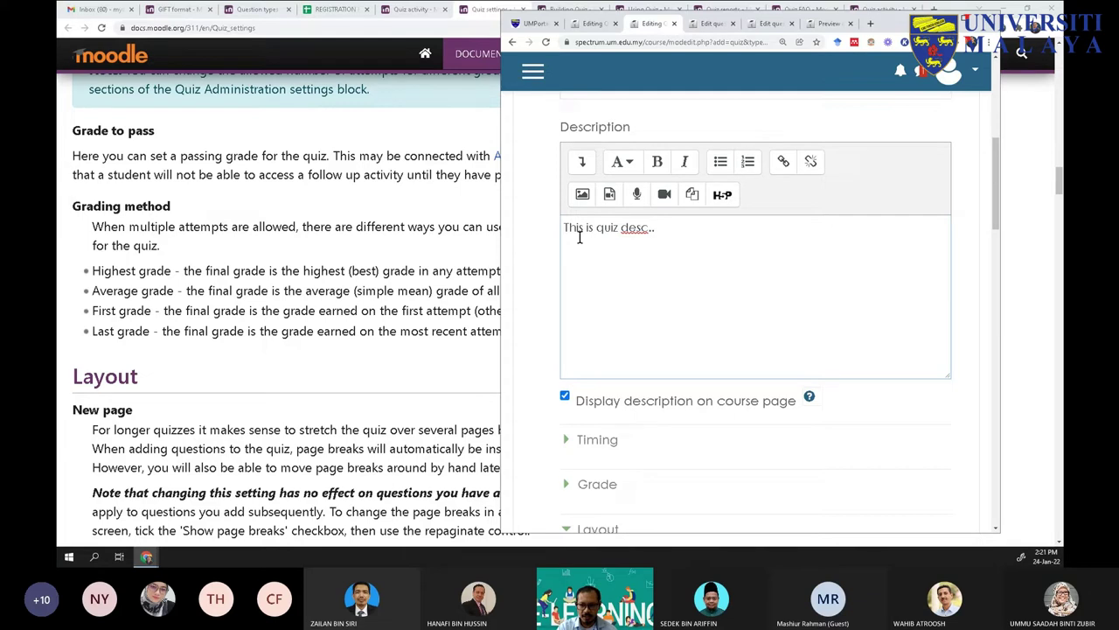
{"action": "scroll", "coordinate": [622, 318], "scroll_direction": "down", "scroll_amount": 1}
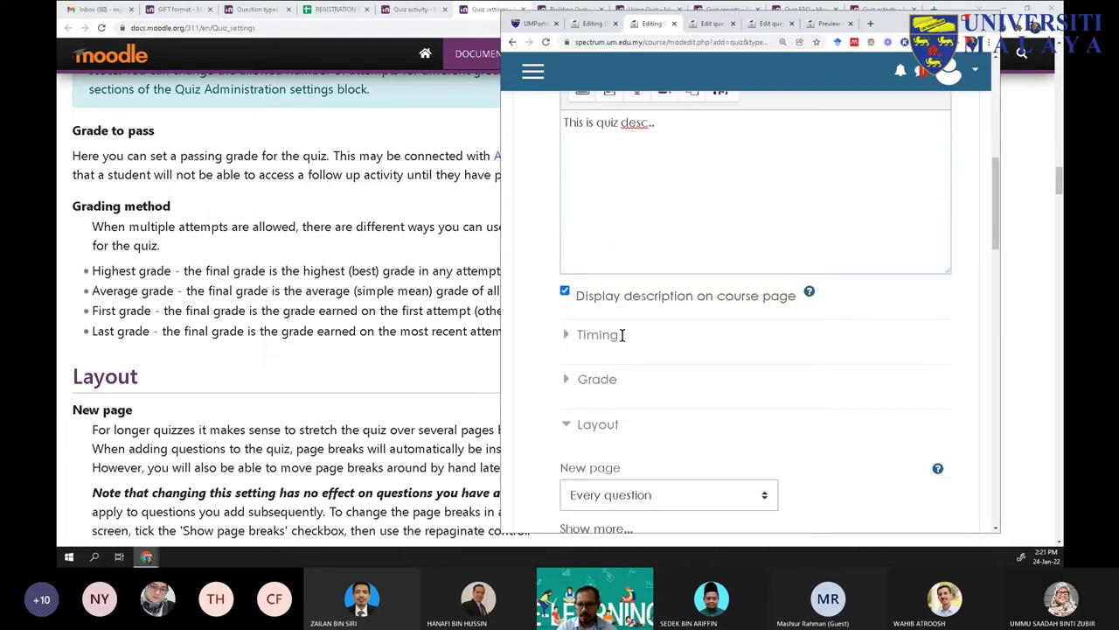
Expand the quiz's Timing settings and maximize the quiz form's window
{"action": "left_click", "coordinate": [565, 341]}
{"action": "scroll", "coordinate": [572, 350], "scroll_direction": "down", "scroll_amount": 2}
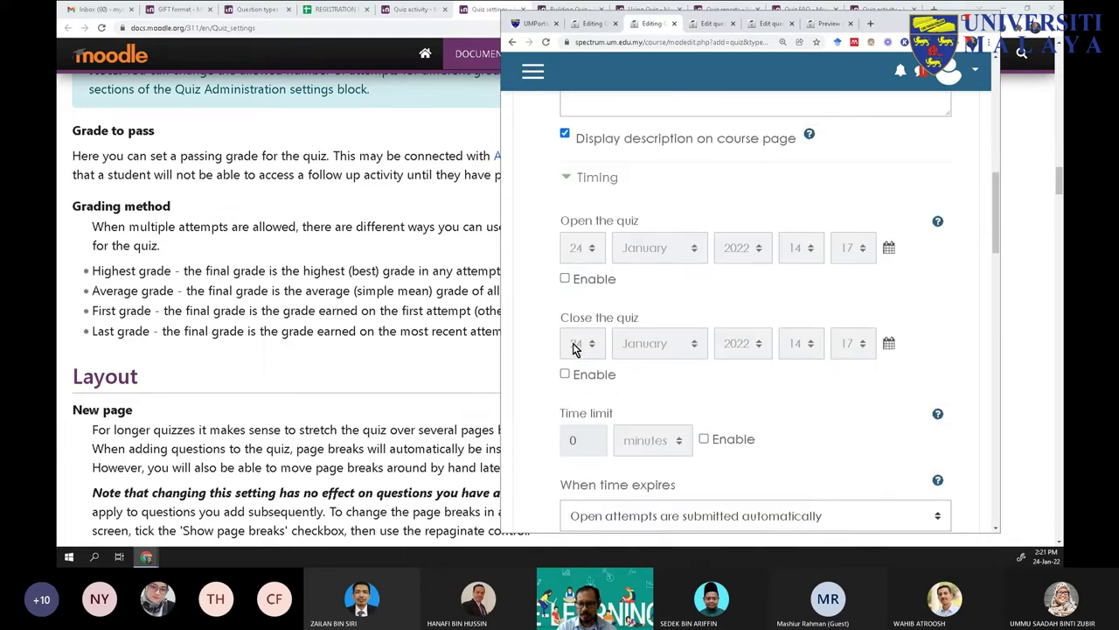
{"action": "scroll", "coordinate": [573, 347], "scroll_direction": "down", "scroll_amount": 1}
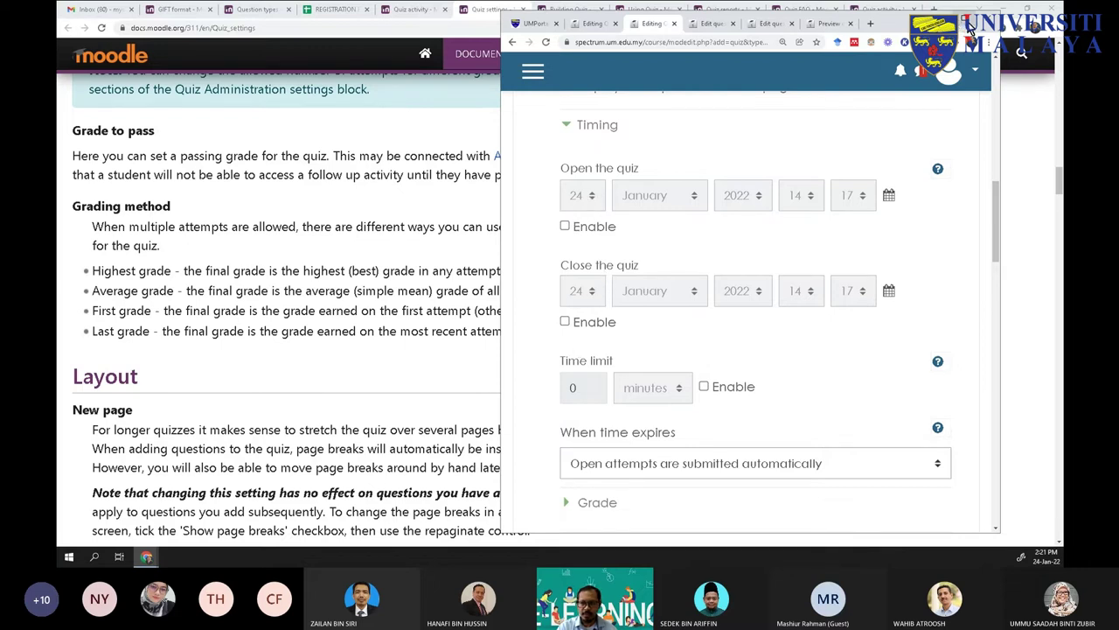
{"action": "scroll", "coordinate": [480, 289], "scroll_direction": "up", "scroll_amount": 3}
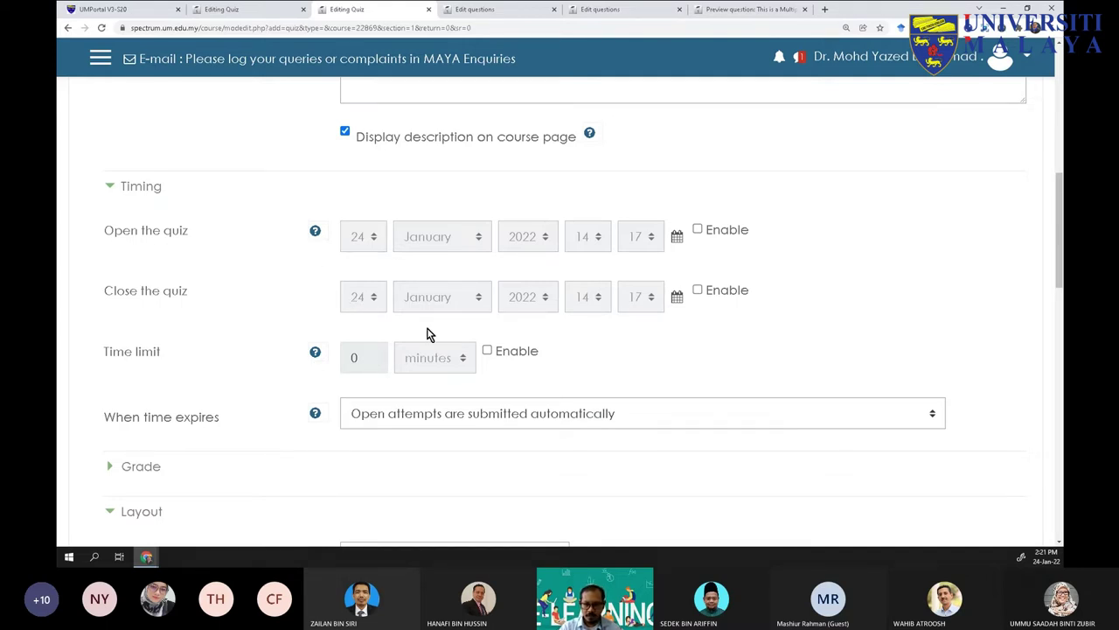
Try switching the Open the quiz date on and off, and recheck the General settings above it
{"action": "left_click", "coordinate": [698, 230]}
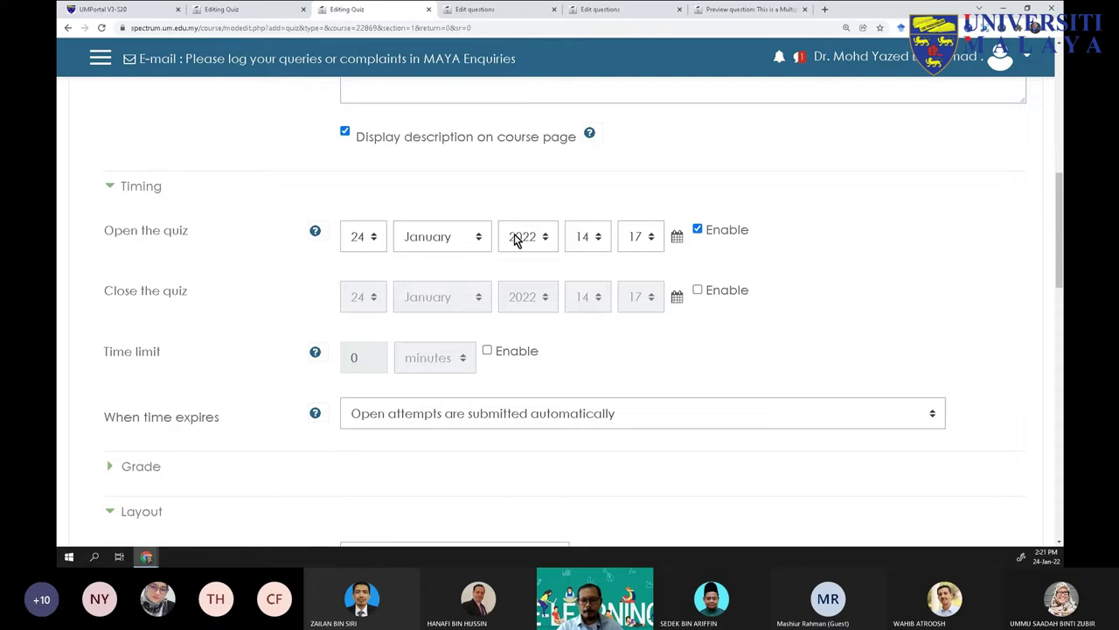
{"action": "left_click", "coordinate": [697, 229]}
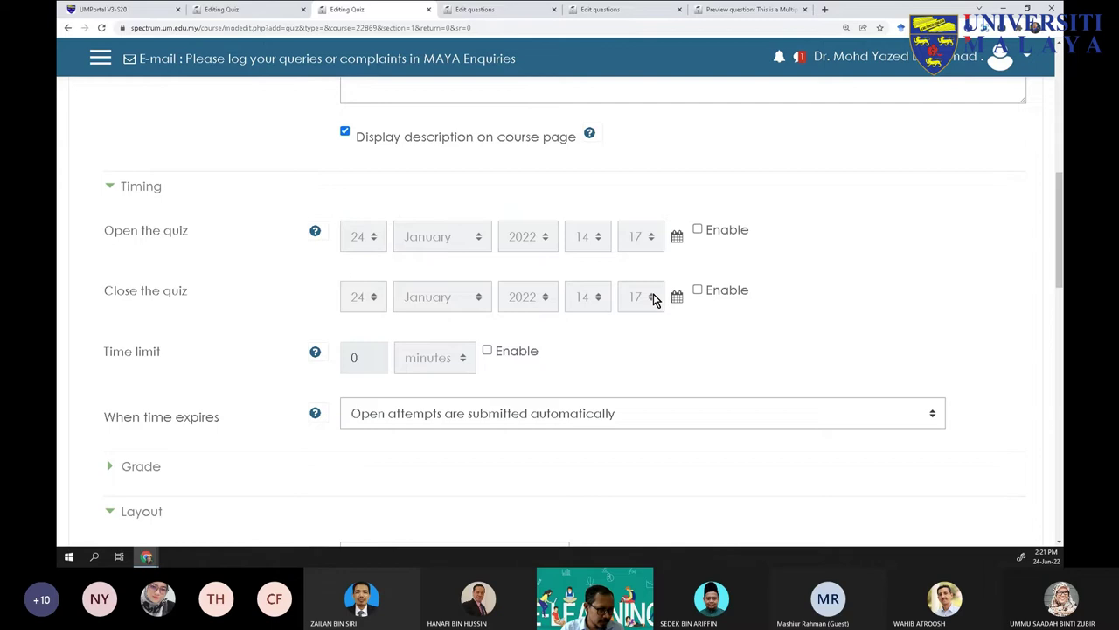
{"action": "left_click", "coordinate": [696, 230]}
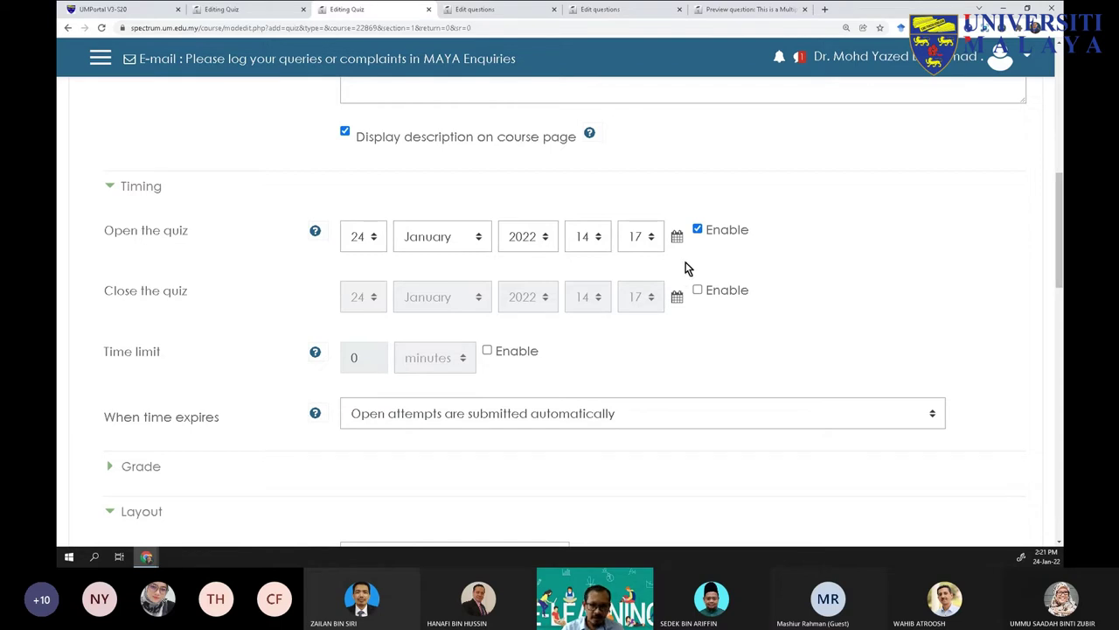
{"action": "left_click", "coordinate": [697, 230]}
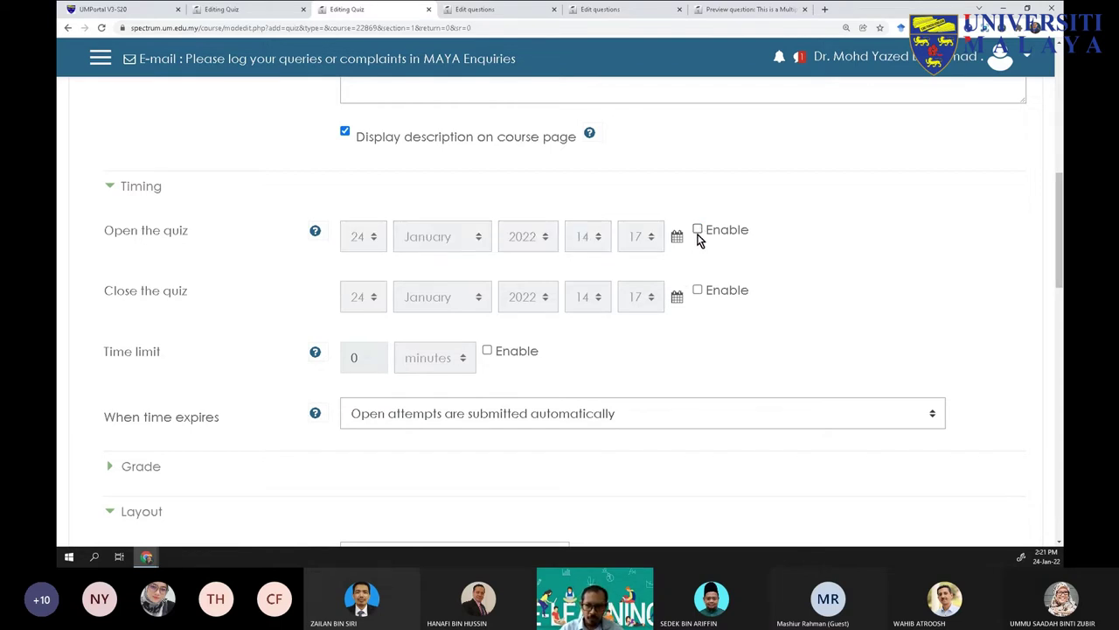
{"action": "left_click", "coordinate": [697, 230]}
{"action": "left_click", "coordinate": [697, 232]}
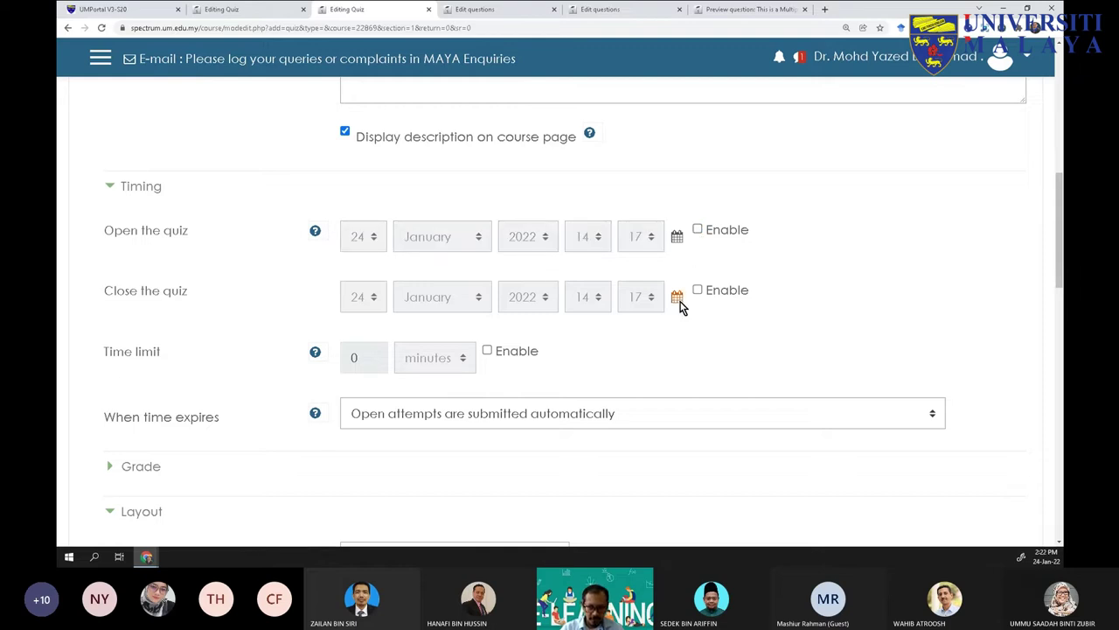
{"action": "scroll", "coordinate": [705, 323], "scroll_direction": "up", "scroll_amount": 6}
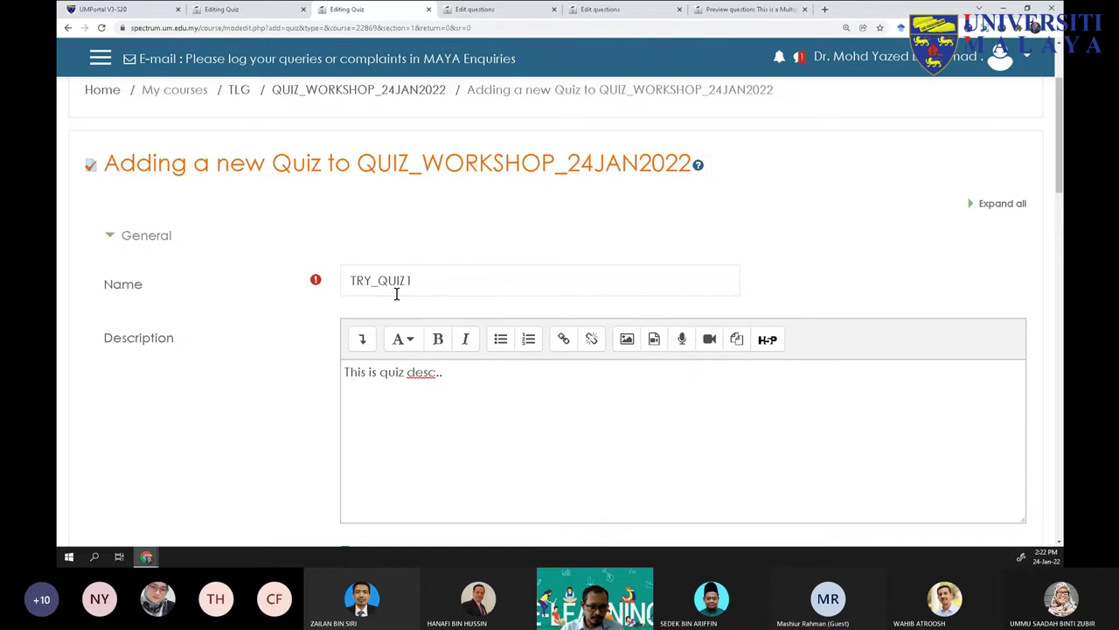
{"action": "scroll", "coordinate": [412, 320], "scroll_direction": "down", "scroll_amount": 5}
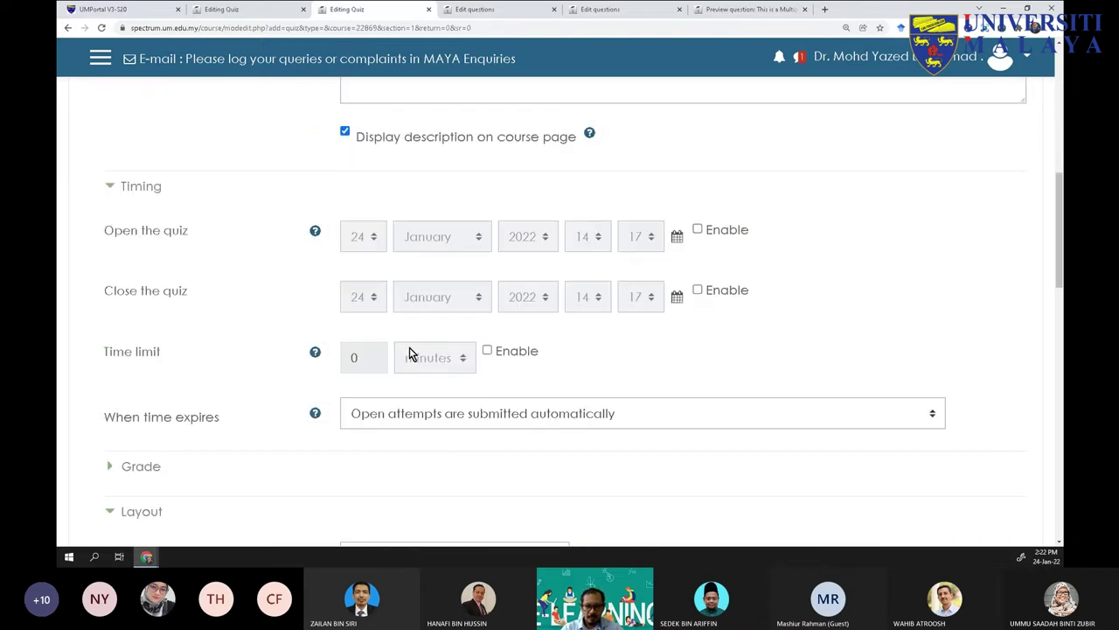
Enable the quiz's opening date and set its day to 25 January 2022, checking the date against the system calendar
{"action": "left_click", "coordinate": [698, 231]}
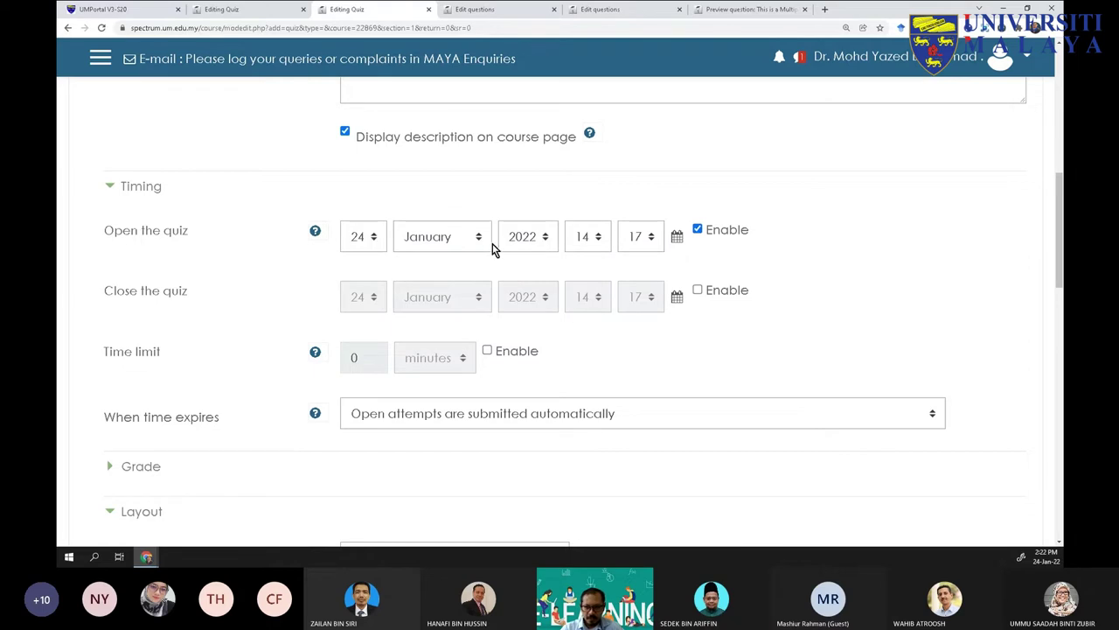
{"action": "left_click", "coordinate": [362, 243]}
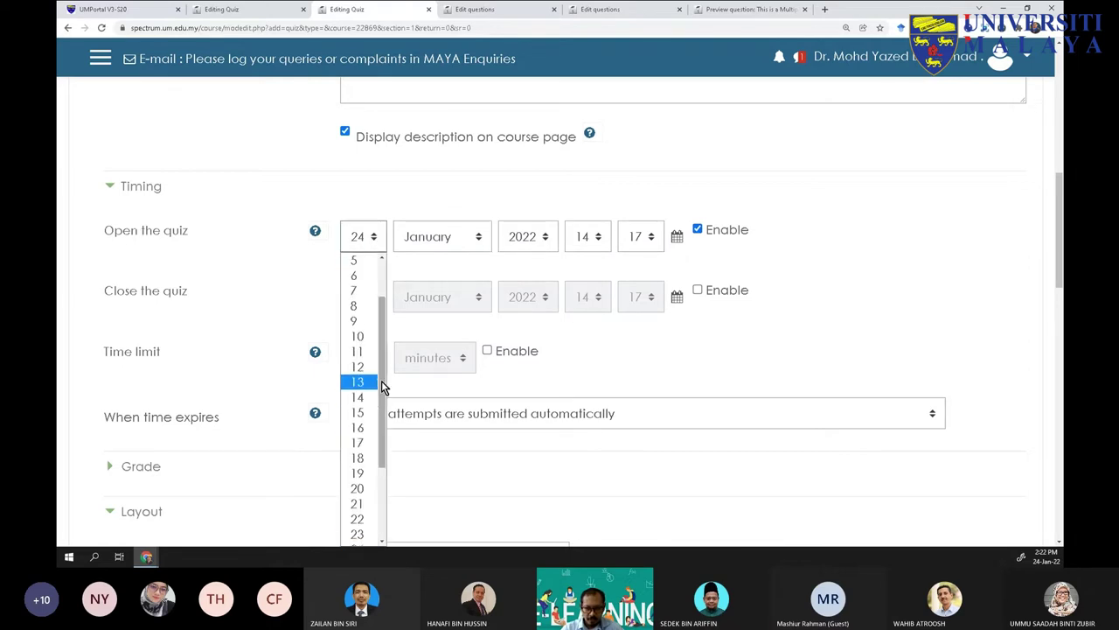
{"action": "left_click", "coordinate": [1042, 561]}
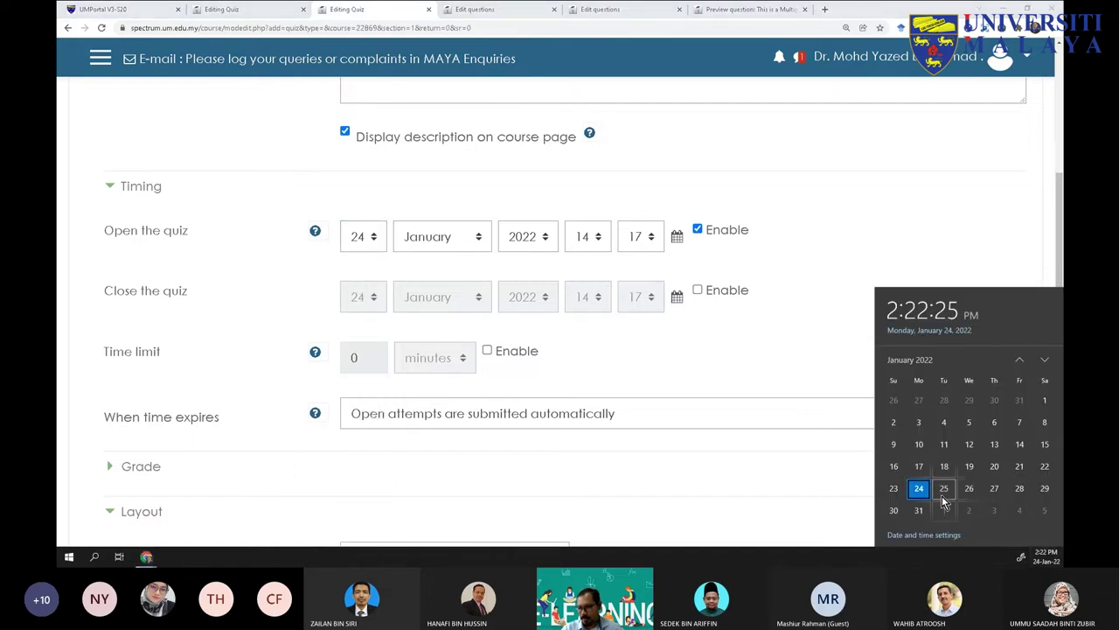
{"action": "left_click", "coordinate": [362, 239]}
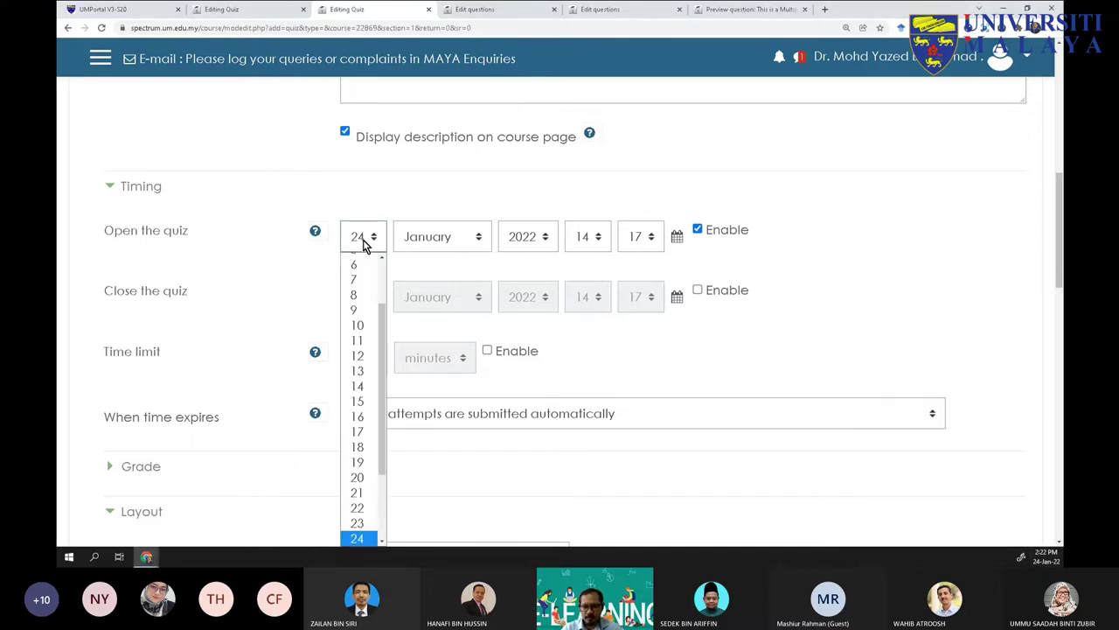
{"action": "scroll", "coordinate": [377, 464], "scroll_direction": "down", "scroll_amount": 3}
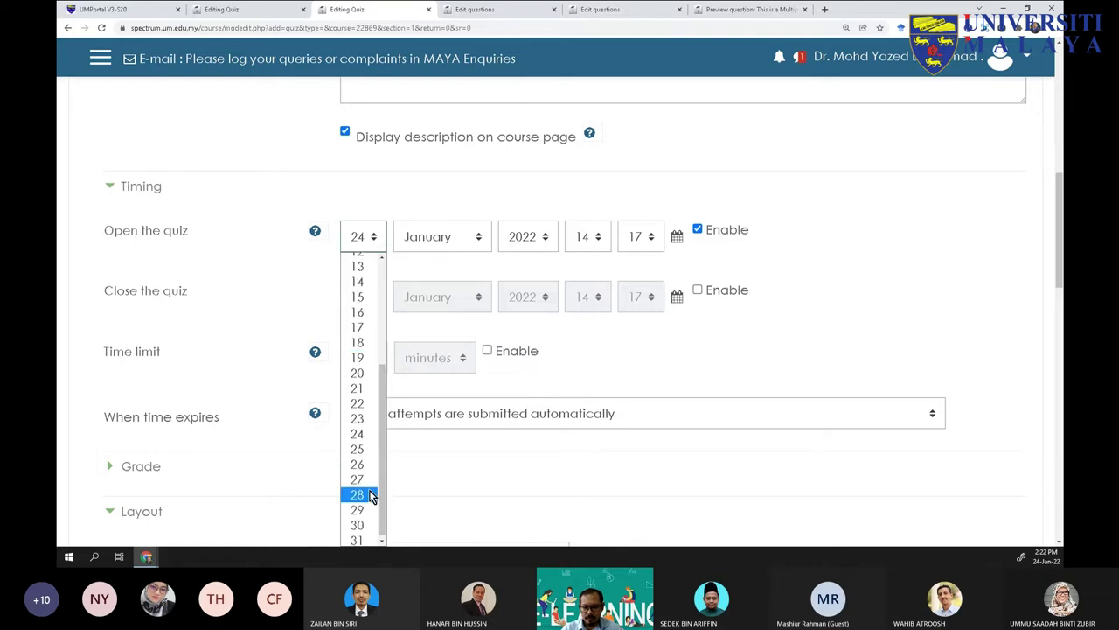
{"action": "left_click", "coordinate": [357, 492]}
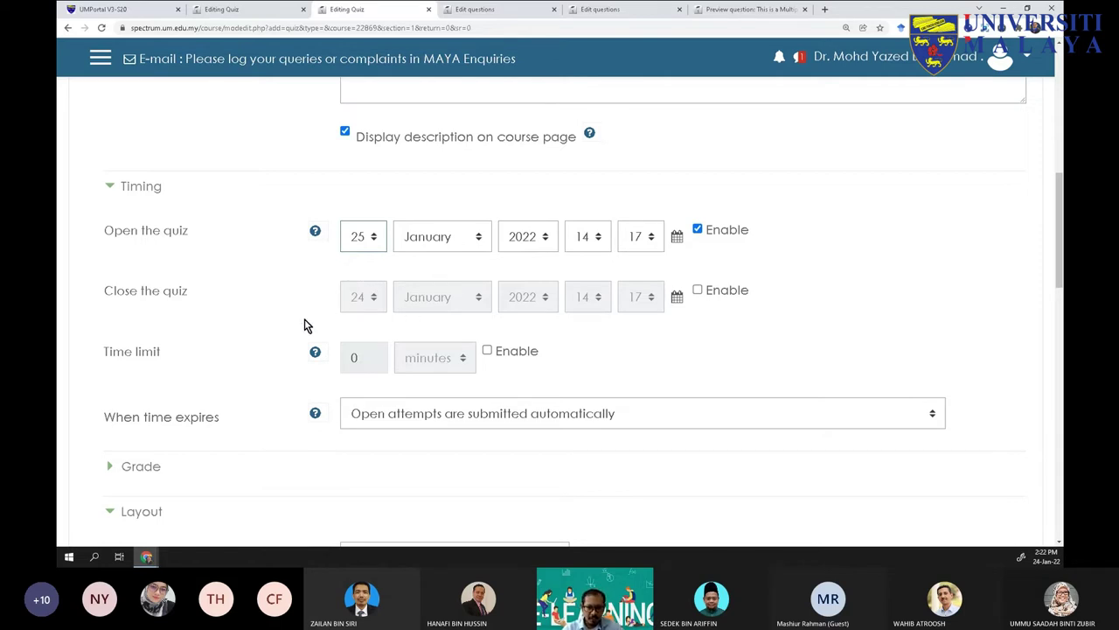
Enable the quiz's time limit and set it to 1 hour
{"action": "scroll", "coordinate": [311, 324], "scroll_direction": "down", "scroll_amount": 1}
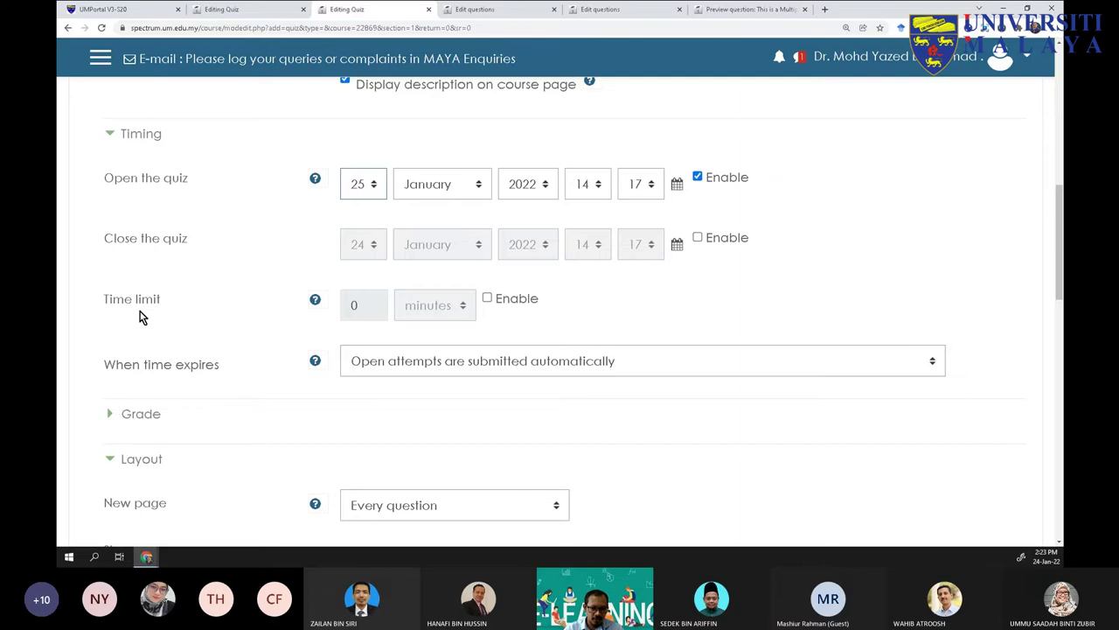
{"action": "left_click", "coordinate": [487, 300]}
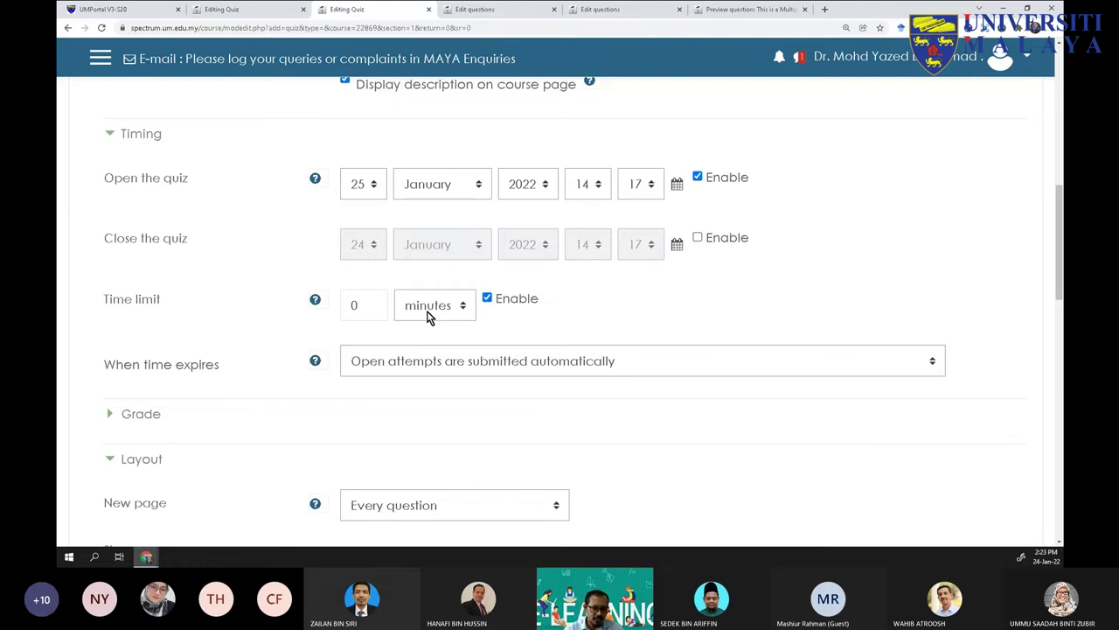
{"action": "left_click", "coordinate": [428, 318]}
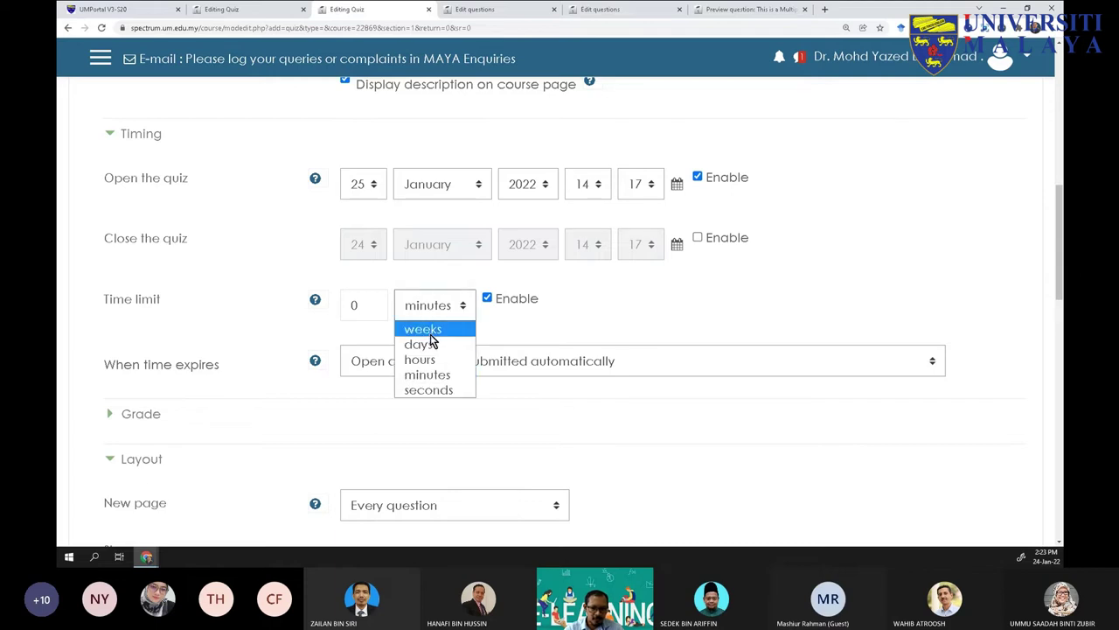
{"action": "left_click", "coordinate": [437, 360]}
{"action": "double_click", "coordinate": [360, 305]}
{"action": "type", "text": "1"}
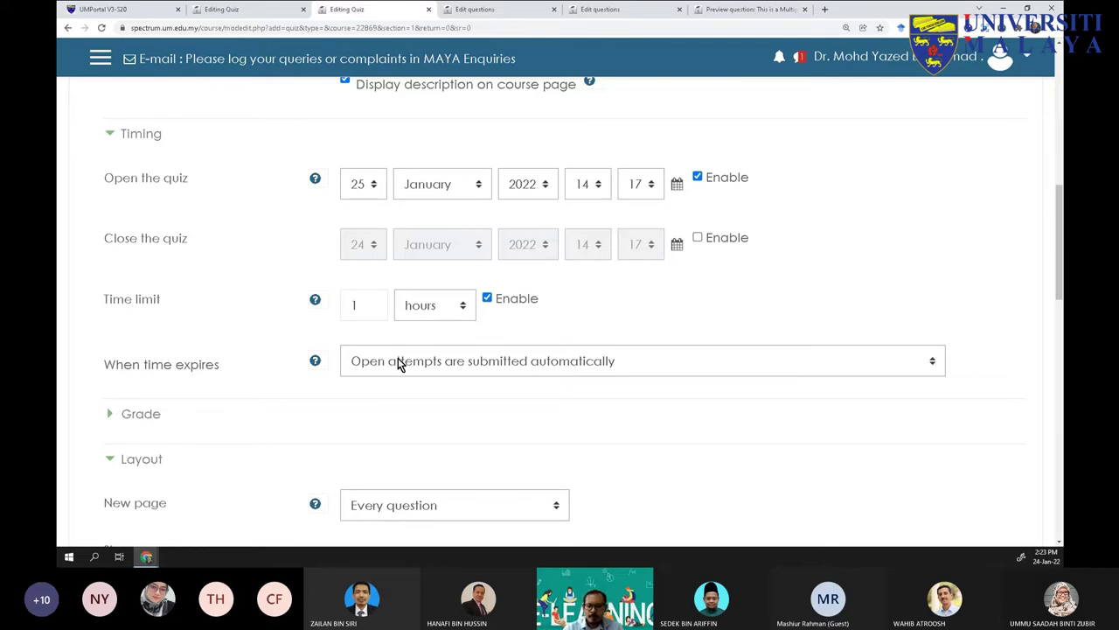
Disable the quiz's time limit
{"action": "scroll", "coordinate": [398, 363], "scroll_direction": "down", "scroll_amount": 1}
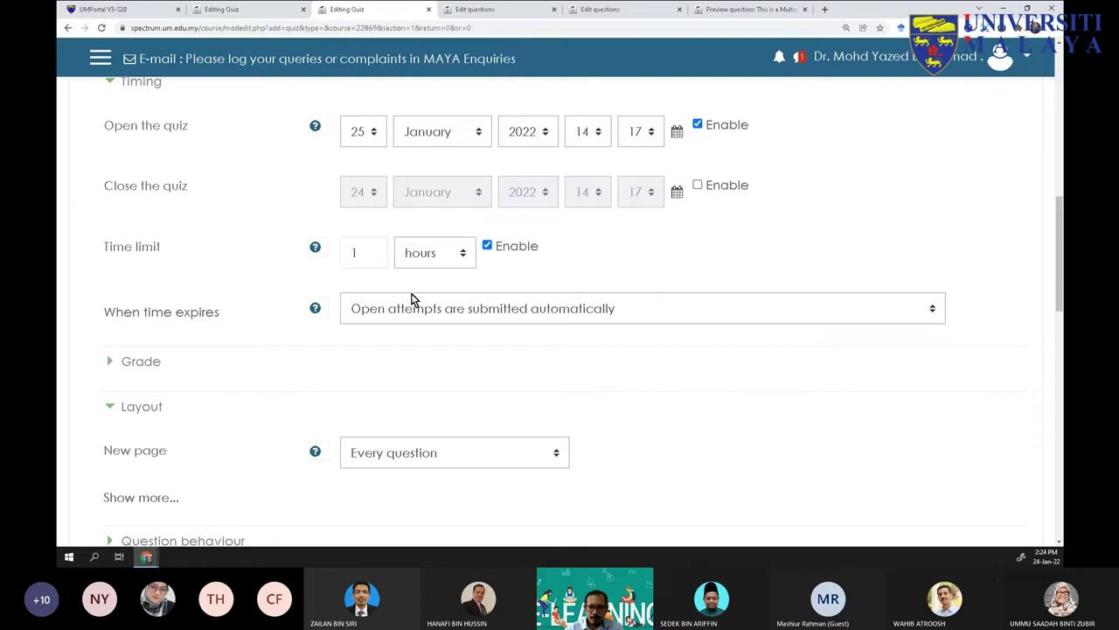
{"action": "left_click", "coordinate": [487, 249]}
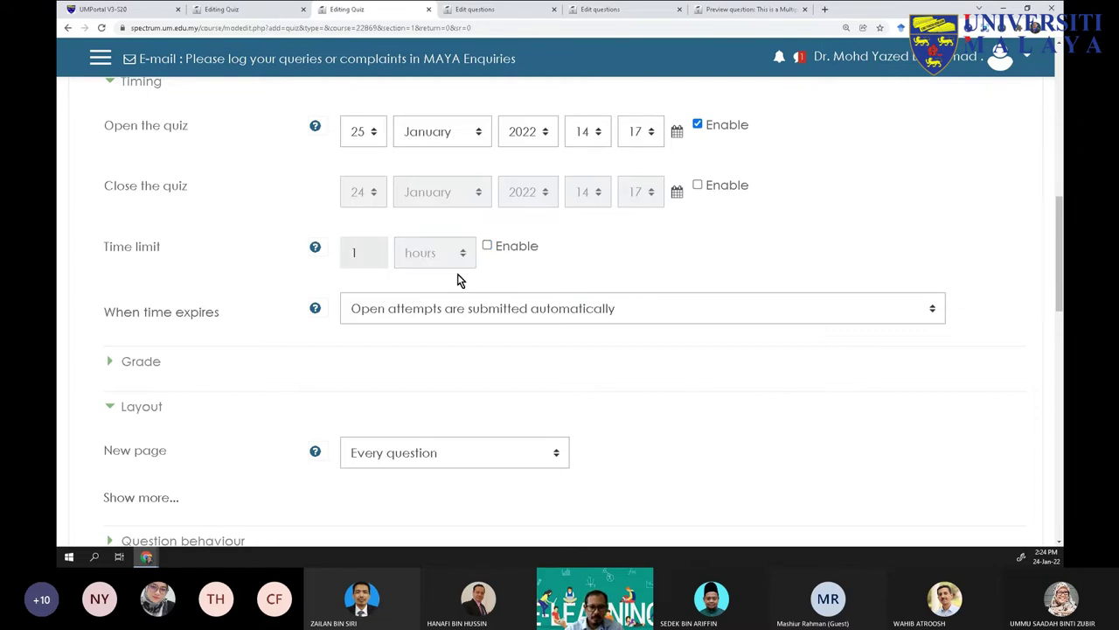
{"action": "scroll", "coordinate": [457, 280], "scroll_direction": "down", "scroll_amount": 1}
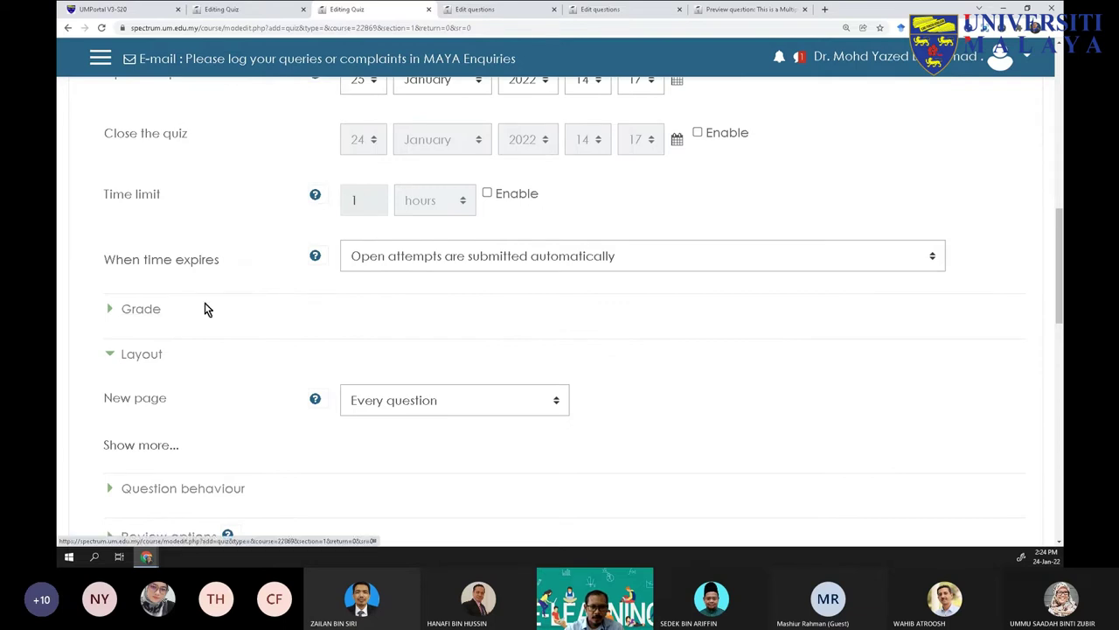
{"action": "scroll", "coordinate": [368, 353], "scroll_direction": "up", "scroll_amount": 1}
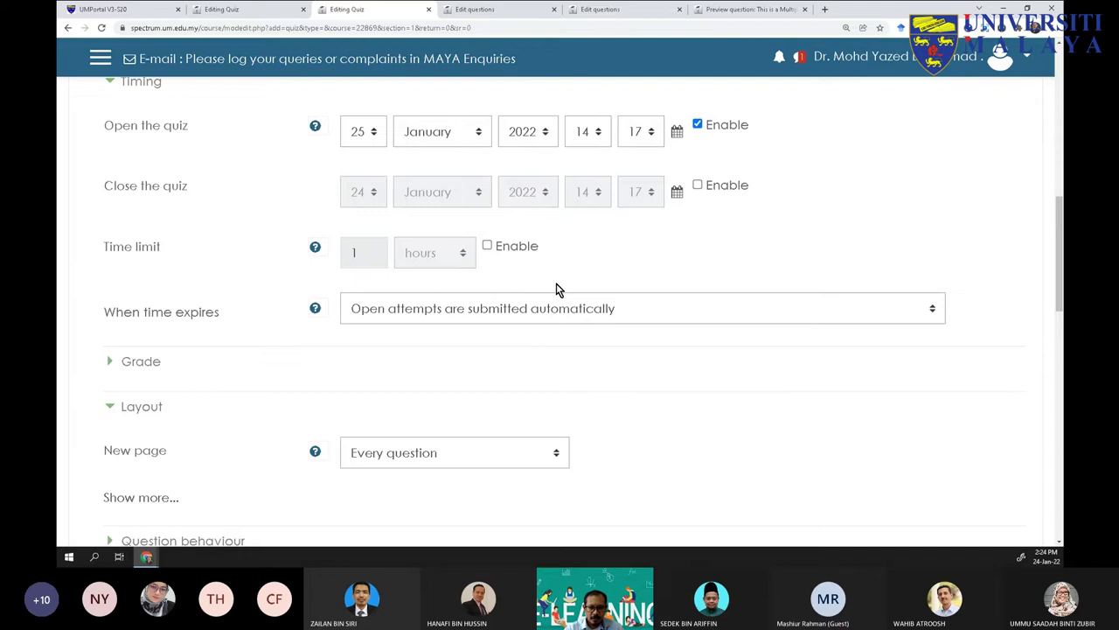
Examine the choices for When time expires, keeping Open attempts are submitted automatically selected
{"action": "scroll", "coordinate": [557, 289], "scroll_direction": "down", "scroll_amount": 1}
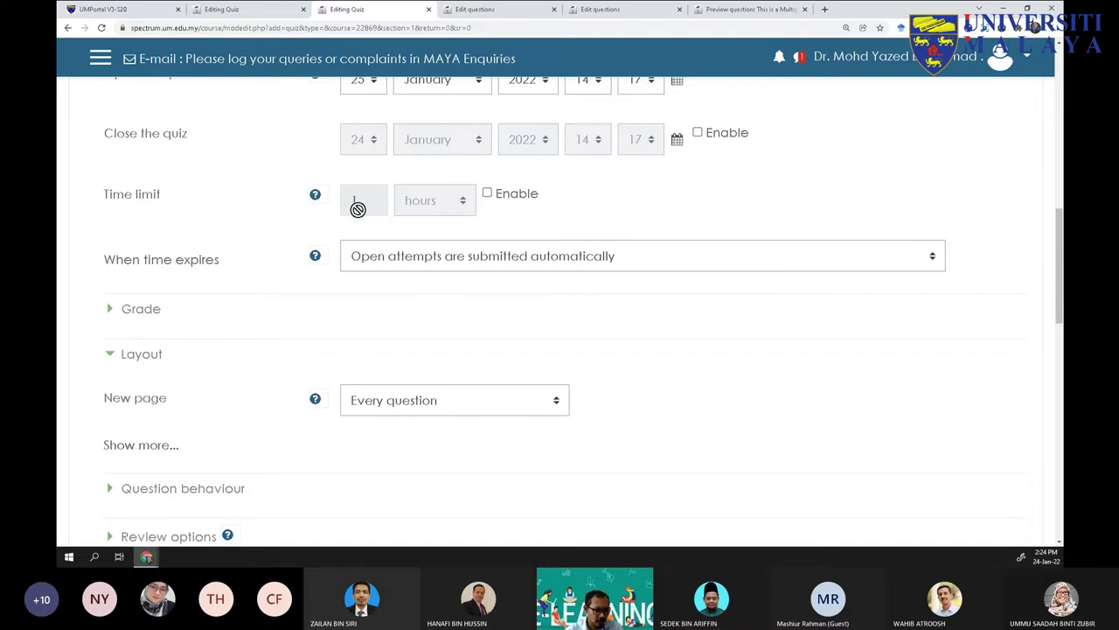
{"action": "left_click", "coordinate": [433, 261]}
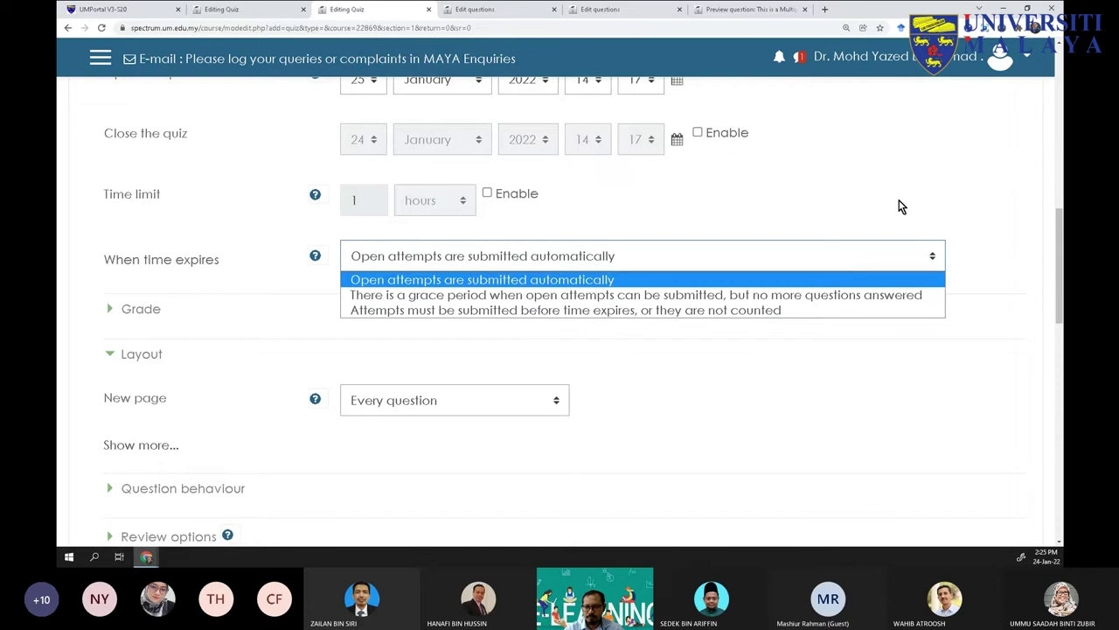
{"action": "left_click", "coordinate": [795, 276]}
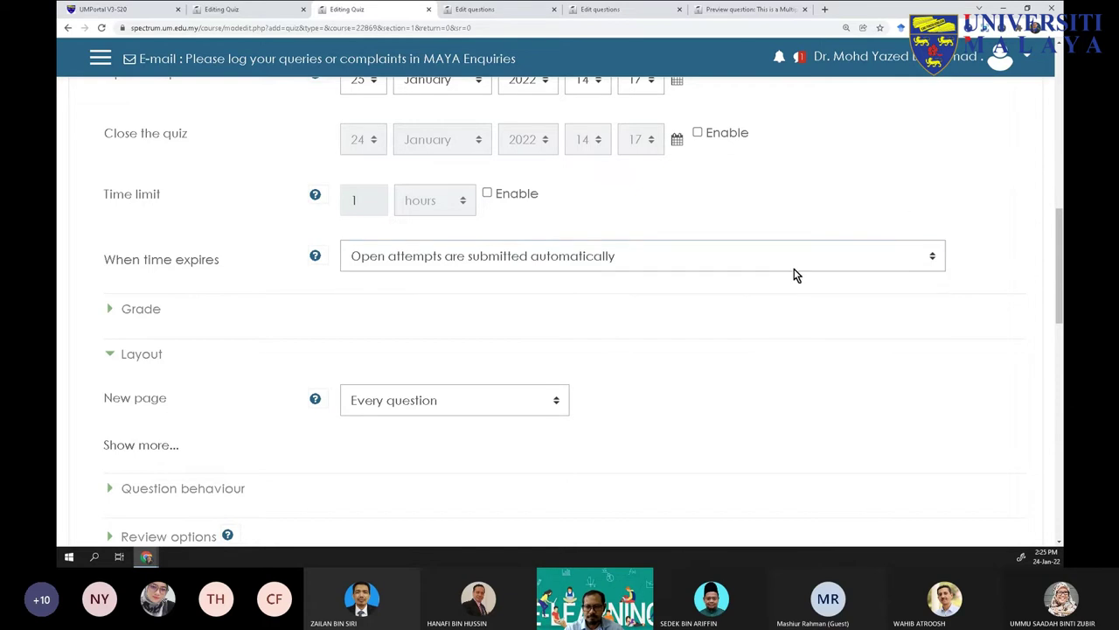
{"action": "left_click", "coordinate": [378, 260]}
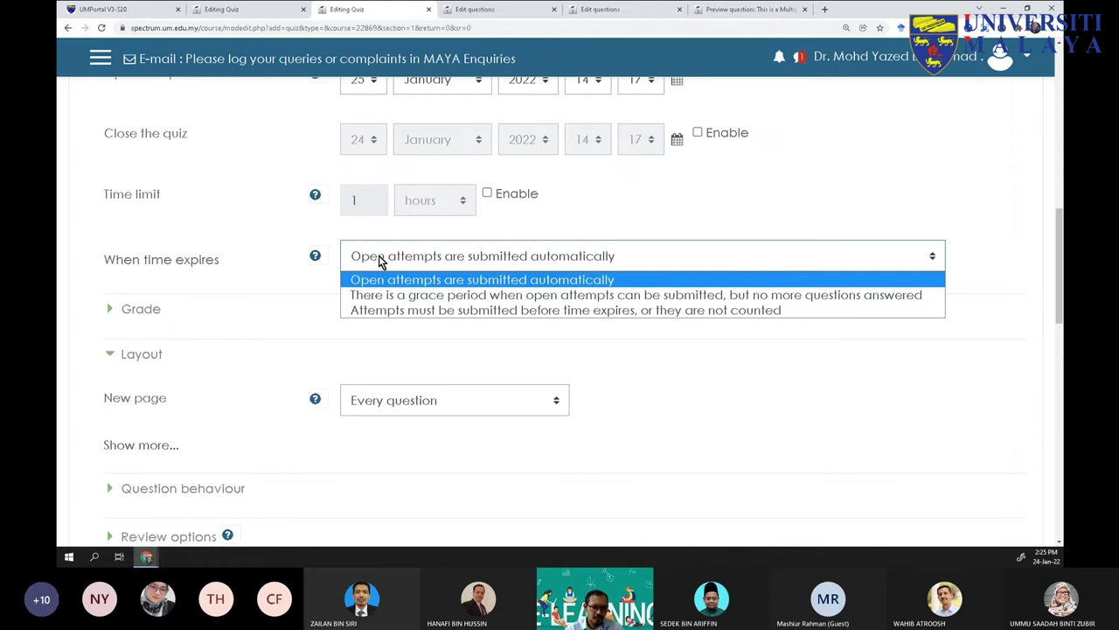
{"action": "left_click", "coordinate": [638, 242]}
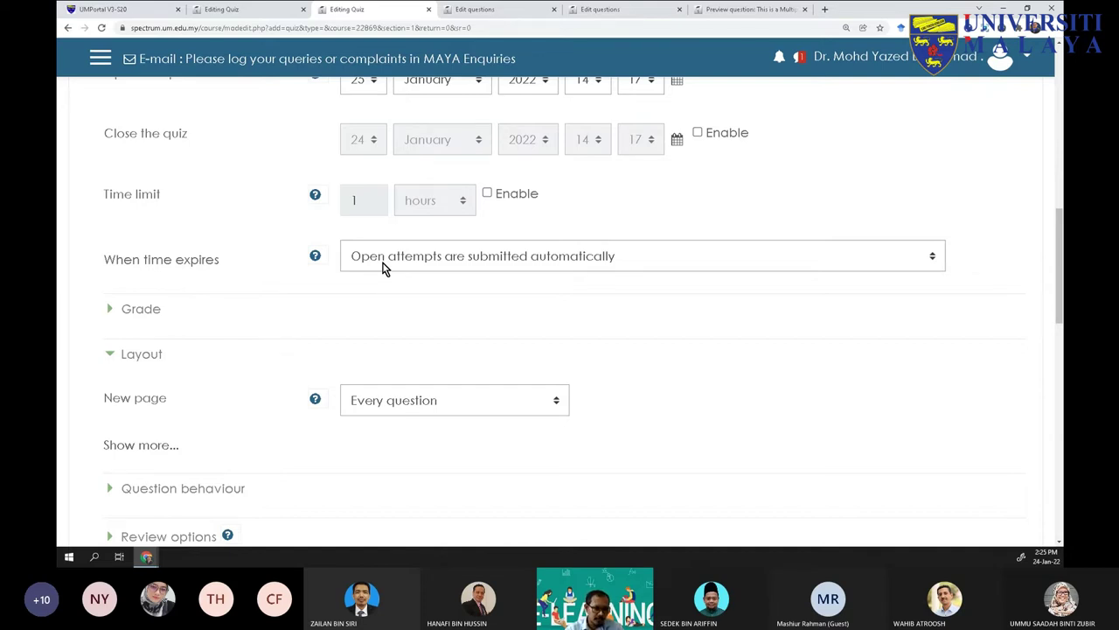
Examine the quiz's Grade settings and collapse the Grade section again
{"action": "left_click", "coordinate": [110, 311]}
{"action": "scroll", "coordinate": [112, 314], "scroll_direction": "down", "scroll_amount": 2}
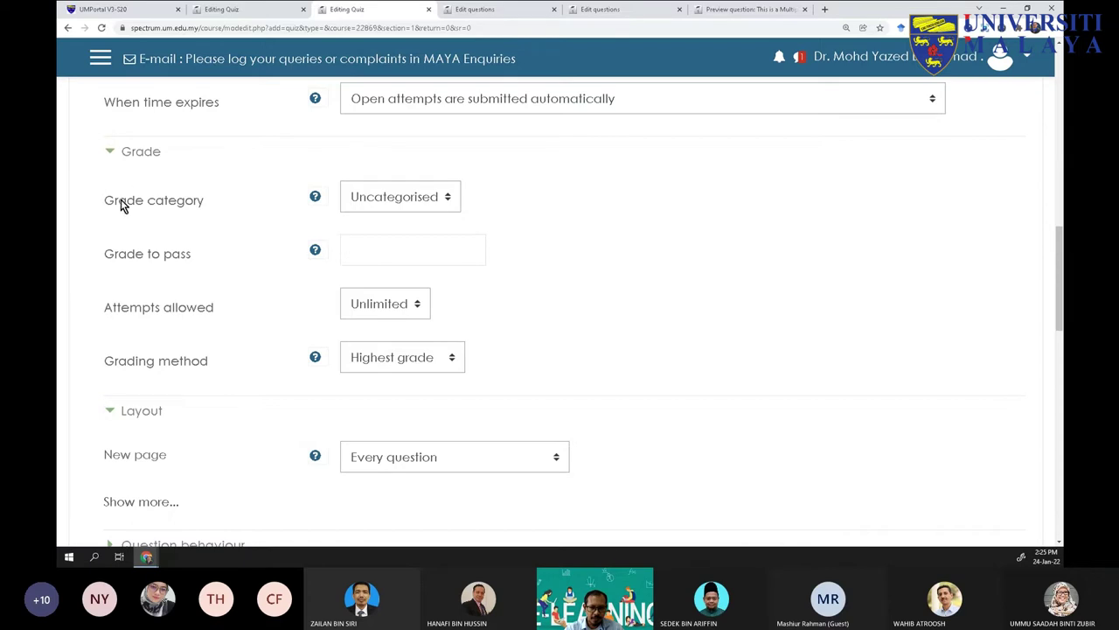
{"action": "left_click", "coordinate": [110, 153]}
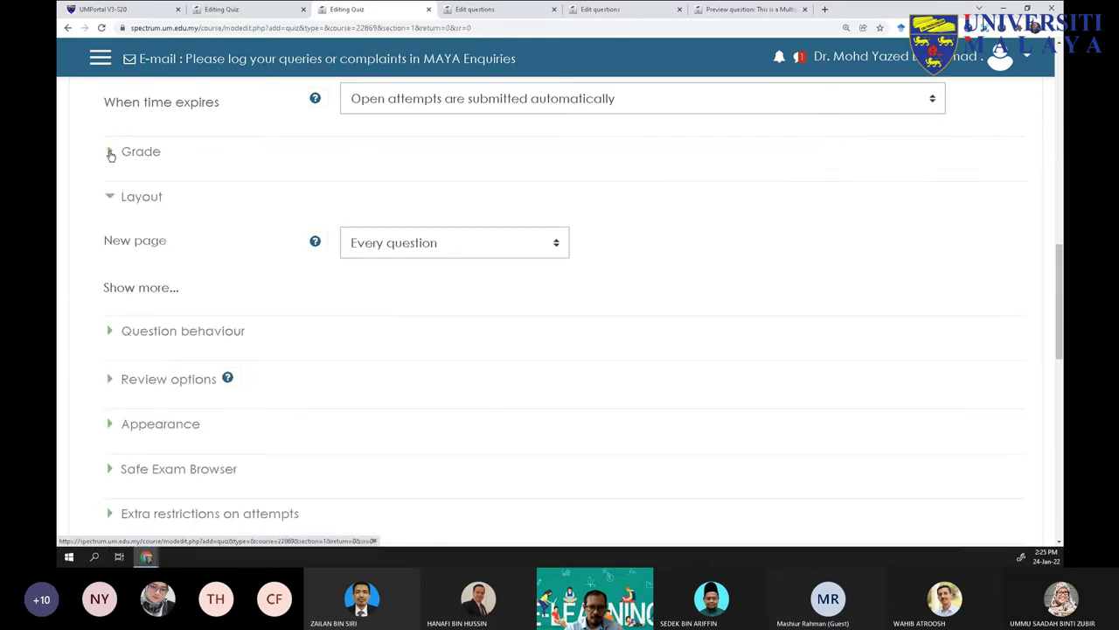
Switch the Layout section's New page setting to Every 10 questions and back to Every question
{"action": "left_click", "coordinate": [113, 201]}
{"action": "left_click", "coordinate": [114, 204]}
{"action": "left_click", "coordinate": [407, 244]}
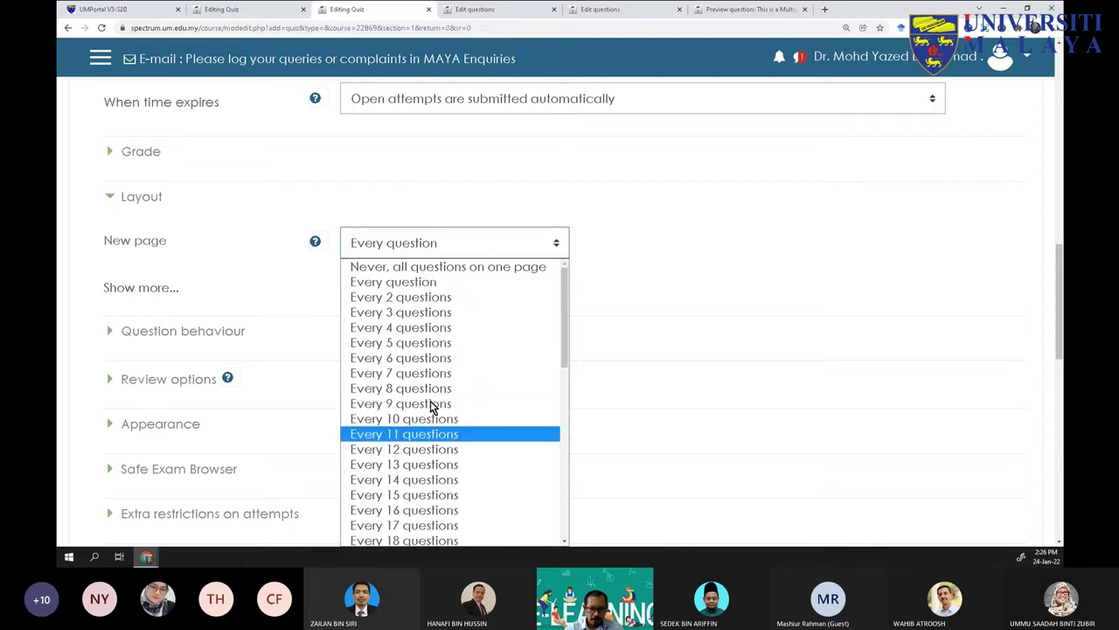
{"action": "scroll", "coordinate": [431, 402], "scroll_direction": "down", "scroll_amount": 2}
{"action": "left_click", "coordinate": [429, 313]}
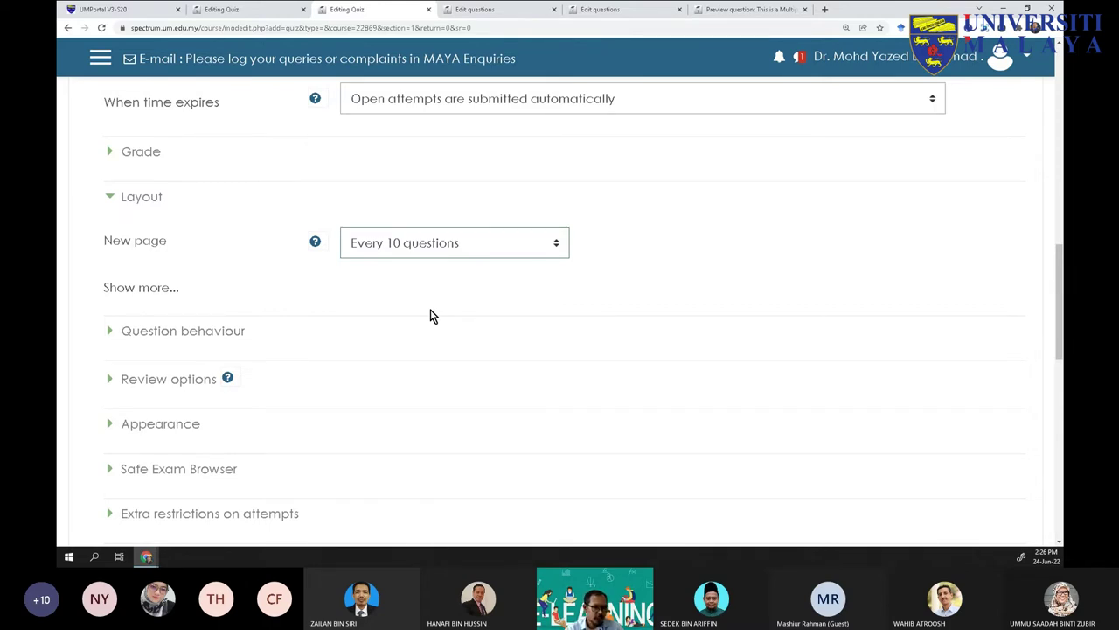
{"action": "left_click", "coordinate": [482, 245]}
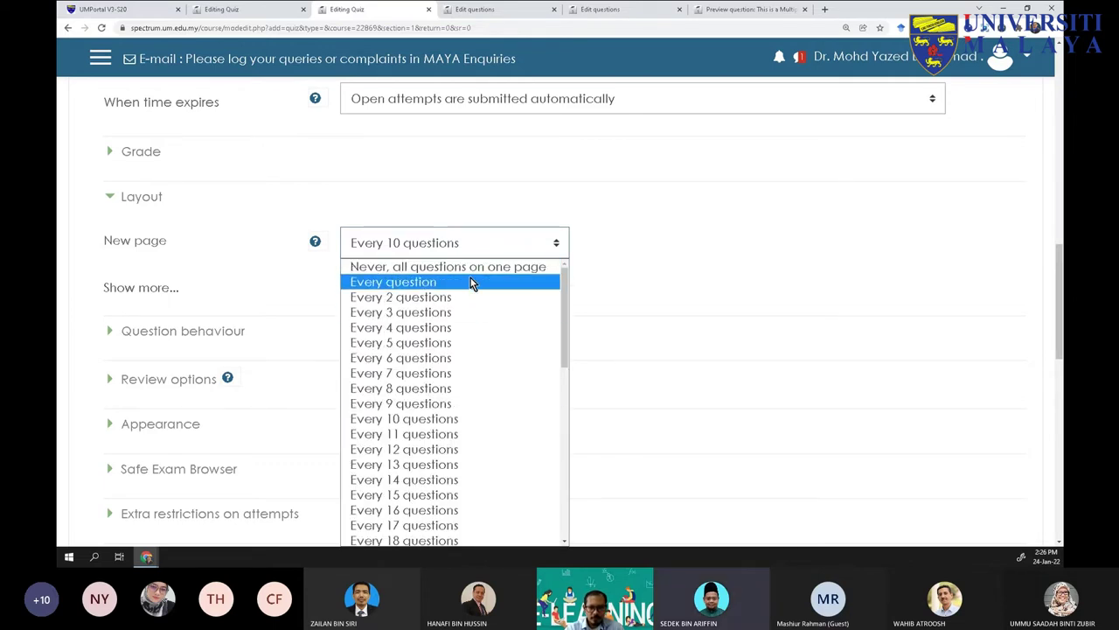
{"action": "left_click", "coordinate": [471, 282]}
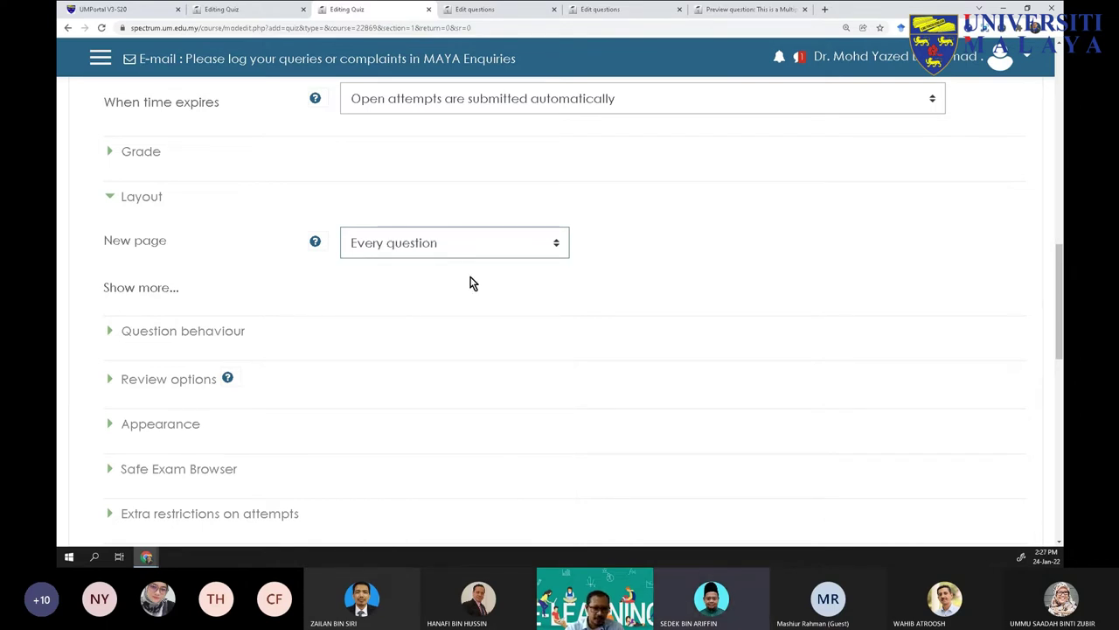
Reveal the additional Layout settings and check the New page choices, keeping Every question selected
{"action": "left_click", "coordinate": [145, 288]}
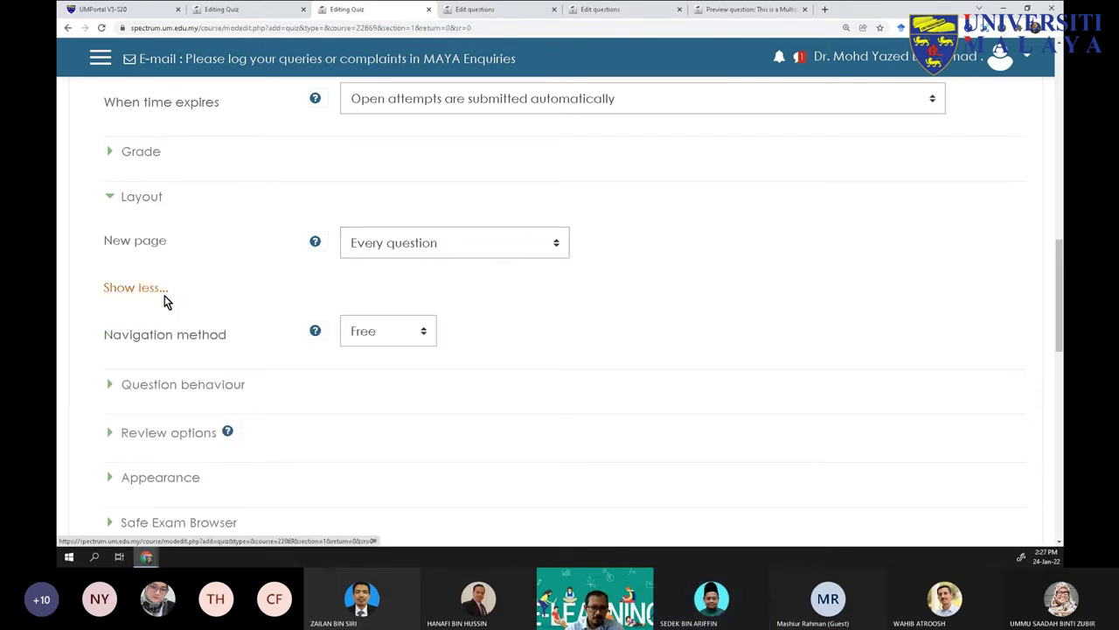
{"action": "scroll", "coordinate": [171, 322], "scroll_direction": "down", "scroll_amount": 1}
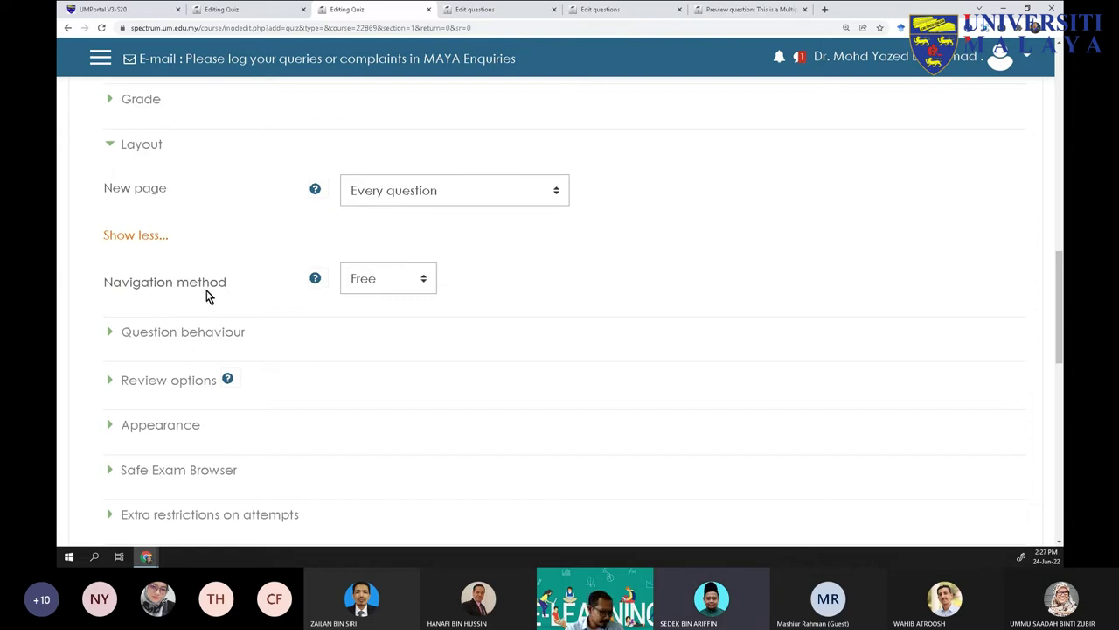
{"action": "left_click", "coordinate": [415, 188]}
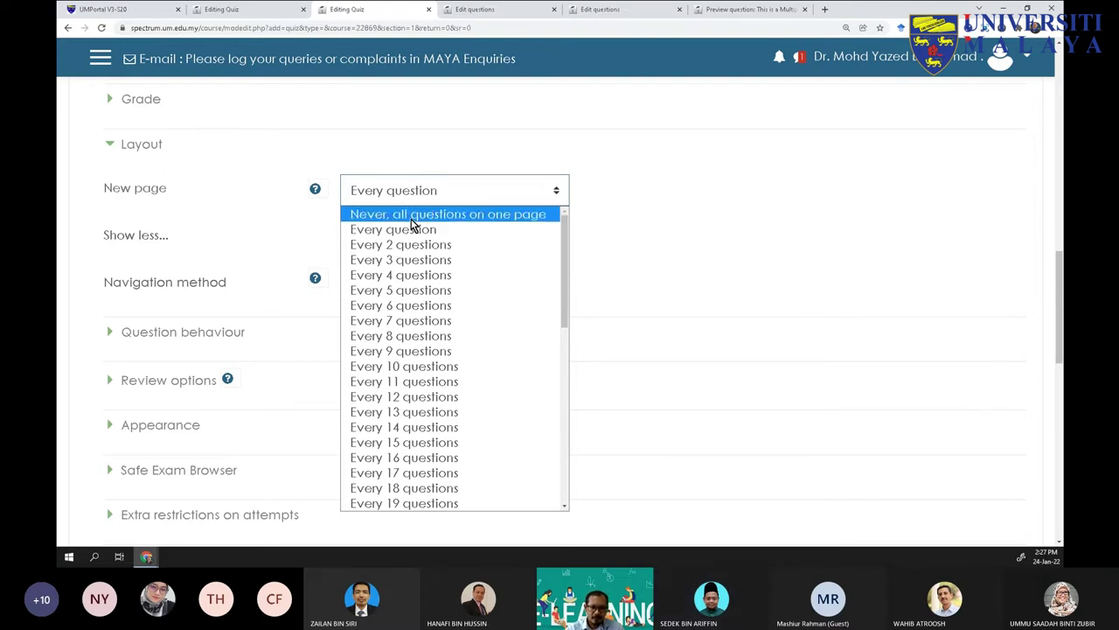
{"action": "left_click", "coordinate": [408, 229]}
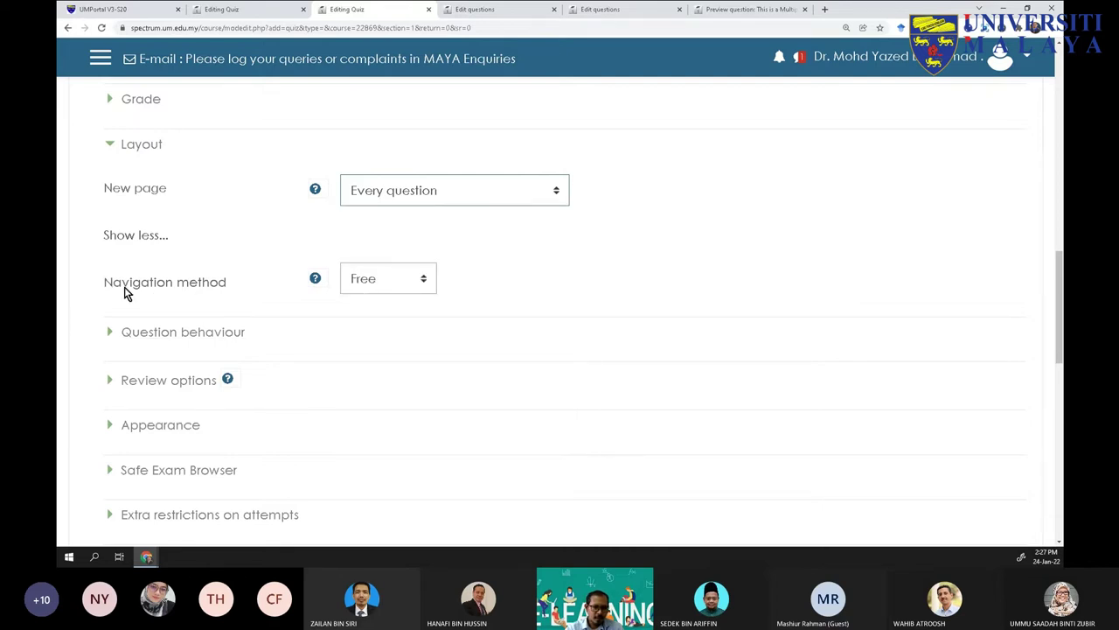
Switch the quiz's Navigation method to Sequential and back to Free
{"action": "left_click", "coordinate": [393, 287]}
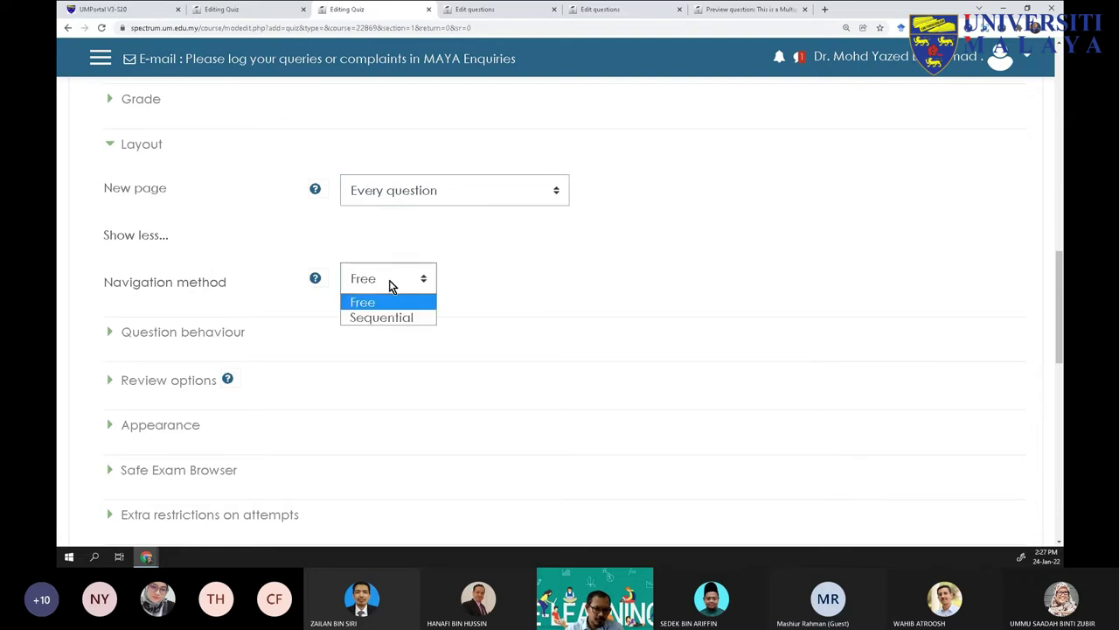
{"action": "left_click", "coordinate": [387, 327]}
{"action": "left_click", "coordinate": [387, 284]}
{"action": "left_click", "coordinate": [381, 320]}
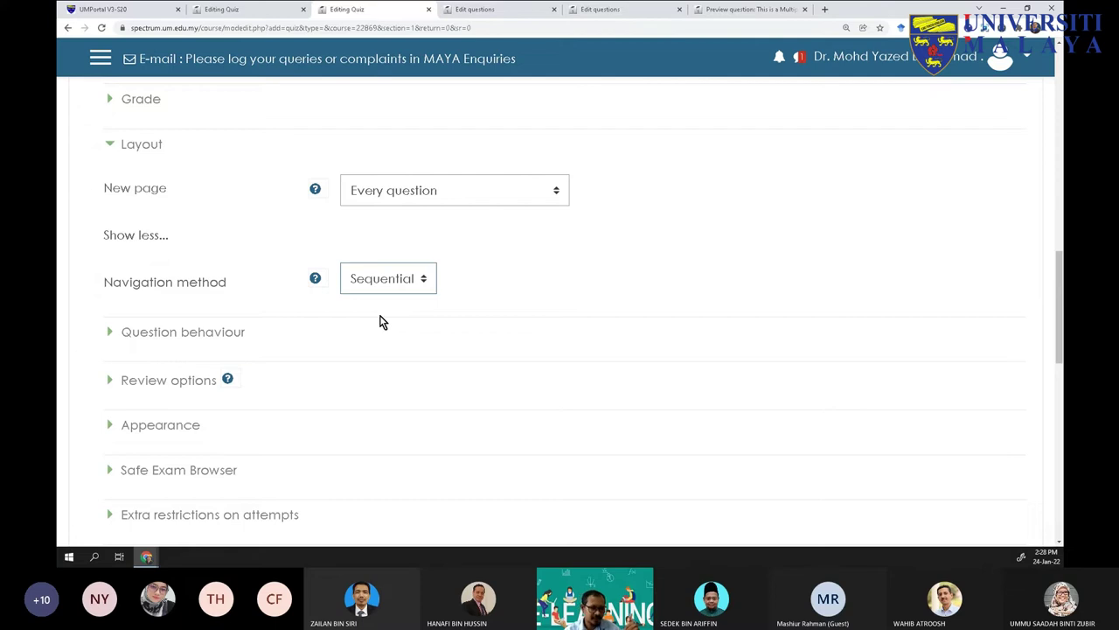
{"action": "left_click", "coordinate": [384, 280]}
{"action": "left_click", "coordinate": [379, 306]}
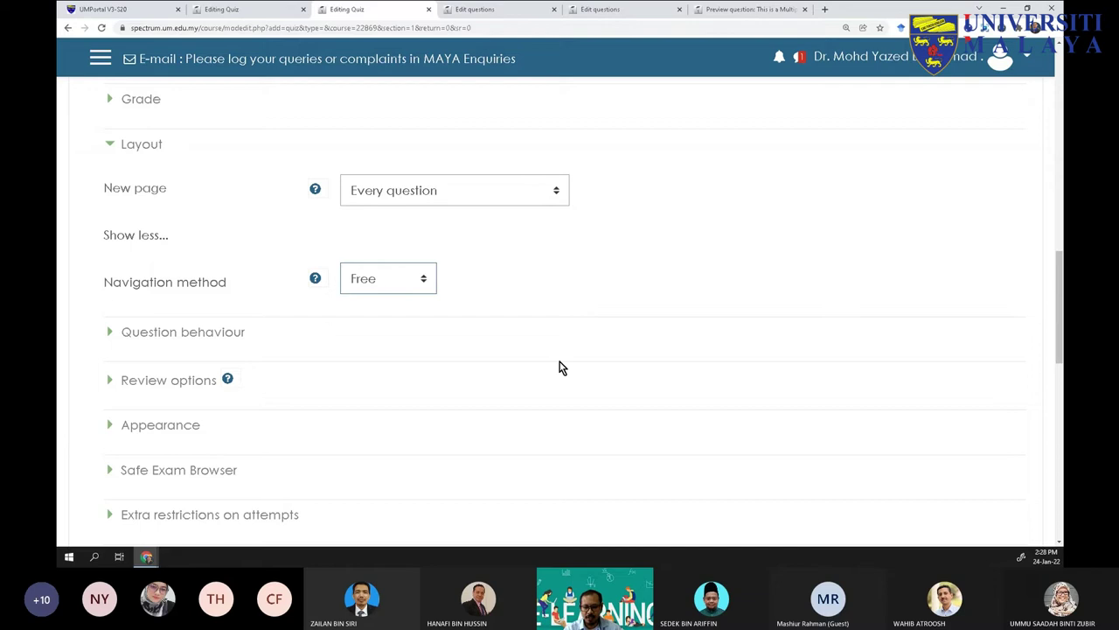
Switch to the Moodle documentation window and open the Using Quiz page
{"action": "left_click", "coordinate": [1027, 8]}
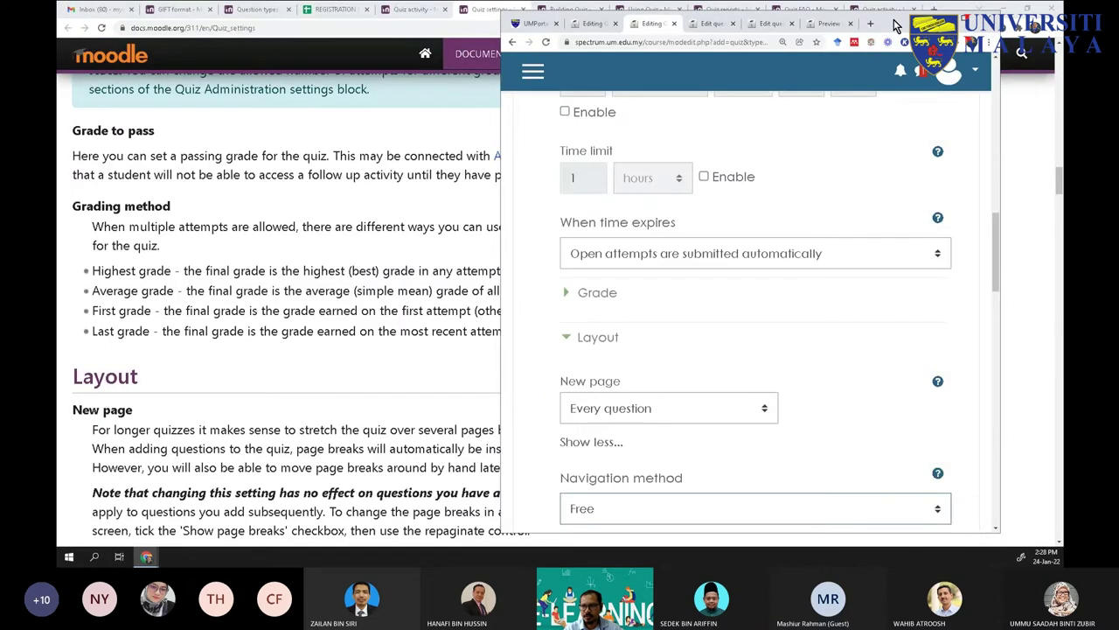
{"action": "left_click", "coordinate": [601, 18]}
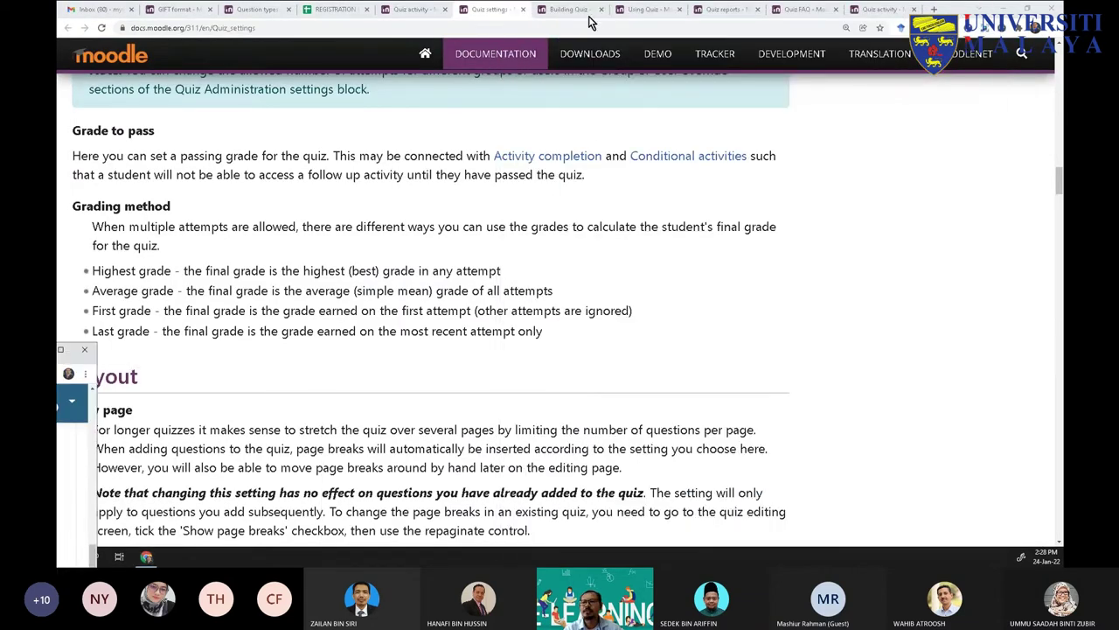
{"action": "left_click", "coordinate": [643, 11]}
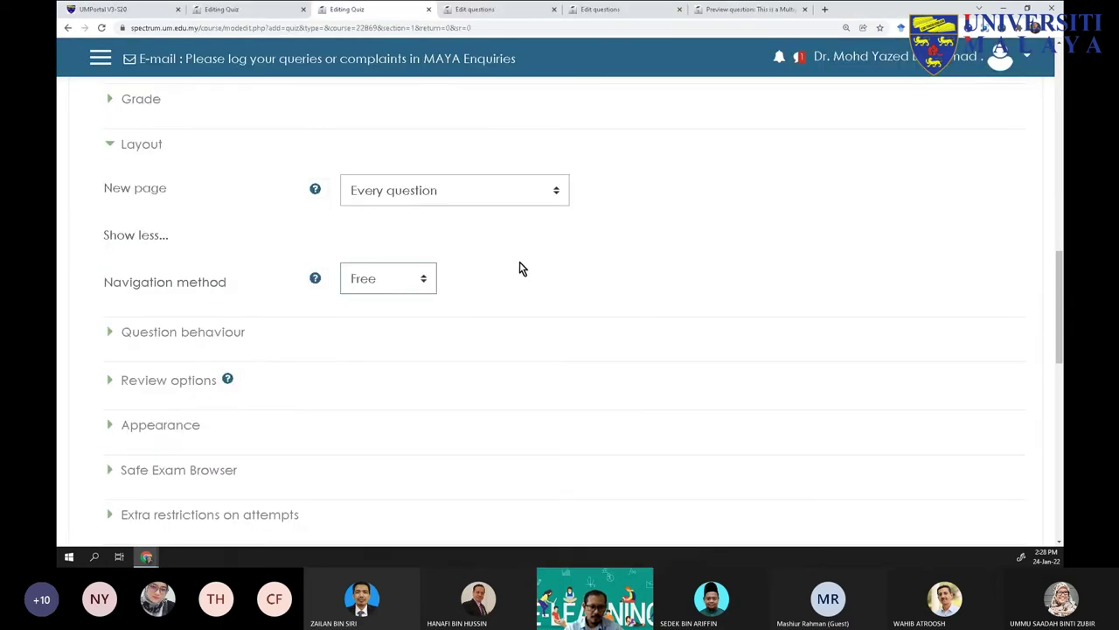
Expand the Question behaviour section and read the help for Shuffle within questions
{"action": "left_click", "coordinate": [110, 333]}
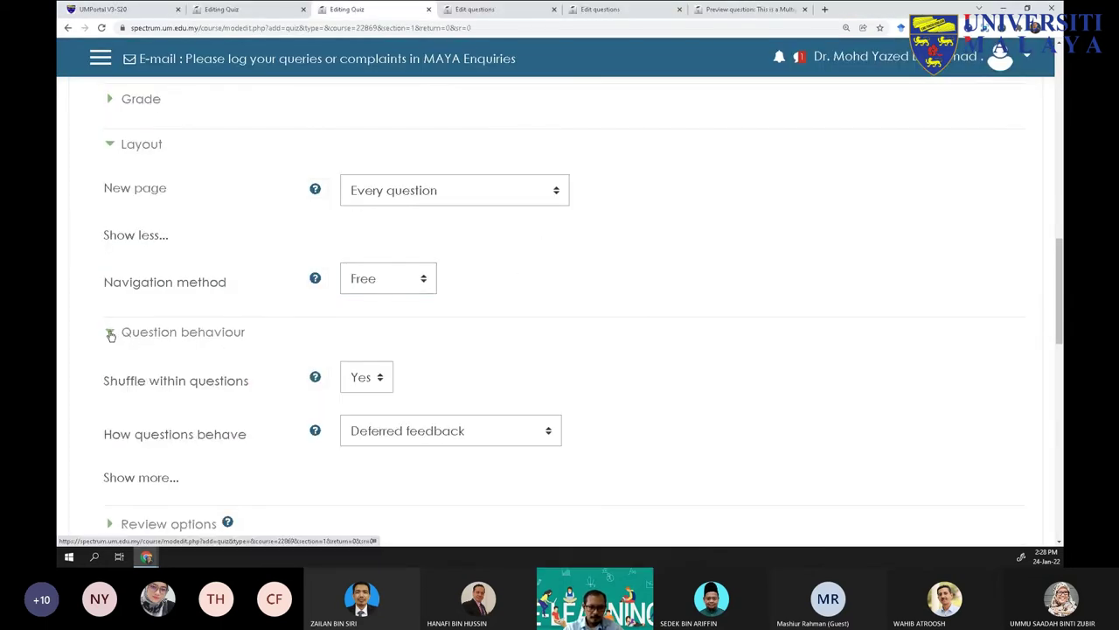
{"action": "scroll", "coordinate": [110, 334], "scroll_direction": "down", "scroll_amount": 3}
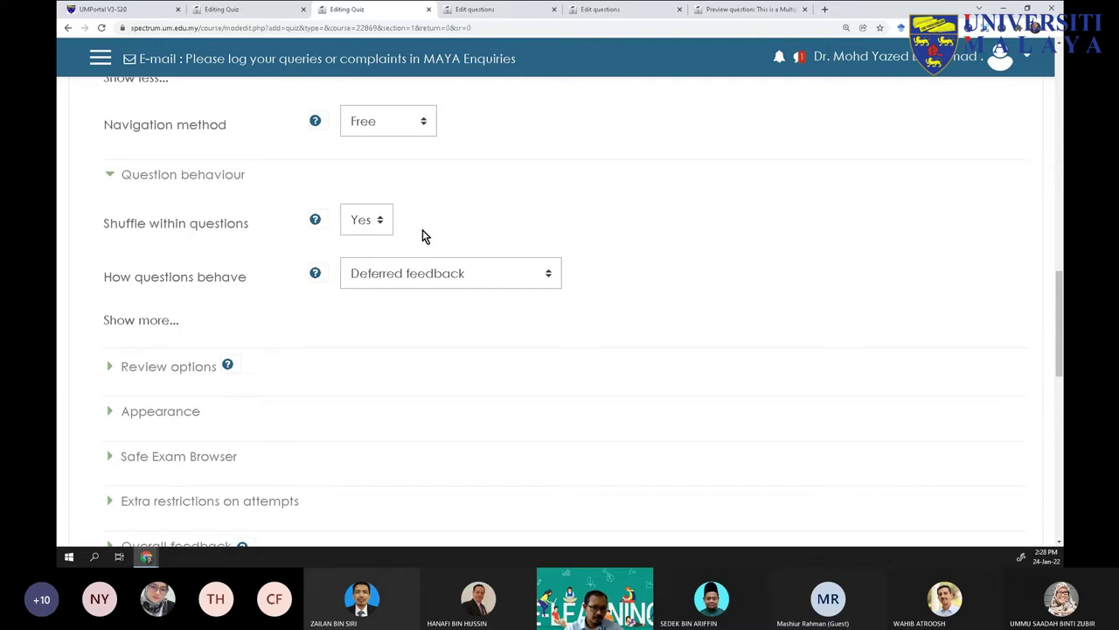
{"action": "left_click", "coordinate": [315, 221]}
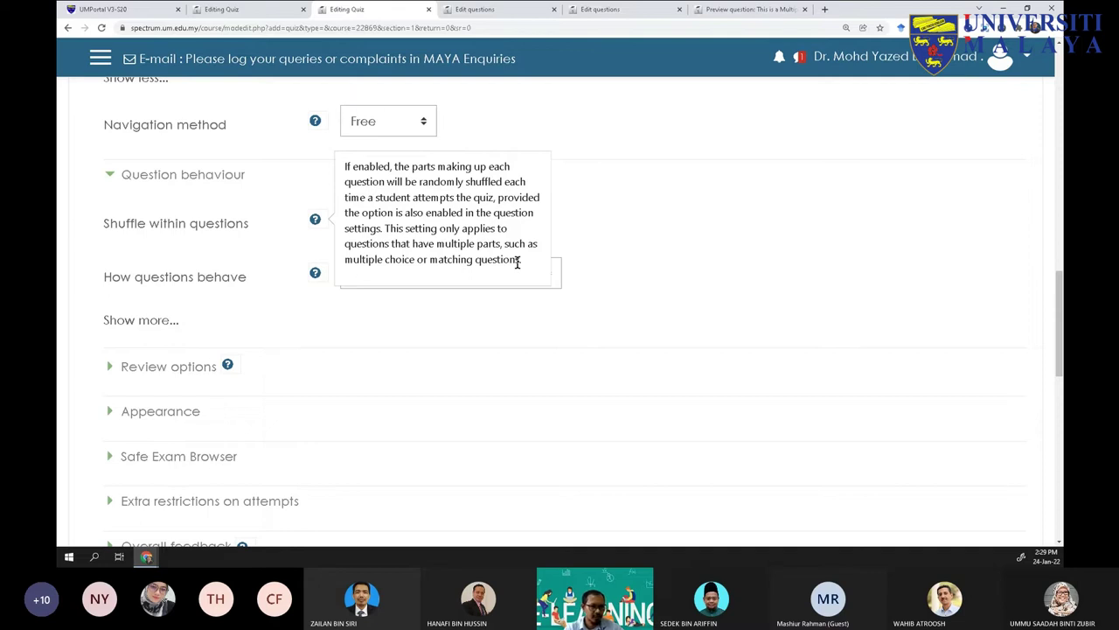
{"action": "left_click", "coordinate": [136, 229]}
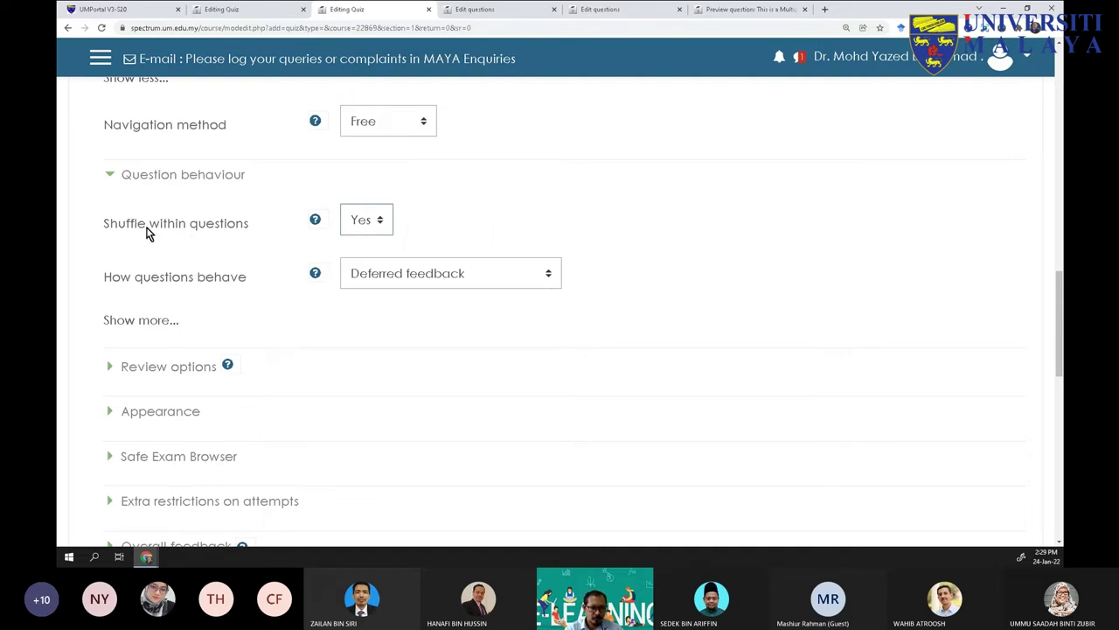
{"action": "left_click", "coordinate": [155, 278]}
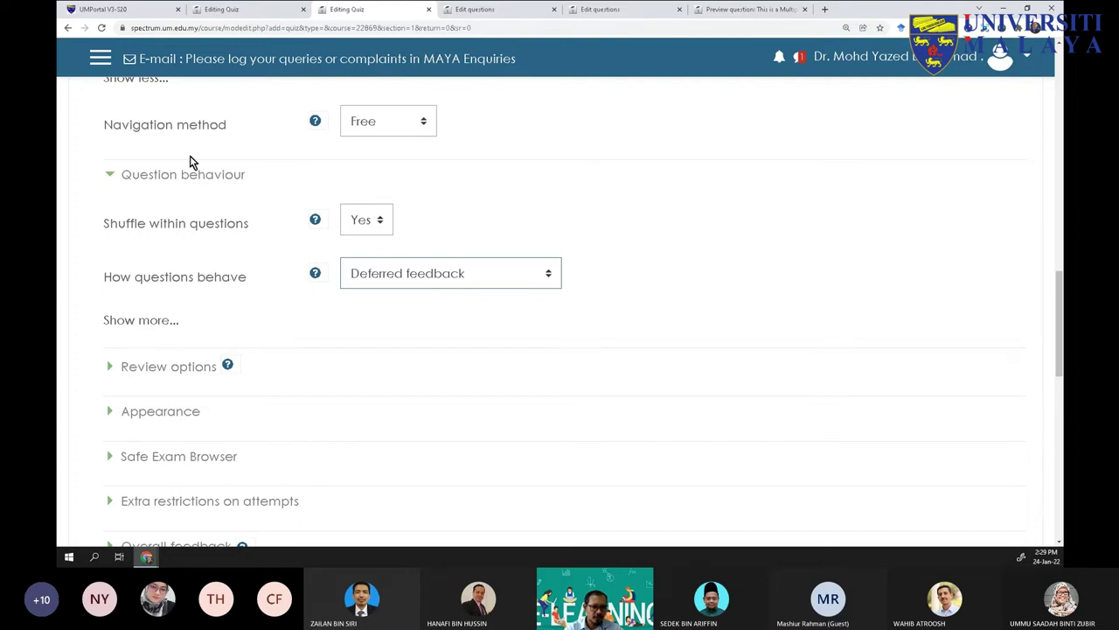
Switch to the Moodle documentation window and look through the Quiz activity page down to its More information links
{"action": "left_click", "coordinate": [1028, 9]}
{"action": "left_click_drag", "start_coordinate": [591, 149], "coordinate": [190, 350]}
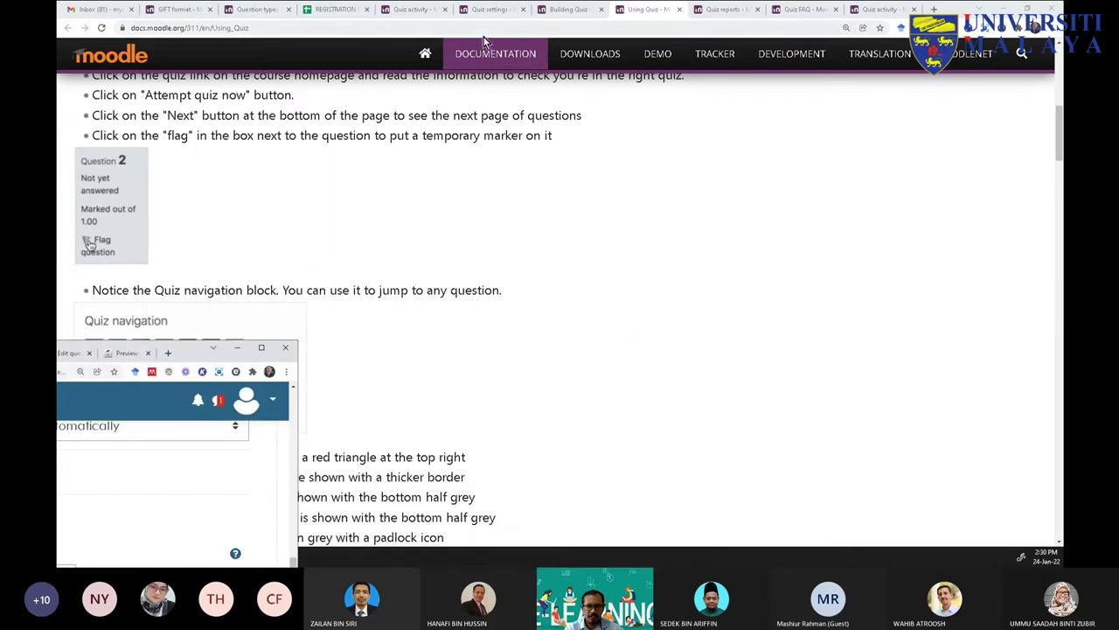
{"action": "left_click", "coordinate": [417, 11]}
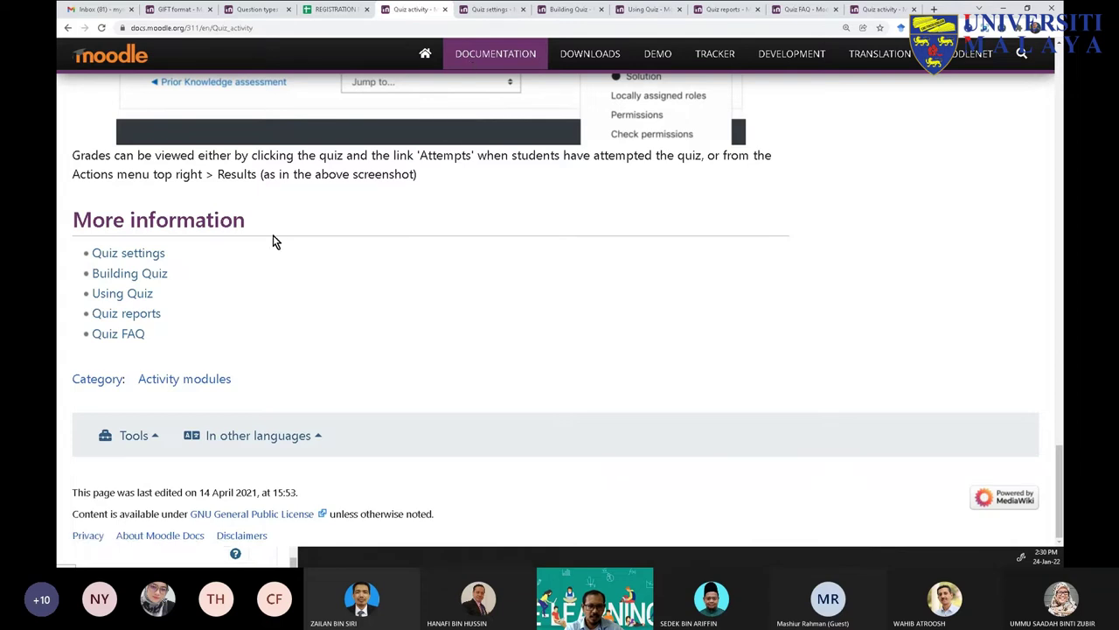
{"action": "scroll", "coordinate": [276, 243], "scroll_direction": "up", "scroll_amount": 6}
{"action": "scroll", "coordinate": [277, 243], "scroll_direction": "up", "scroll_amount": 15}
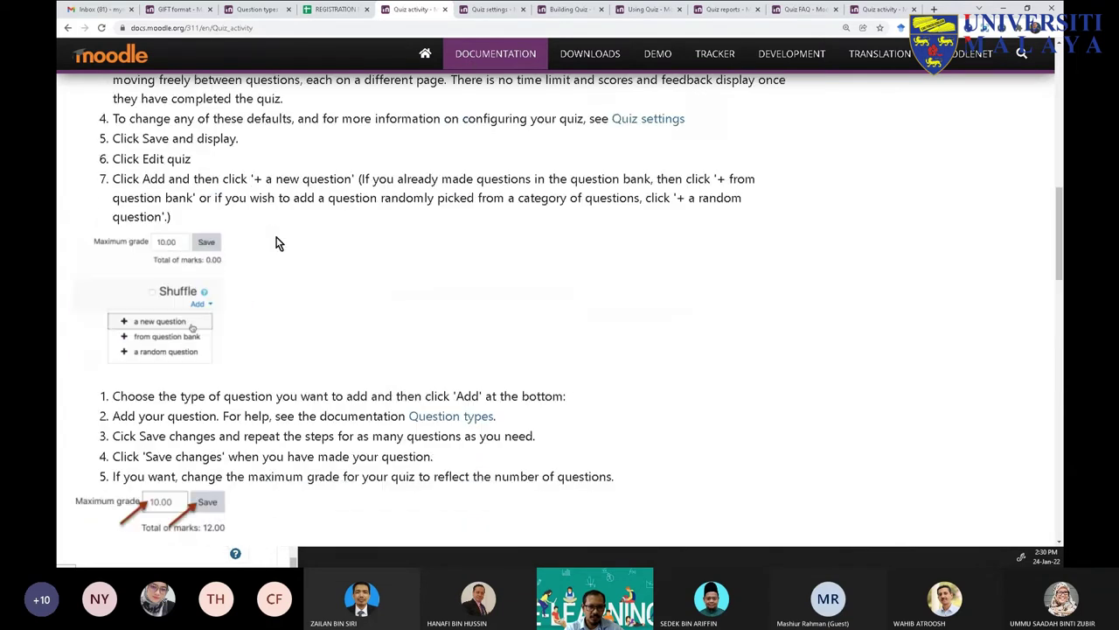
{"action": "scroll", "coordinate": [276, 245], "scroll_direction": "up", "scroll_amount": 4}
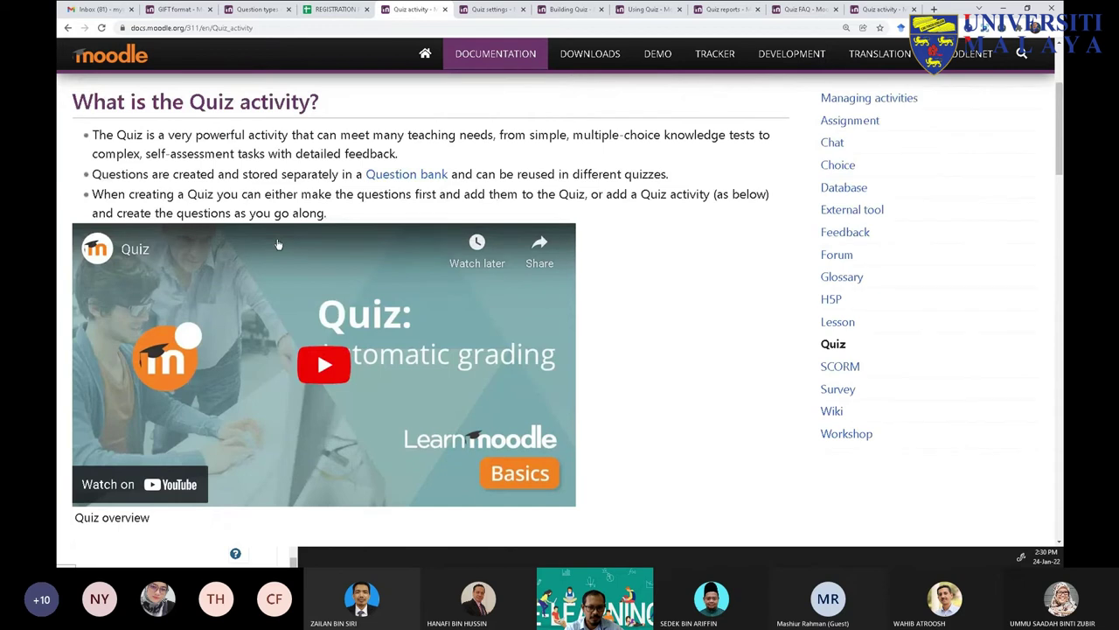
{"action": "scroll", "coordinate": [356, 208], "scroll_direction": "down", "scroll_amount": 16}
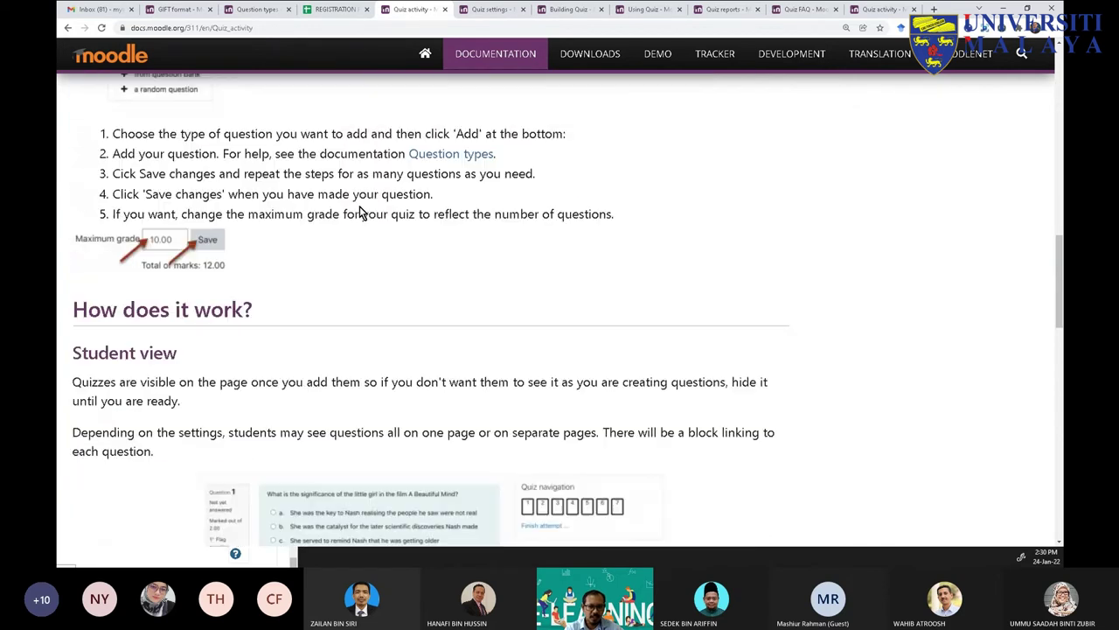
{"action": "scroll", "coordinate": [358, 212], "scroll_direction": "down", "scroll_amount": 15}
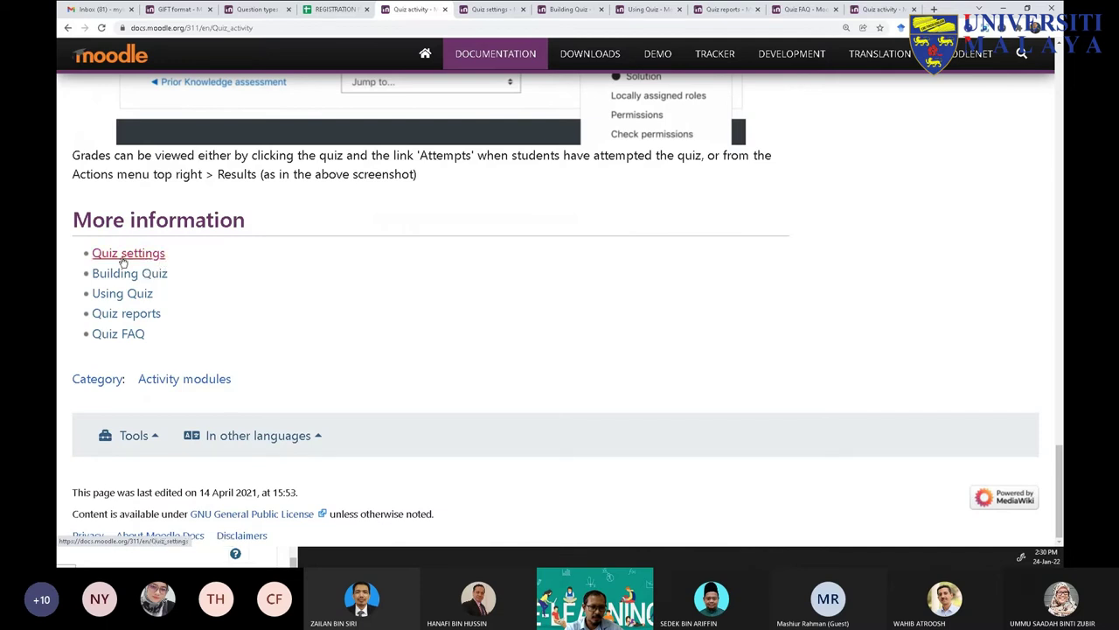
Examine the Question behaviour and Review options explanations on the Quiz settings documentation page
{"action": "left_click", "coordinate": [492, 14]}
{"action": "scroll", "coordinate": [185, 293], "scroll_direction": "down", "scroll_amount": 6}
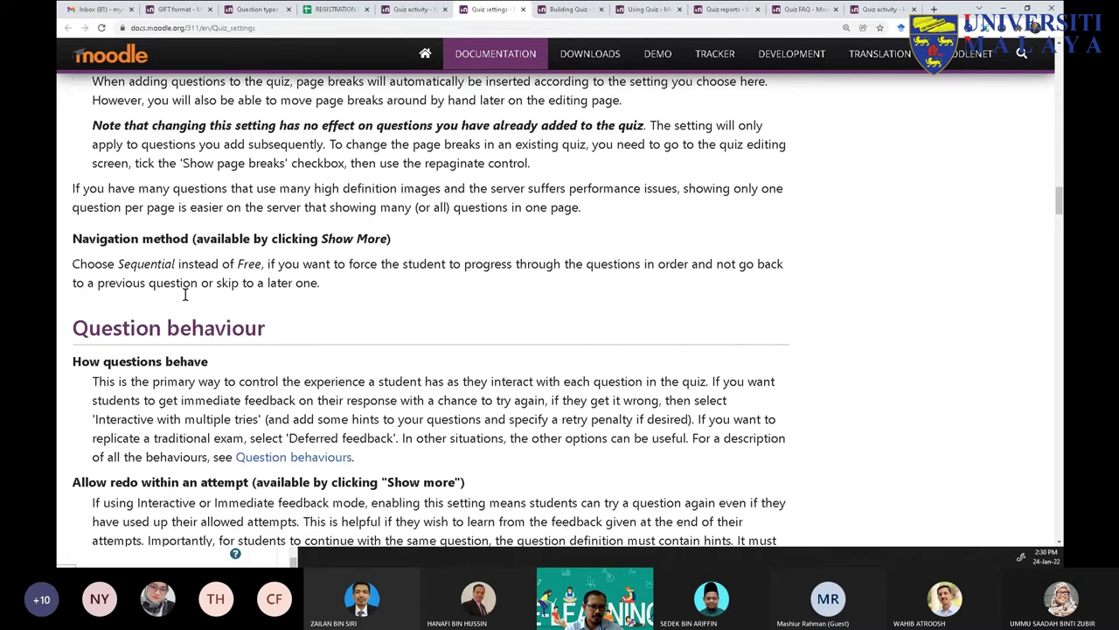
{"action": "scroll", "coordinate": [210, 229], "scroll_direction": "down", "scroll_amount": 3}
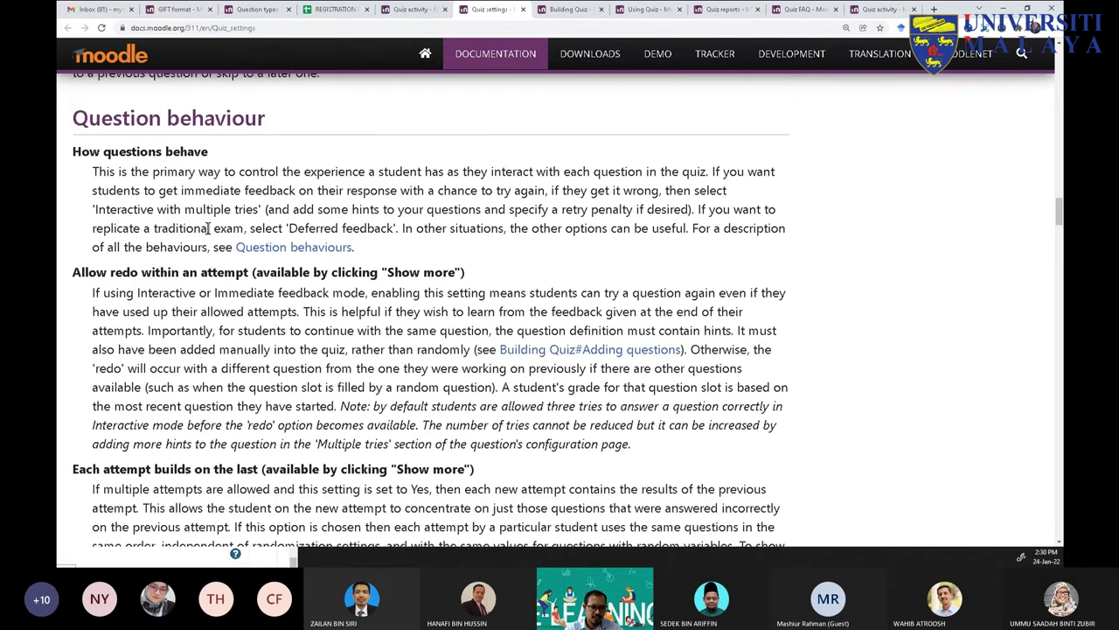
{"action": "scroll", "coordinate": [210, 226], "scroll_direction": "up", "scroll_amount": 2}
{"action": "scroll", "coordinate": [187, 185], "scroll_direction": "down", "scroll_amount": 10}
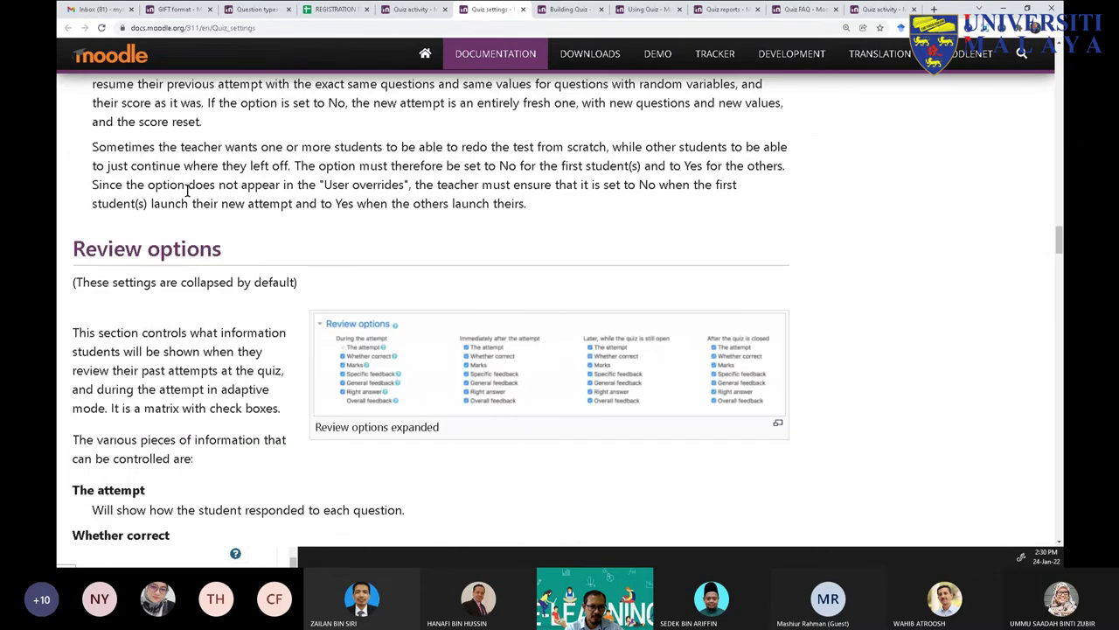
{"action": "scroll", "coordinate": [187, 185], "scroll_direction": "down", "scroll_amount": 1}
{"action": "scroll", "coordinate": [162, 213], "scroll_direction": "up", "scroll_amount": 7}
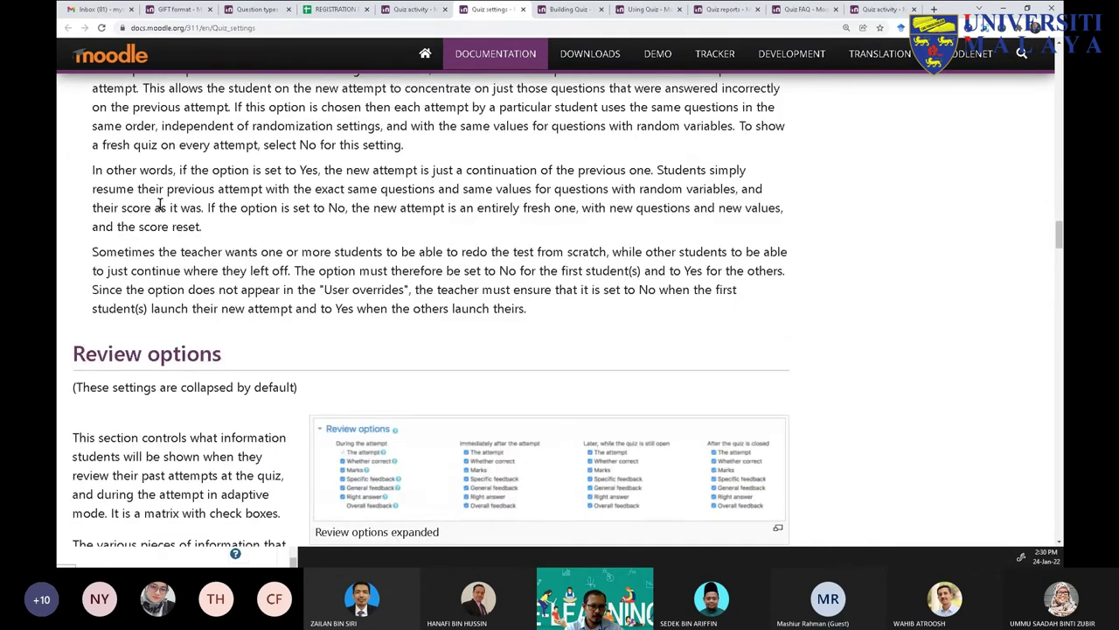
{"action": "scroll", "coordinate": [161, 213], "scroll_direction": "up", "scroll_amount": 4}
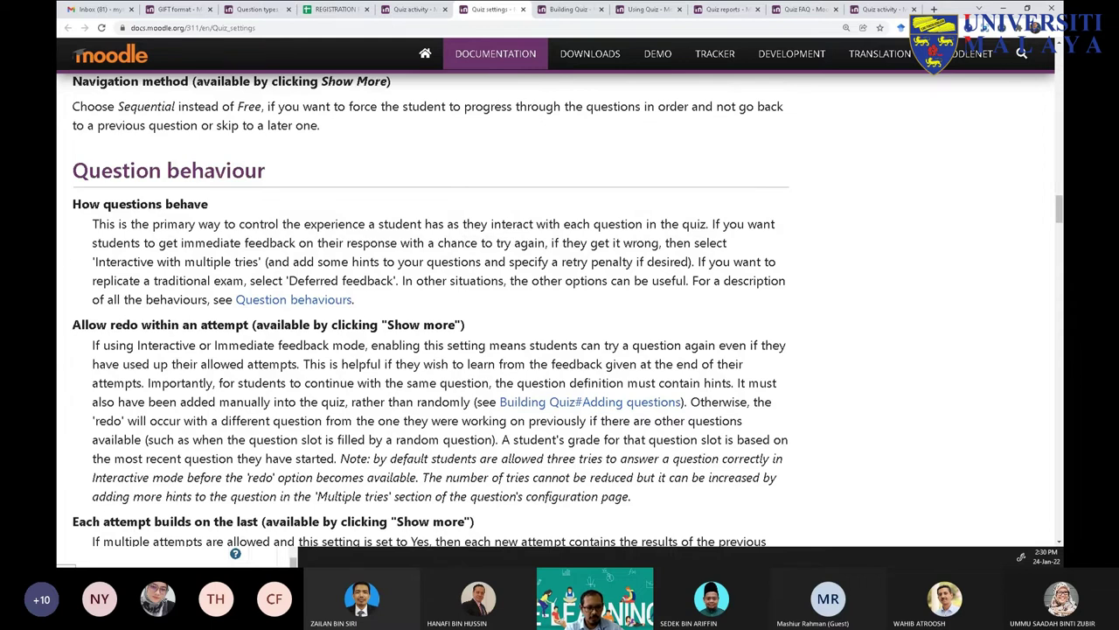
Switch to the SPeCTRUM window with the quiz editing form and maximize it
{"action": "mouse_move", "coordinate": [146, 556]}
{"action": "left_click", "coordinate": [217, 358]}
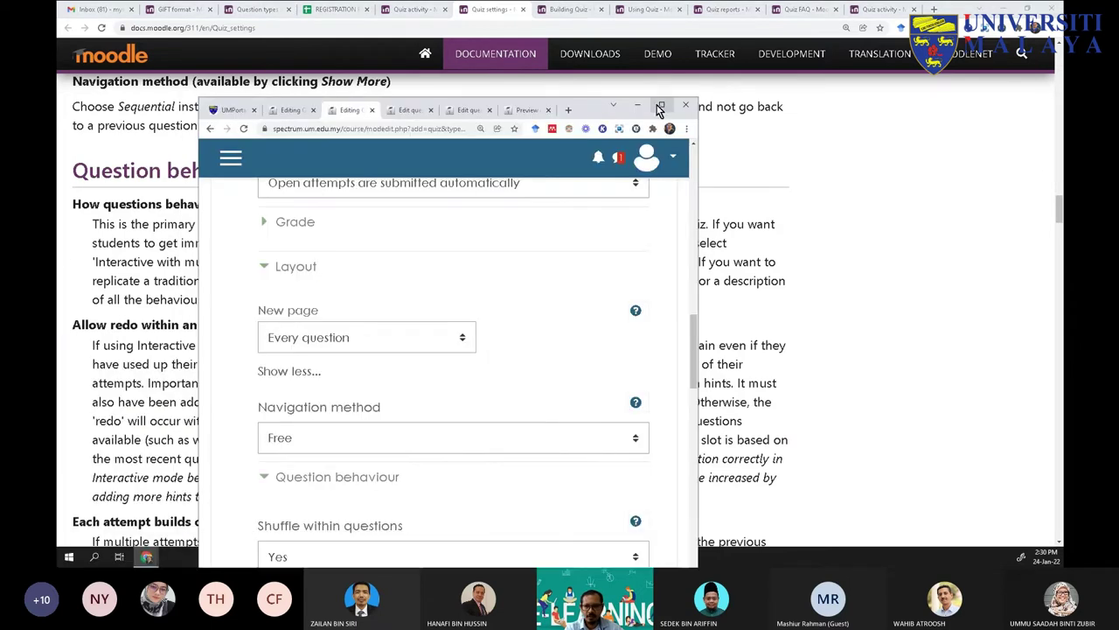
{"action": "left_click", "coordinate": [661, 106]}
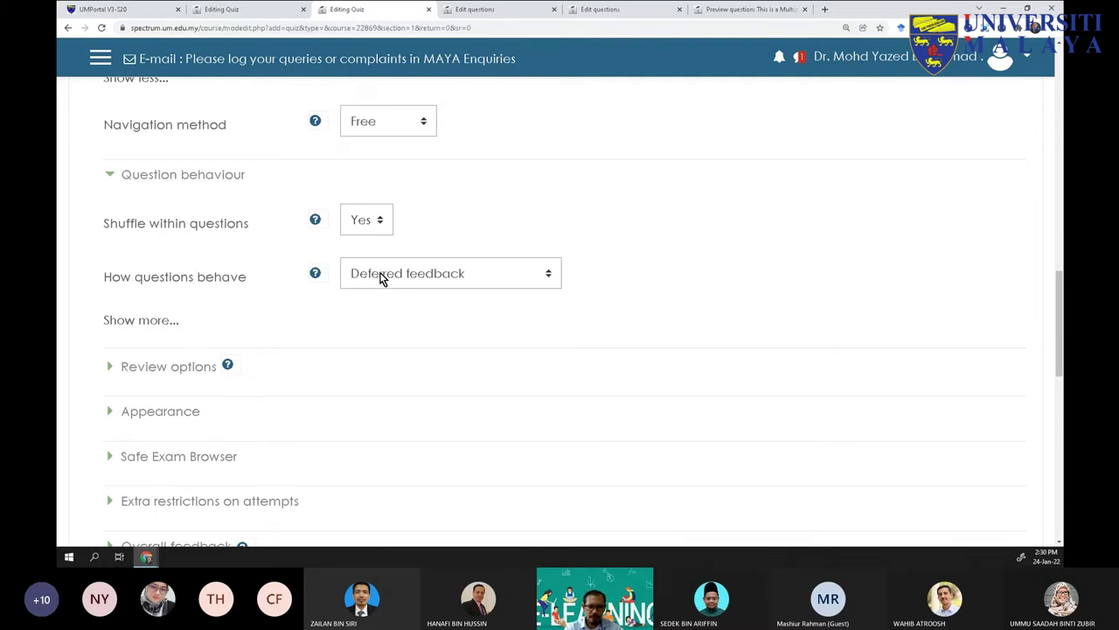
Examine the How questions behave modes and read the setting's help text in the Question behaviour section
{"action": "left_click", "coordinate": [470, 273]}
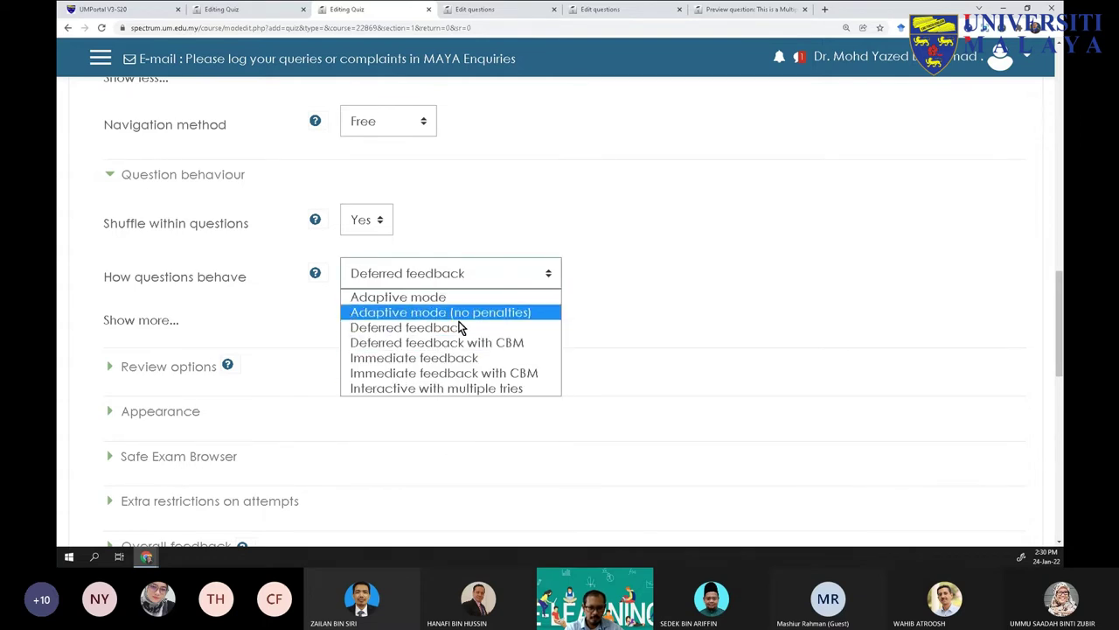
{"action": "left_click", "coordinate": [315, 273]}
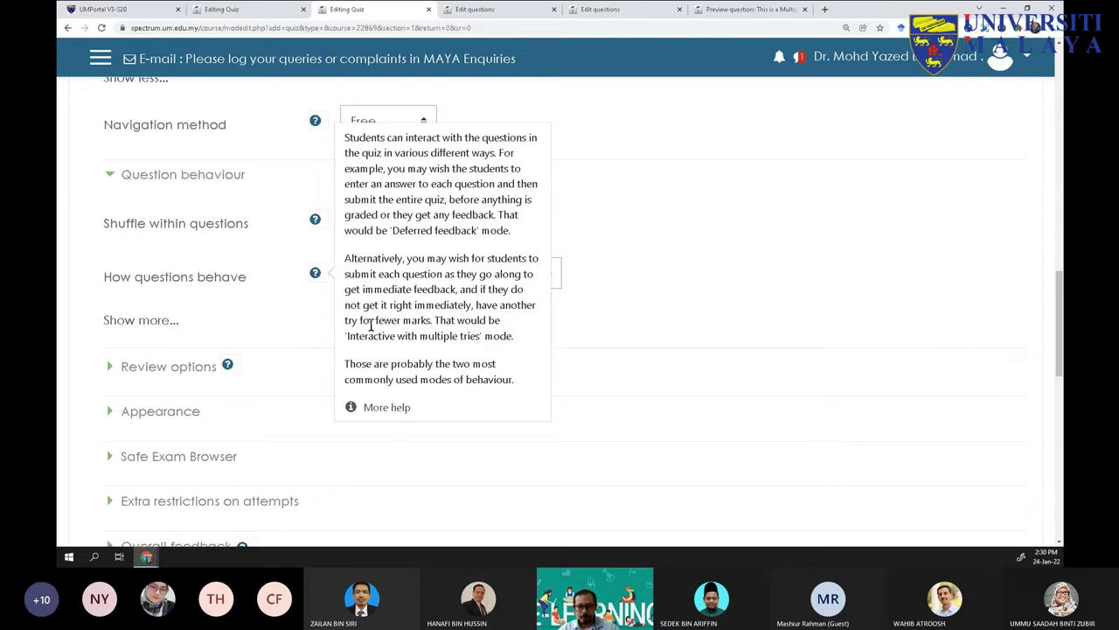
{"action": "left_click", "coordinate": [640, 217]}
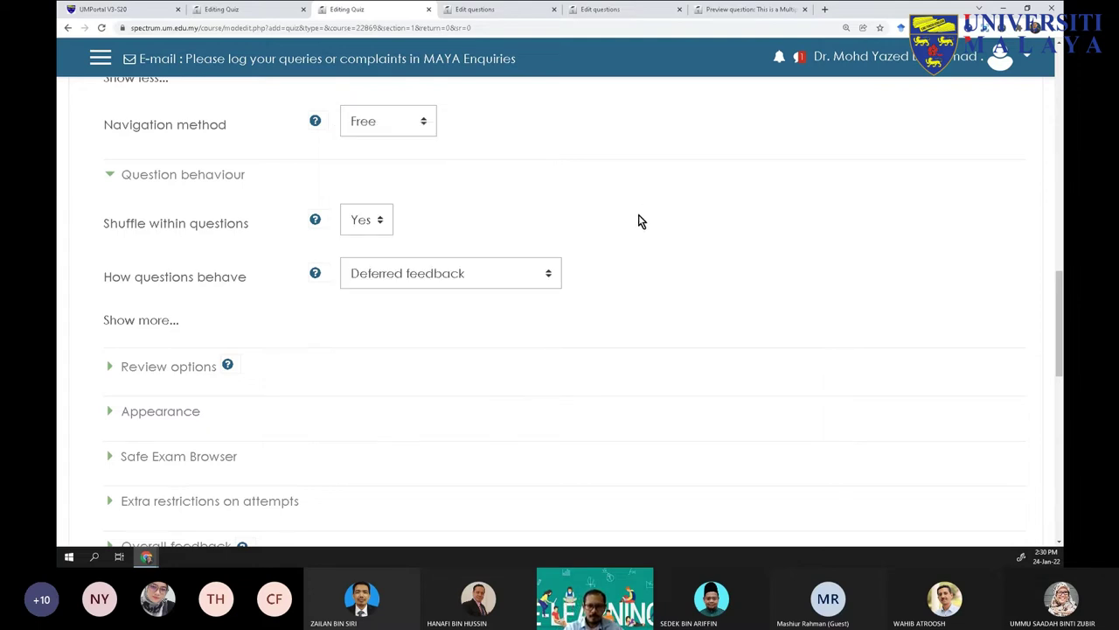
{"action": "left_click", "coordinate": [393, 276]}
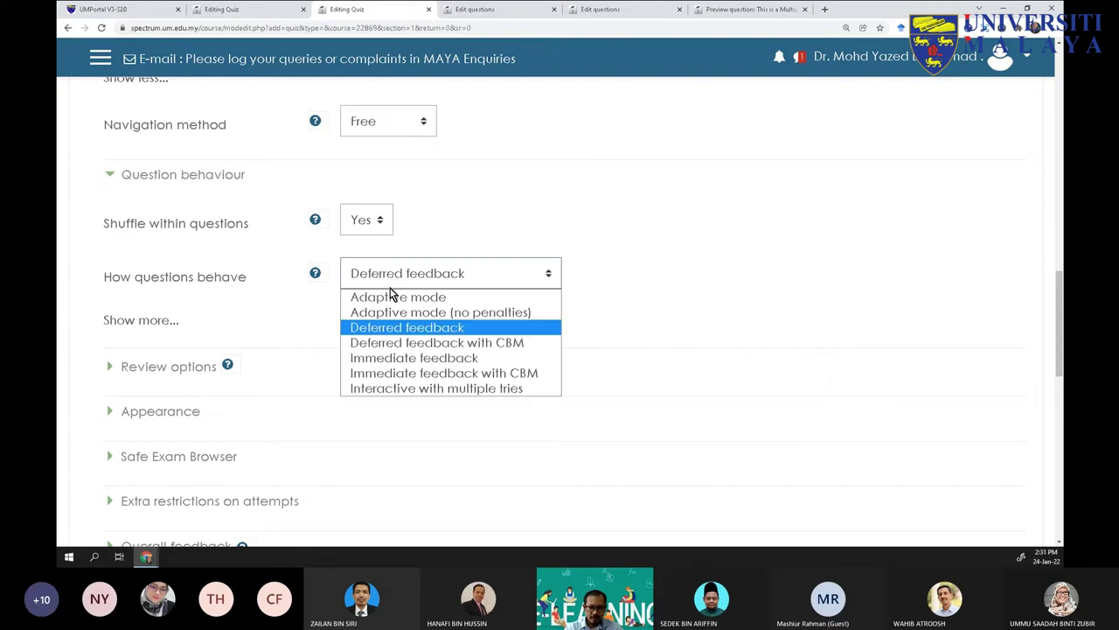
{"action": "left_click", "coordinate": [670, 200]}
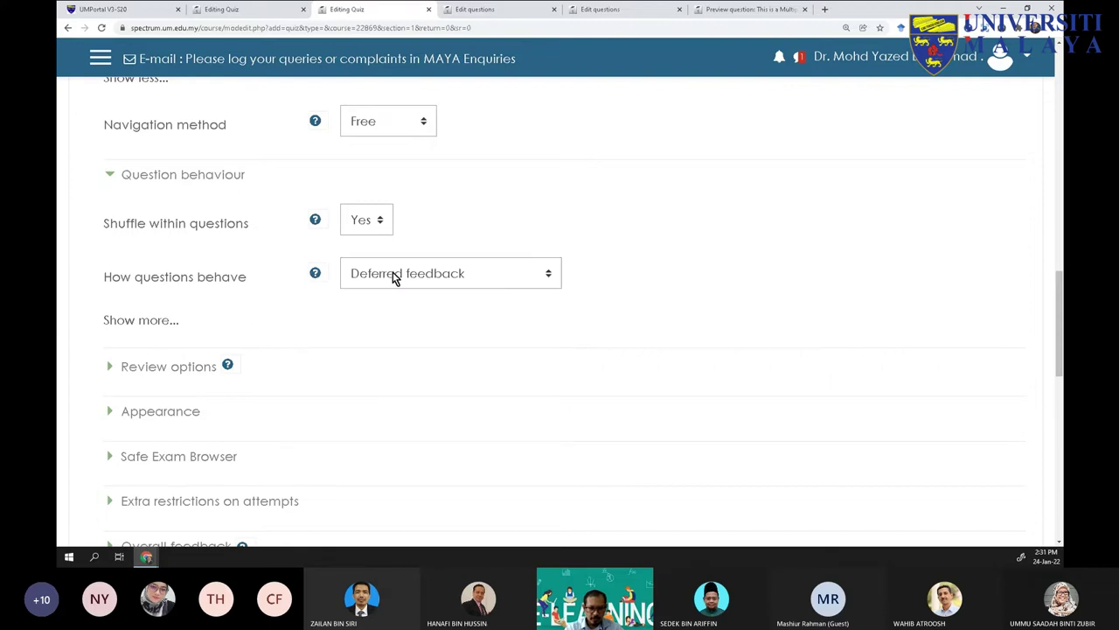
{"action": "left_click", "coordinate": [317, 275]}
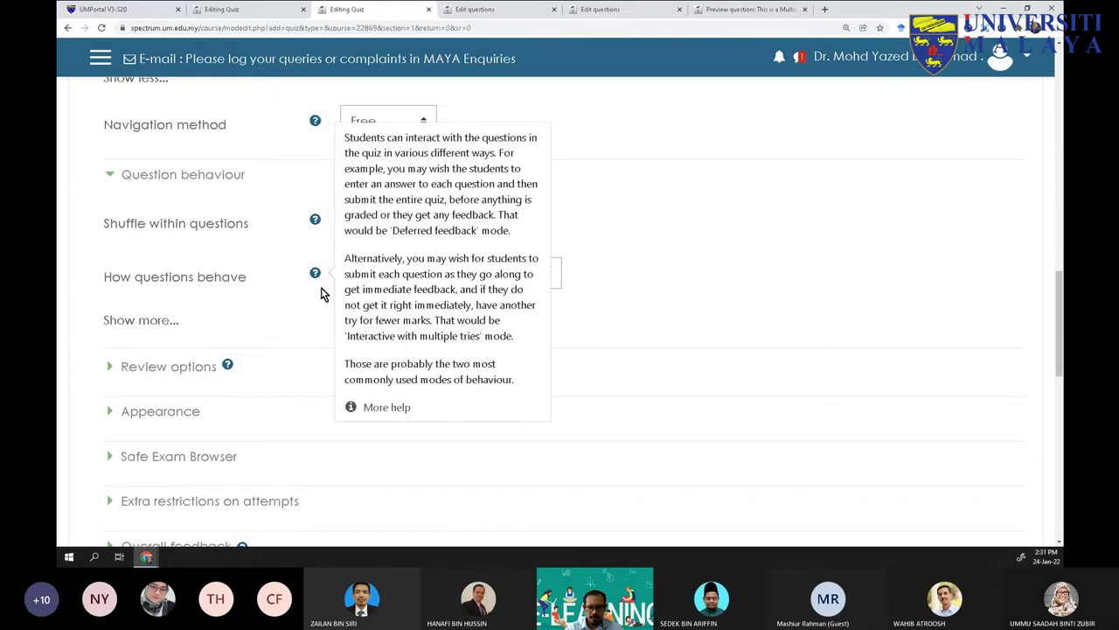
{"action": "left_click", "coordinate": [514, 231]}
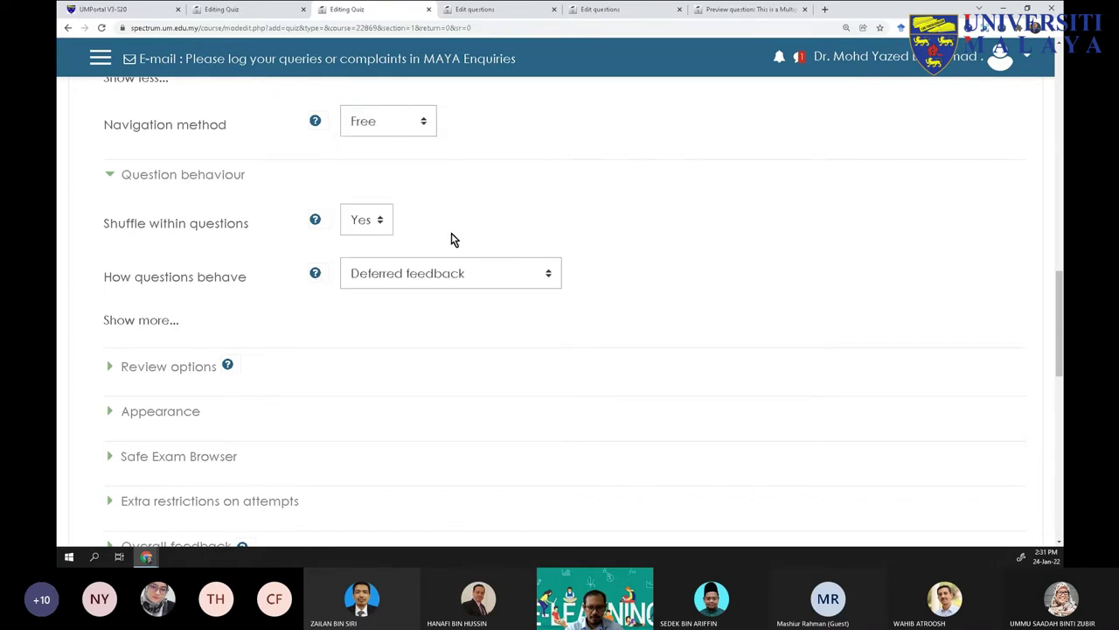
{"action": "left_click", "coordinate": [316, 277]}
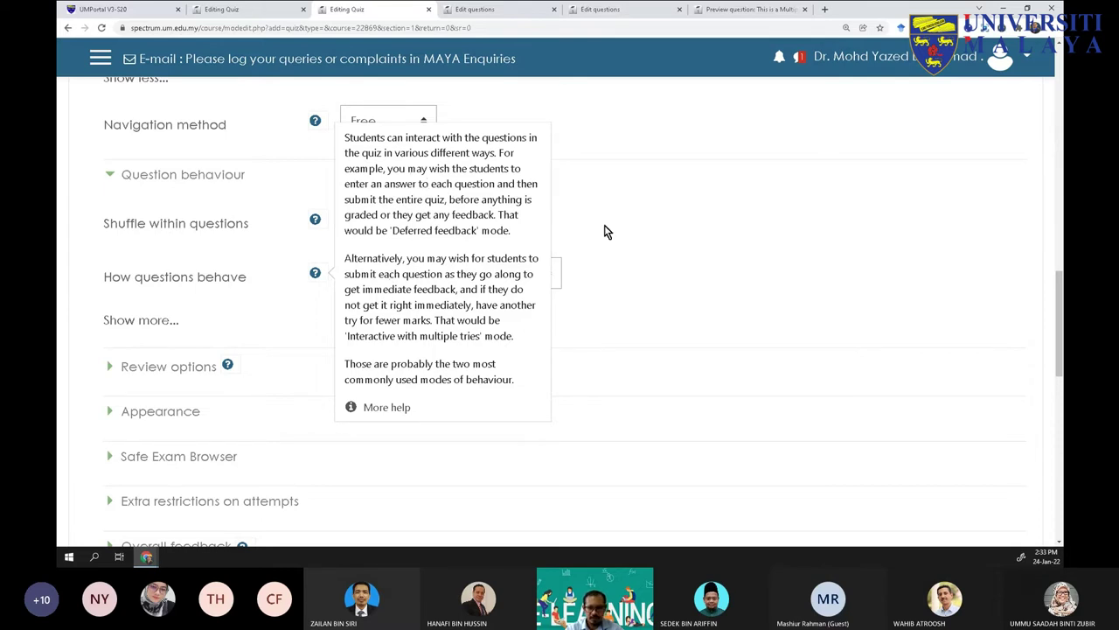
{"action": "left_click", "coordinate": [592, 258]}
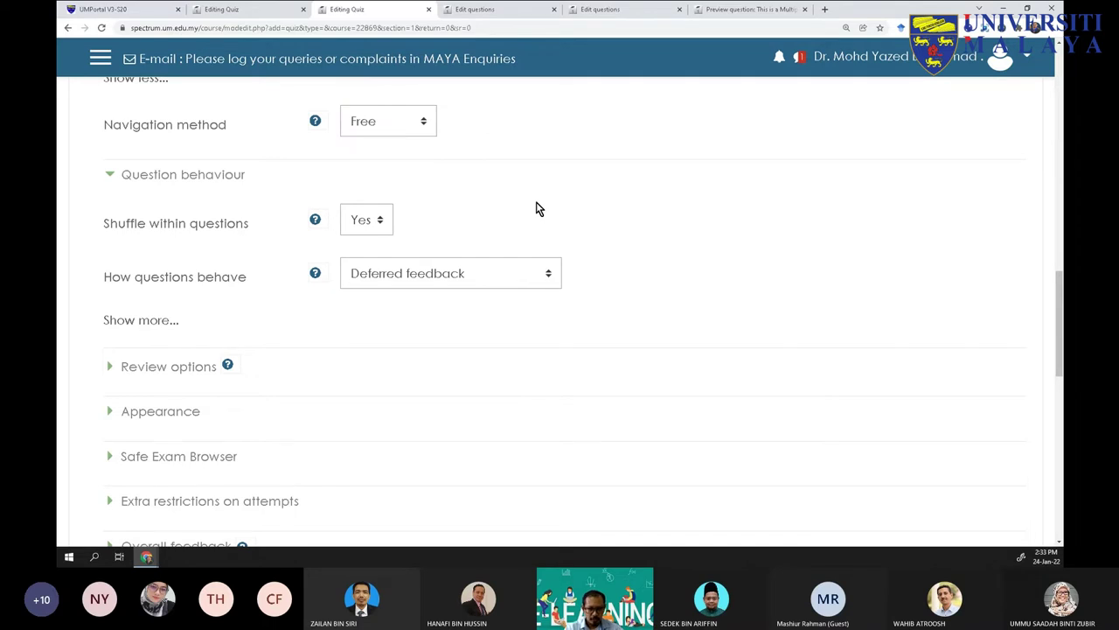
Show the additional Question behaviour settings and expand the Review options section
{"action": "left_click", "coordinate": [140, 320]}
{"action": "scroll", "coordinate": [169, 344], "scroll_direction": "down", "scroll_amount": 1}
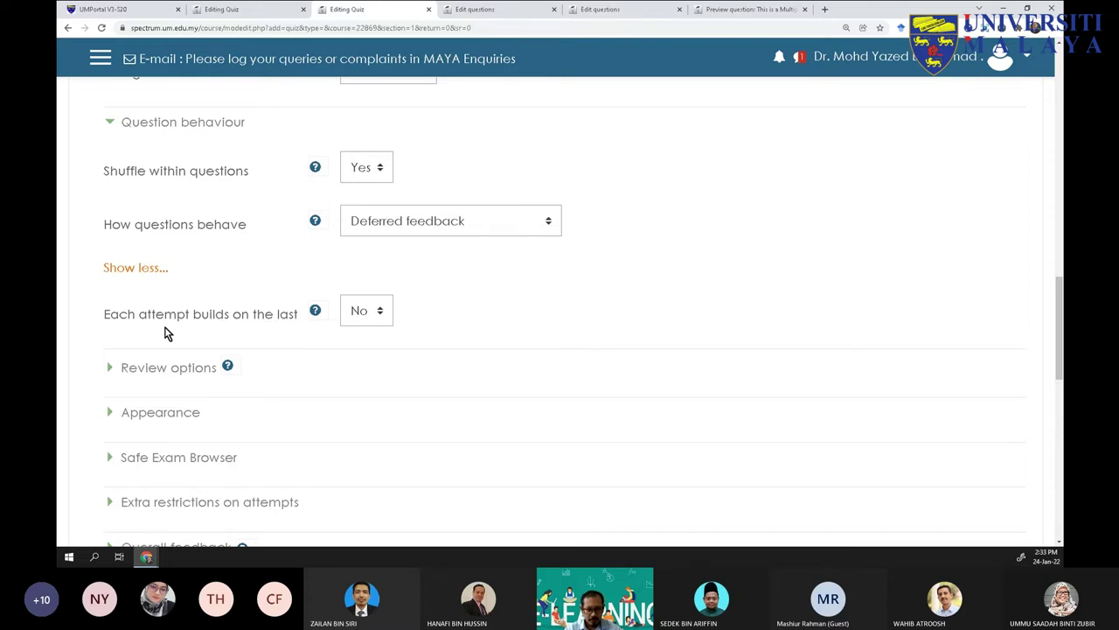
{"action": "scroll", "coordinate": [166, 332], "scroll_direction": "down", "scroll_amount": 1}
{"action": "left_click", "coordinate": [109, 317]}
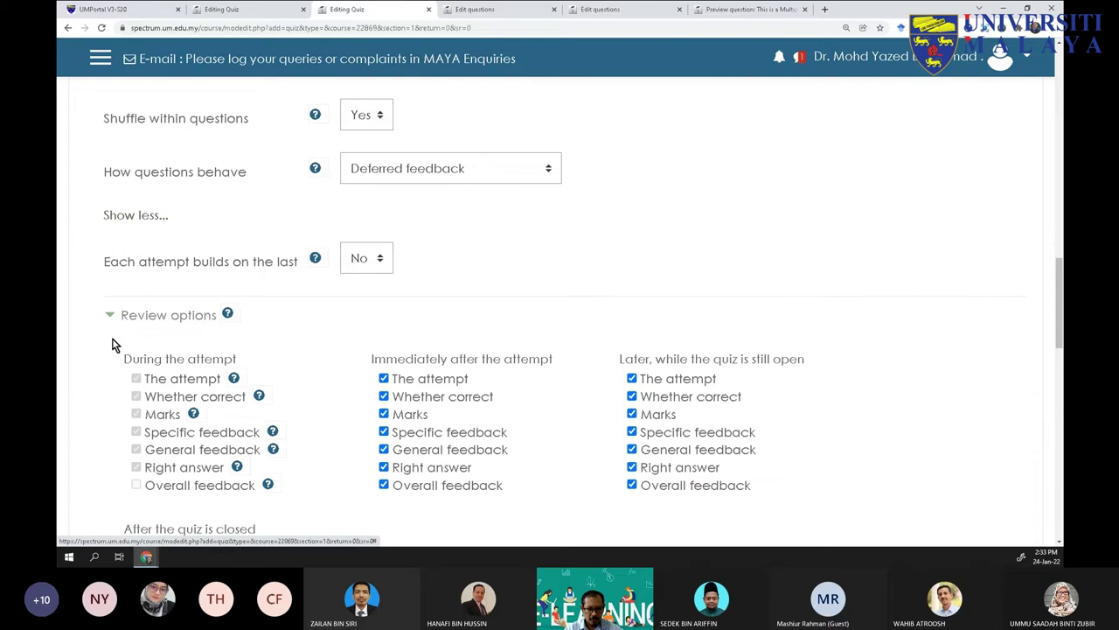
{"action": "scroll", "coordinate": [125, 350], "scroll_direction": "down", "scroll_amount": 2}
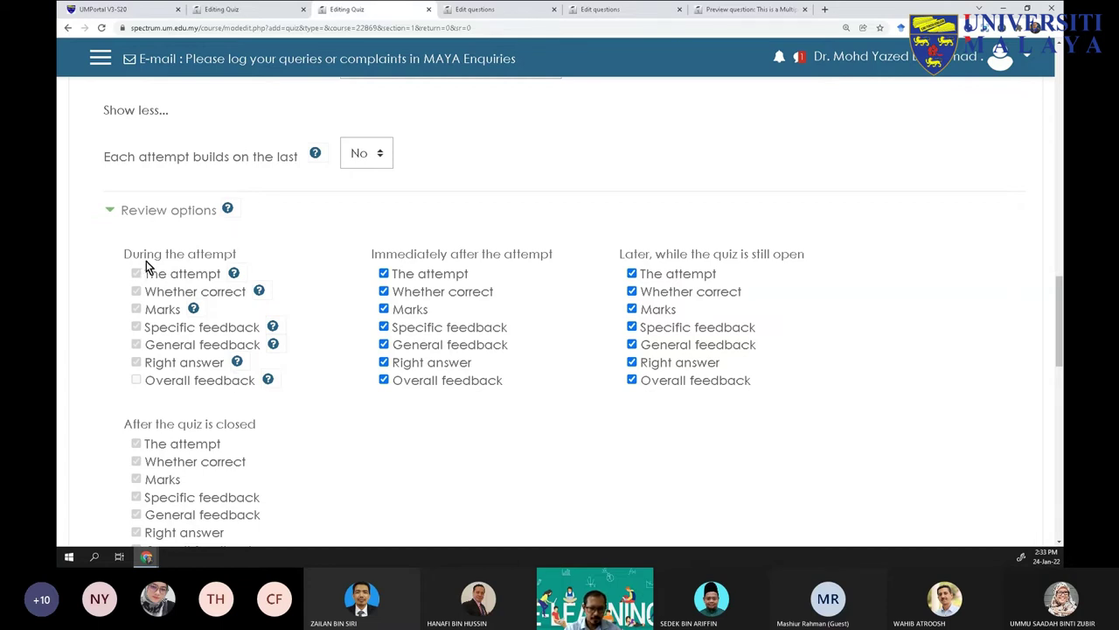
{"action": "scroll", "coordinate": [147, 266], "scroll_direction": "down", "scroll_amount": 1}
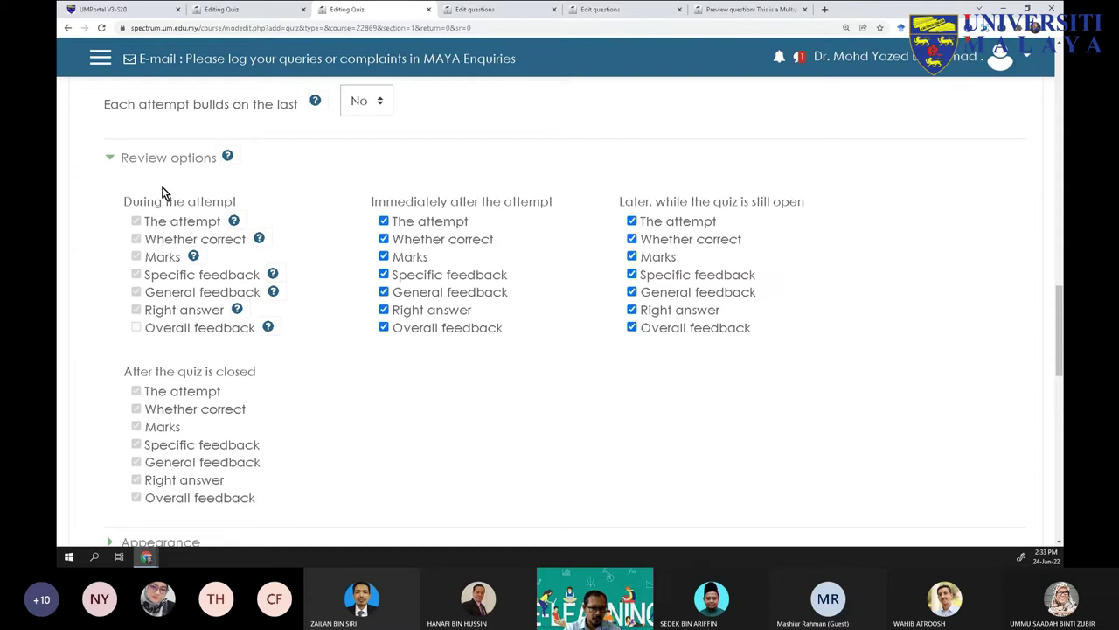
Check the list of How questions behave modes against the review options, leaving the selection as it is
{"action": "scroll", "coordinate": [274, 236], "scroll_direction": "up", "scroll_amount": 3}
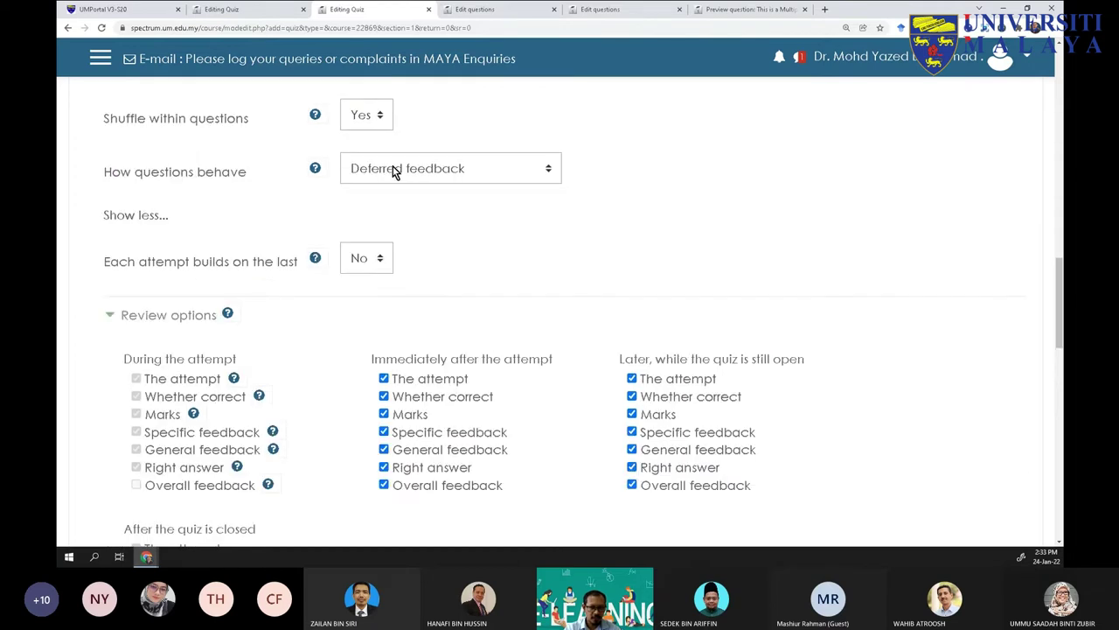
{"action": "left_click", "coordinate": [394, 173]}
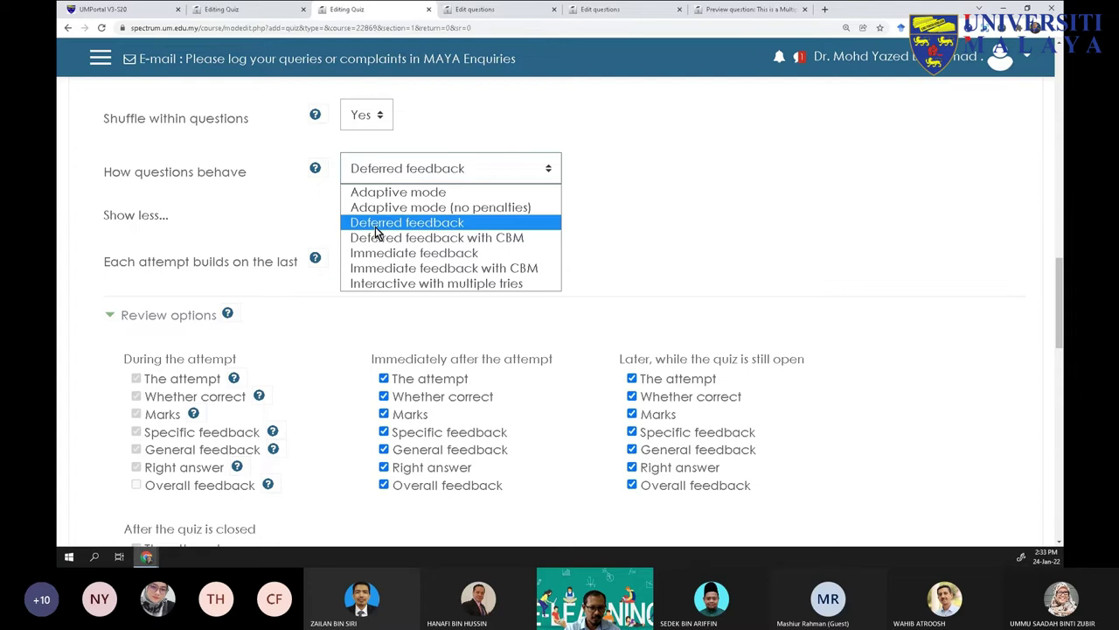
{"action": "left_click", "coordinate": [646, 214]}
Disable The attempt, Marks and Overall feedback under Immediately after the attempt in the Review options
{"action": "scroll", "coordinate": [362, 347], "scroll_direction": "down", "scroll_amount": 1}
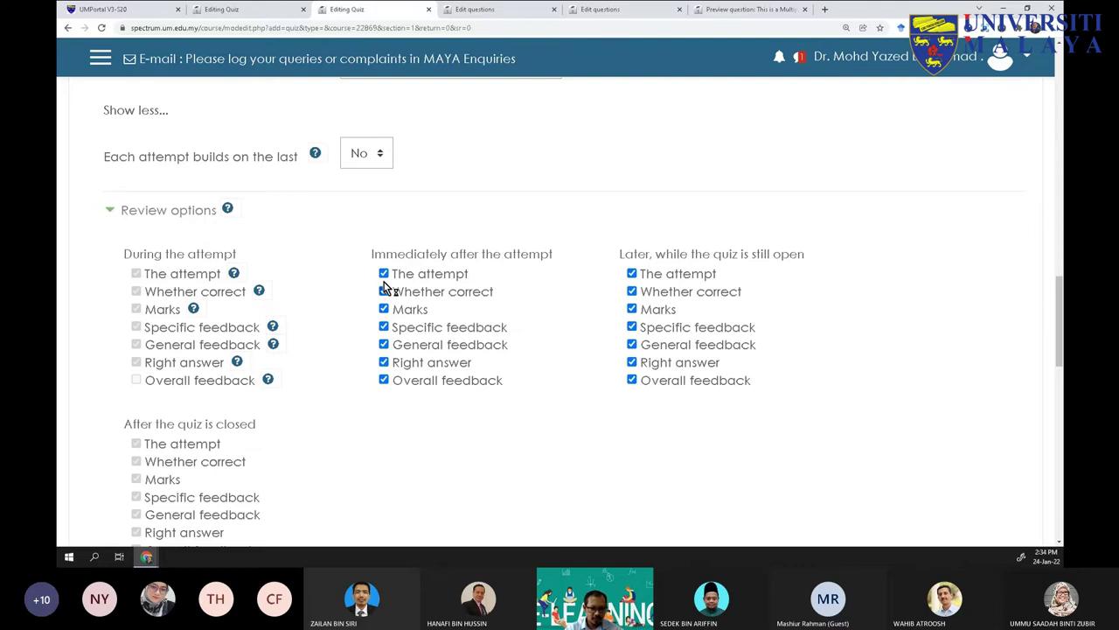
{"action": "scroll", "coordinate": [381, 280], "scroll_direction": "down", "scroll_amount": 1}
{"action": "left_click", "coordinate": [383, 220]}
{"action": "left_click", "coordinate": [384, 256]}
{"action": "left_click", "coordinate": [385, 328]}
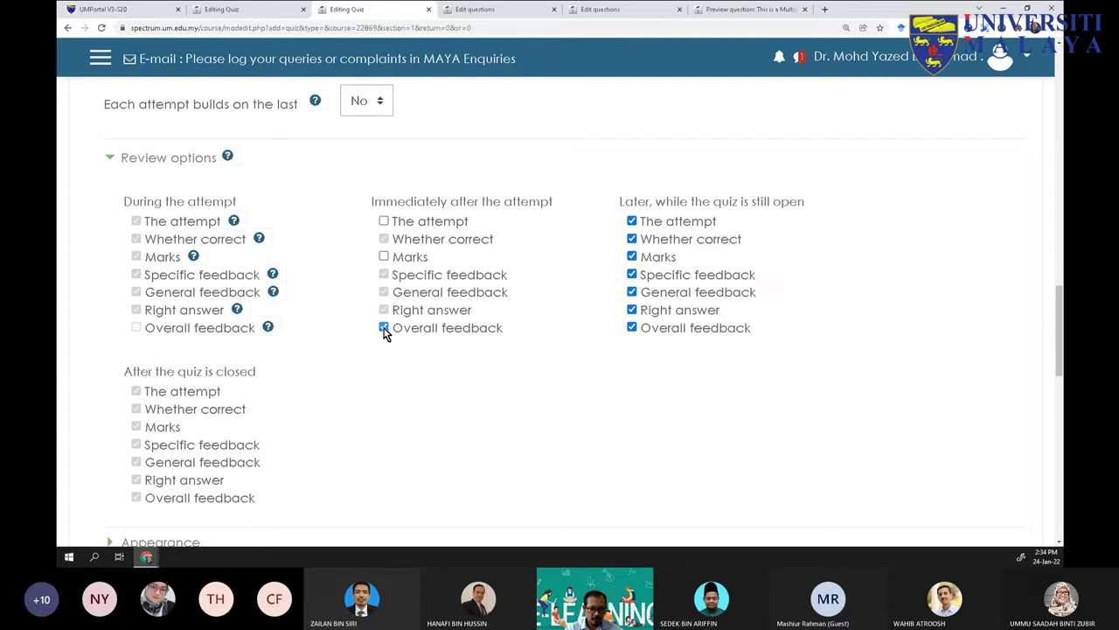
Disable The attempt, Marks and Overall feedback under Later, while the quiz is still open, and collapse Review options
{"action": "left_click", "coordinate": [632, 220]}
{"action": "left_click", "coordinate": [631, 256]}
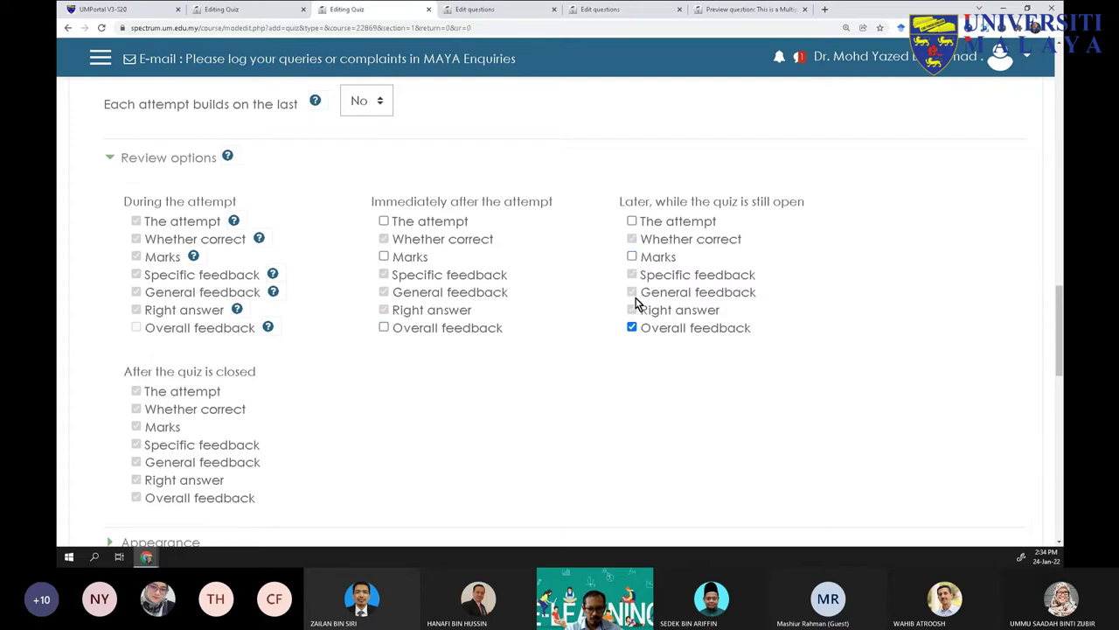
{"action": "left_click", "coordinate": [631, 327]}
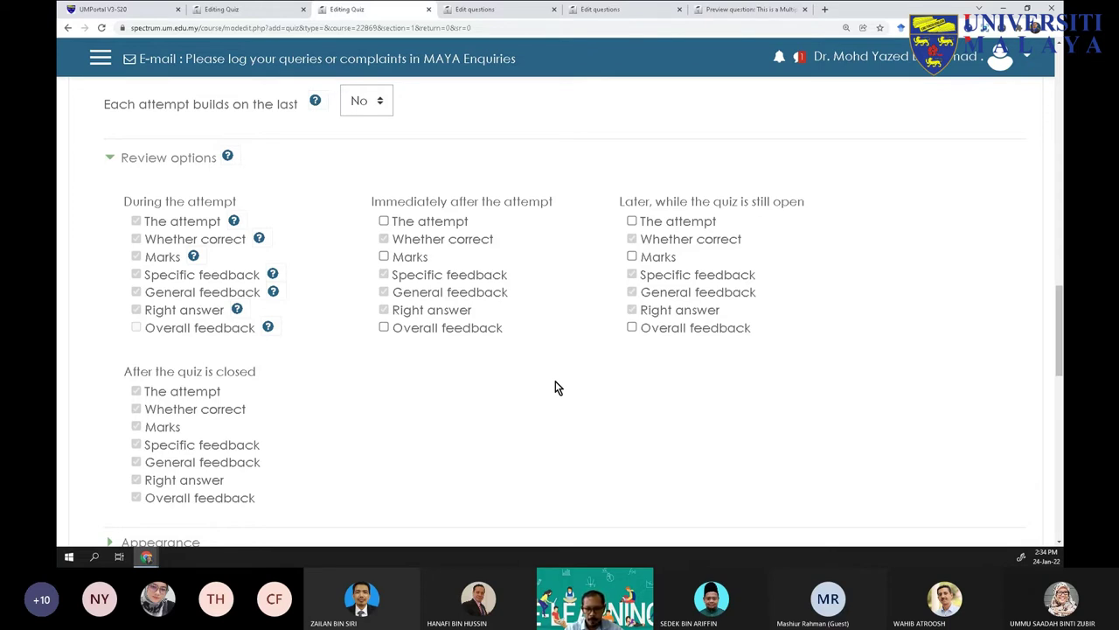
{"action": "scroll", "coordinate": [549, 370], "scroll_direction": "down", "scroll_amount": 1}
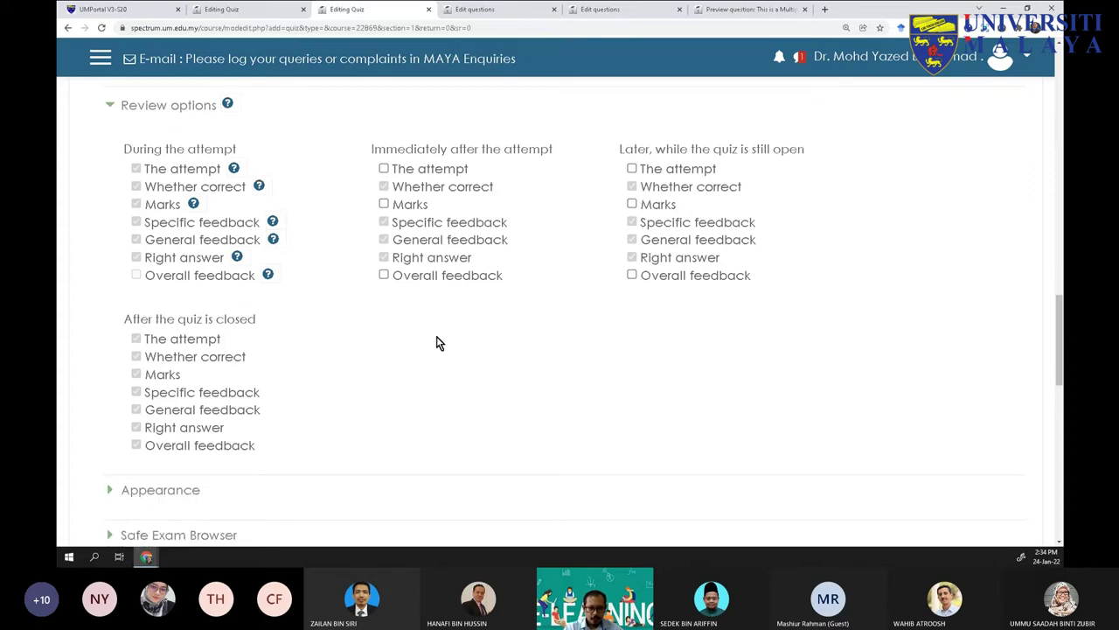
{"action": "left_click", "coordinate": [106, 105]}
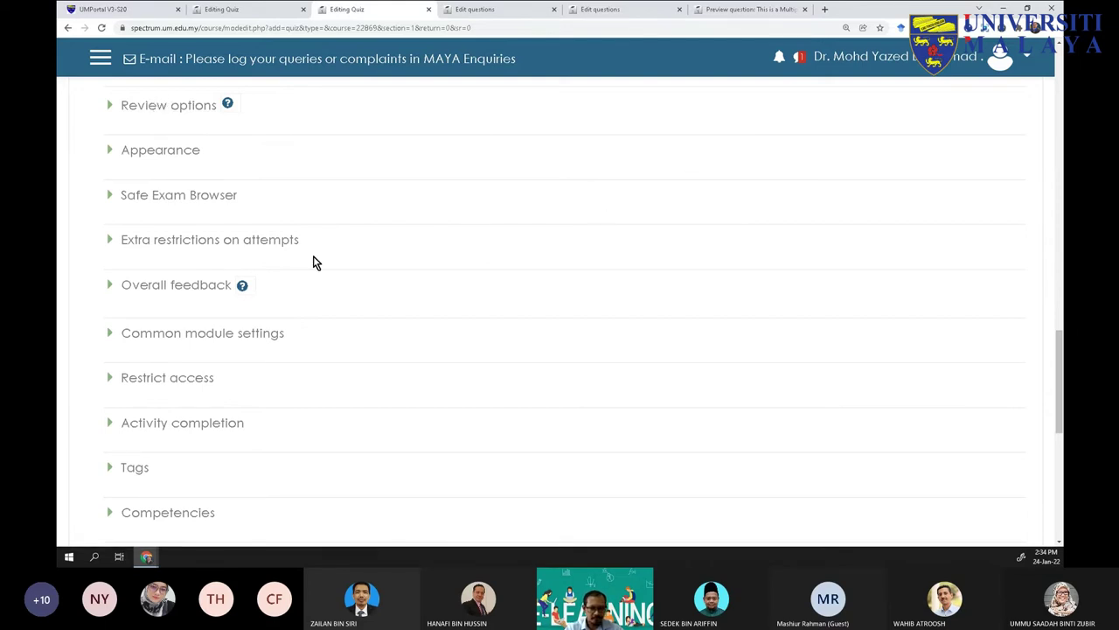
Expand the Appearance section, view the Show the user's picture choices, and collapse the section
{"action": "left_click", "coordinate": [107, 150]}
{"action": "left_click", "coordinate": [107, 150]}
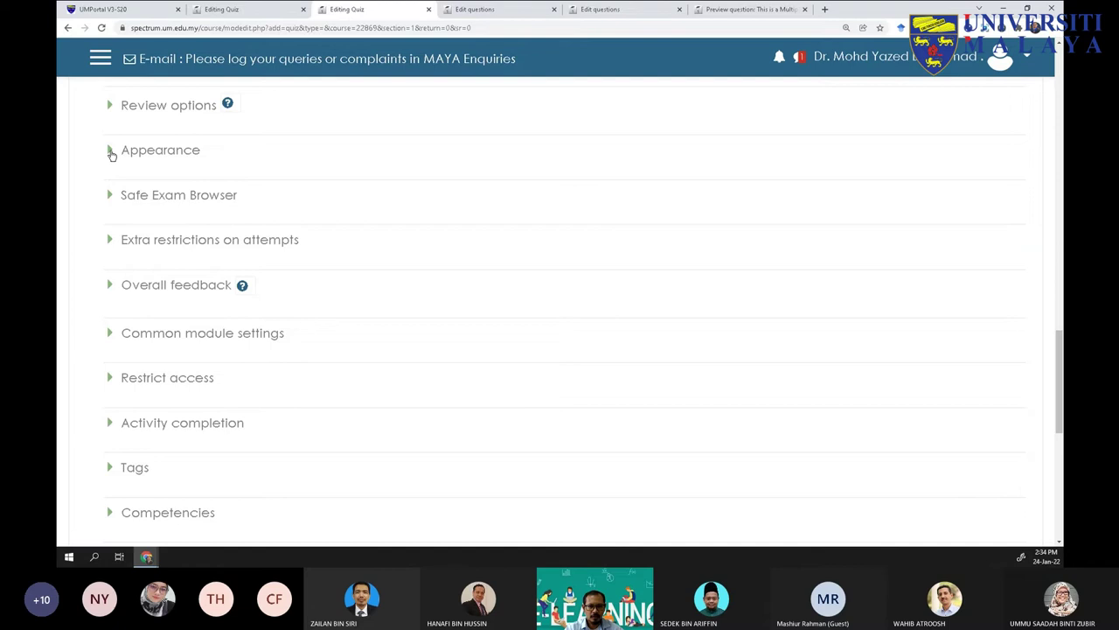
{"action": "left_click", "coordinate": [110, 150]}
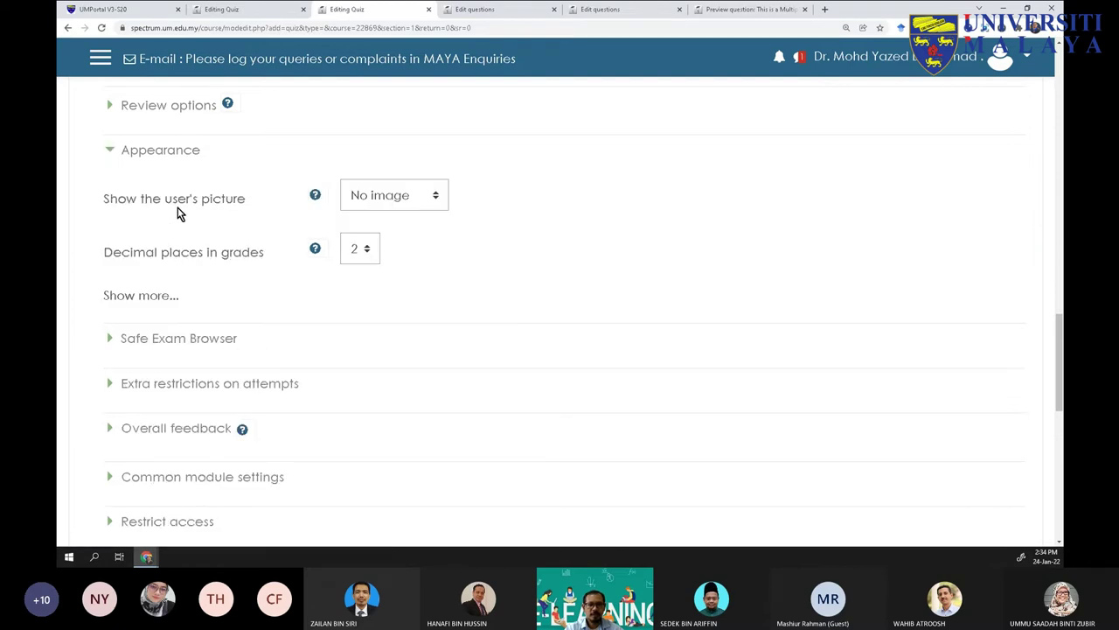
{"action": "left_click", "coordinate": [366, 200]}
{"action": "left_click", "coordinate": [379, 198]}
{"action": "left_click", "coordinate": [386, 194]}
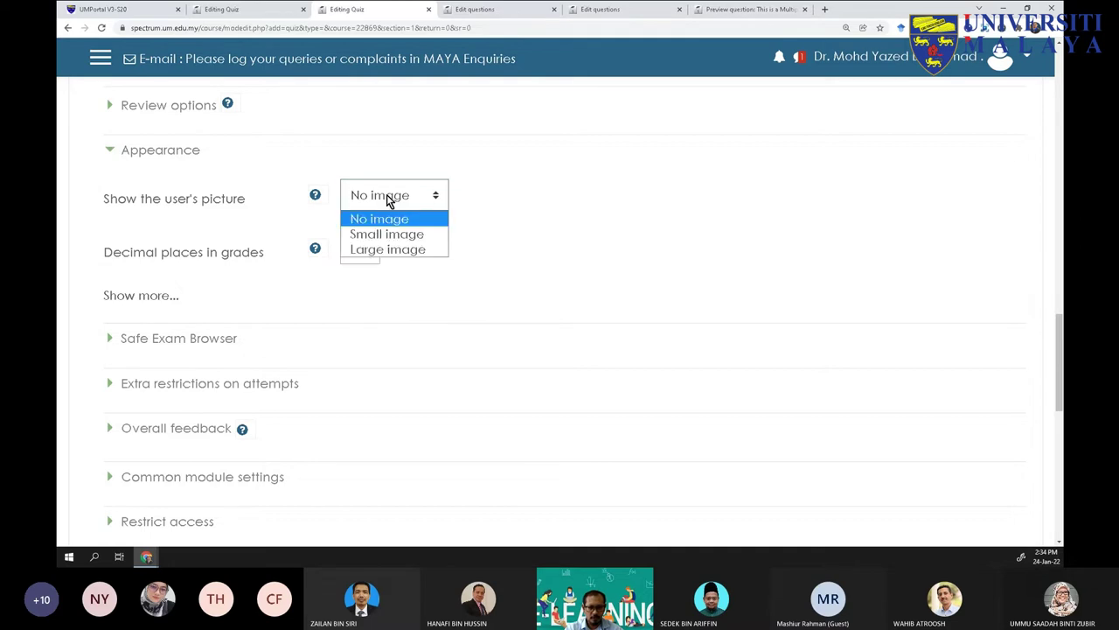
{"action": "left_click", "coordinate": [477, 243]}
{"action": "left_click", "coordinate": [112, 155]}
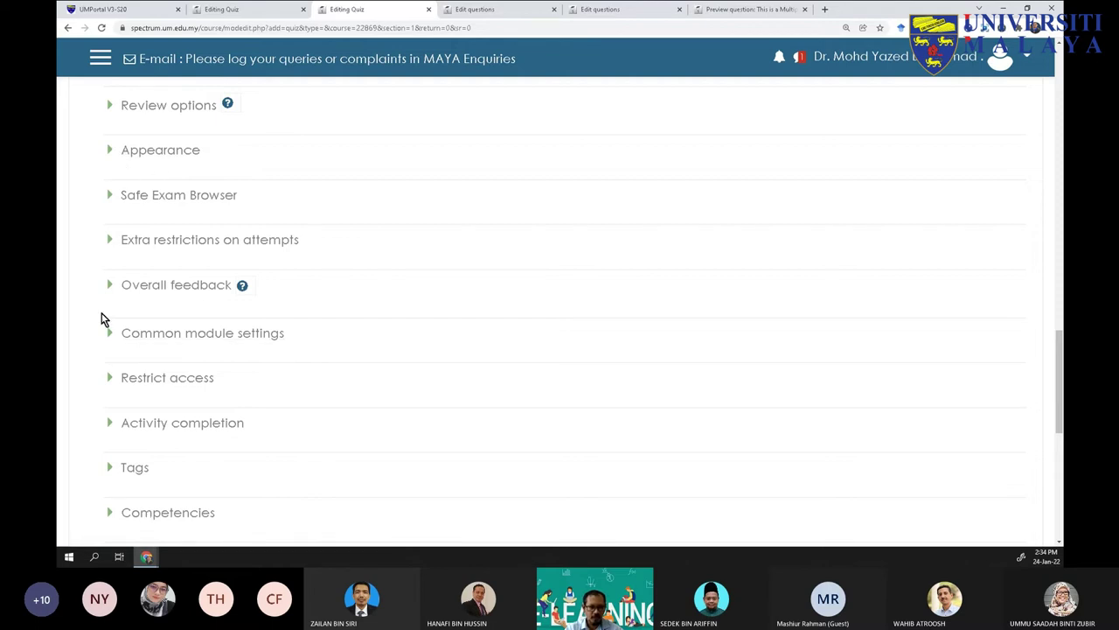
View the Safe Exam Browser and Extra restrictions on attempts settings, collapsing each section after viewing
{"action": "left_click", "coordinate": [108, 196]}
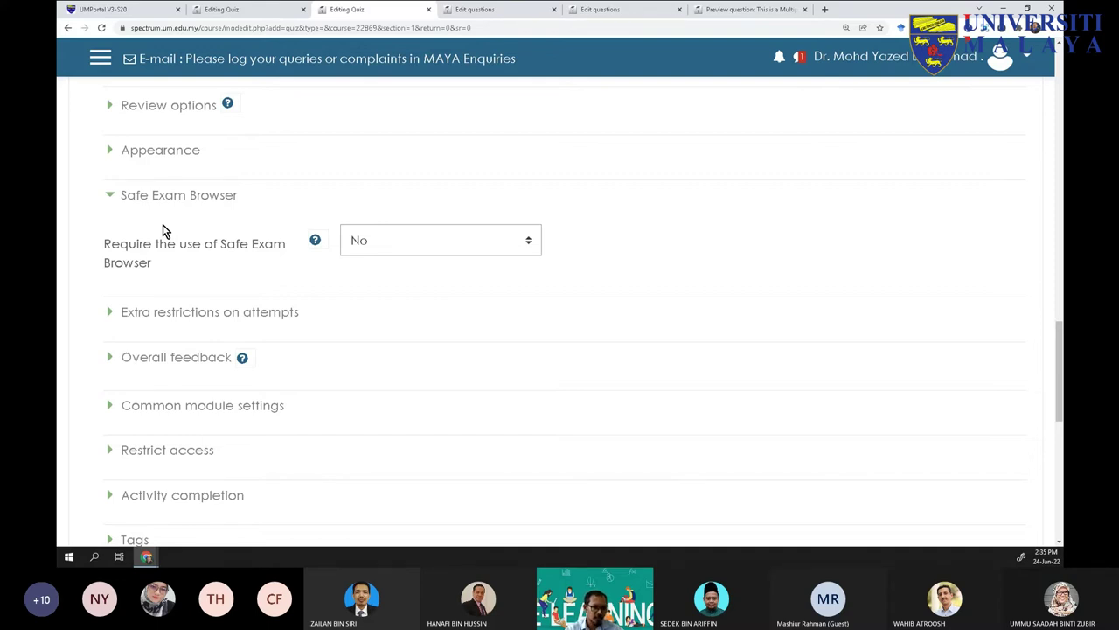
{"action": "left_click", "coordinate": [110, 198]}
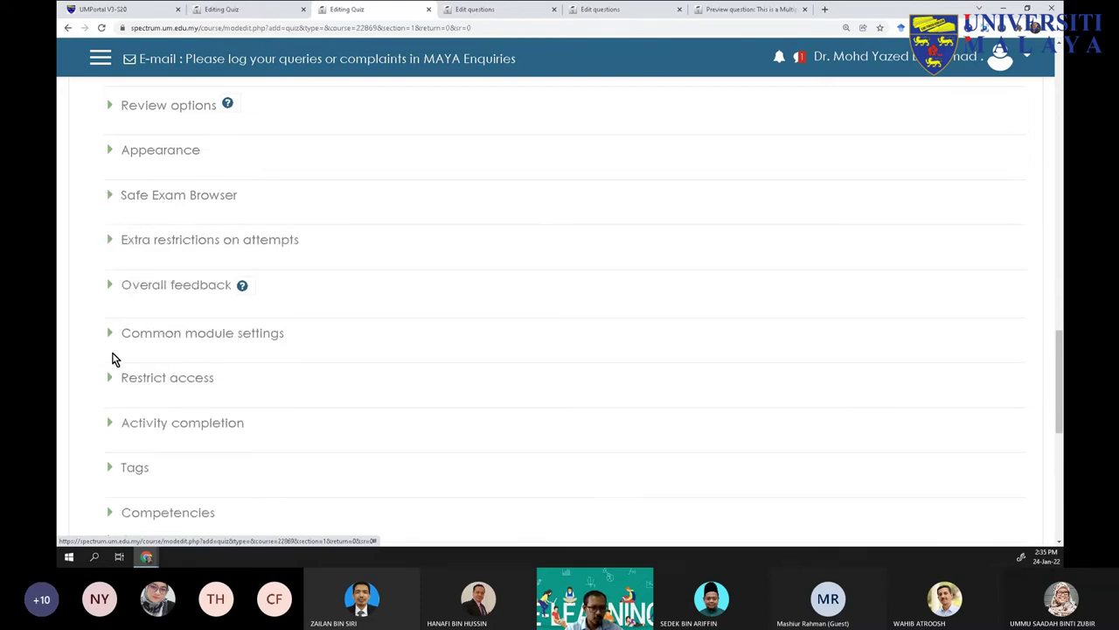
{"action": "left_click", "coordinate": [112, 209]}
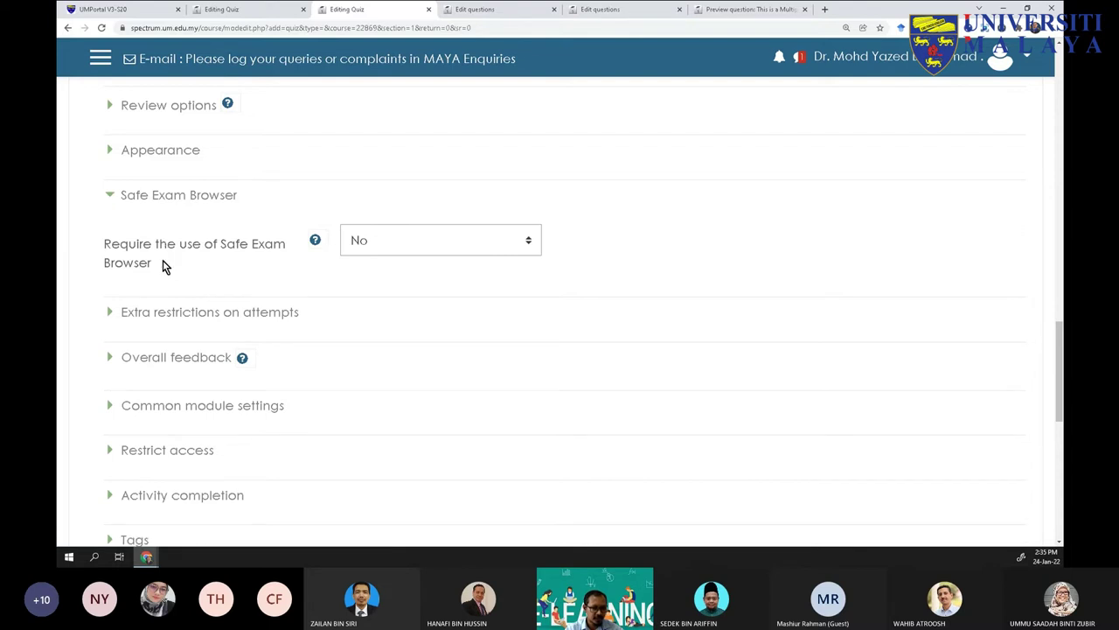
{"action": "left_click", "coordinate": [115, 202]}
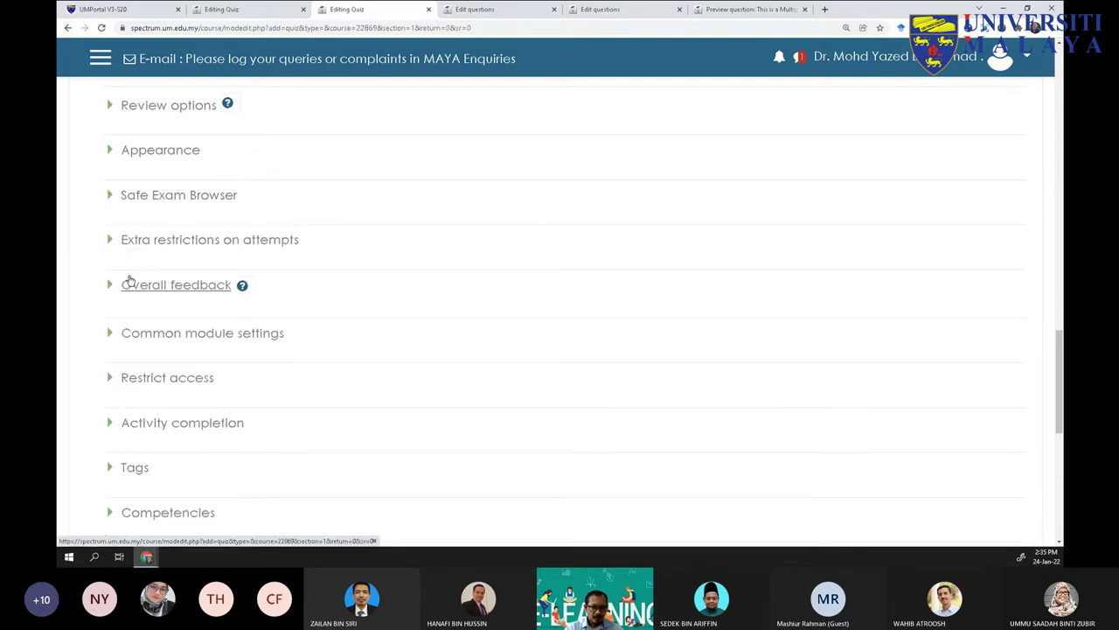
{"action": "left_click", "coordinate": [107, 240]}
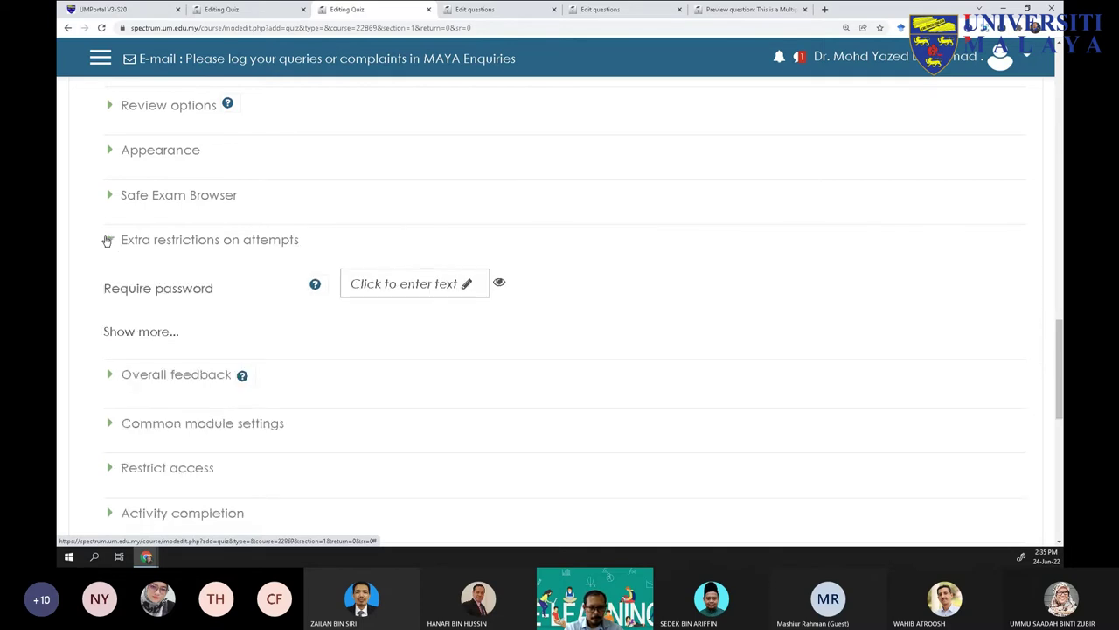
{"action": "left_click", "coordinate": [107, 240]}
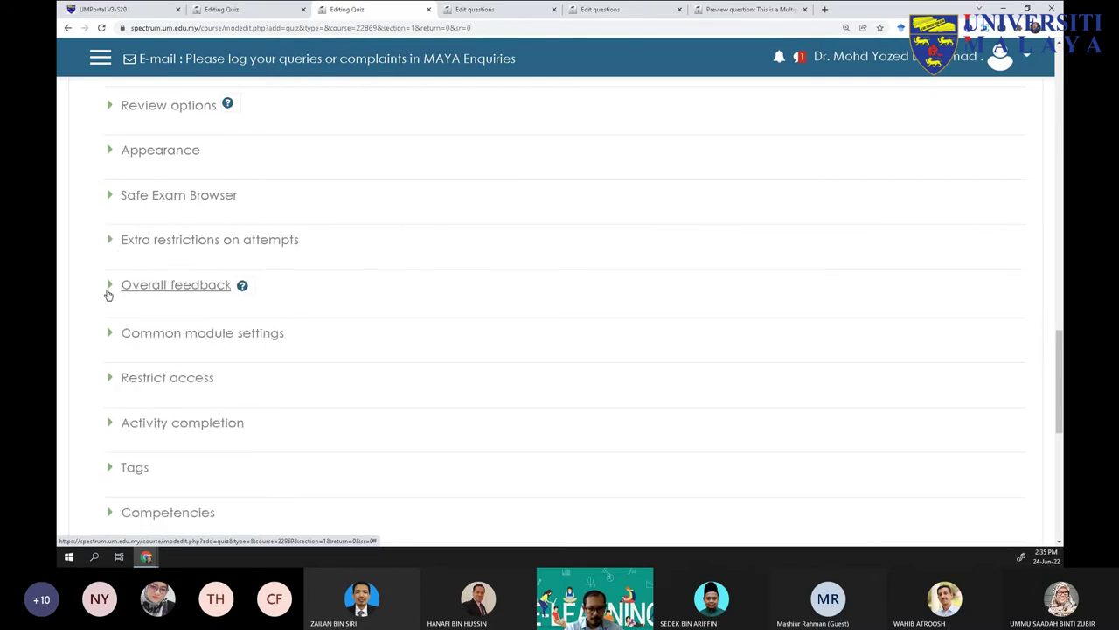
Expand the Restrict access section and compare it with the quiz's Timing settings
{"action": "scroll", "coordinate": [113, 397], "scroll_direction": "down", "scroll_amount": 1}
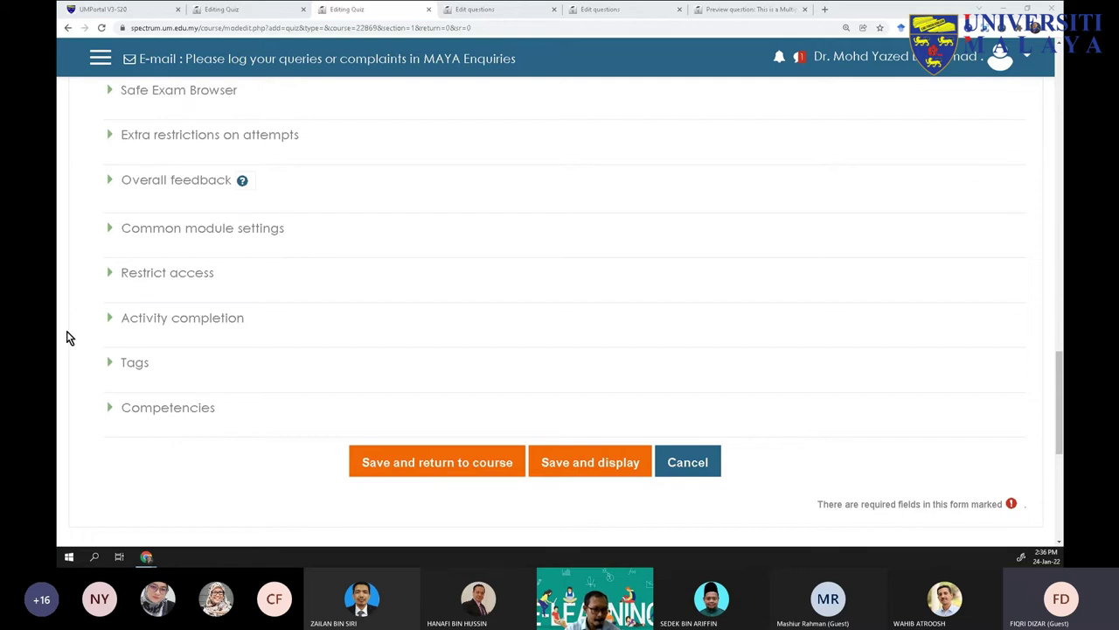
{"action": "left_click", "coordinate": [113, 272]}
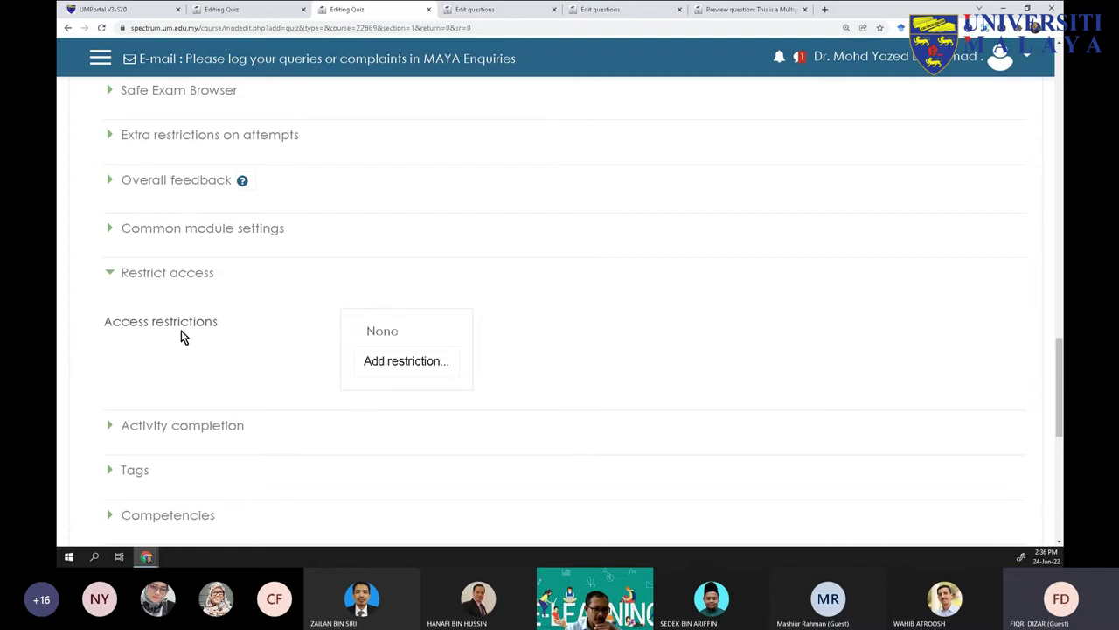
{"action": "scroll", "coordinate": [197, 323], "scroll_direction": "up", "scroll_amount": 5}
{"action": "scroll", "coordinate": [200, 323], "scroll_direction": "up", "scroll_amount": 1}
{"action": "scroll", "coordinate": [248, 334], "scroll_direction": "up", "scroll_amount": 2}
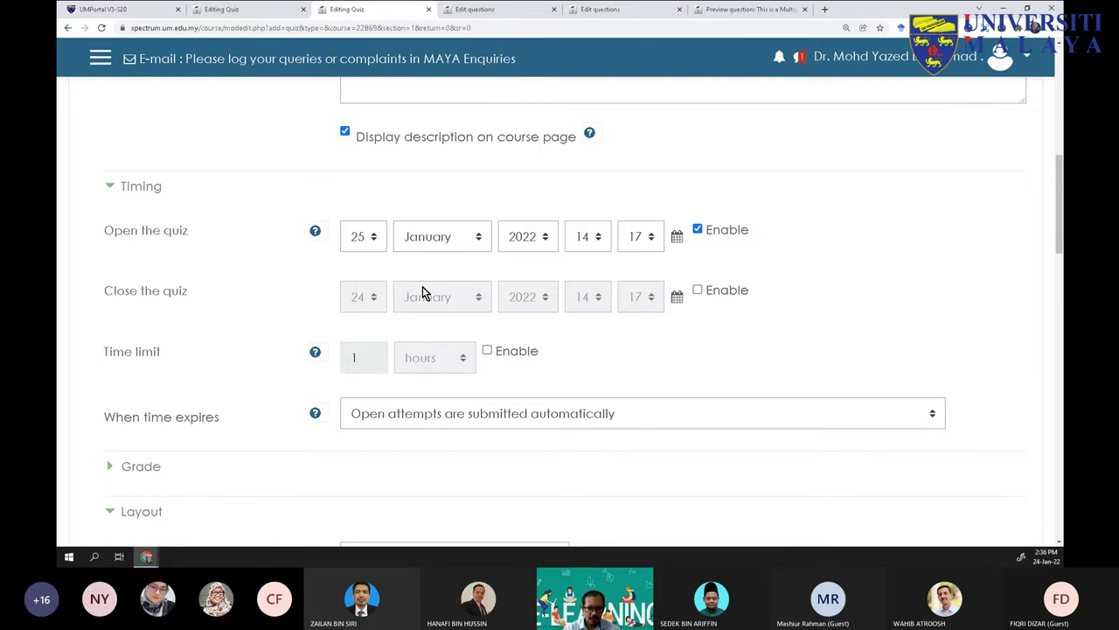
{"action": "scroll", "coordinate": [422, 289], "scroll_direction": "down", "scroll_amount": 8}
{"action": "scroll", "coordinate": [423, 293], "scroll_direction": "down", "scroll_amount": 3}
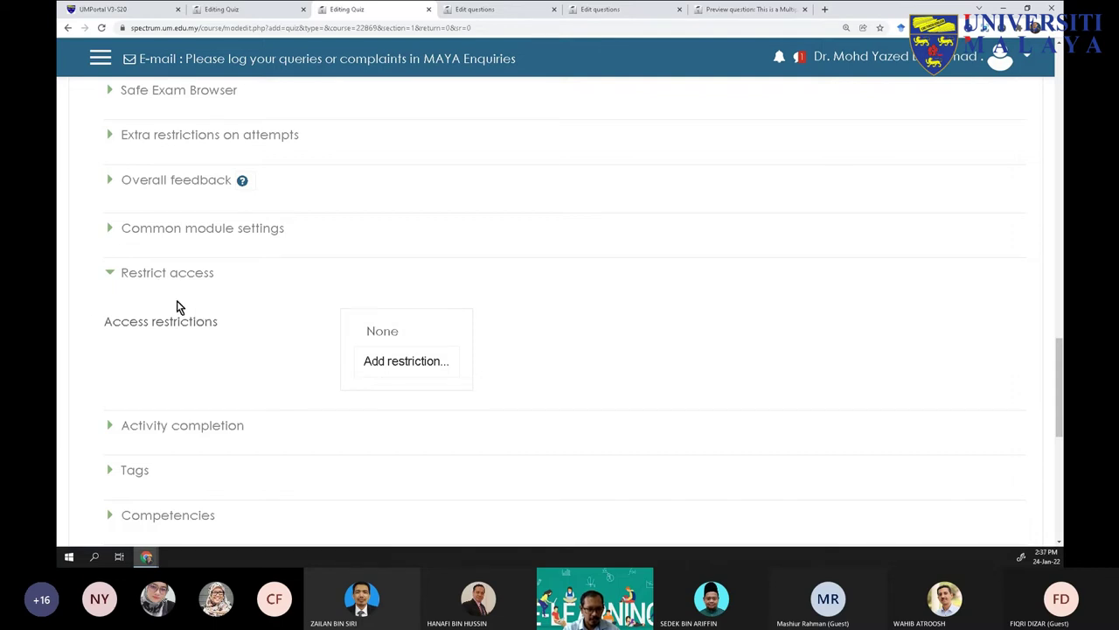
Review the available access restriction types and add an Activity completion restriction to the quiz
{"action": "left_click", "coordinate": [395, 365]}
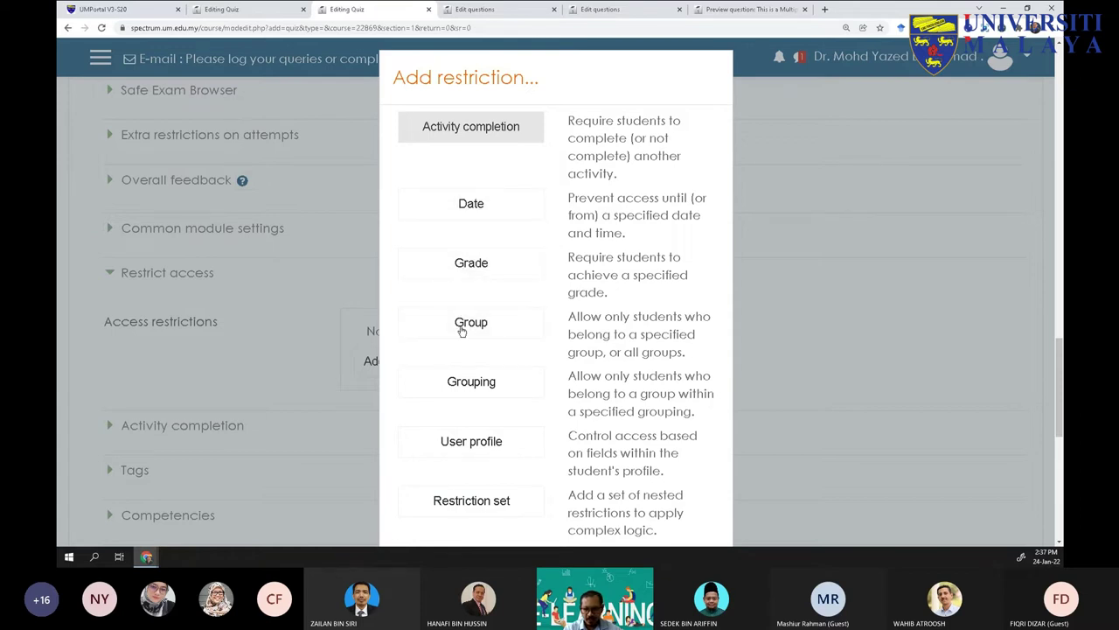
{"action": "scroll", "coordinate": [462, 350], "scroll_direction": "down", "scroll_amount": 2}
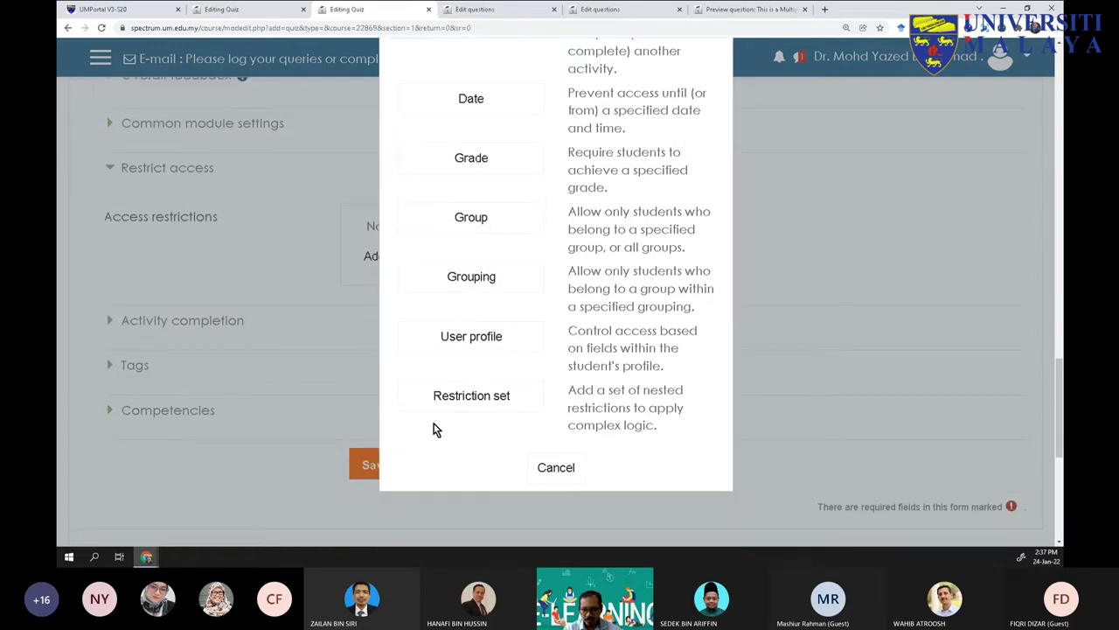
{"action": "scroll", "coordinate": [436, 427], "scroll_direction": "up", "scroll_amount": 2}
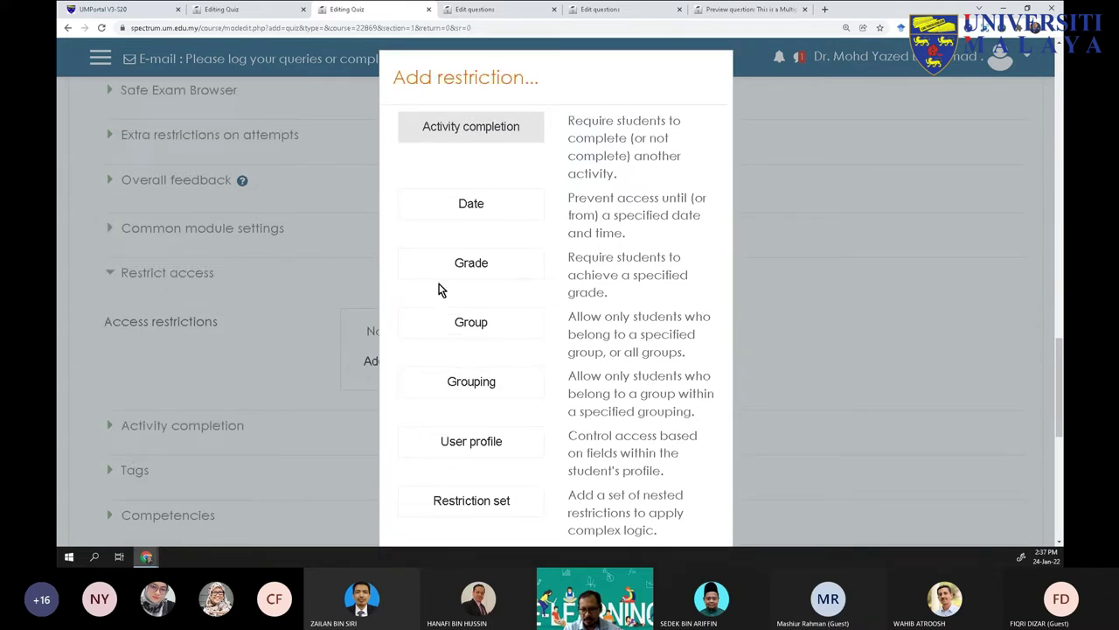
{"action": "scroll", "coordinate": [467, 385], "scroll_direction": "down", "scroll_amount": 1}
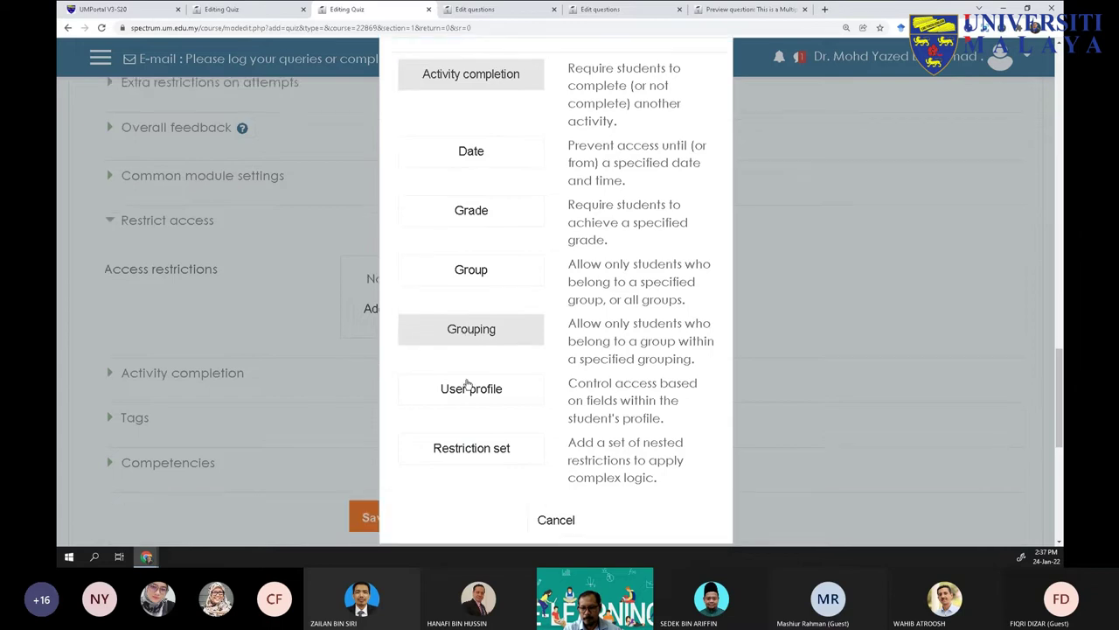
{"action": "scroll", "coordinate": [468, 383], "scroll_direction": "up", "scroll_amount": 2}
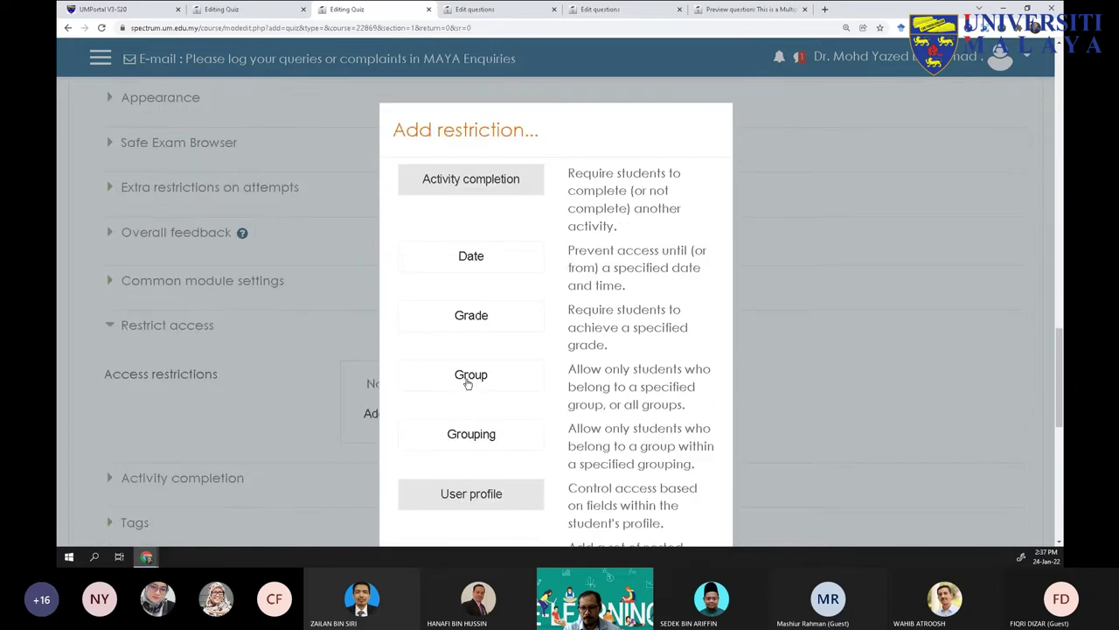
{"action": "left_click", "coordinate": [468, 181]}
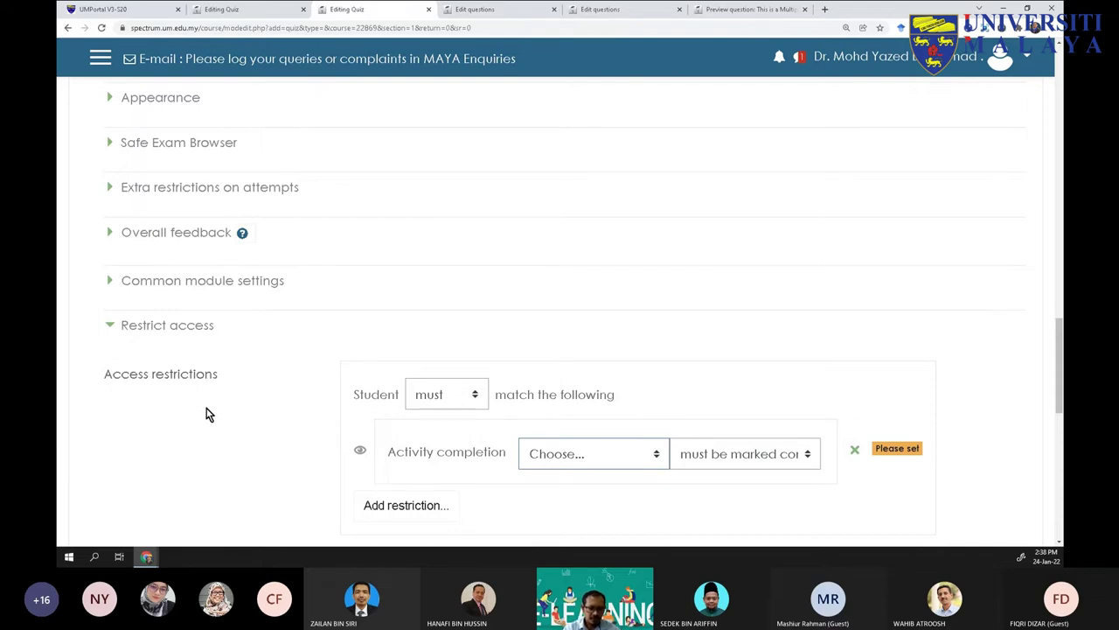
Examine the Access restrictions area against the open date, close date and time limit under Timing
{"action": "left_click_drag", "start_coordinate": [107, 379], "coordinate": [227, 390]}
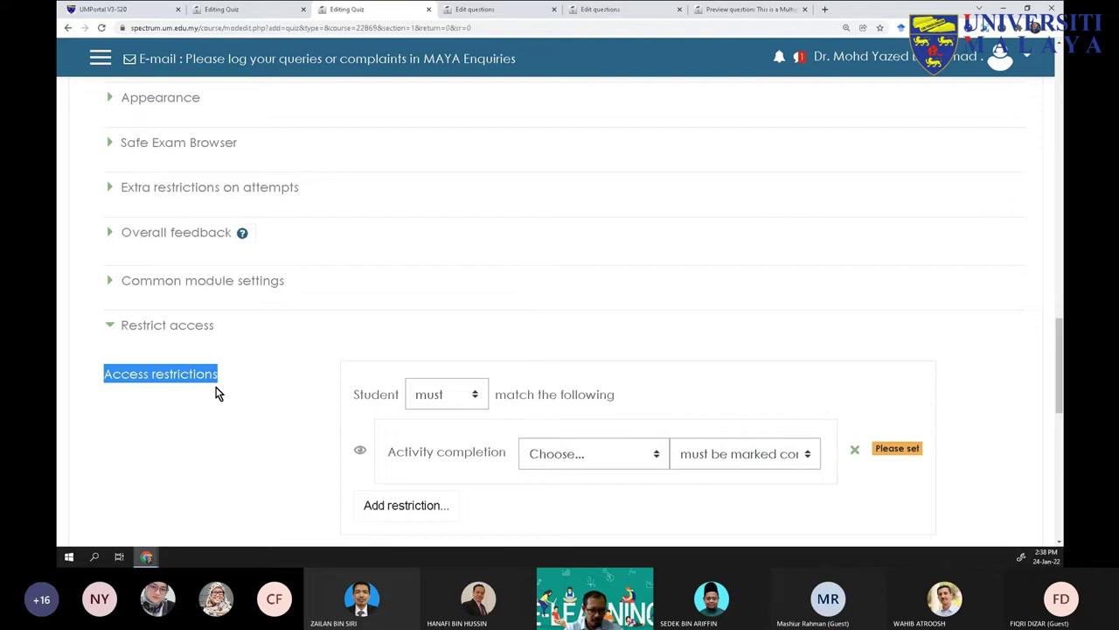
{"action": "scroll", "coordinate": [194, 437], "scroll_direction": "down", "scroll_amount": 2}
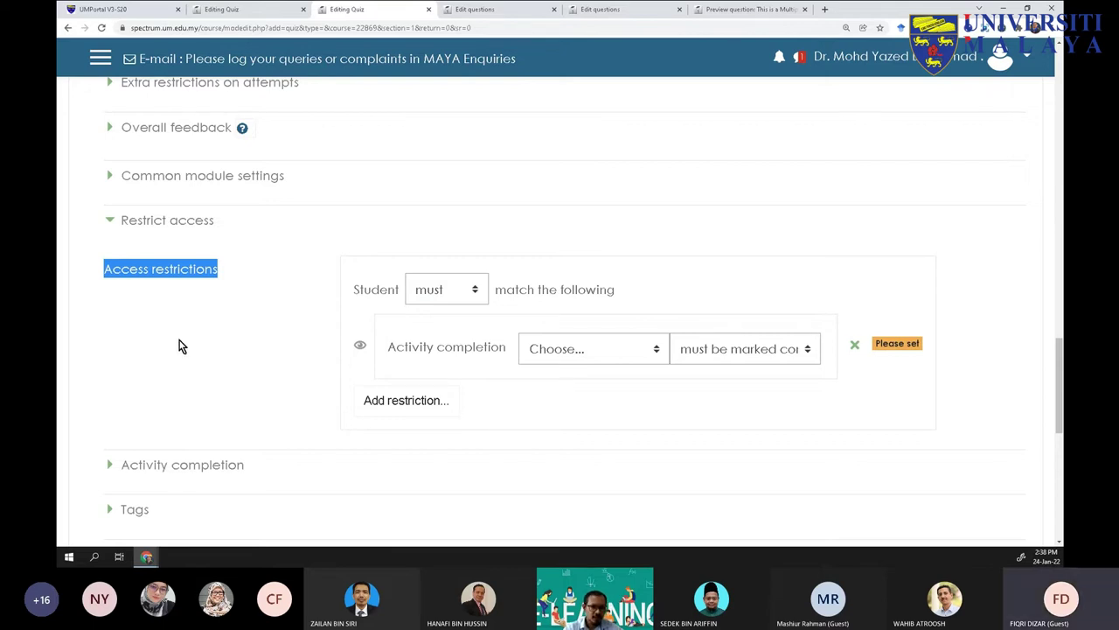
{"action": "scroll", "coordinate": [180, 342], "scroll_direction": "up", "scroll_amount": 1}
{"action": "scroll", "coordinate": [186, 358], "scroll_direction": "up", "scroll_amount": 12}
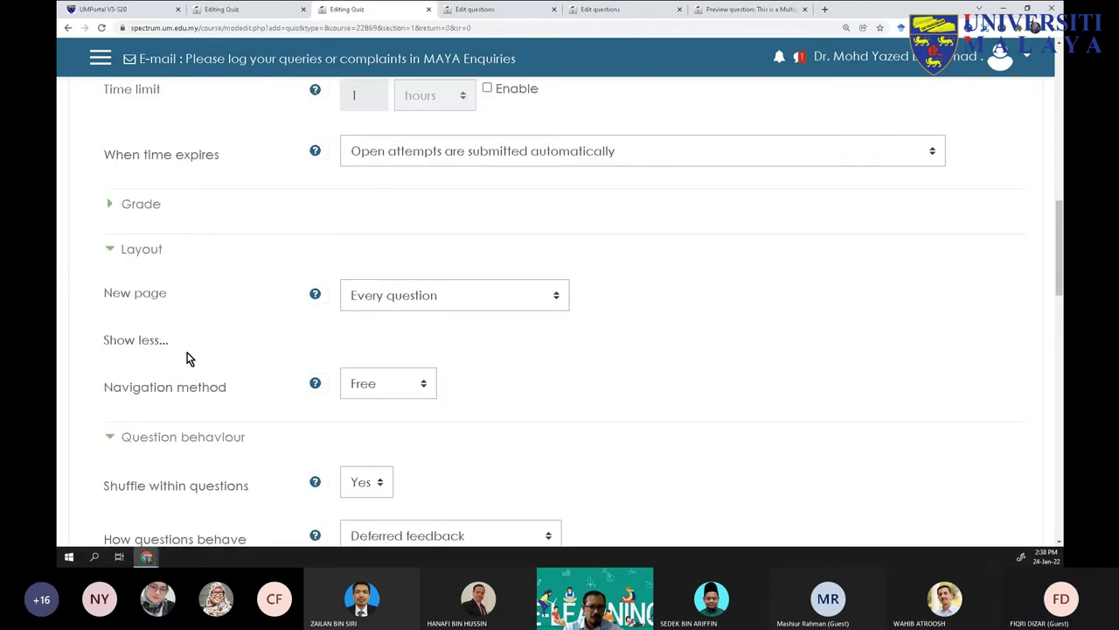
{"action": "scroll", "coordinate": [229, 346], "scroll_direction": "down", "scroll_amount": 2}
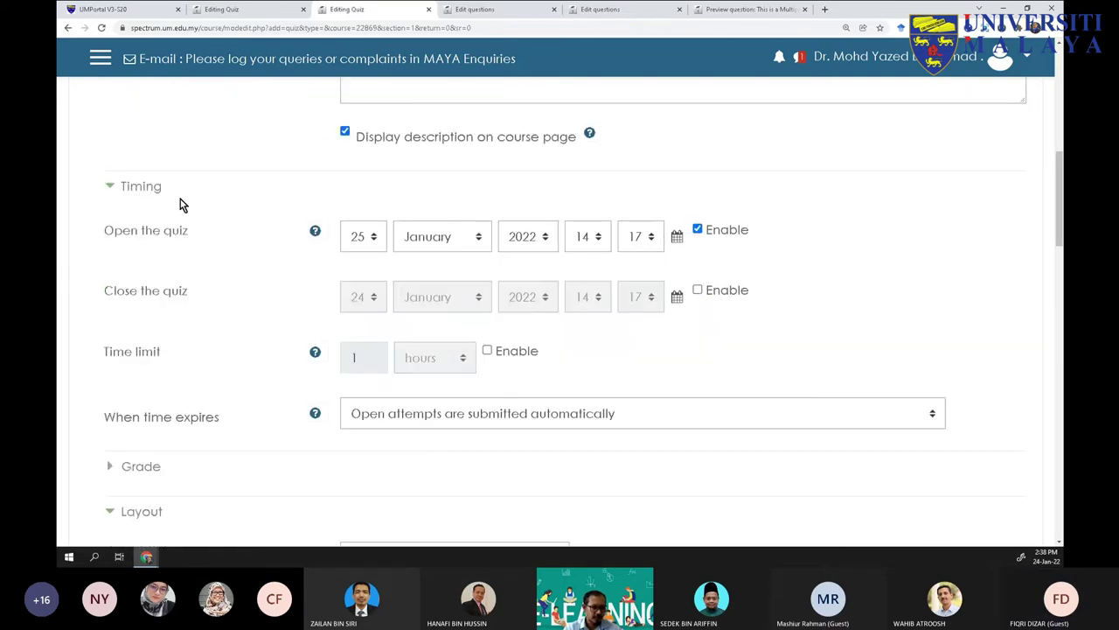
{"action": "scroll", "coordinate": [197, 362], "scroll_direction": "down", "scroll_amount": 5}
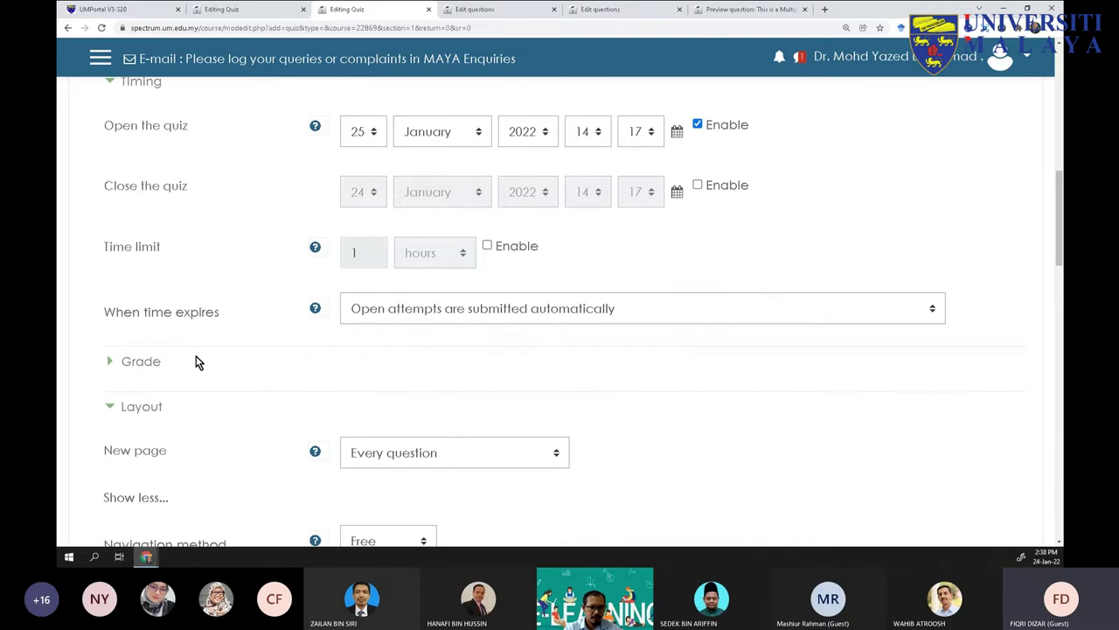
{"action": "scroll", "coordinate": [198, 362], "scroll_direction": "down", "scroll_amount": 14}
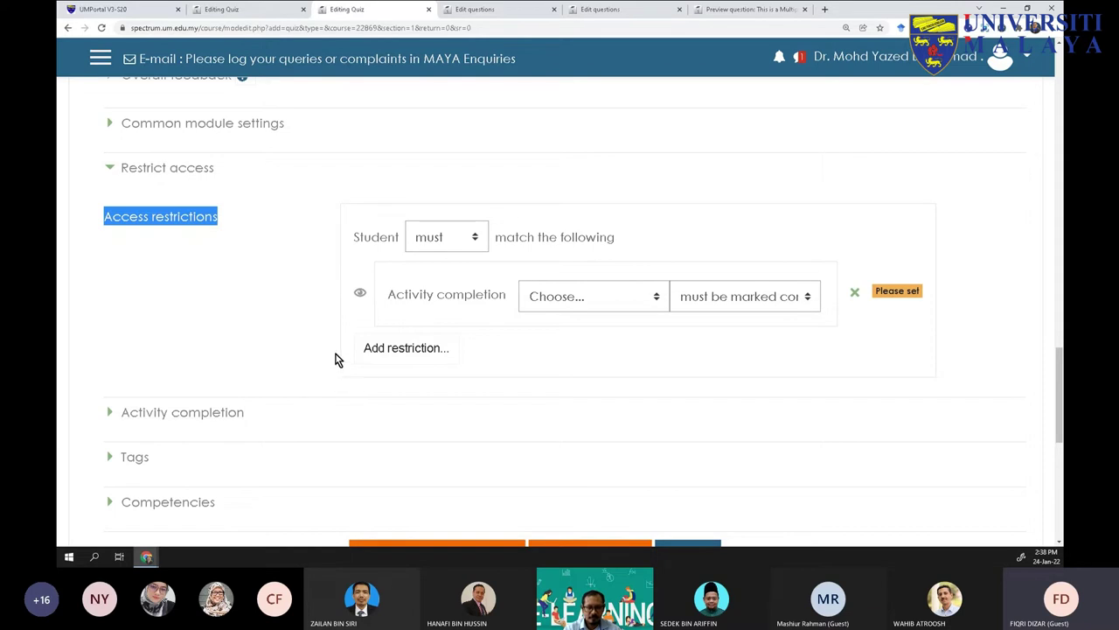
Enable the quiz's Time limit of 1 hour in the Timing section
{"action": "scroll", "coordinate": [218, 297], "scroll_direction": "up", "scroll_amount": 18}
{"action": "scroll", "coordinate": [221, 297], "scroll_direction": "up", "scroll_amount": 2}
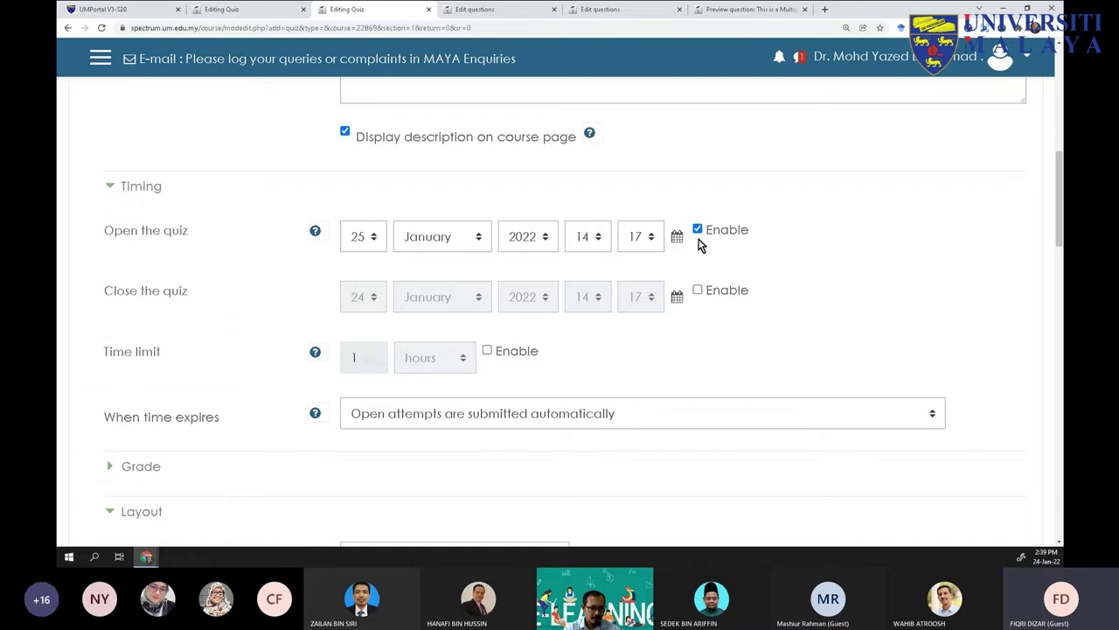
{"action": "left_click", "coordinate": [489, 352]}
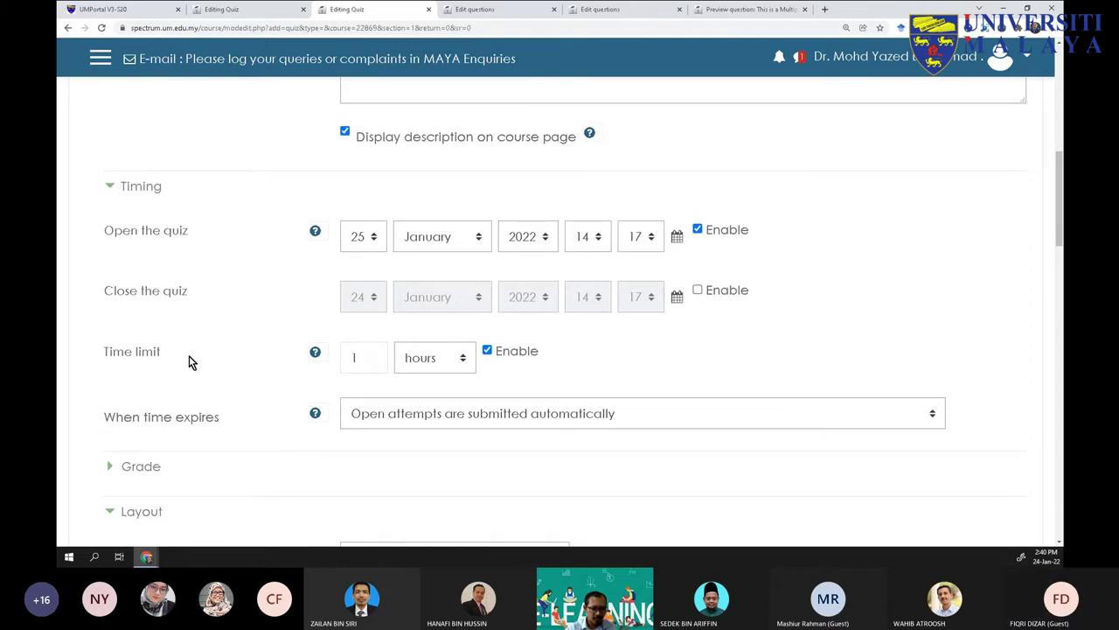
Review the Layout and Question behaviour settings, including New page, Navigation method, and How questions behave
{"action": "scroll", "coordinate": [193, 362], "scroll_direction": "down", "scroll_amount": 1}
{"action": "scroll", "coordinate": [192, 362], "scroll_direction": "down", "scroll_amount": 2}
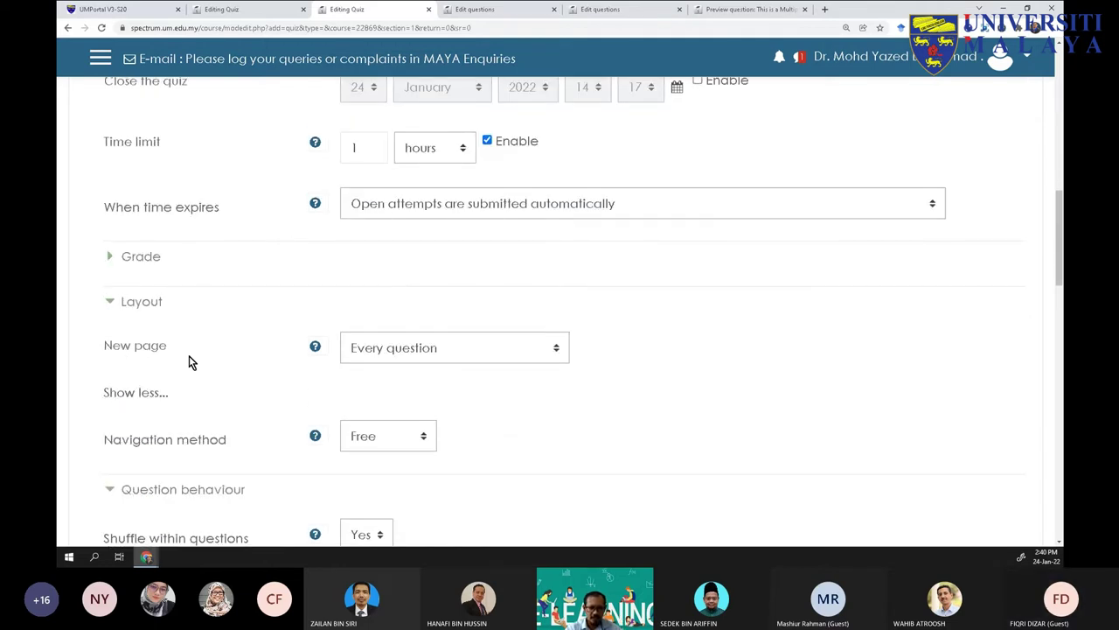
{"action": "scroll", "coordinate": [179, 290], "scroll_direction": "down", "scroll_amount": 1}
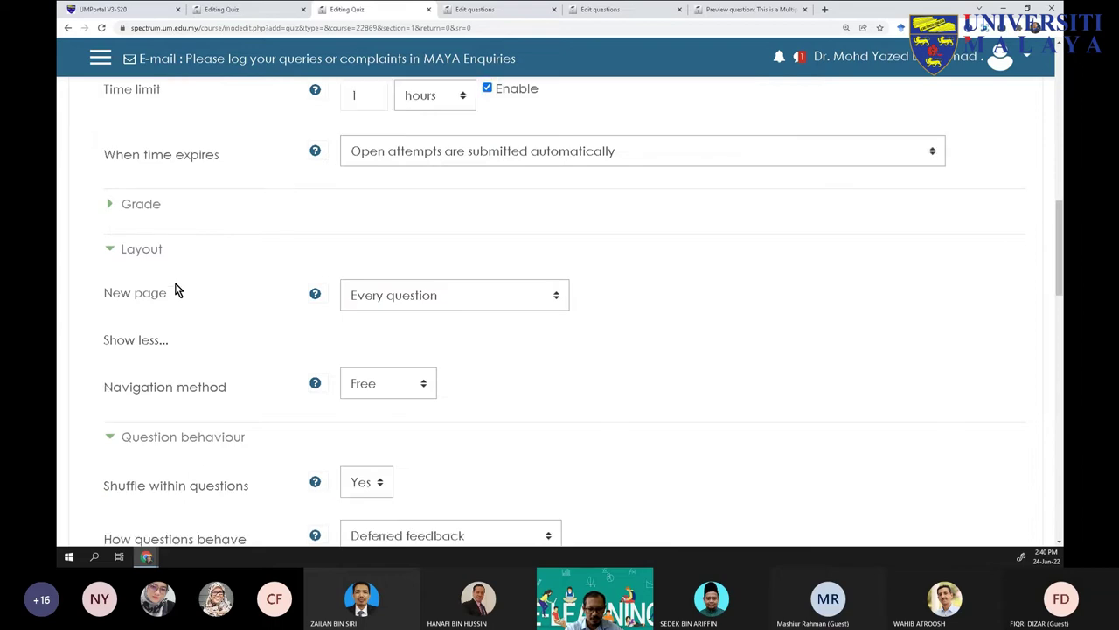
{"action": "scroll", "coordinate": [178, 291], "scroll_direction": "down", "scroll_amount": 2}
{"action": "scroll", "coordinate": [177, 290], "scroll_direction": "down", "scroll_amount": 1}
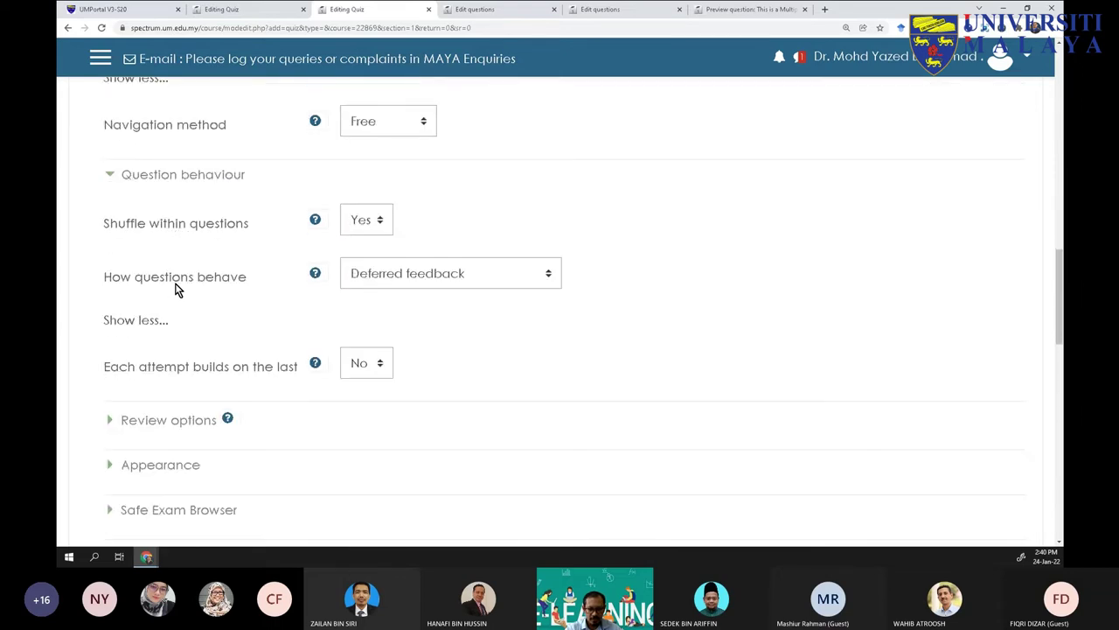
{"action": "scroll", "coordinate": [186, 328], "scroll_direction": "up", "scroll_amount": 5}
{"action": "scroll", "coordinate": [186, 329], "scroll_direction": "down", "scroll_amount": 5}
{"action": "scroll", "coordinate": [144, 310], "scroll_direction": "down", "scroll_amount": 1}
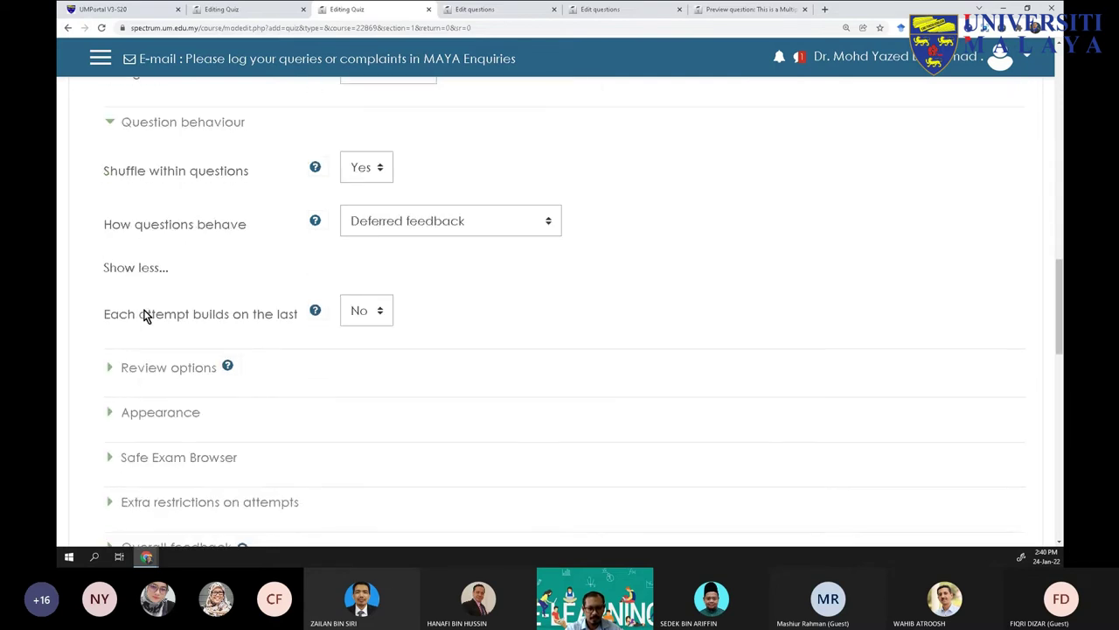
Briefly expand and collapse the Review options and Appearance sections to recap them
{"action": "left_click", "coordinate": [109, 368]}
{"action": "scroll", "coordinate": [115, 288], "scroll_direction": "down", "scroll_amount": 1}
{"action": "left_click", "coordinate": [112, 266]}
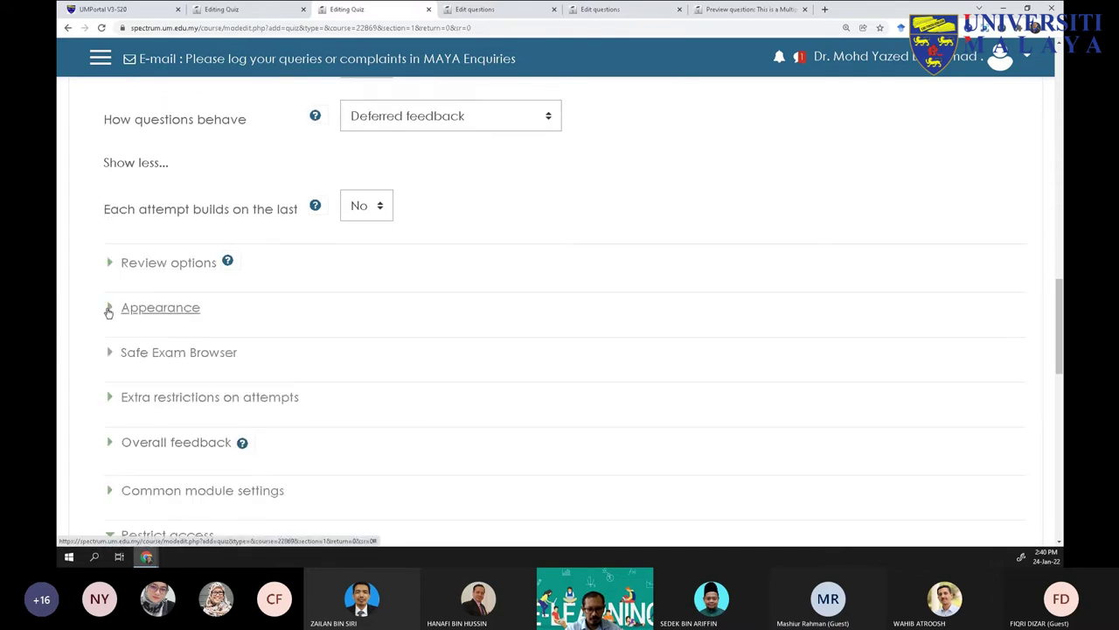
{"action": "left_click", "coordinate": [108, 310]}
{"action": "left_click", "coordinate": [108, 311]}
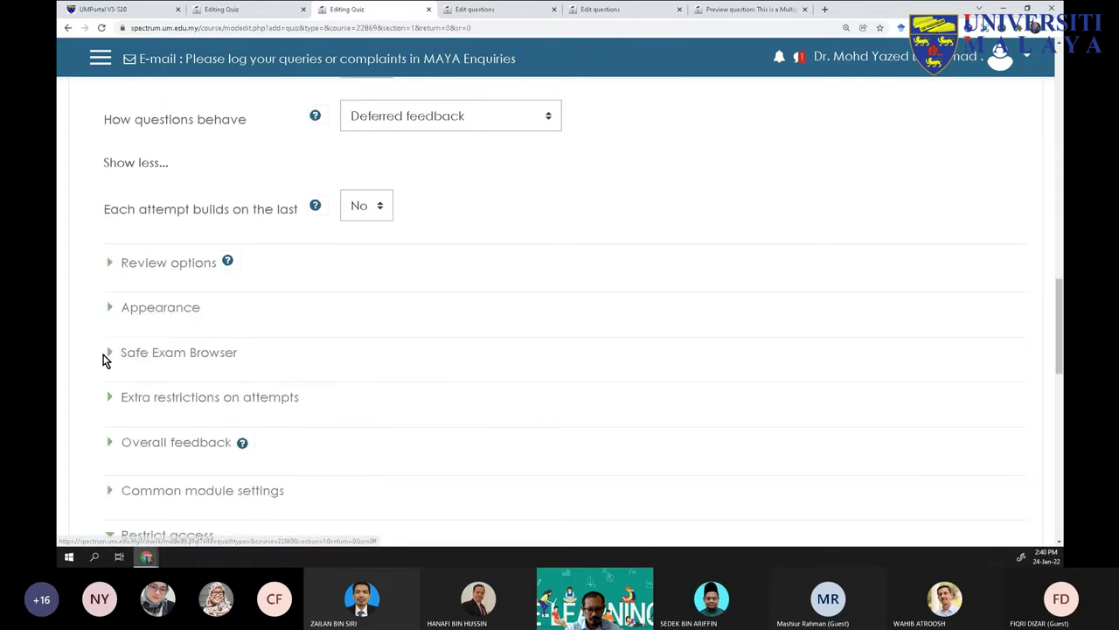
{"action": "double_click", "coordinate": [105, 357]}
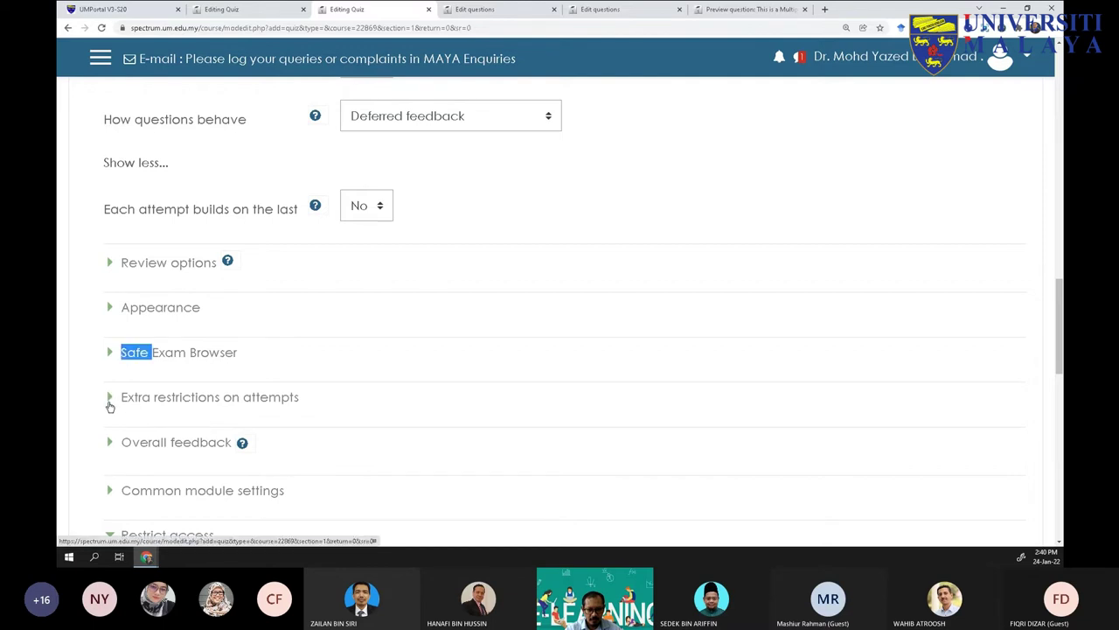
Expand Extra restrictions on attempts with its additional options and review the password, network address, delay and browser security settings
{"action": "left_click", "coordinate": [110, 406]}
{"action": "scroll", "coordinate": [112, 400], "scroll_direction": "down", "scroll_amount": 1}
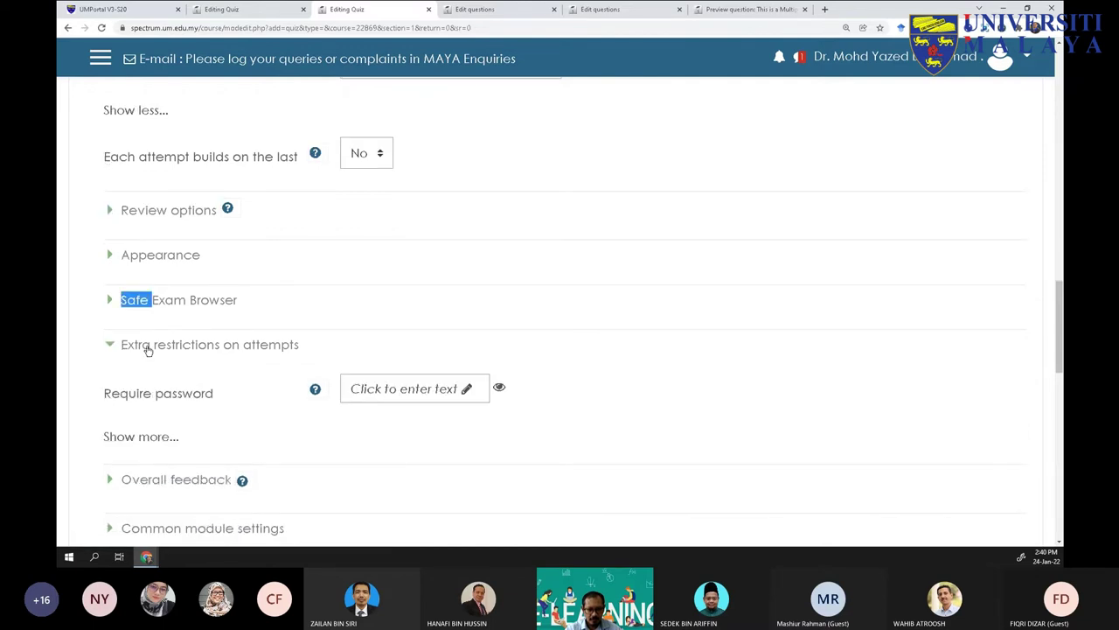
{"action": "left_click", "coordinate": [140, 436]}
{"action": "scroll", "coordinate": [151, 418], "scroll_direction": "down", "scroll_amount": 2}
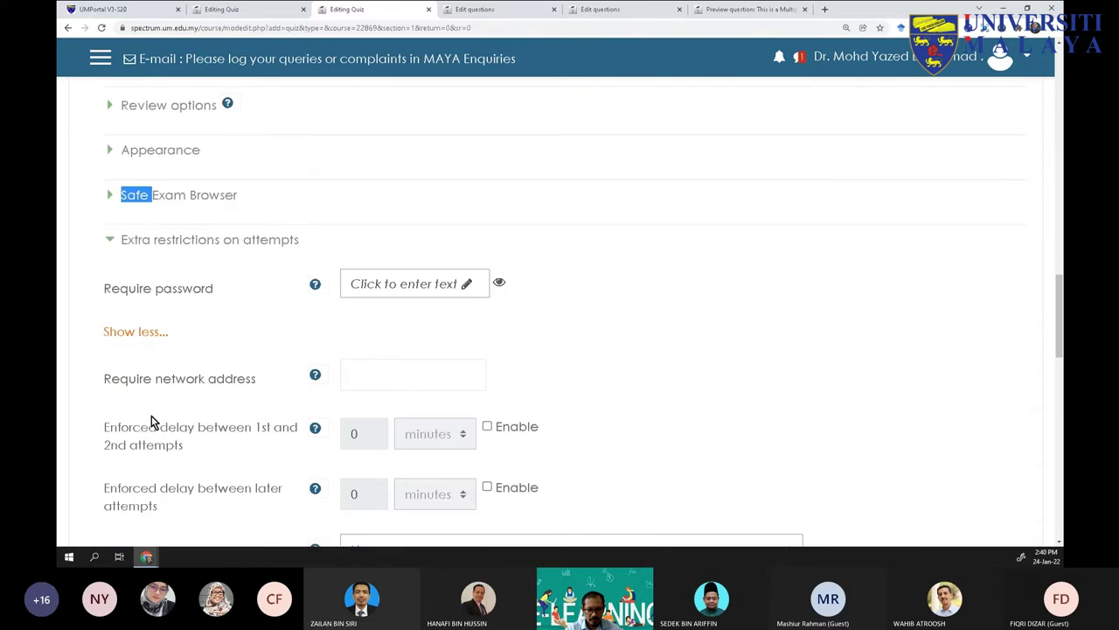
{"action": "scroll", "coordinate": [140, 441], "scroll_direction": "down", "scroll_amount": 2}
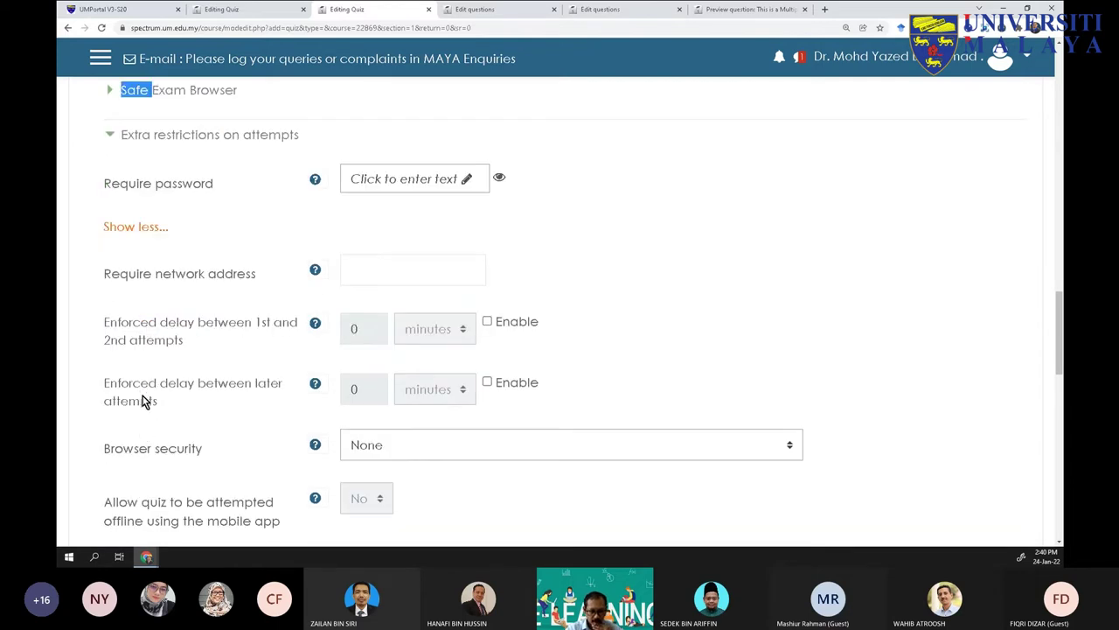
{"action": "scroll", "coordinate": [145, 400], "scroll_direction": "down", "scroll_amount": 2}
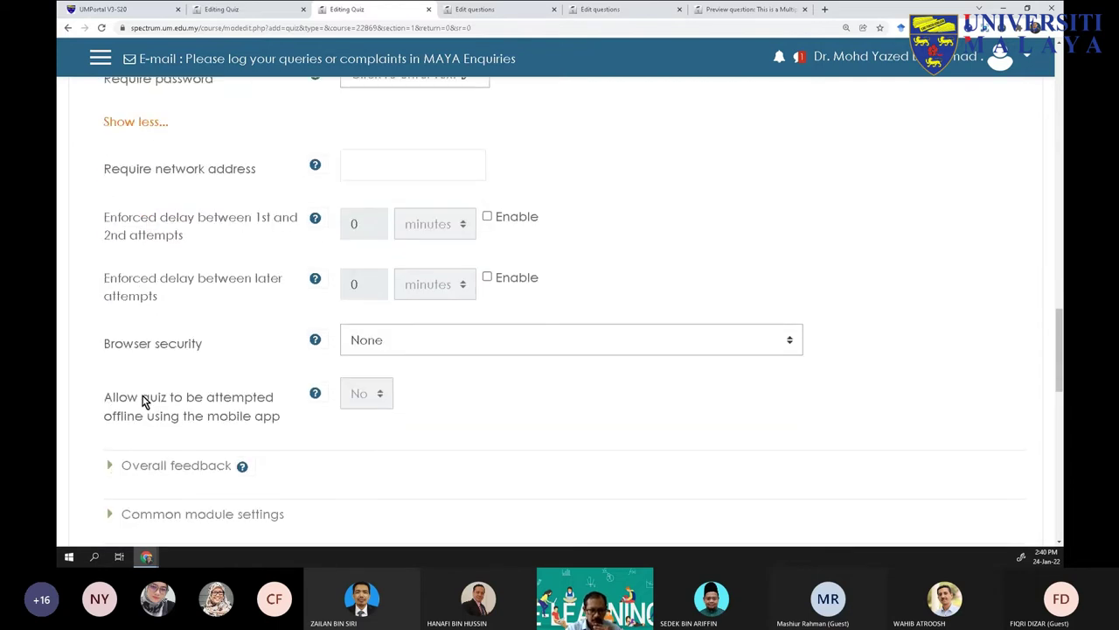
{"action": "scroll", "coordinate": [144, 400], "scroll_direction": "up", "scroll_amount": 2}
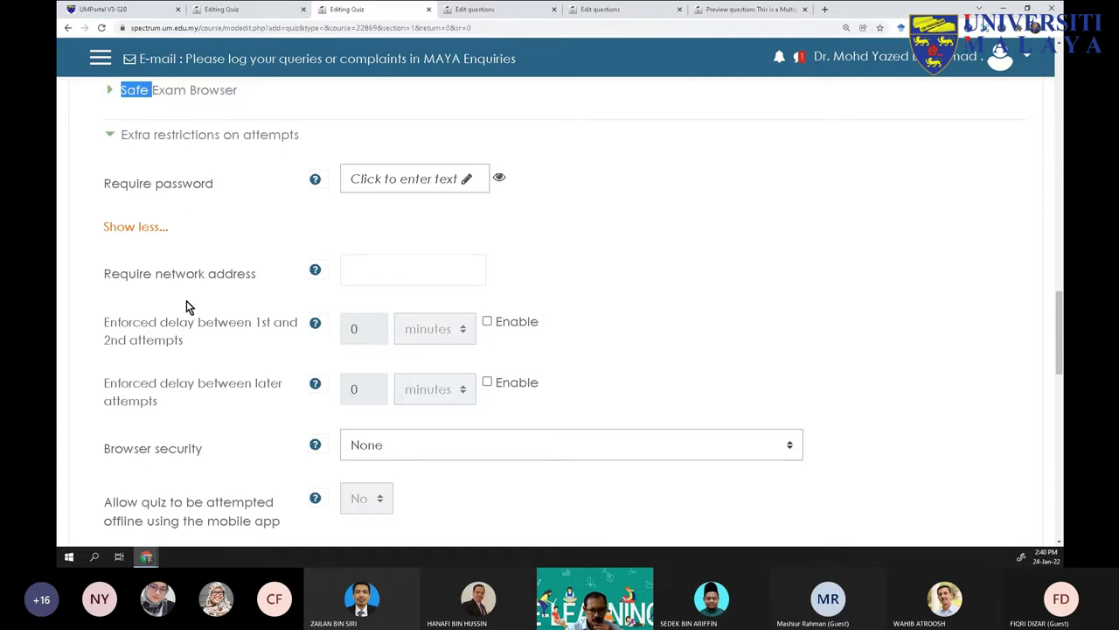
{"action": "scroll", "coordinate": [182, 352], "scroll_direction": "down", "scroll_amount": 1}
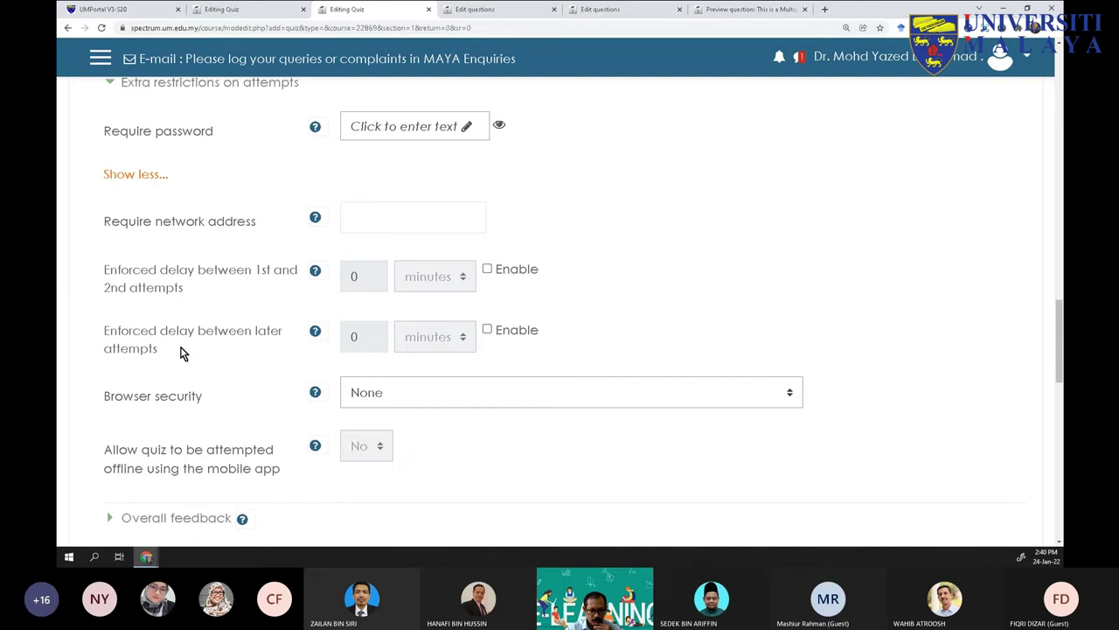
Expand the Activity completion section to view the Completion tracking and Expect completed on settings
{"action": "scroll", "coordinate": [182, 352], "scroll_direction": "down", "scroll_amount": 2}
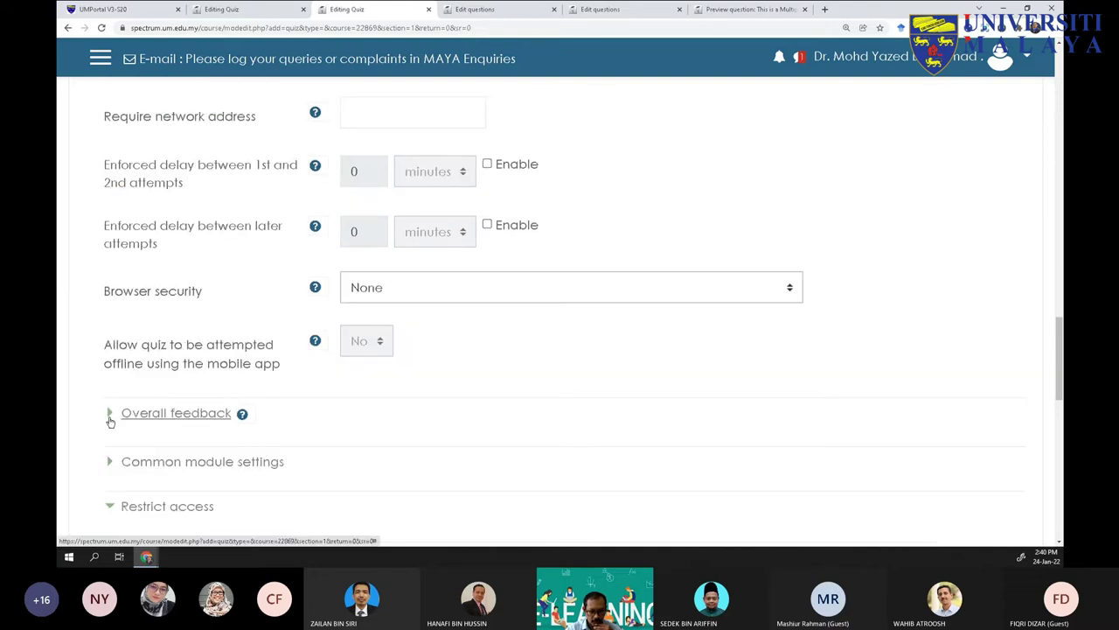
{"action": "scroll", "coordinate": [110, 411], "scroll_direction": "down", "scroll_amount": 3}
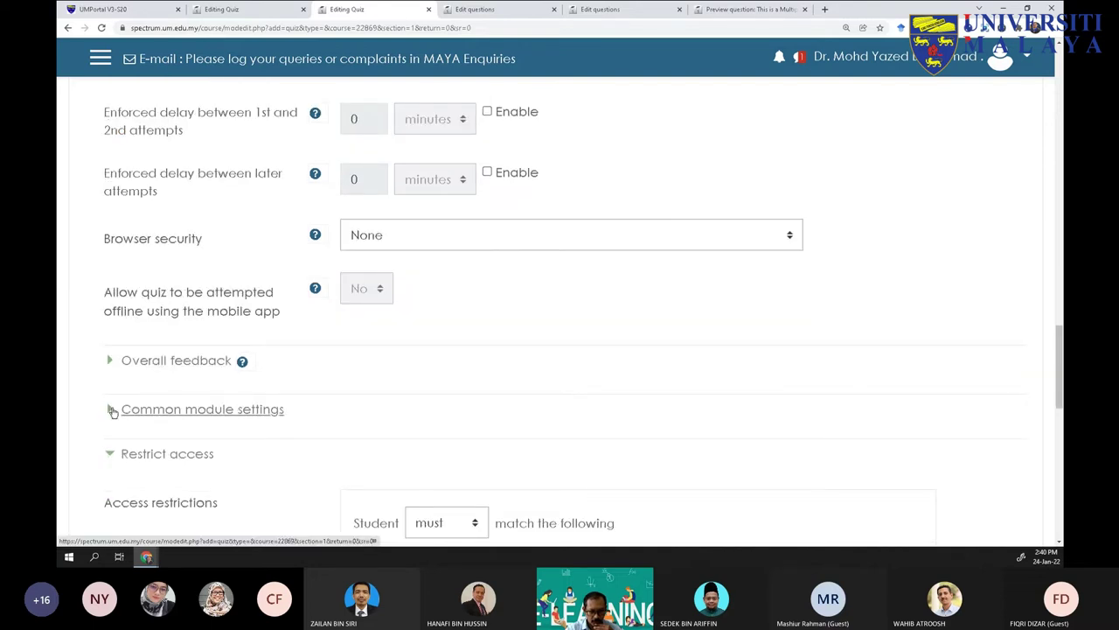
{"action": "scroll", "coordinate": [112, 411], "scroll_direction": "down", "scroll_amount": 2}
{"action": "scroll", "coordinate": [110, 408], "scroll_direction": "down", "scroll_amount": 2}
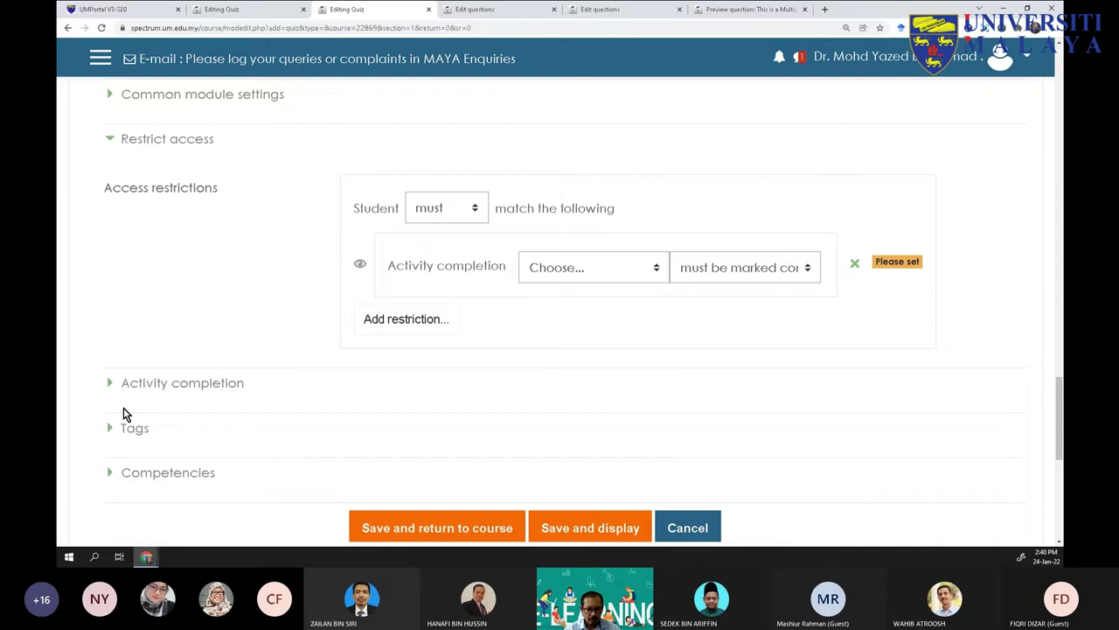
{"action": "left_click", "coordinate": [110, 384]}
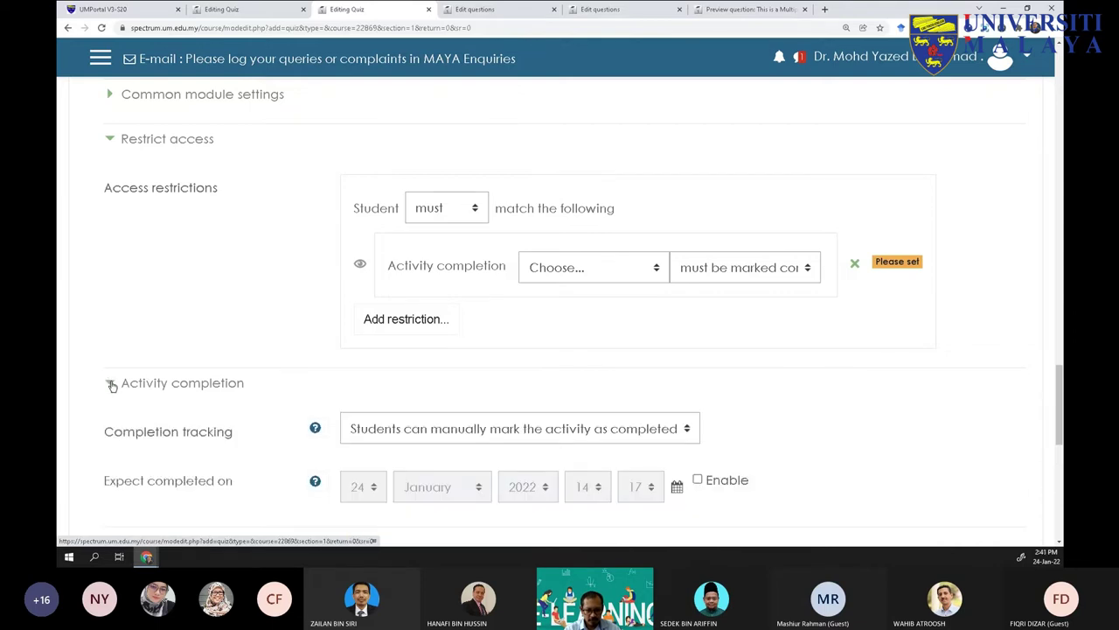
Collapse Activity completion and expand the Tags and Competencies sections to view their settings
{"action": "left_click", "coordinate": [111, 385]}
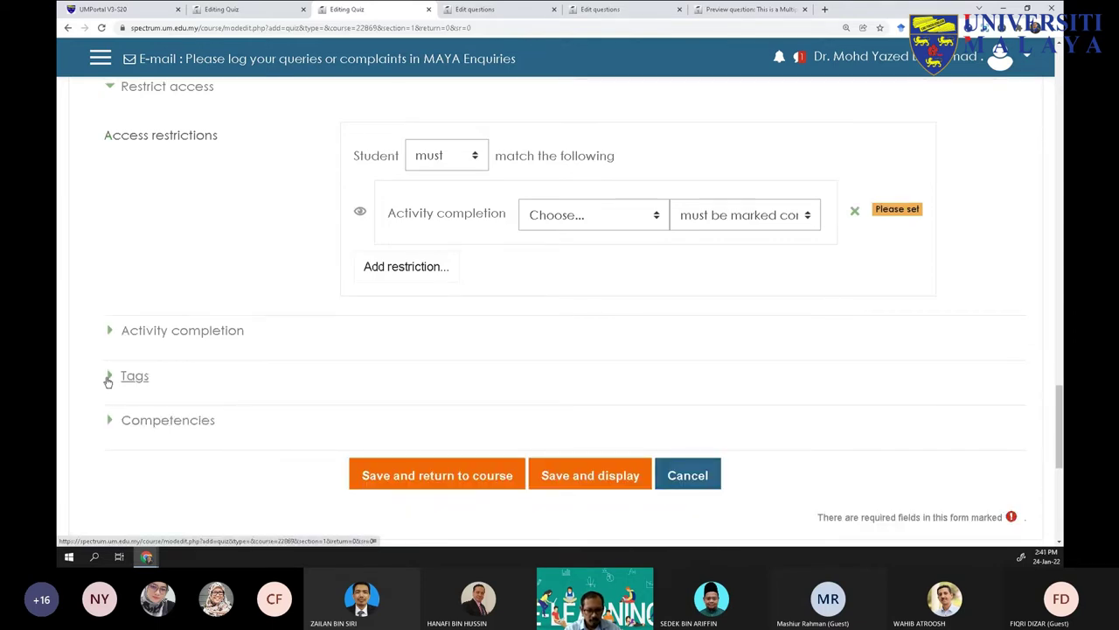
{"action": "left_click", "coordinate": [109, 377]}
{"action": "scroll", "coordinate": [109, 383], "scroll_direction": "down", "scroll_amount": 2}
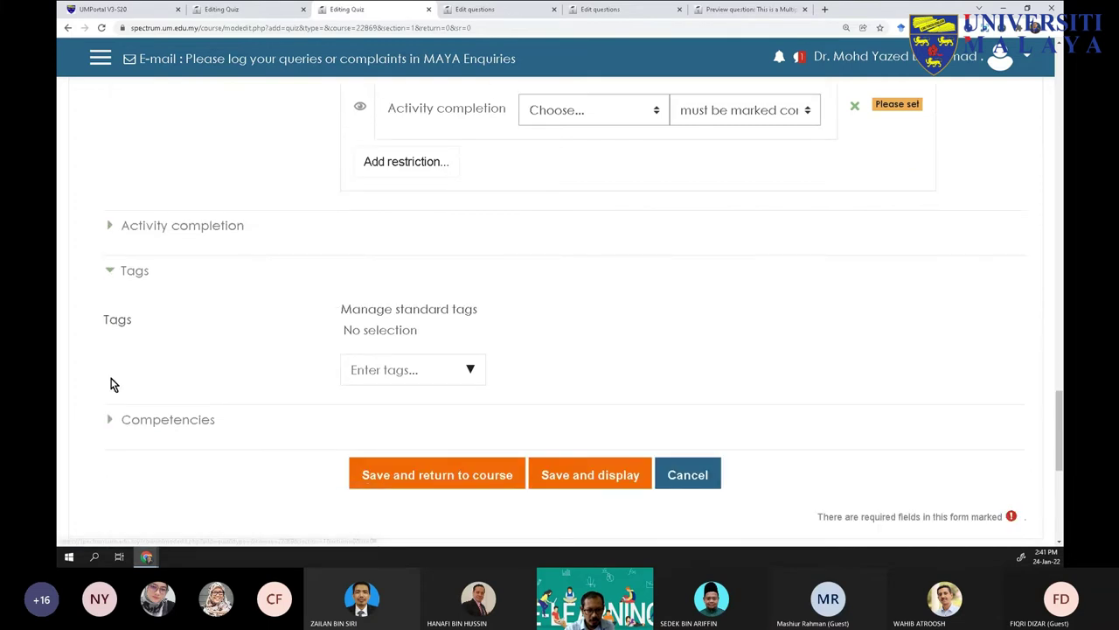
{"action": "left_click", "coordinate": [107, 424]}
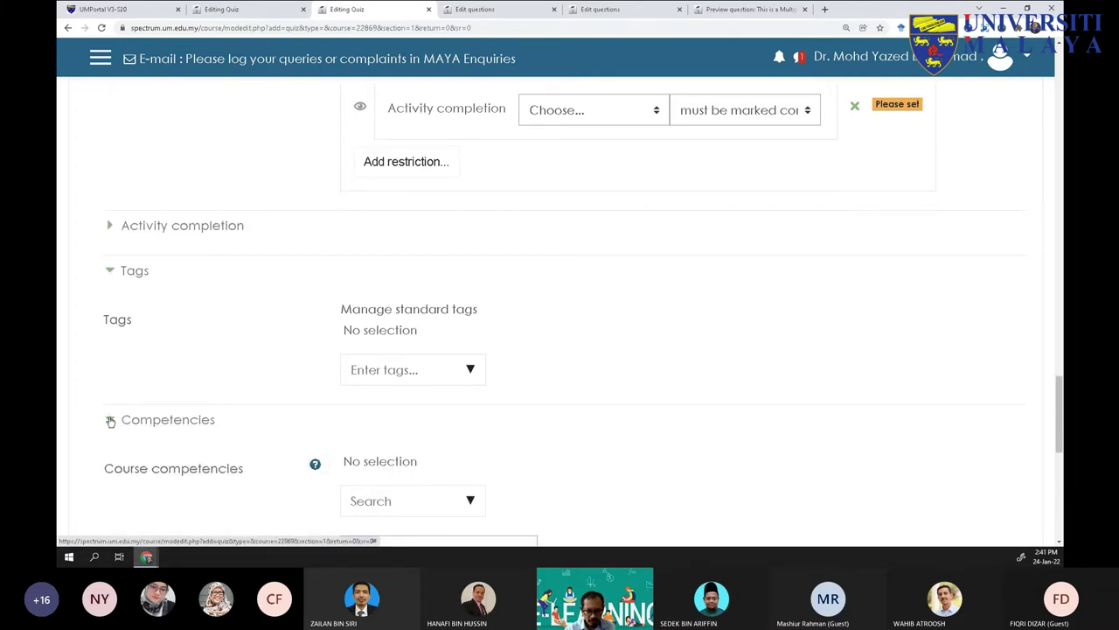
{"action": "scroll", "coordinate": [110, 421], "scroll_direction": "down", "scroll_amount": 1}
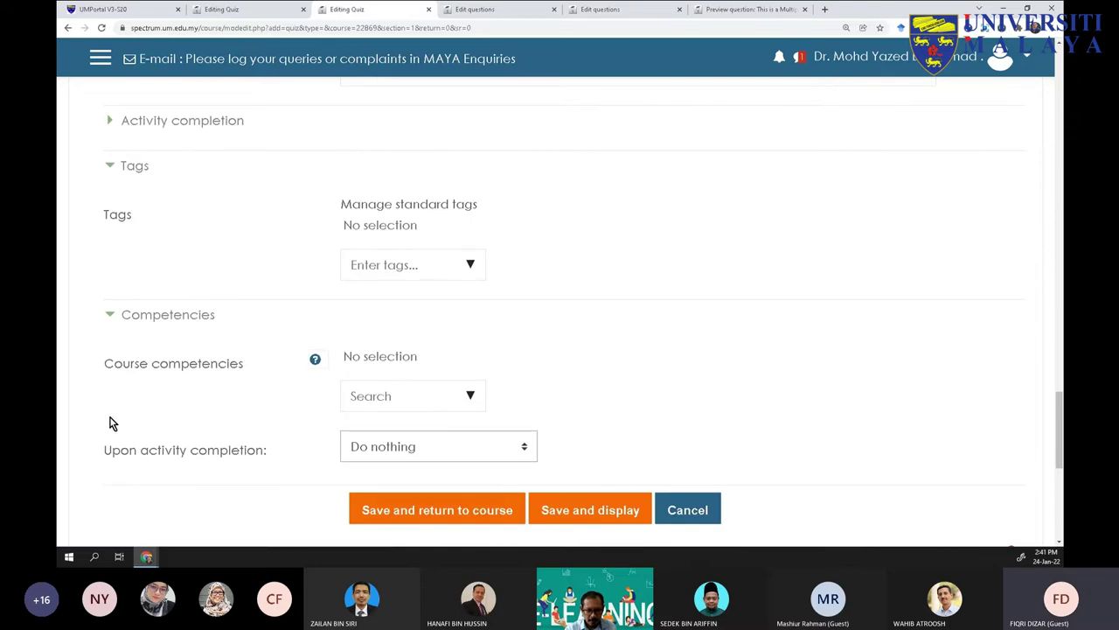
Expand the Grade section and set the Grading method to Average grade, reviewing the other grading options
{"action": "scroll", "coordinate": [110, 423], "scroll_direction": "up", "scroll_amount": 12}
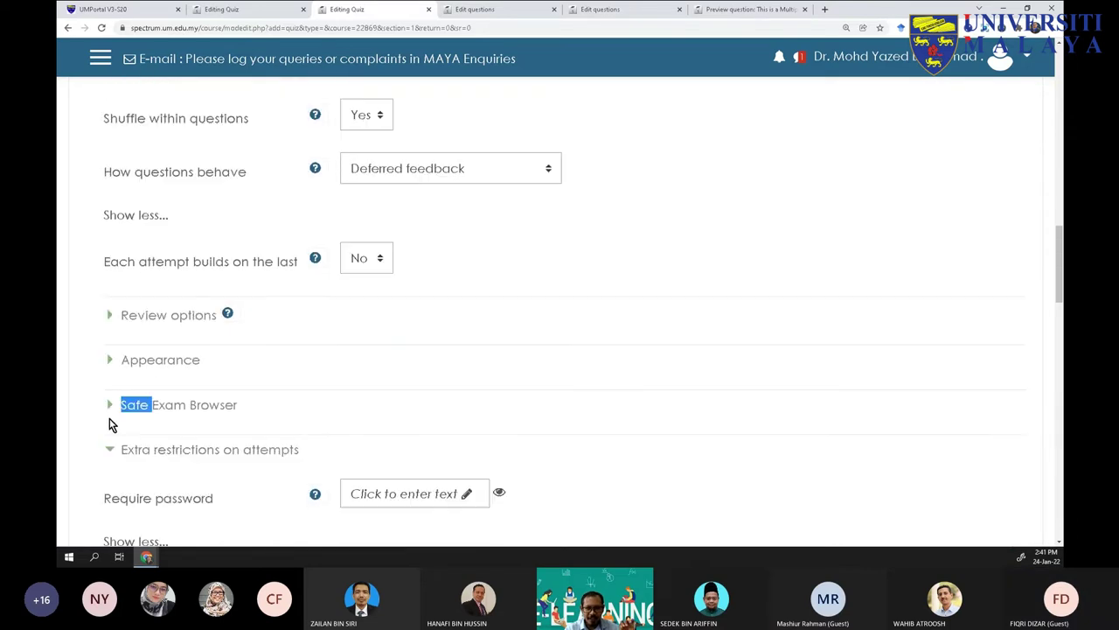
{"action": "scroll", "coordinate": [109, 424], "scroll_direction": "up", "scroll_amount": 5}
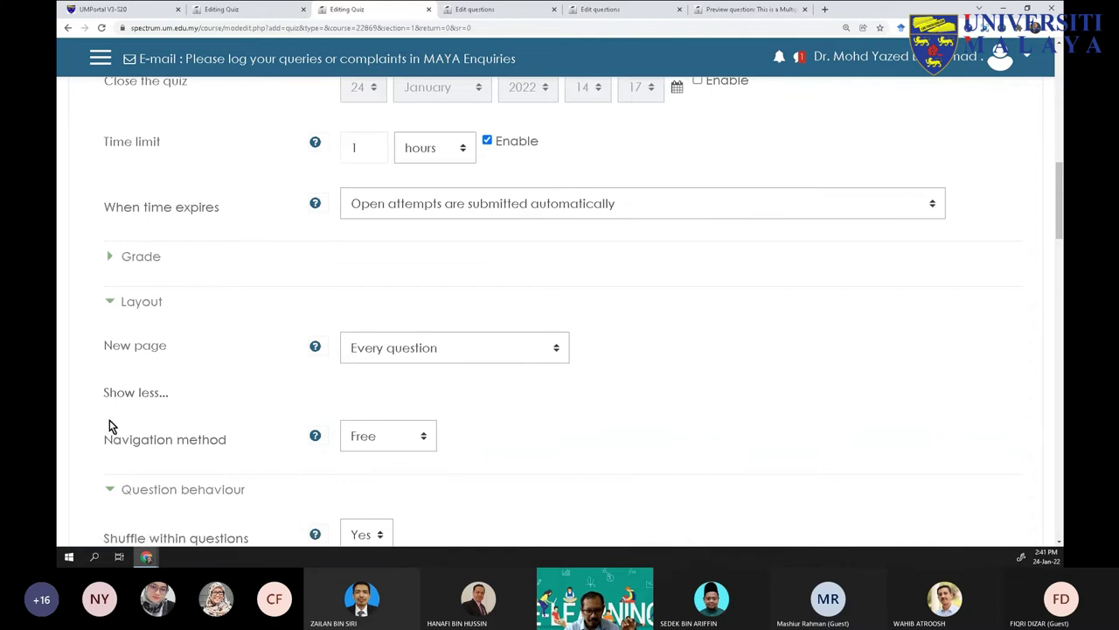
{"action": "scroll", "coordinate": [110, 425], "scroll_direction": "up", "scroll_amount": 1}
{"action": "left_click", "coordinate": [109, 311]}
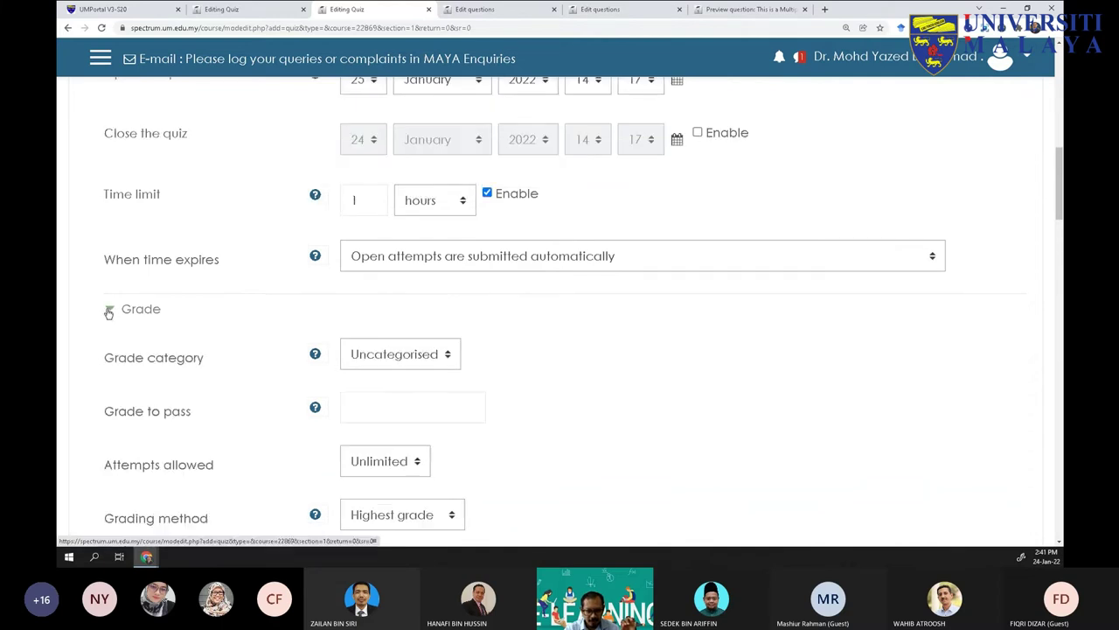
{"action": "scroll", "coordinate": [108, 313], "scroll_direction": "down", "scroll_amount": 1}
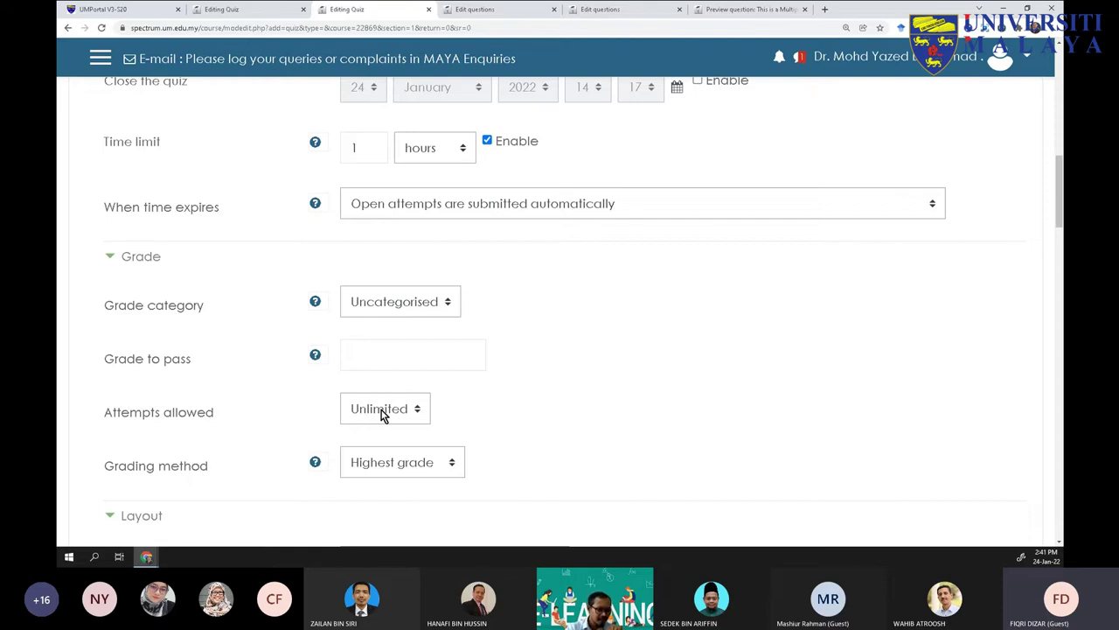
{"action": "left_click", "coordinate": [382, 471]}
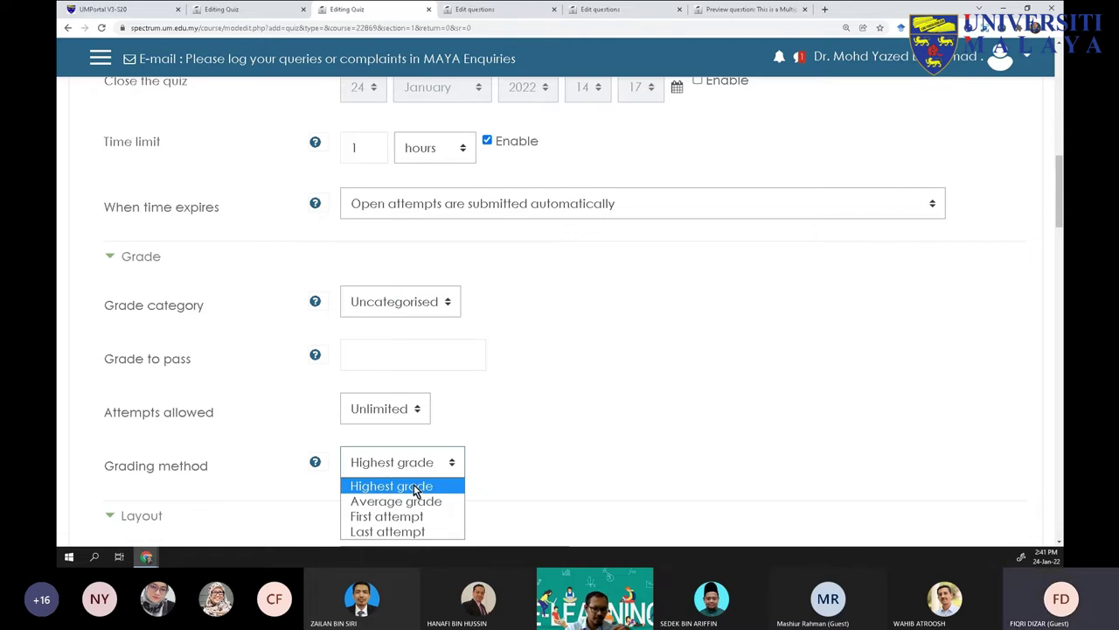
{"action": "left_click", "coordinate": [413, 487]}
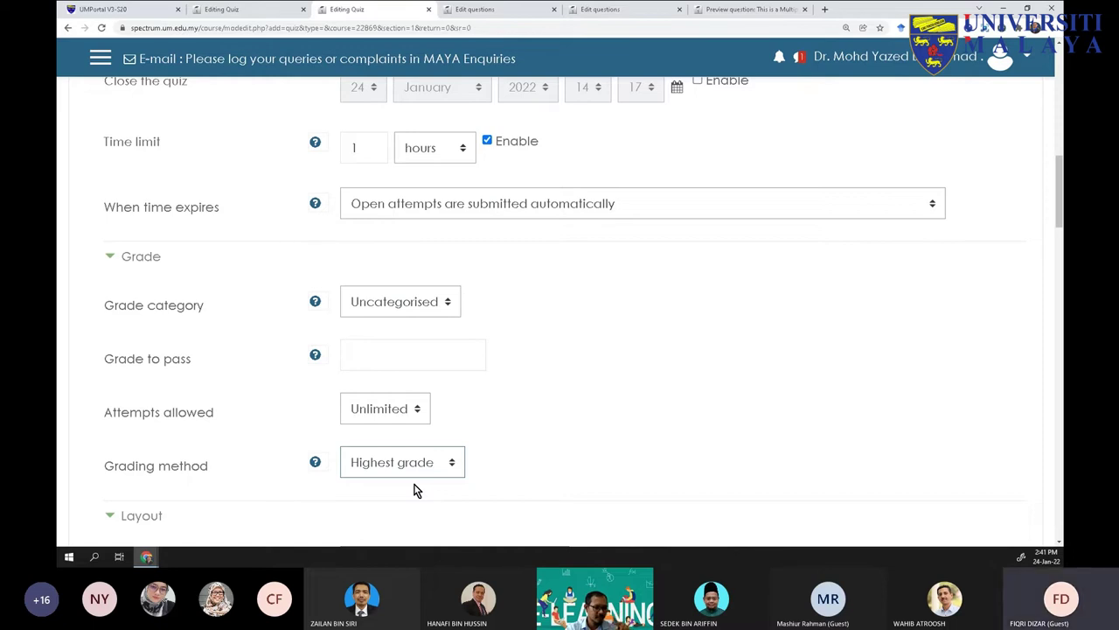
{"action": "left_click", "coordinate": [417, 473]}
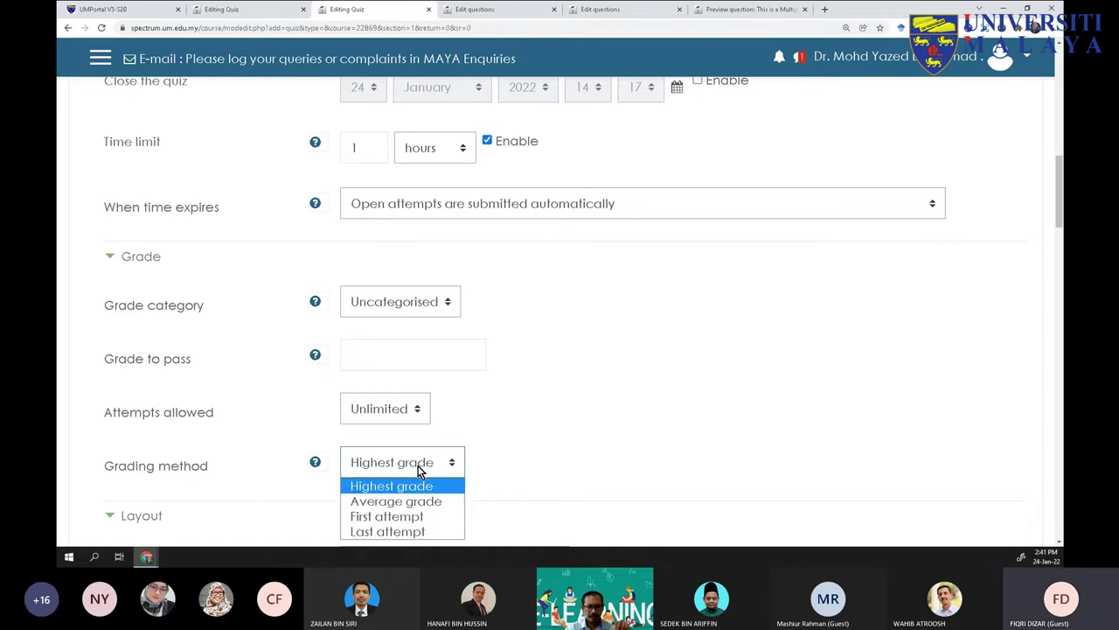
{"action": "left_click", "coordinate": [417, 501]}
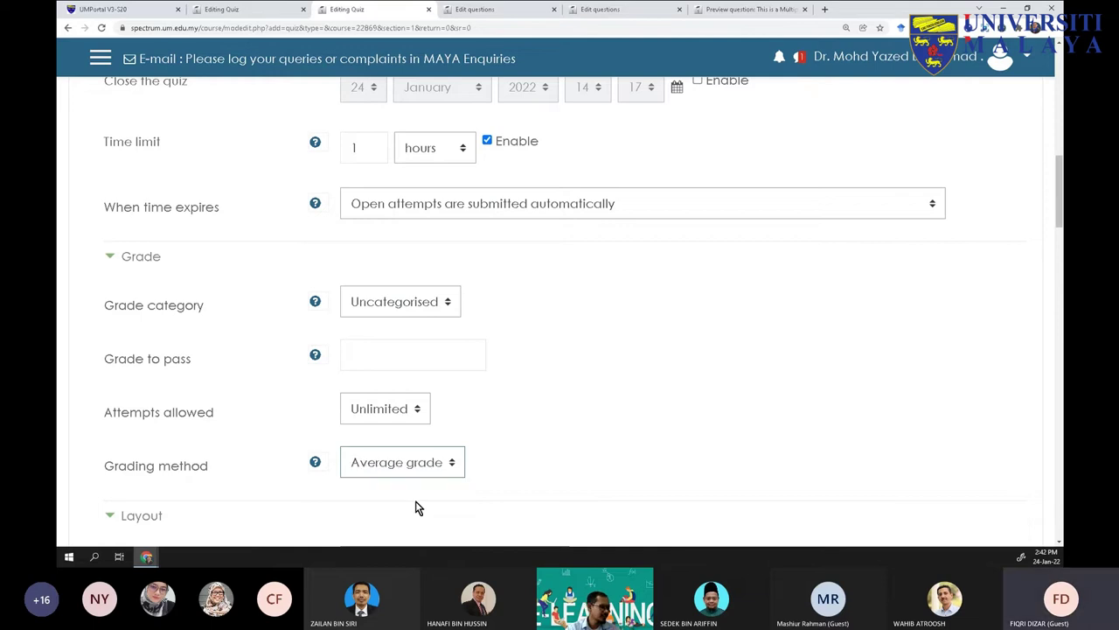
{"action": "left_click", "coordinate": [407, 470]}
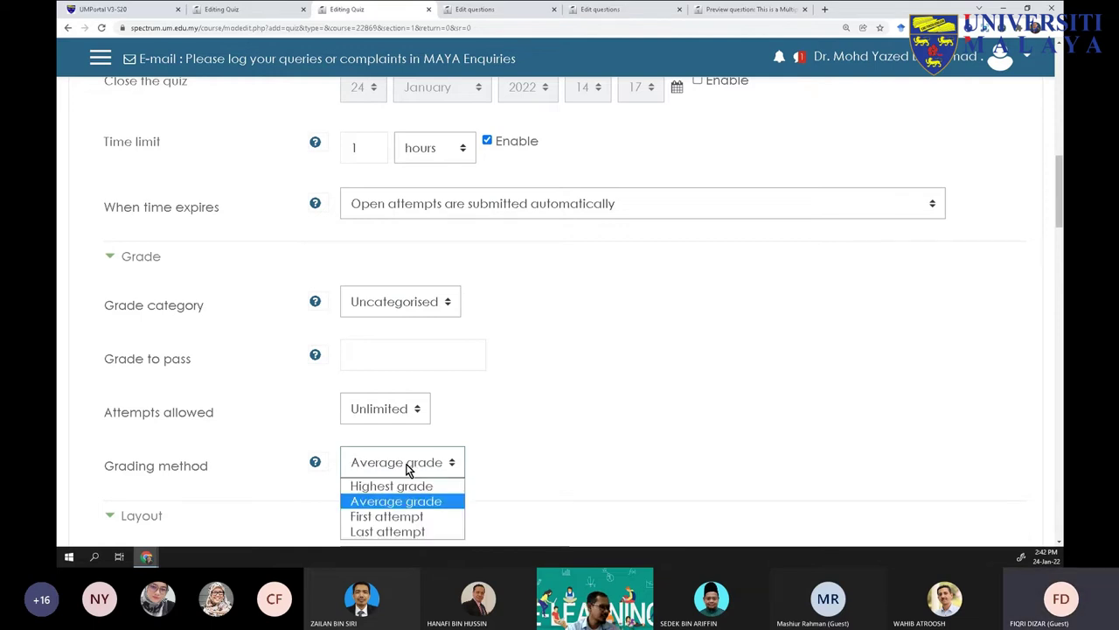
{"action": "left_click", "coordinate": [562, 441]}
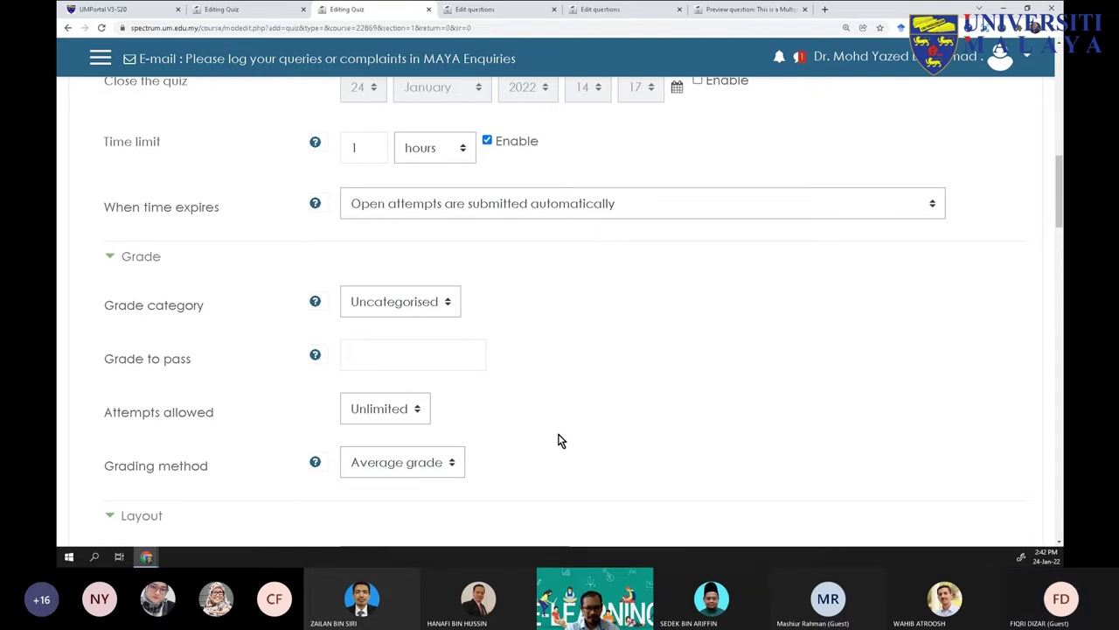
Review the Attempts allowed choices, keep Unlimited, and look over the Timing settings
{"action": "left_click", "coordinate": [382, 413]}
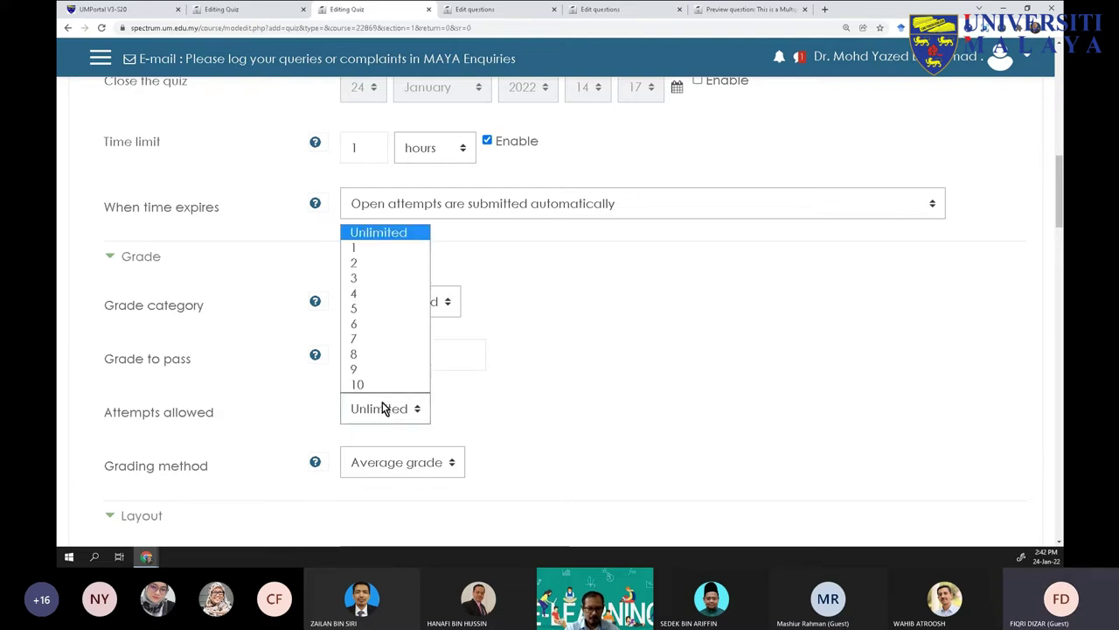
{"action": "left_click", "coordinate": [388, 238]}
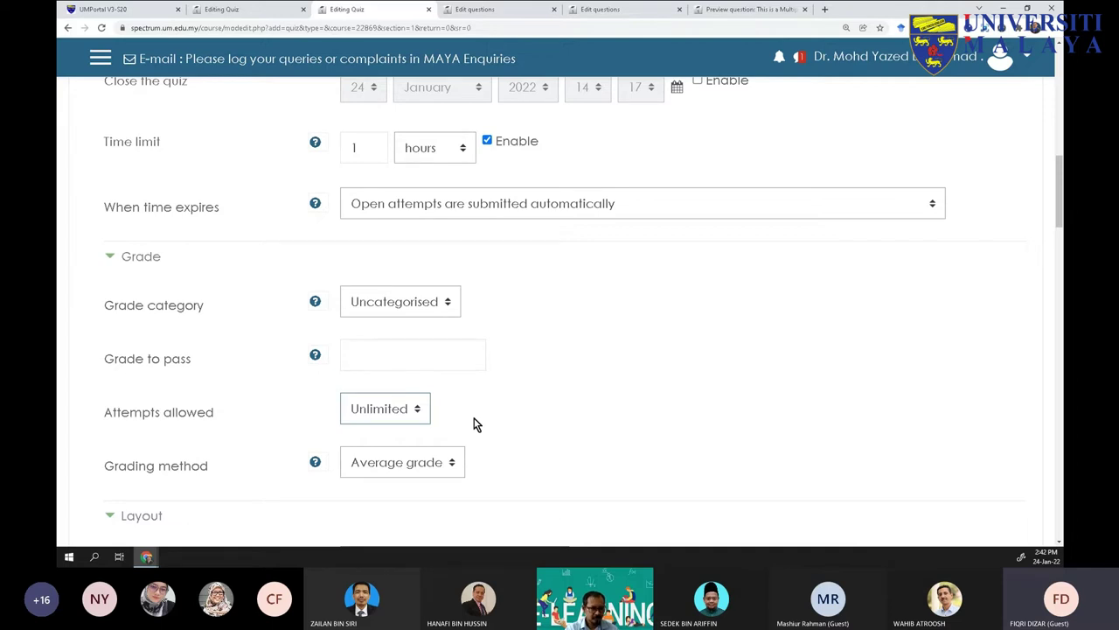
{"action": "scroll", "coordinate": [473, 424], "scroll_direction": "up", "scroll_amount": 1}
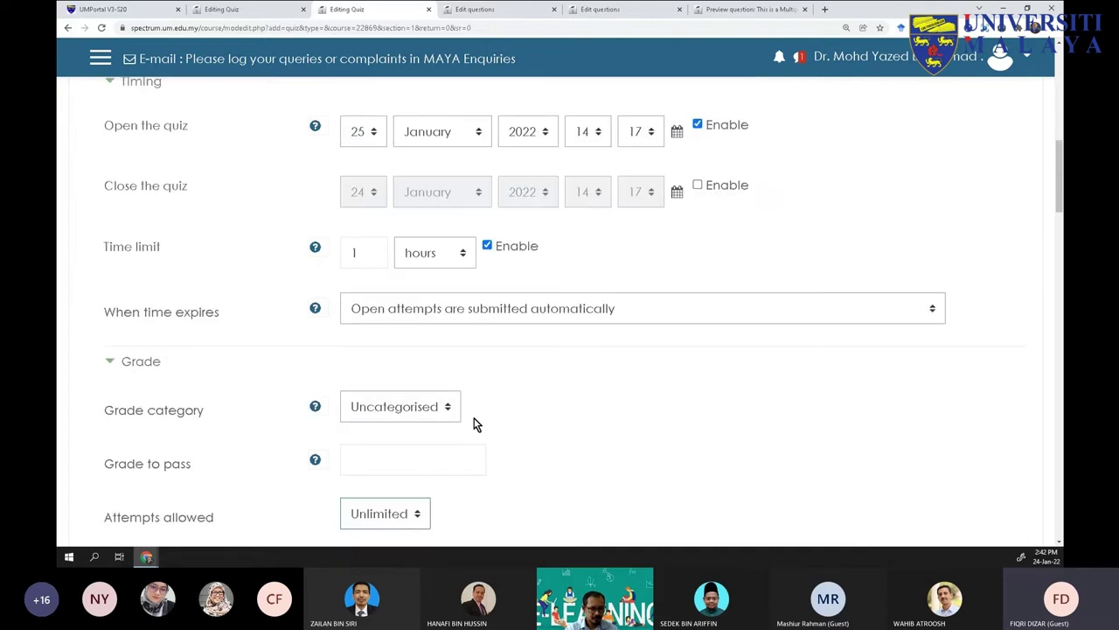
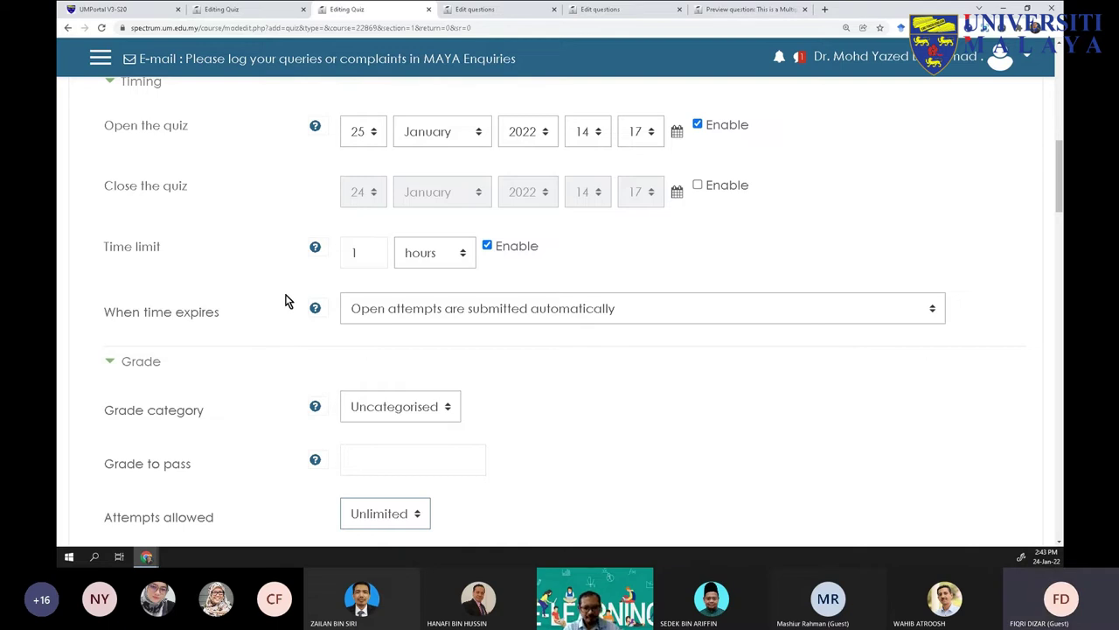
View the activities selectable for the Activity completion restriction under Restrict access, then remove that restriction
{"action": "scroll", "coordinate": [284, 301], "scroll_direction": "down", "scroll_amount": 2}
{"action": "scroll", "coordinate": [280, 303], "scroll_direction": "down", "scroll_amount": 3}
{"action": "scroll", "coordinate": [282, 302], "scroll_direction": "down", "scroll_amount": 6}
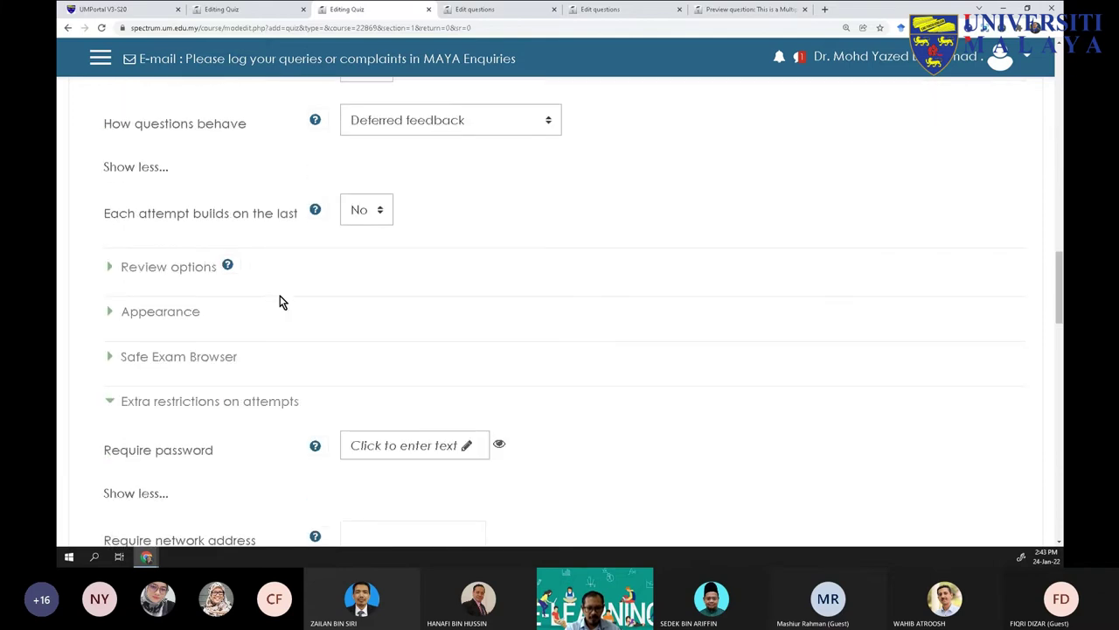
{"action": "scroll", "coordinate": [281, 301], "scroll_direction": "down", "scroll_amount": 2}
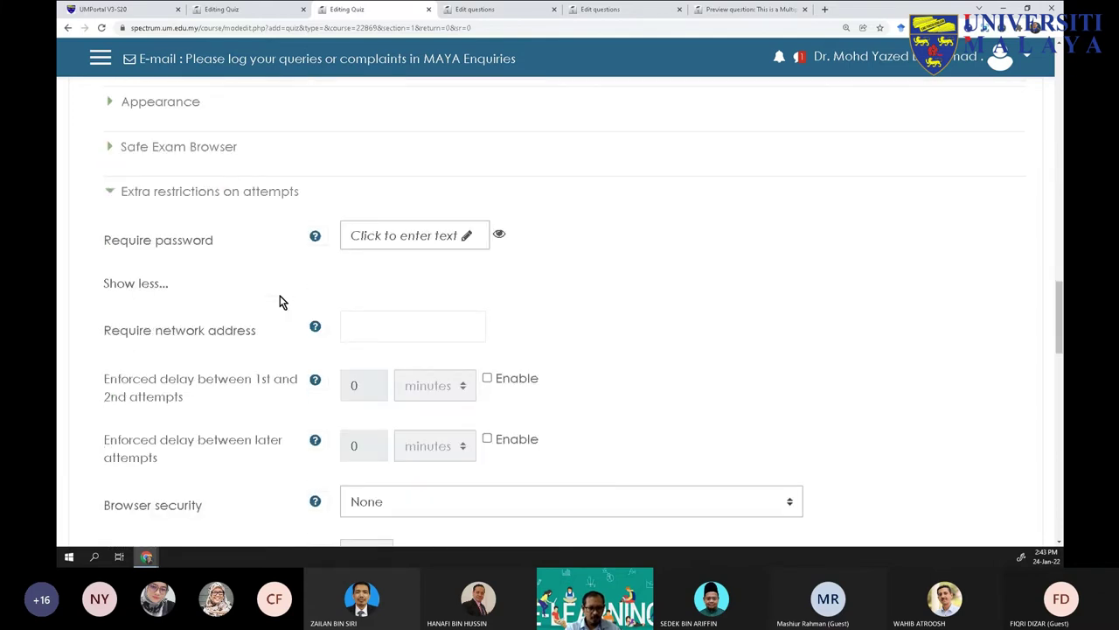
{"action": "scroll", "coordinate": [281, 302], "scroll_direction": "down", "scroll_amount": 5}
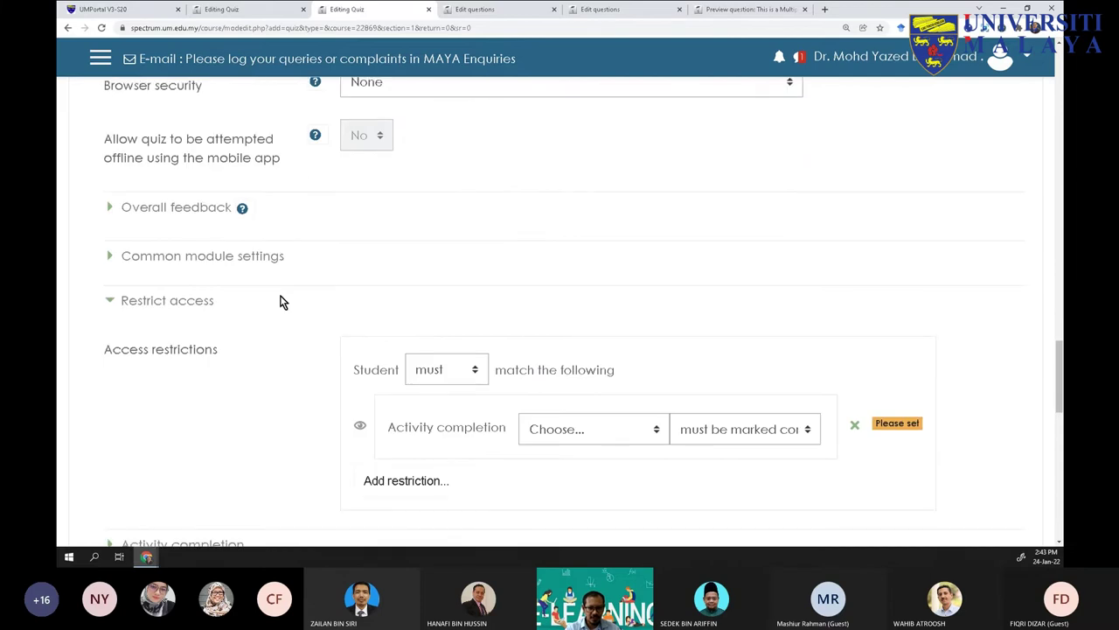
{"action": "scroll", "coordinate": [282, 302], "scroll_direction": "down", "scroll_amount": 1}
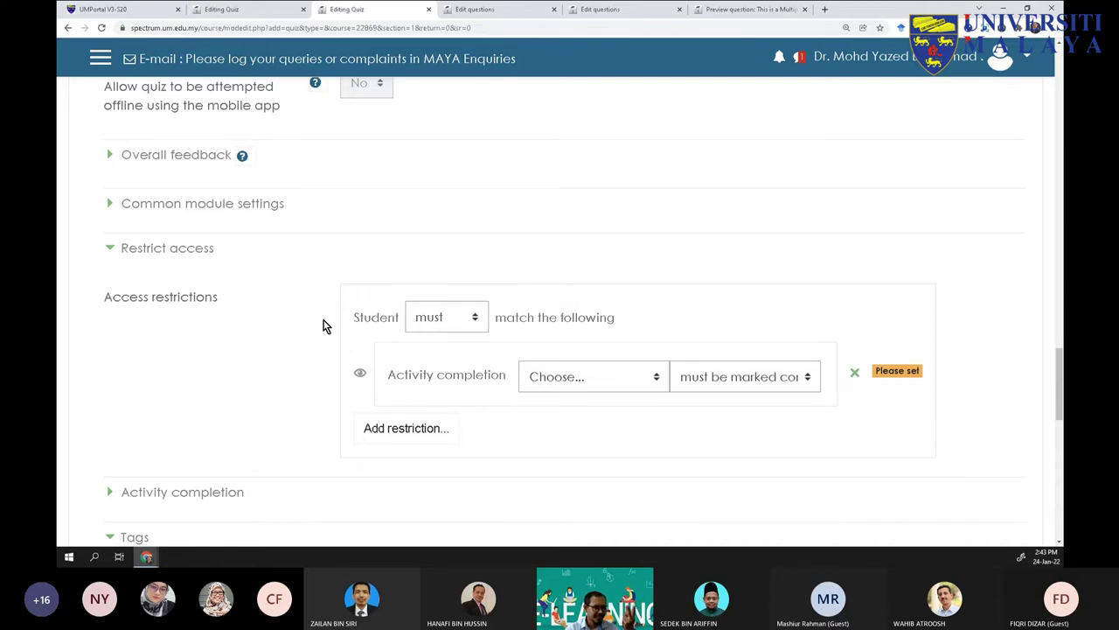
{"action": "scroll", "coordinate": [445, 396], "scroll_direction": "down", "scroll_amount": 2}
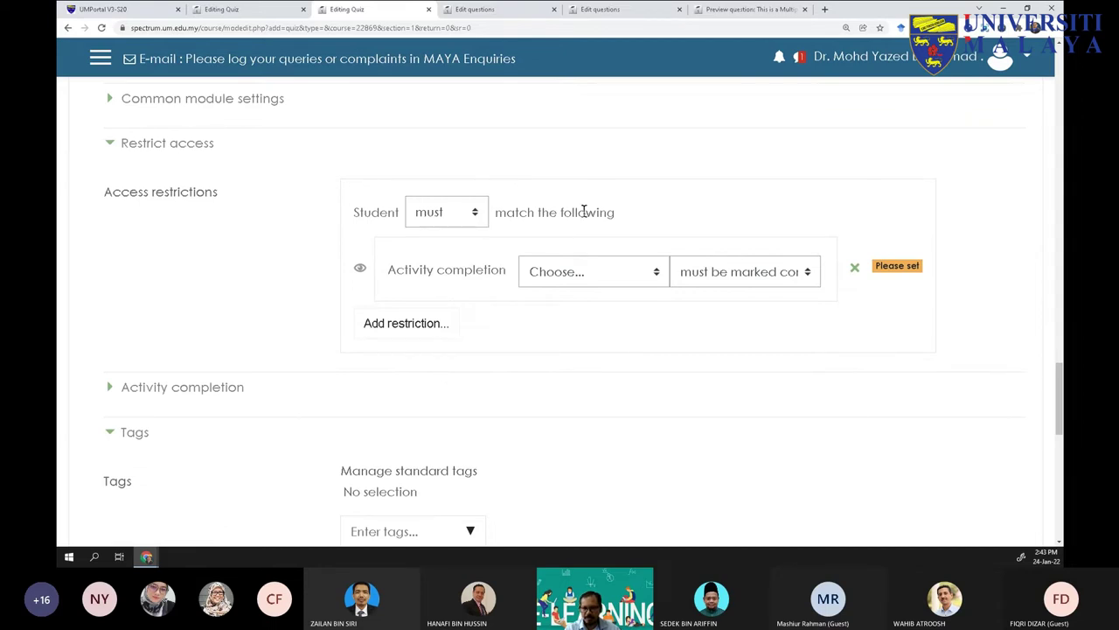
{"action": "left_click", "coordinate": [573, 273]}
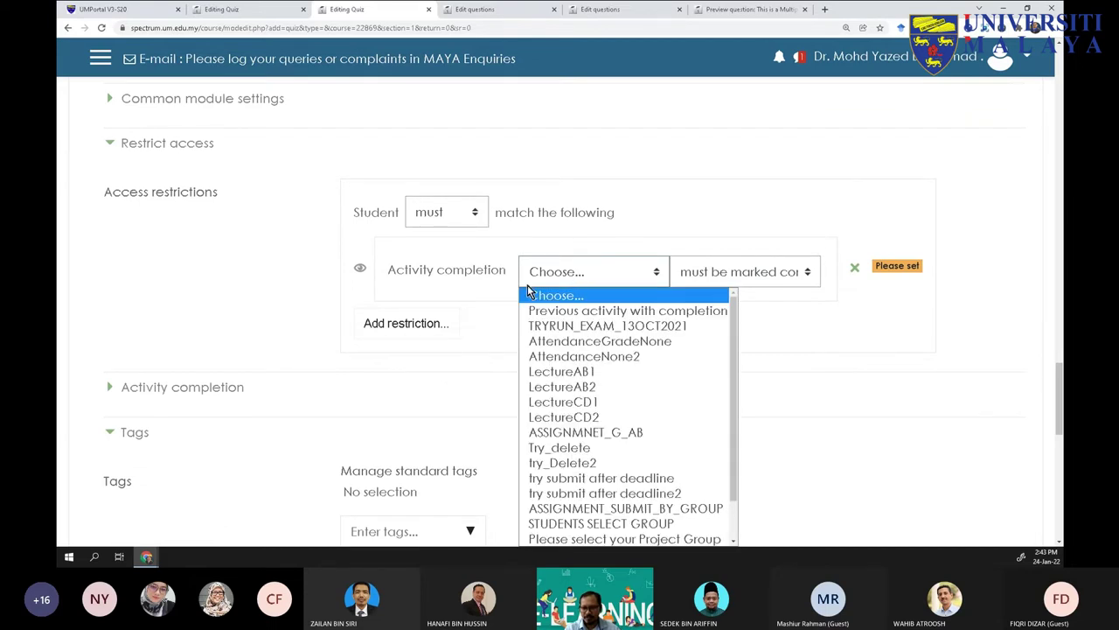
{"action": "left_click", "coordinate": [452, 288]}
{"action": "left_click", "coordinate": [853, 267]}
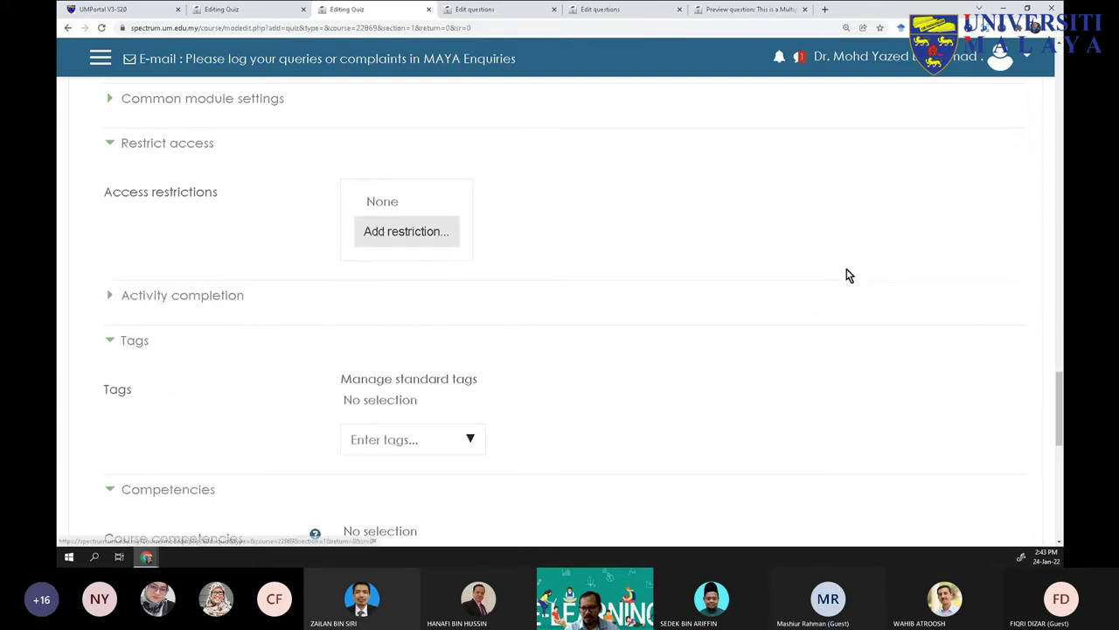
Add a Grouping access restriction set to GRP_AB
{"action": "left_click", "coordinate": [439, 250]}
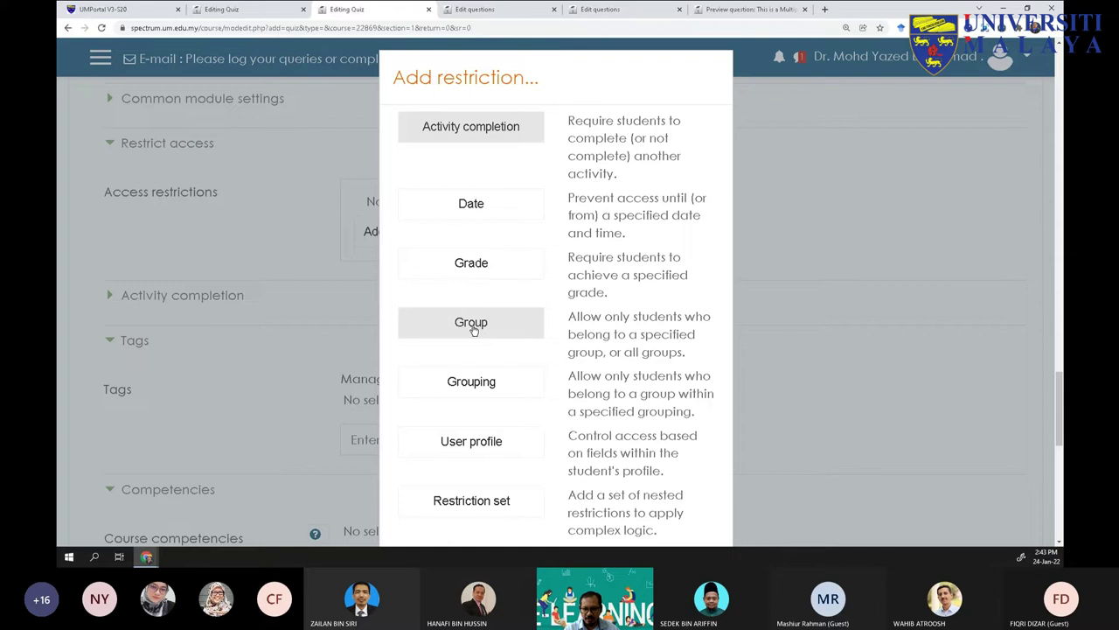
{"action": "left_click", "coordinate": [471, 382]}
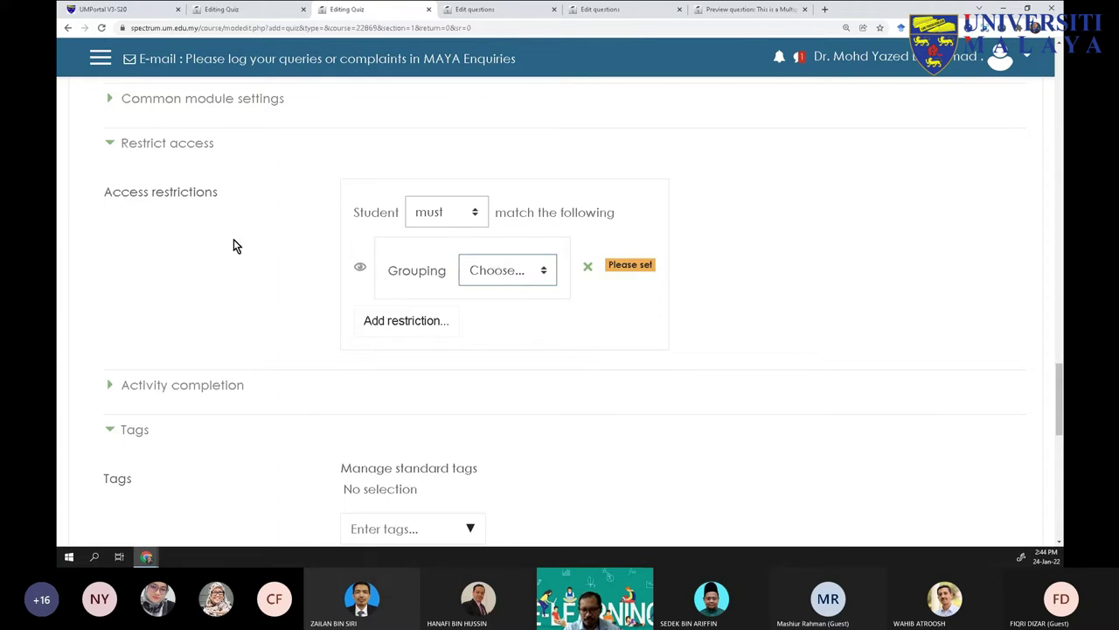
{"action": "left_click", "coordinate": [503, 276]}
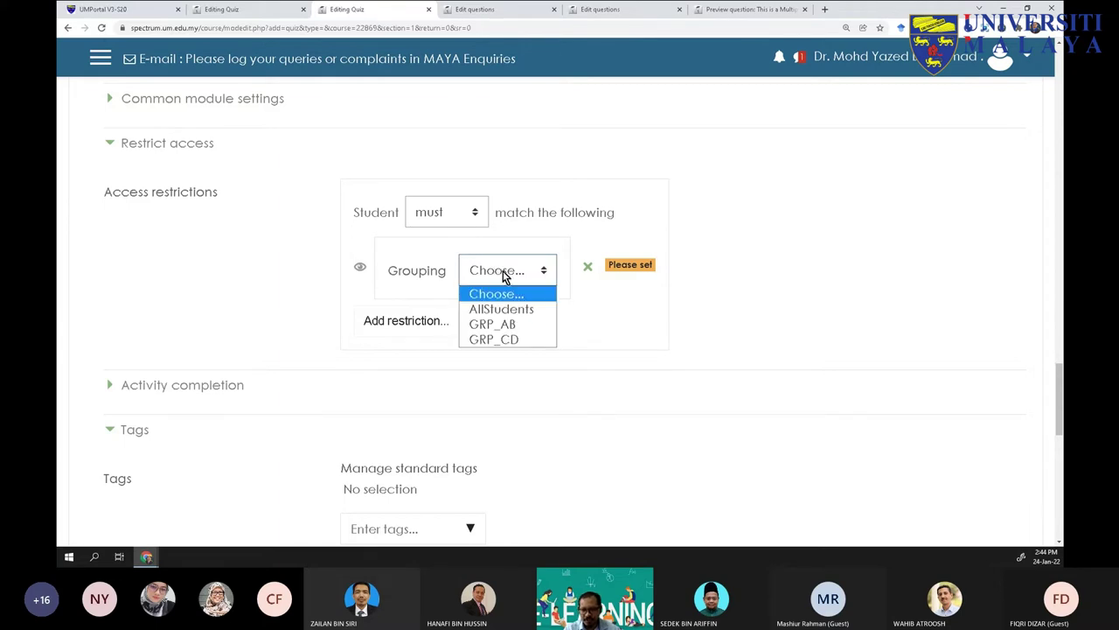
{"action": "left_click", "coordinate": [503, 327]}
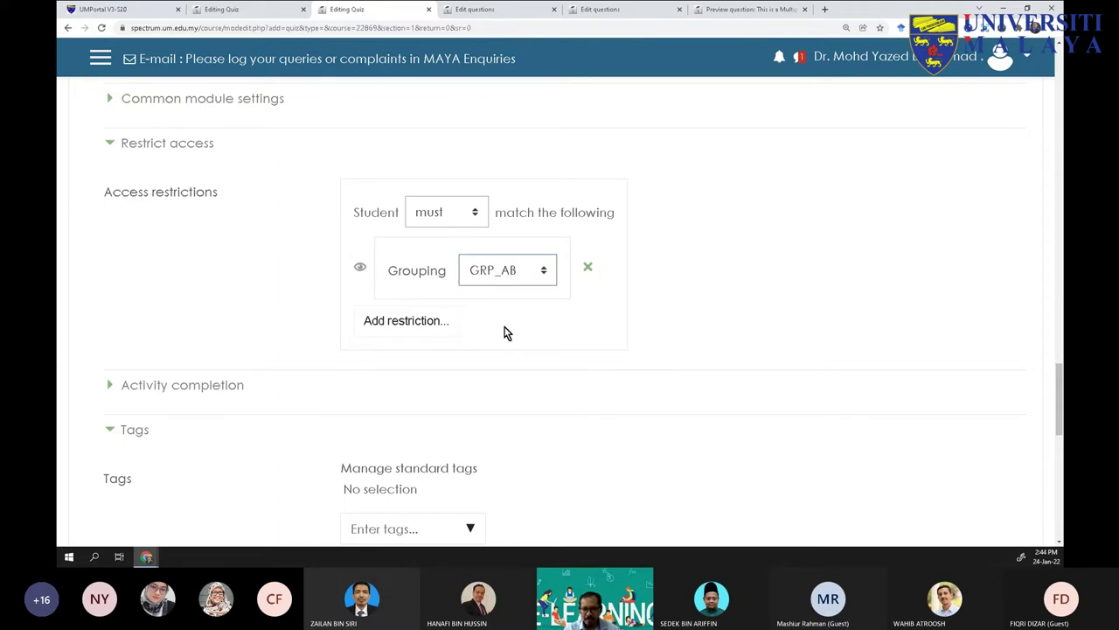
Add a Group access restriction set to Group D
{"action": "left_click", "coordinate": [387, 331]}
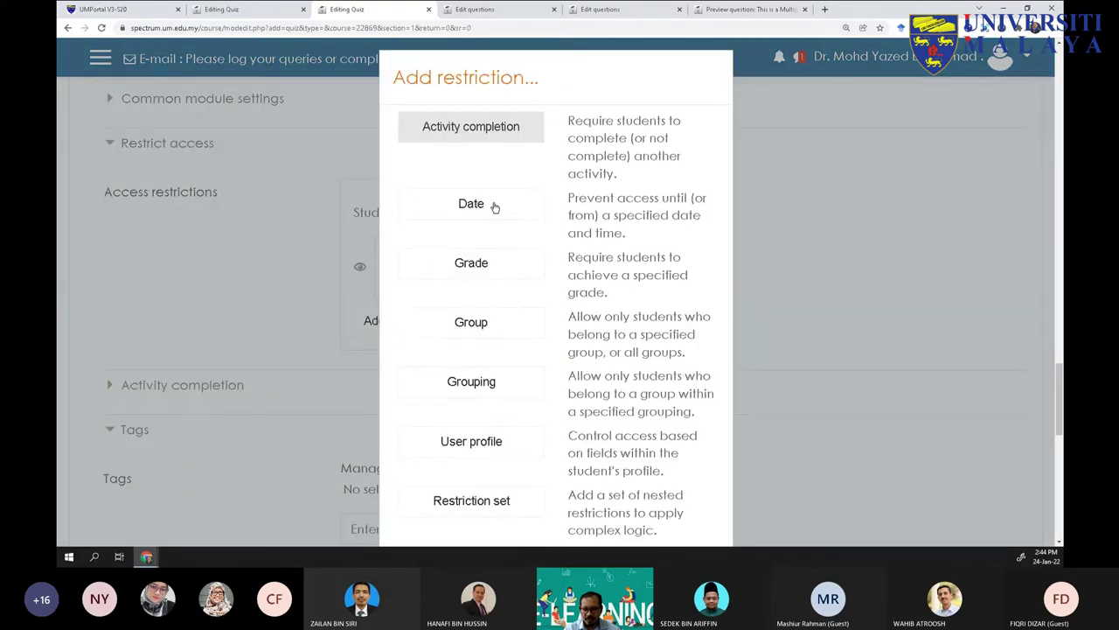
{"action": "left_click", "coordinate": [514, 320]}
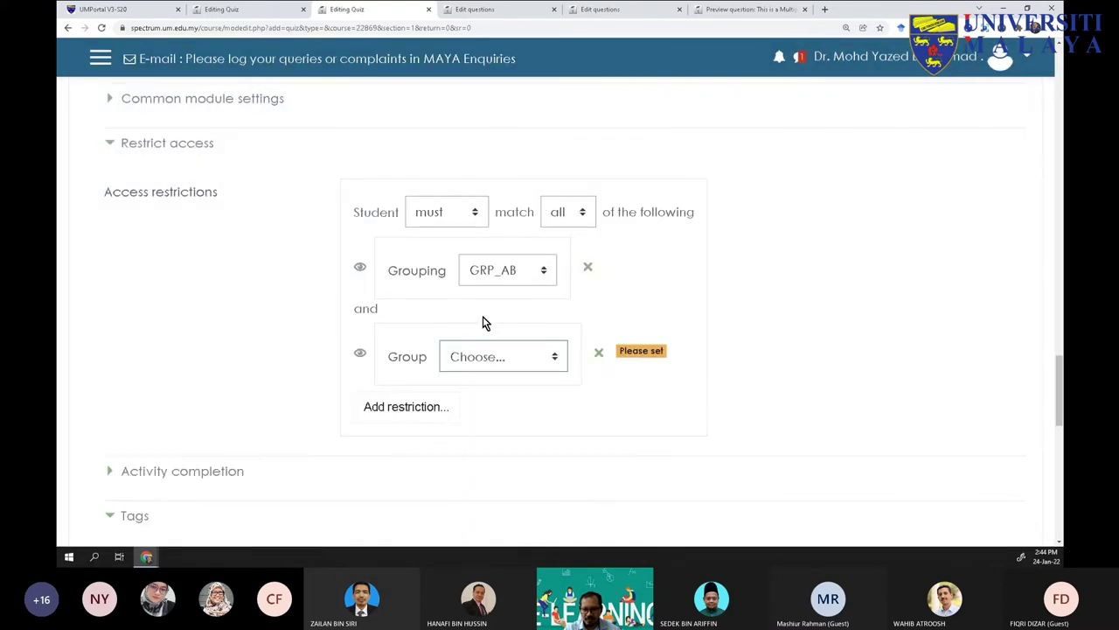
{"action": "left_click", "coordinate": [521, 368]}
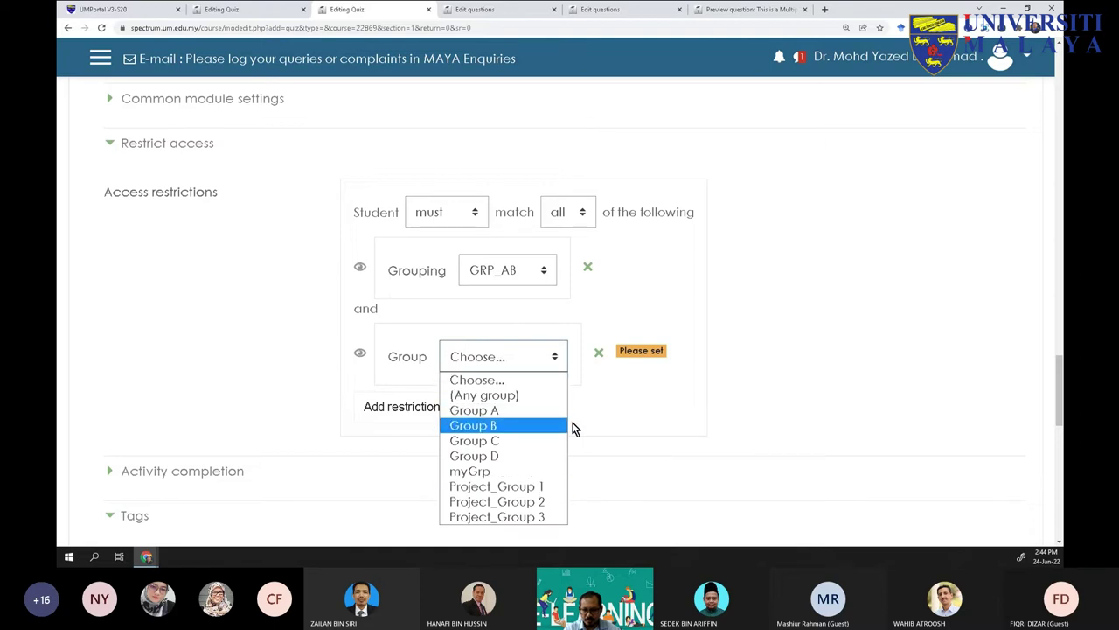
{"action": "left_click", "coordinate": [506, 456]}
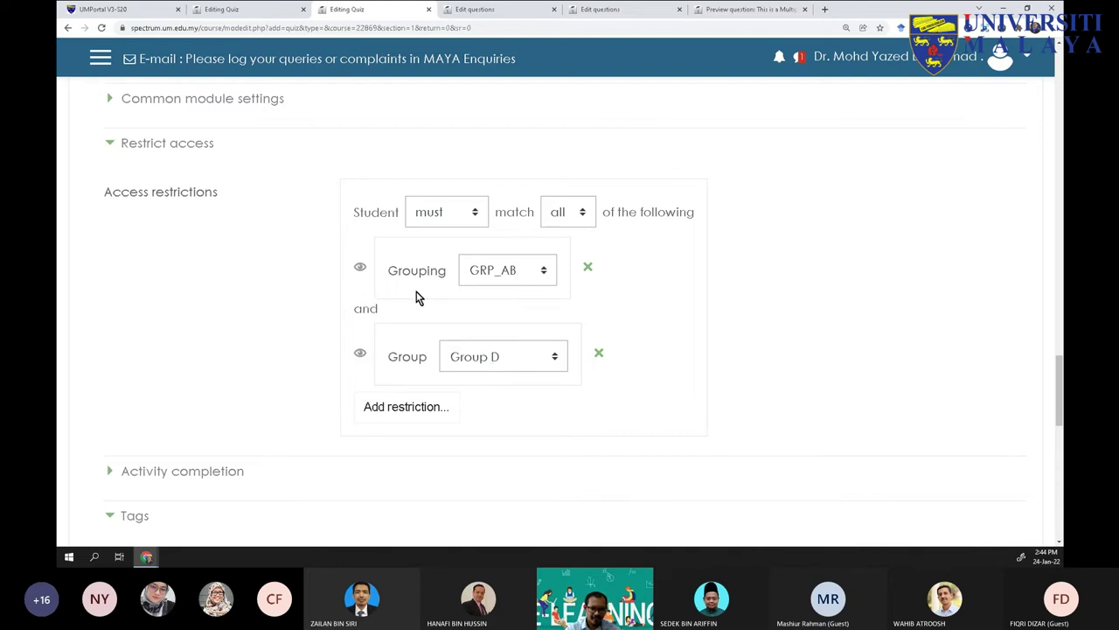
Set the access restrictions to match any of the conditions and remove the GRP_AB grouping restriction
{"action": "left_click", "coordinate": [566, 221]}
{"action": "left_click", "coordinate": [566, 250]}
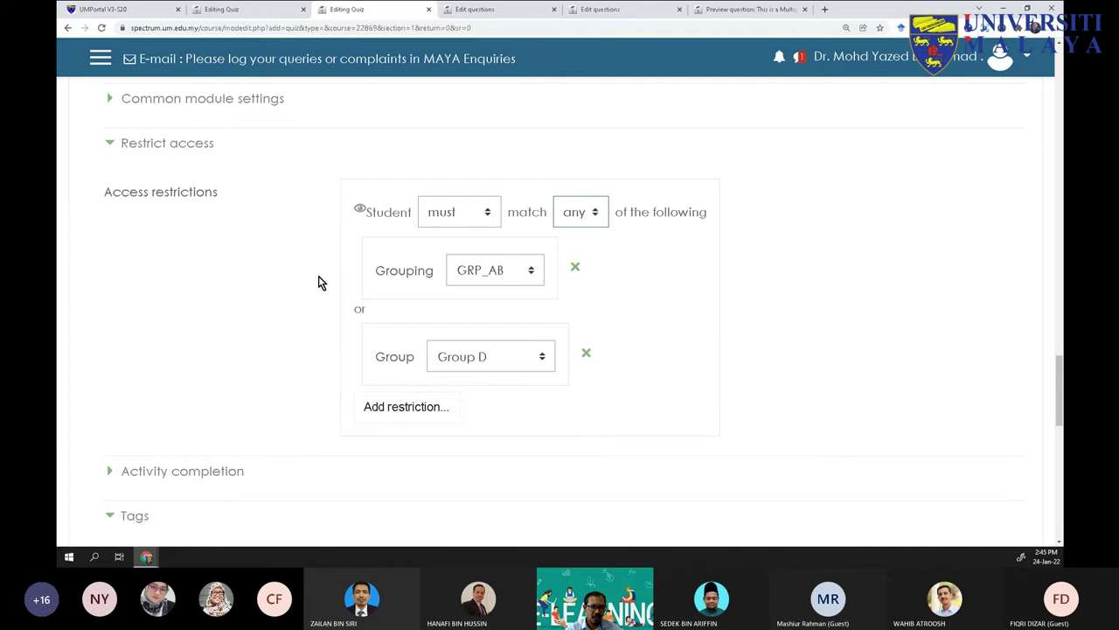
{"action": "left_click", "coordinate": [576, 267]}
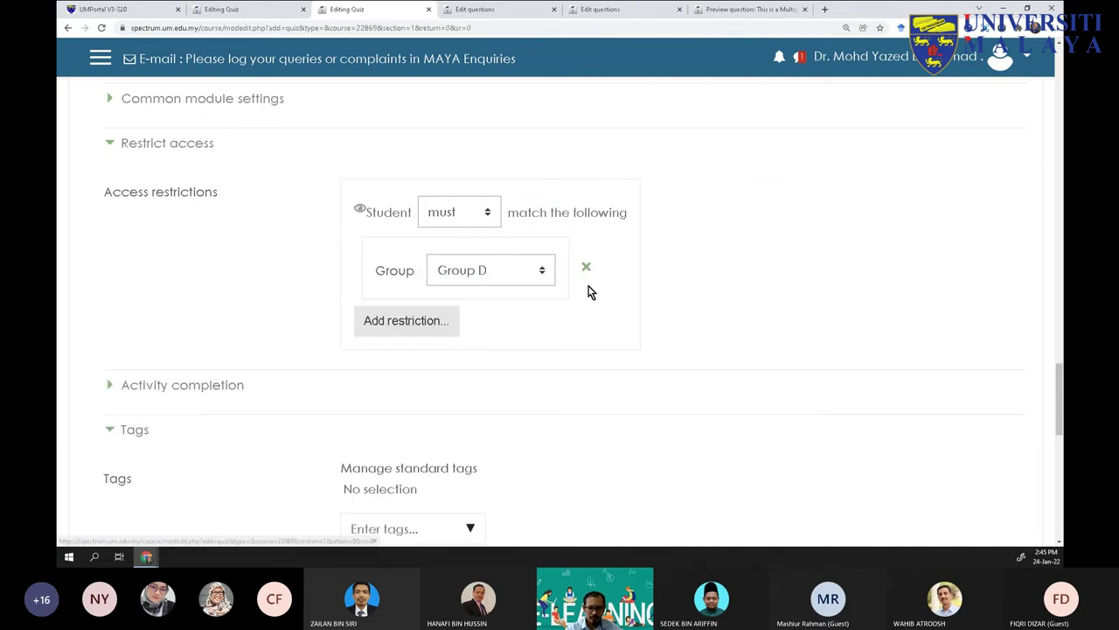
Remove the Group D access restriction, then save the quiz and display it
{"action": "left_click", "coordinate": [586, 266]}
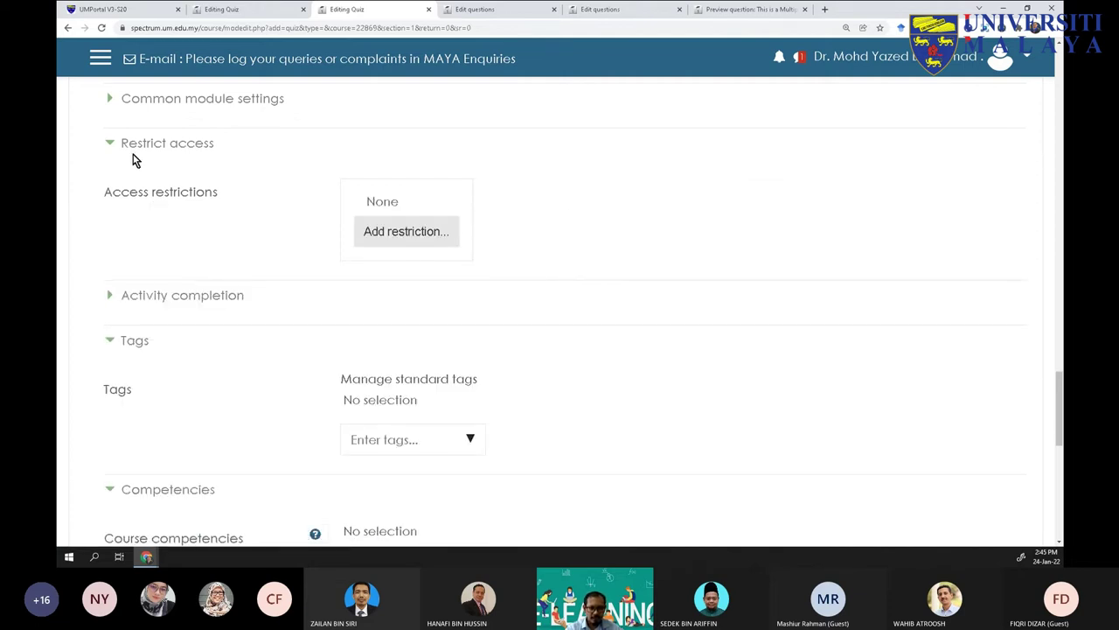
{"action": "scroll", "coordinate": [156, 207], "scroll_direction": "down", "scroll_amount": 3}
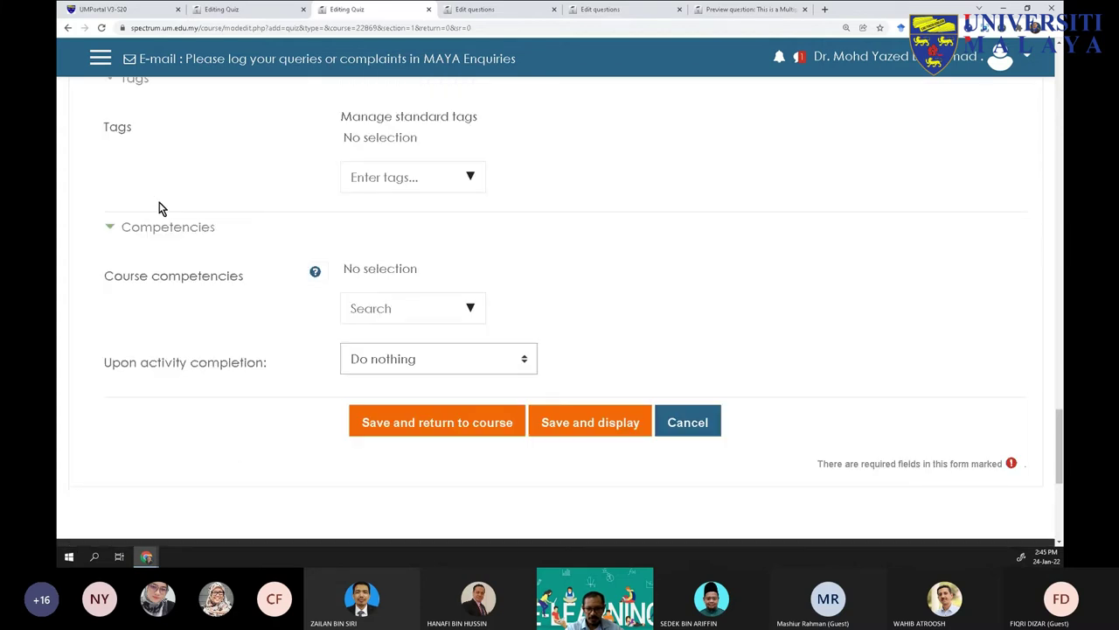
{"action": "left_click", "coordinate": [577, 432]}
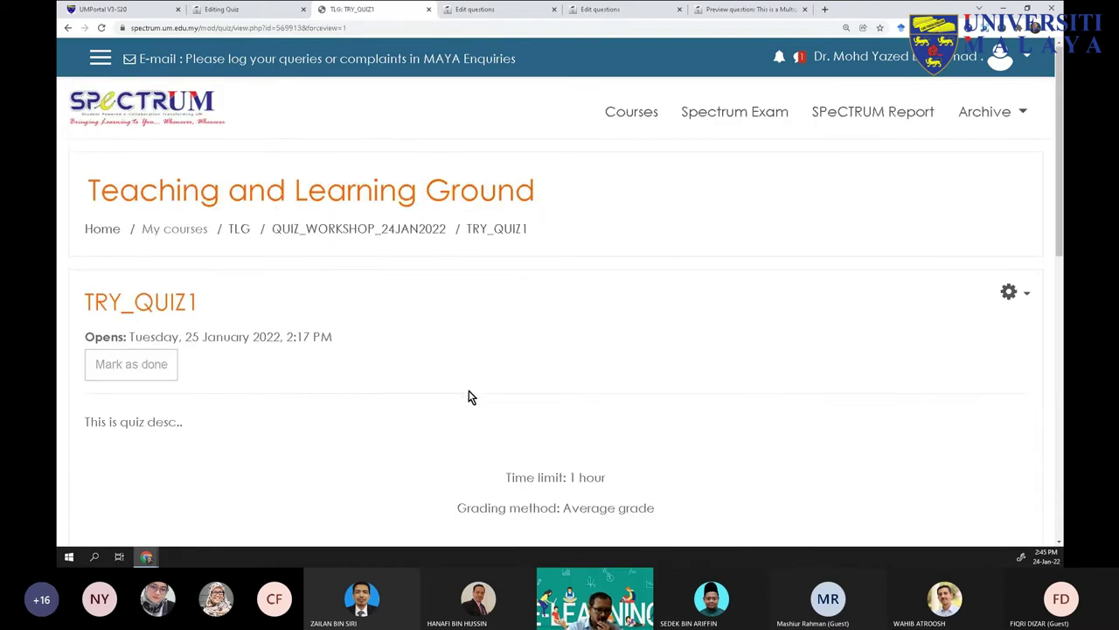
Review the TRY_QUIZ1 overview page and the management actions available for the quiz, such as Edit settings and Edit quiz
{"action": "scroll", "coordinate": [412, 352], "scroll_direction": "down", "scroll_amount": 3}
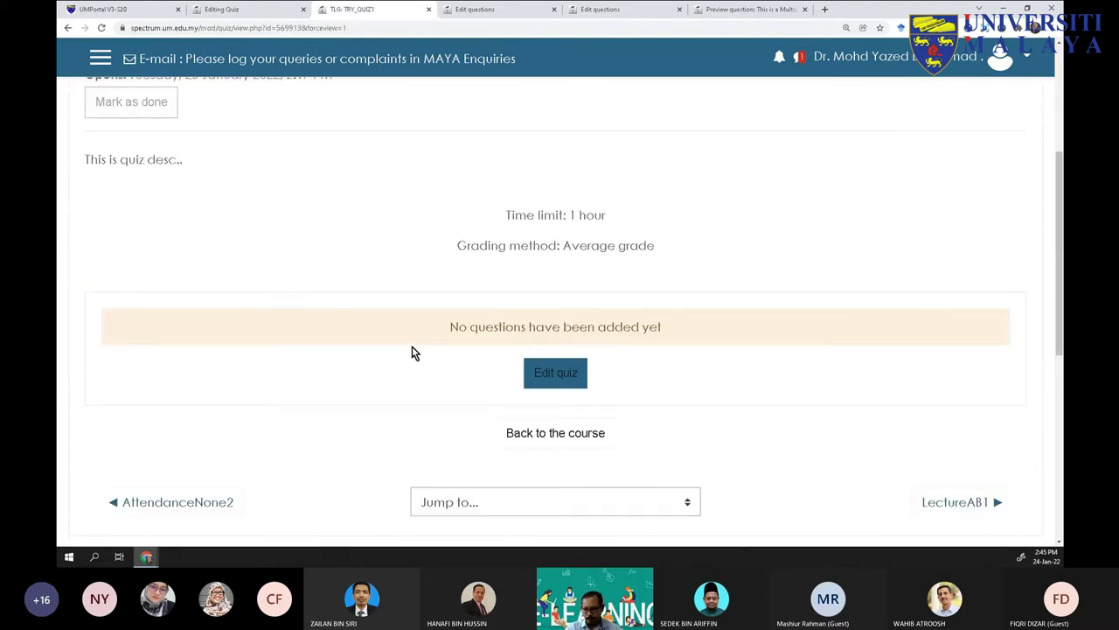
{"action": "scroll", "coordinate": [411, 353], "scroll_direction": "up", "scroll_amount": 2}
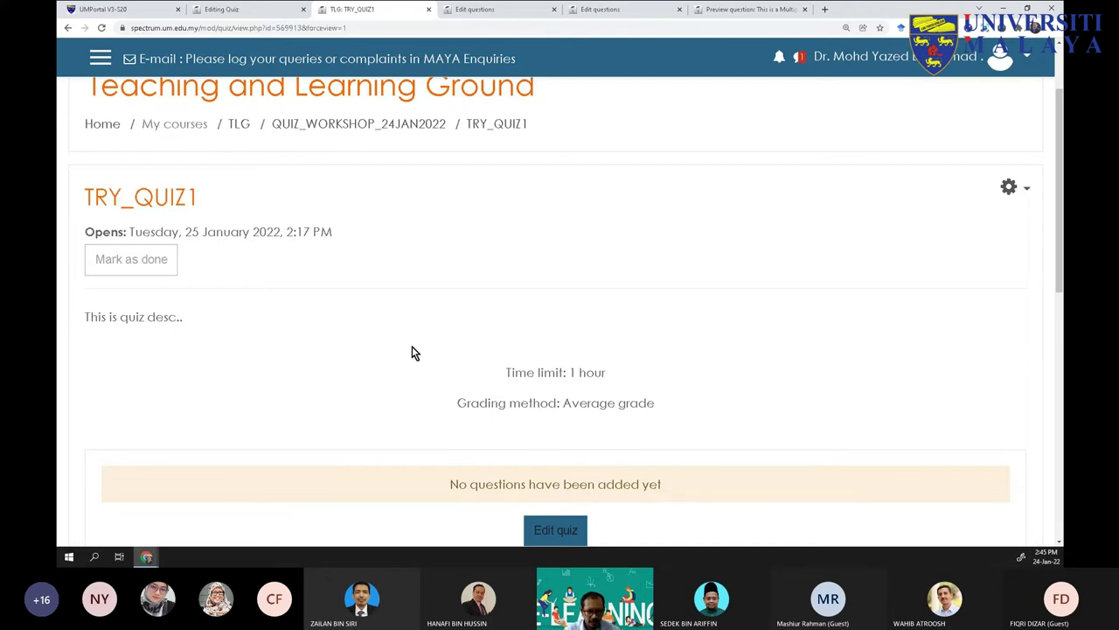
{"action": "scroll", "coordinate": [477, 348], "scroll_direction": "down", "scroll_amount": 1}
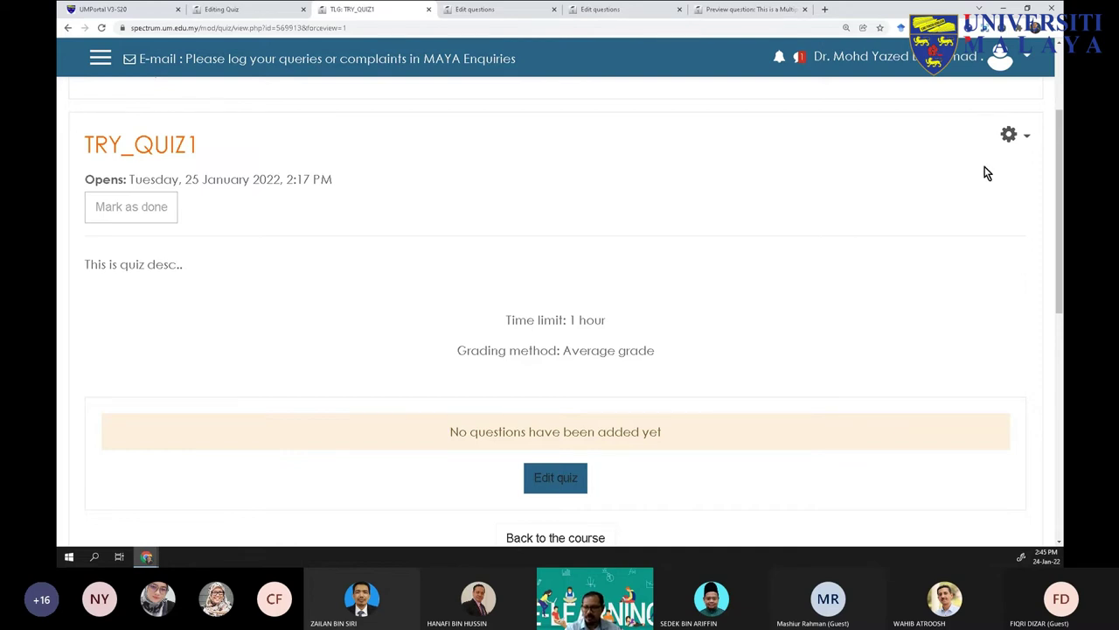
{"action": "left_click", "coordinate": [1014, 136]}
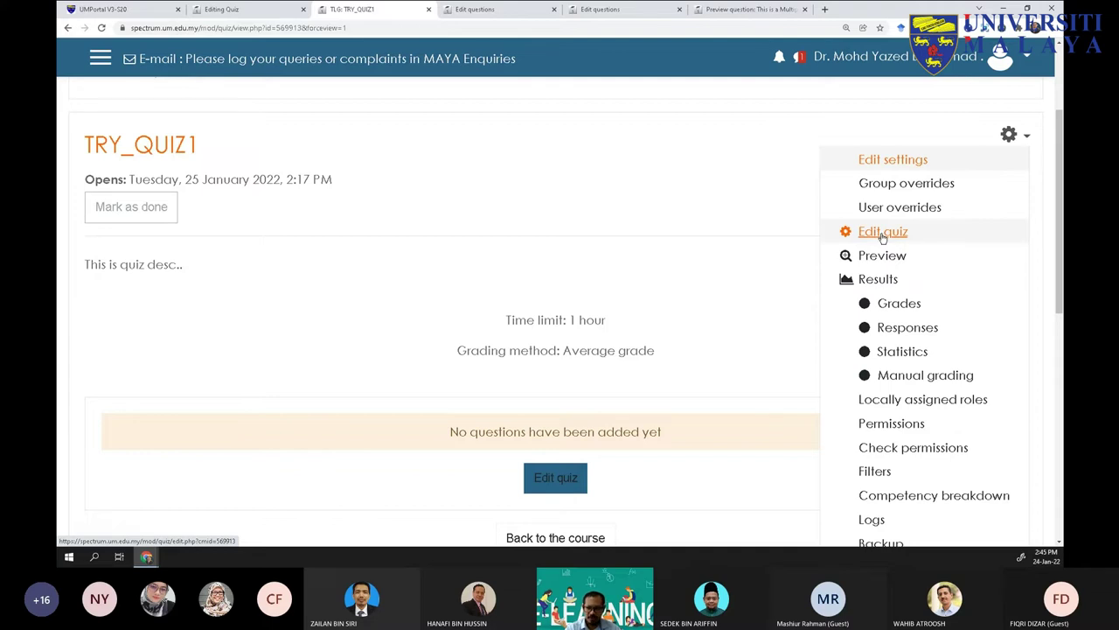
{"action": "key", "text": "Escape"}
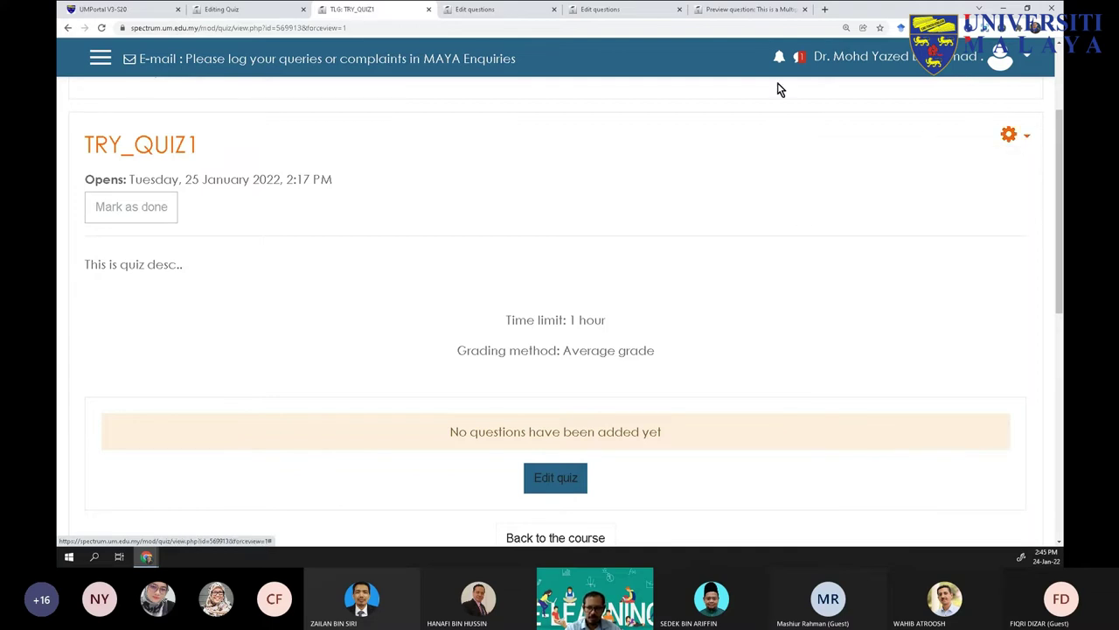
{"action": "left_click", "coordinate": [1023, 137]}
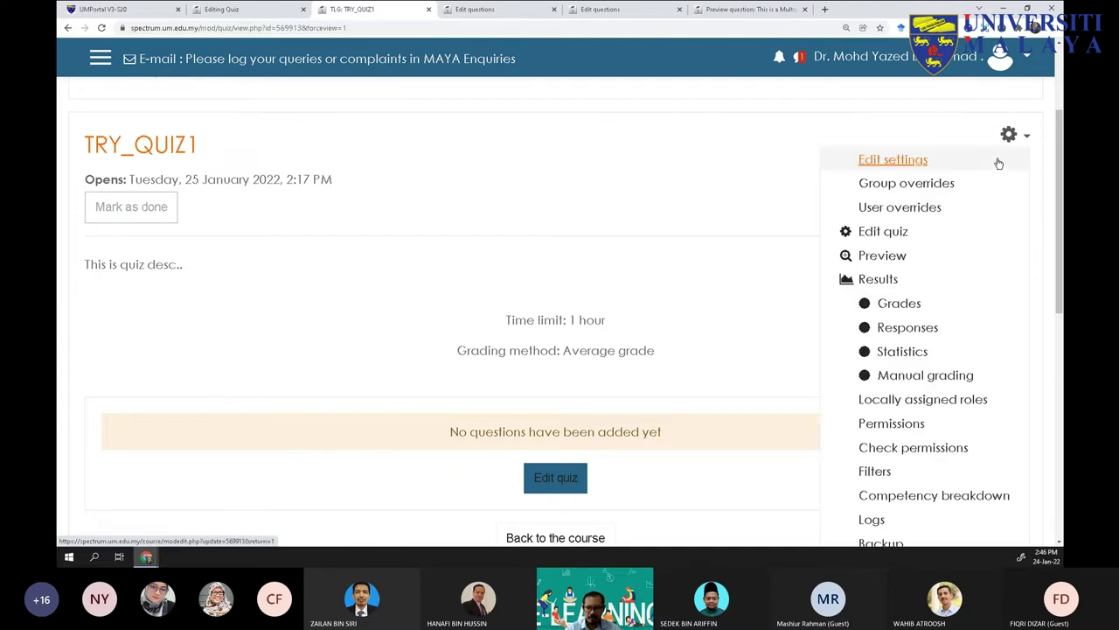
{"action": "key", "text": "Escape"}
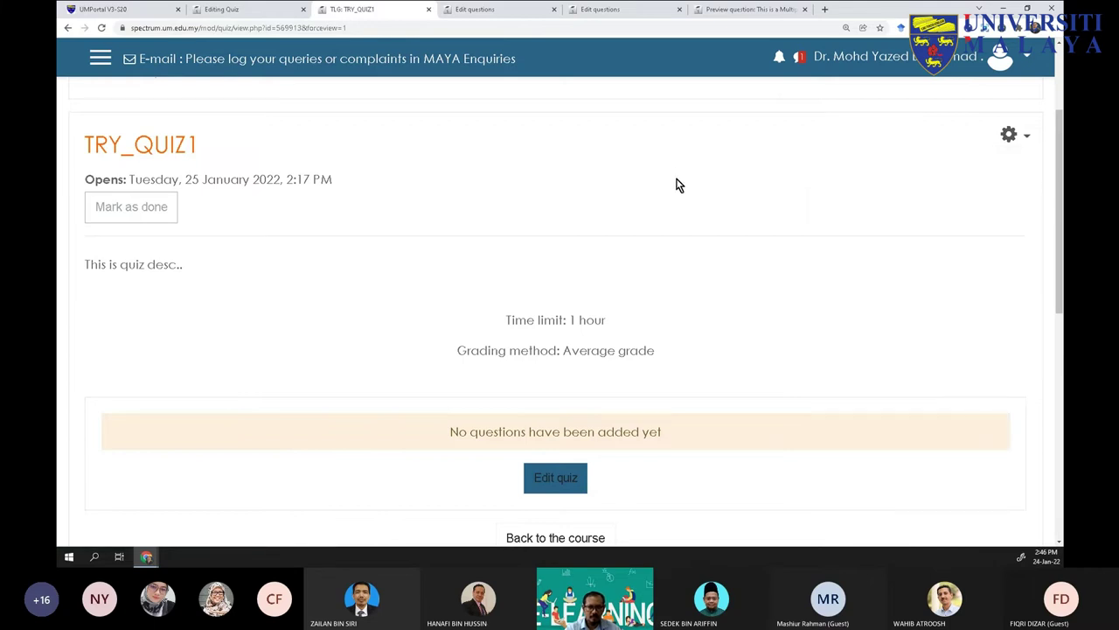
Return to the main page of the Teaching and Learning Ground (TLG) course
{"action": "scroll", "coordinate": [677, 174], "scroll_direction": "up", "scroll_amount": 2}
{"action": "left_click", "coordinate": [240, 229]}
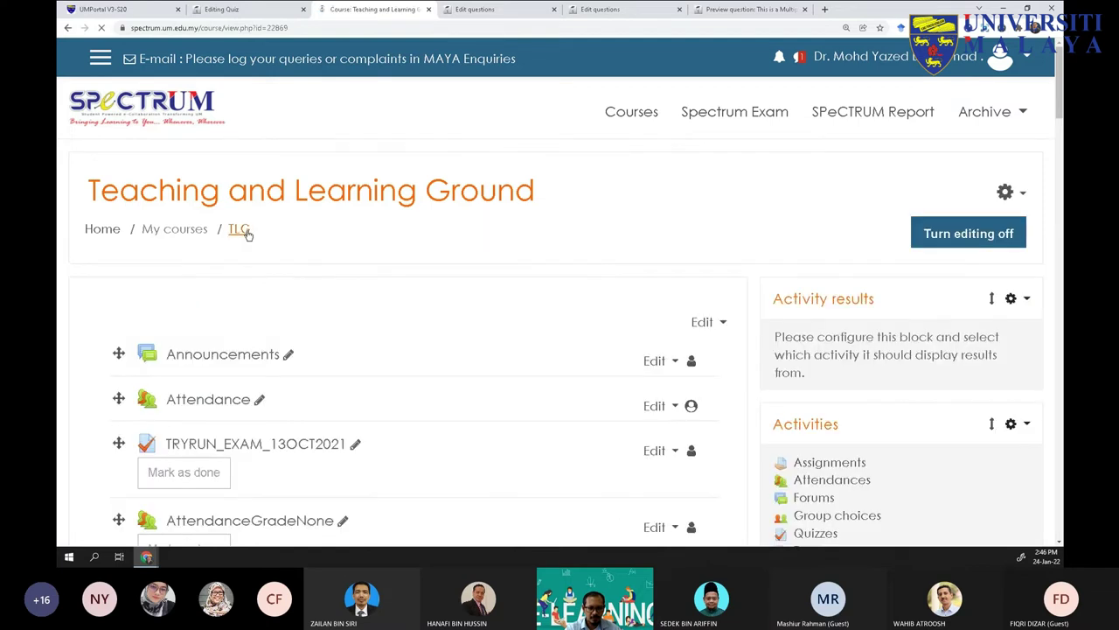
Open TRY_QUIZ1 from the QUIZ_WORKSHOP_24JAN2022 section and bring up its question editing page
{"action": "scroll", "coordinate": [294, 356], "scroll_direction": "down", "scroll_amount": 5}
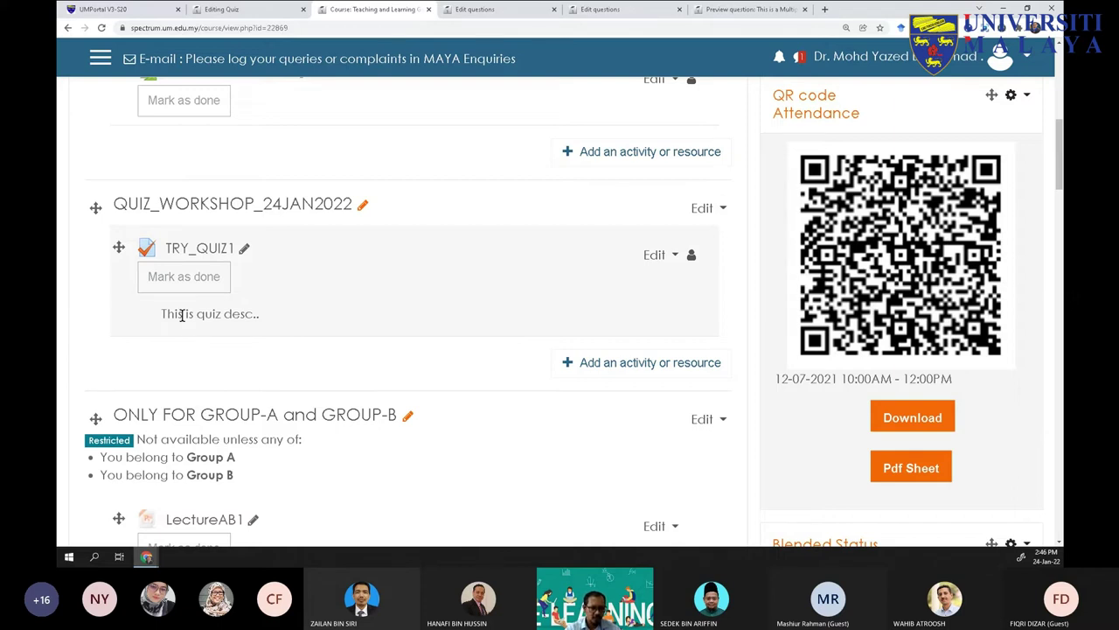
{"action": "left_click", "coordinate": [199, 250]}
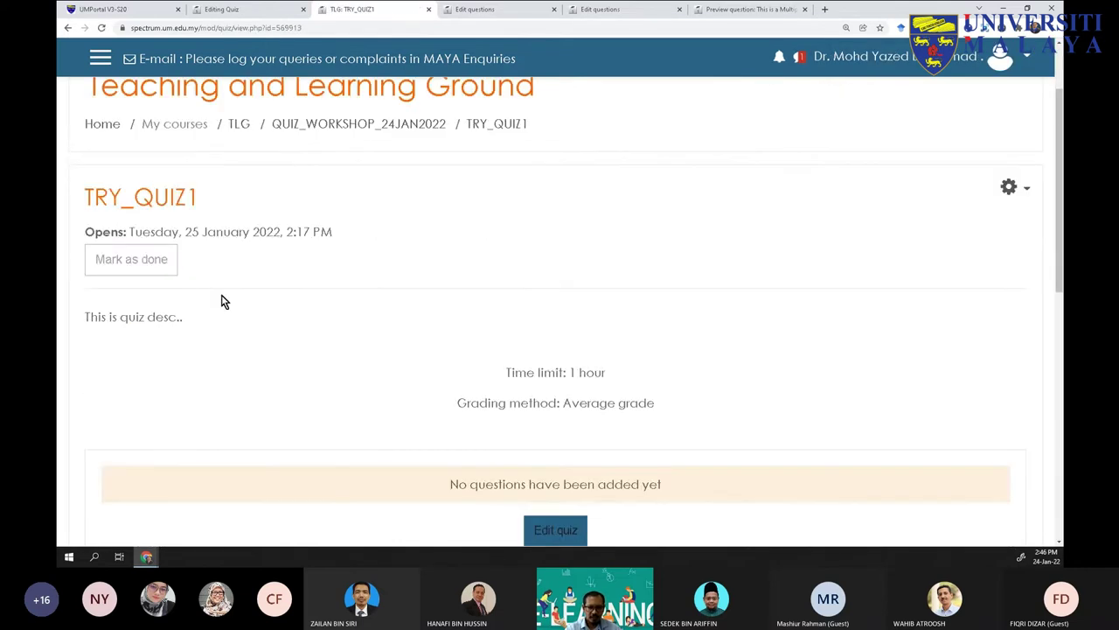
{"action": "scroll", "coordinate": [221, 301], "scroll_direction": "down", "scroll_amount": 3}
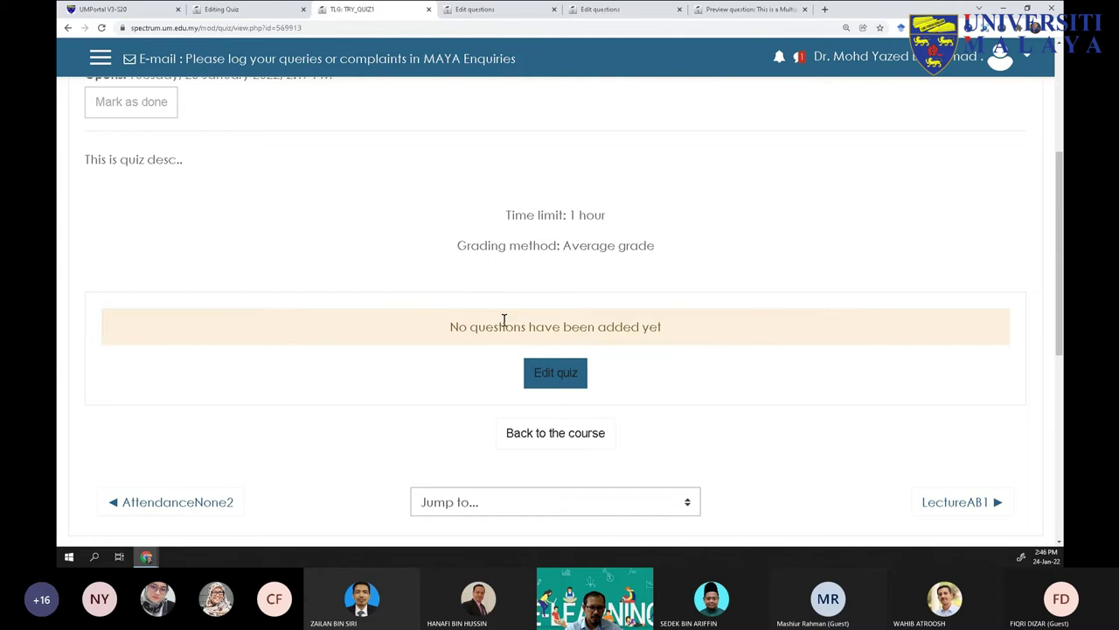
{"action": "scroll", "coordinate": [505, 320], "scroll_direction": "up", "scroll_amount": 2}
{"action": "scroll", "coordinate": [505, 322], "scroll_direction": "down", "scroll_amount": 1}
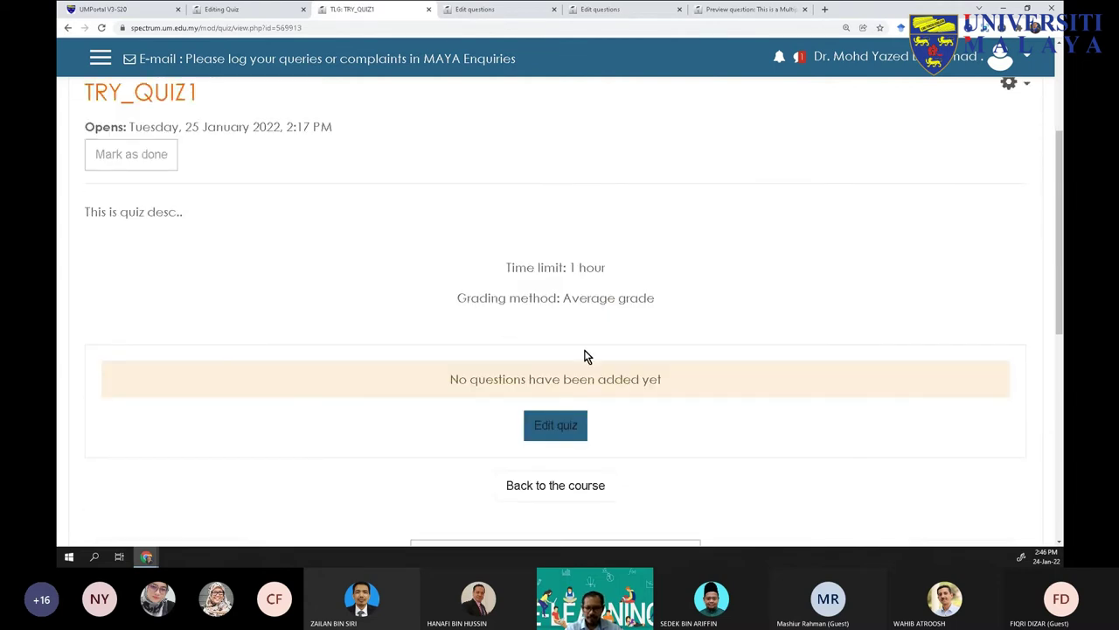
{"action": "left_click", "coordinate": [560, 430]}
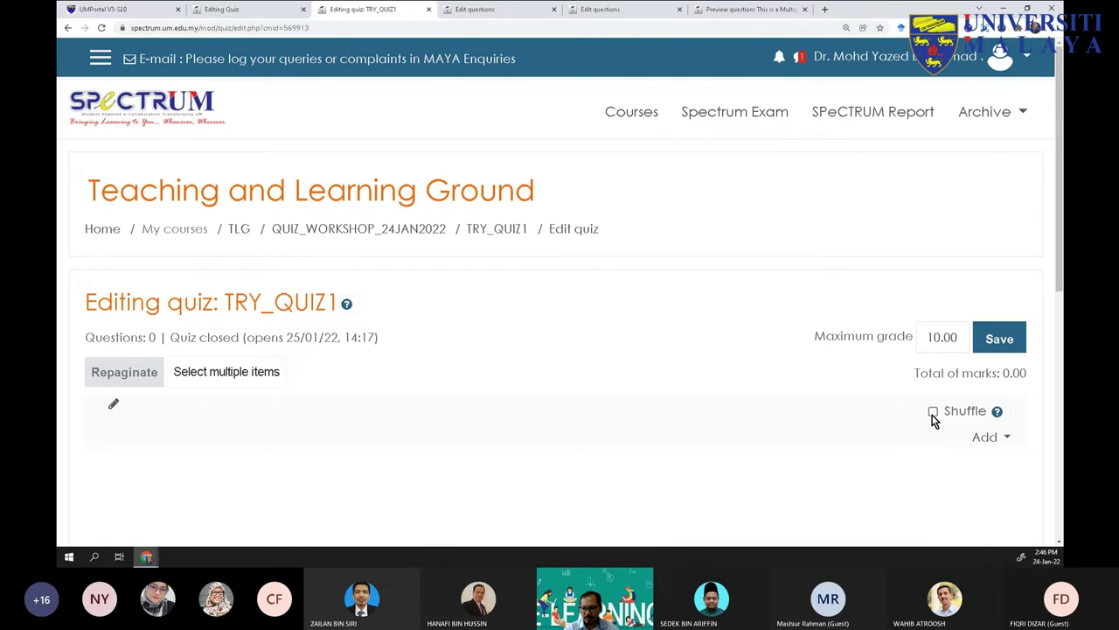
Add a new True/False question to the quiz
{"action": "left_click", "coordinate": [986, 437]}
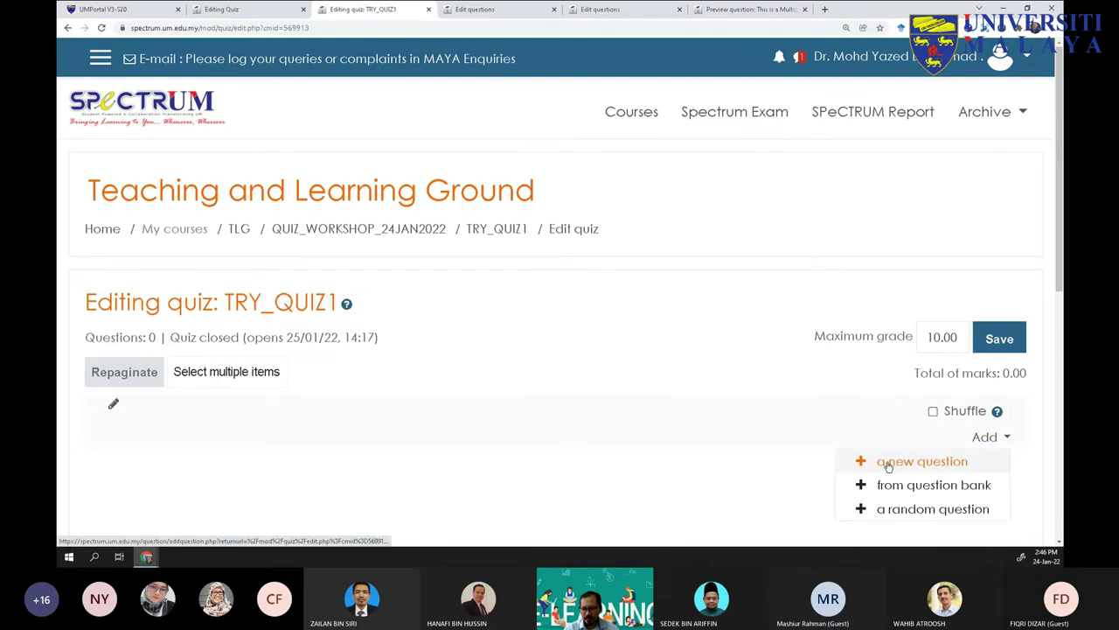
{"action": "left_click", "coordinate": [888, 464]}
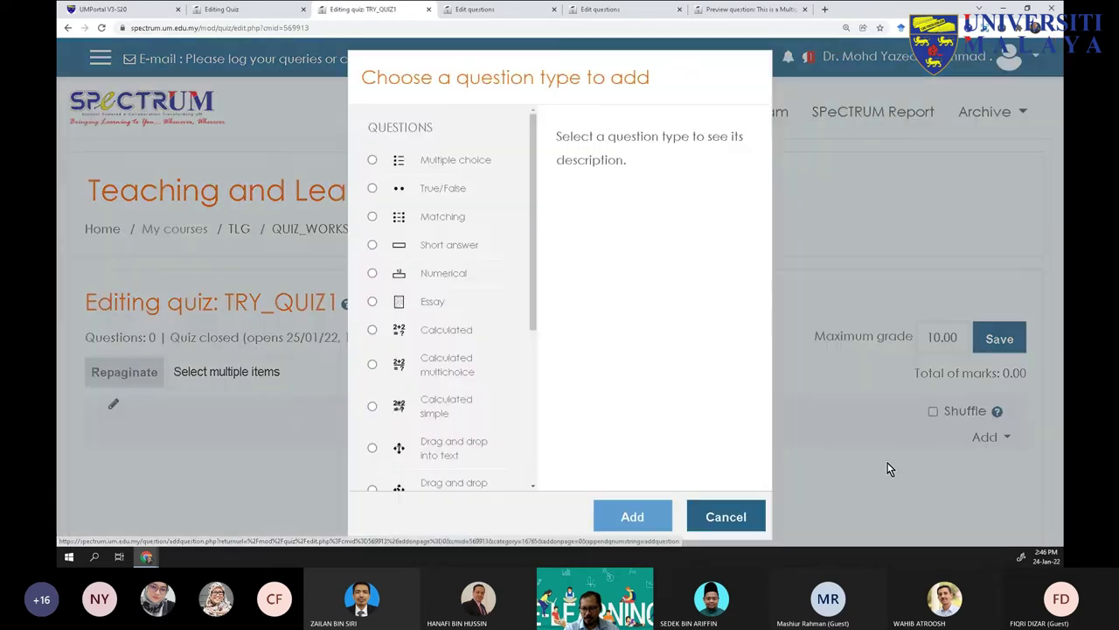
{"action": "left_click", "coordinate": [372, 189]}
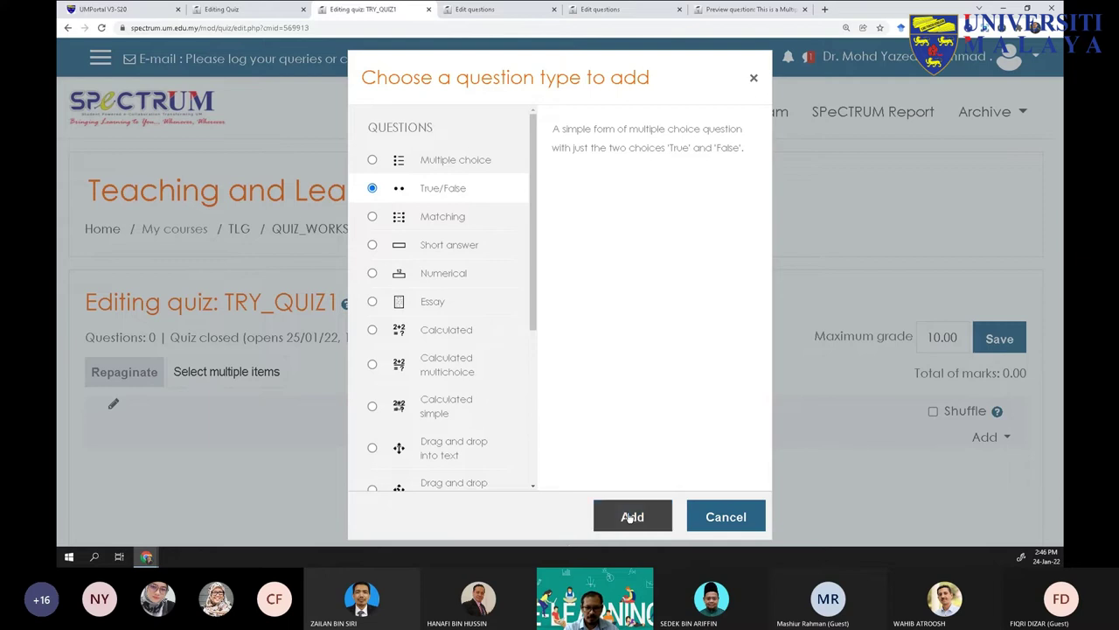
{"action": "left_click", "coordinate": [632, 517]}
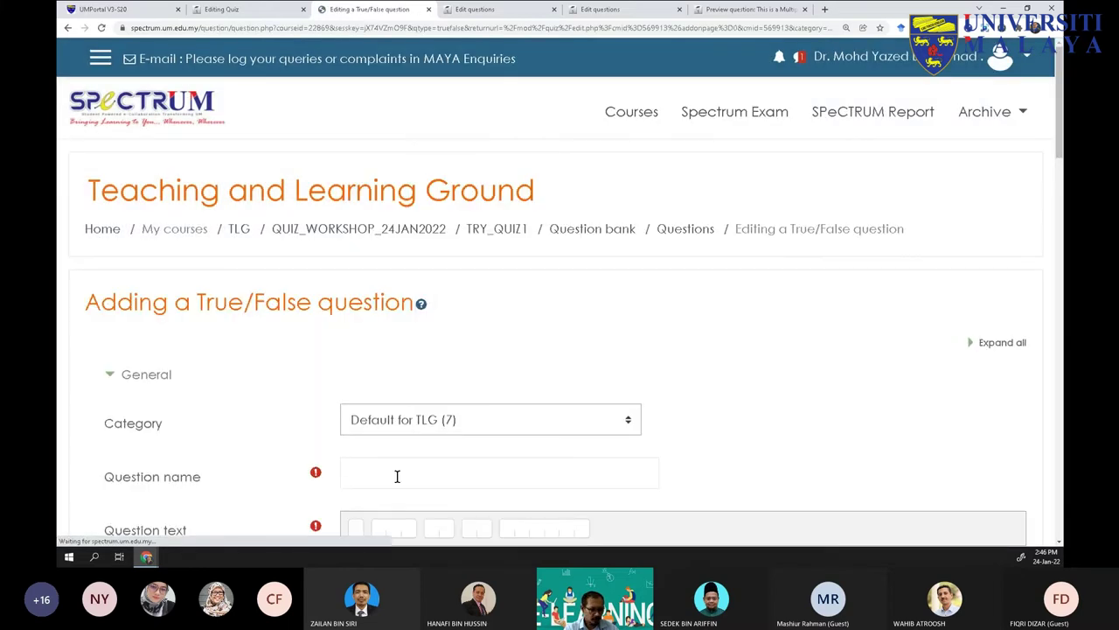
Name the question Q1 and enter "1+1=2?" as its question text
{"action": "left_click", "coordinate": [397, 476]}
{"action": "type", "text": "Q1"}
{"action": "scroll", "coordinate": [403, 488], "scroll_direction": "down", "scroll_amount": 1}
{"action": "left_click", "coordinate": [403, 487]}
{"action": "type", "text": "1+1=2"}
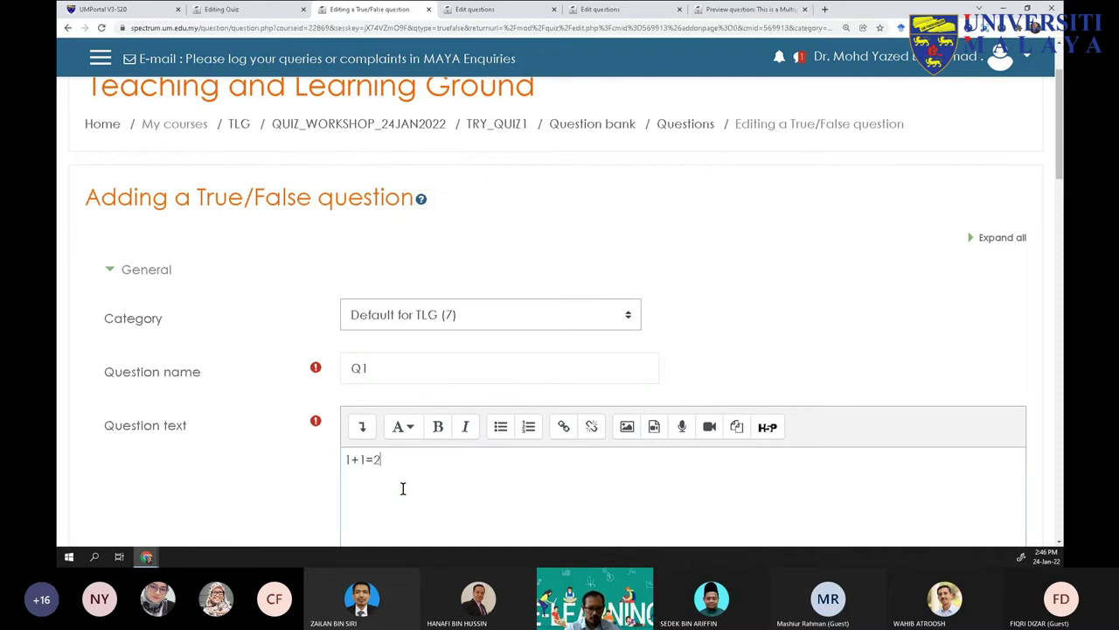
{"action": "type", "text": "?"}
Set the correct answer of the question to True
{"action": "scroll", "coordinate": [403, 488], "scroll_direction": "down", "scroll_amount": 2}
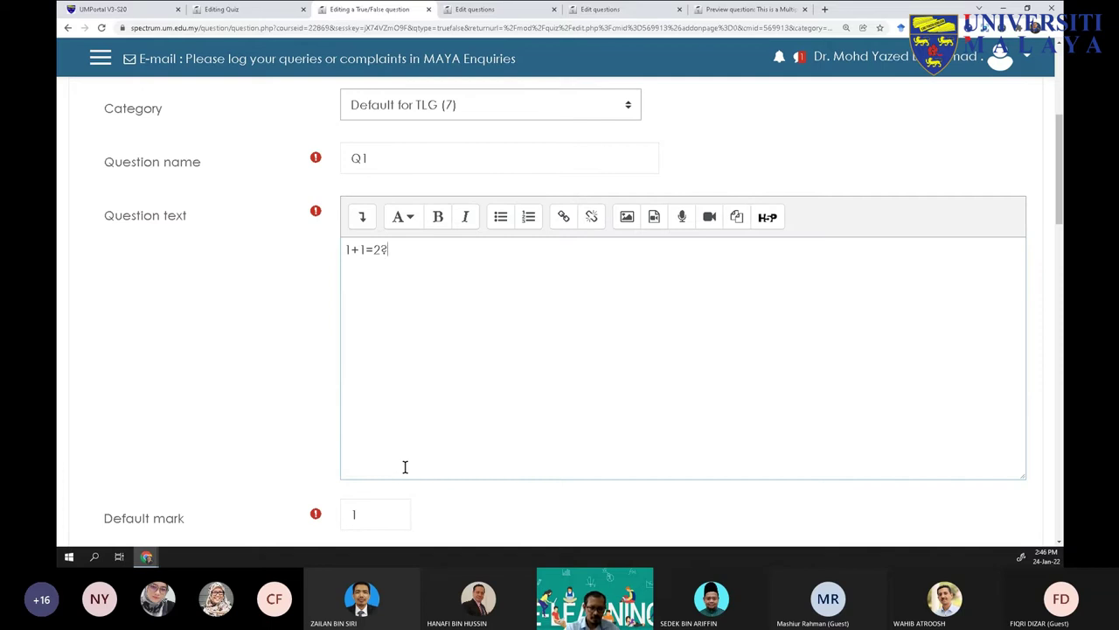
{"action": "scroll", "coordinate": [405, 467], "scroll_direction": "down", "scroll_amount": 4}
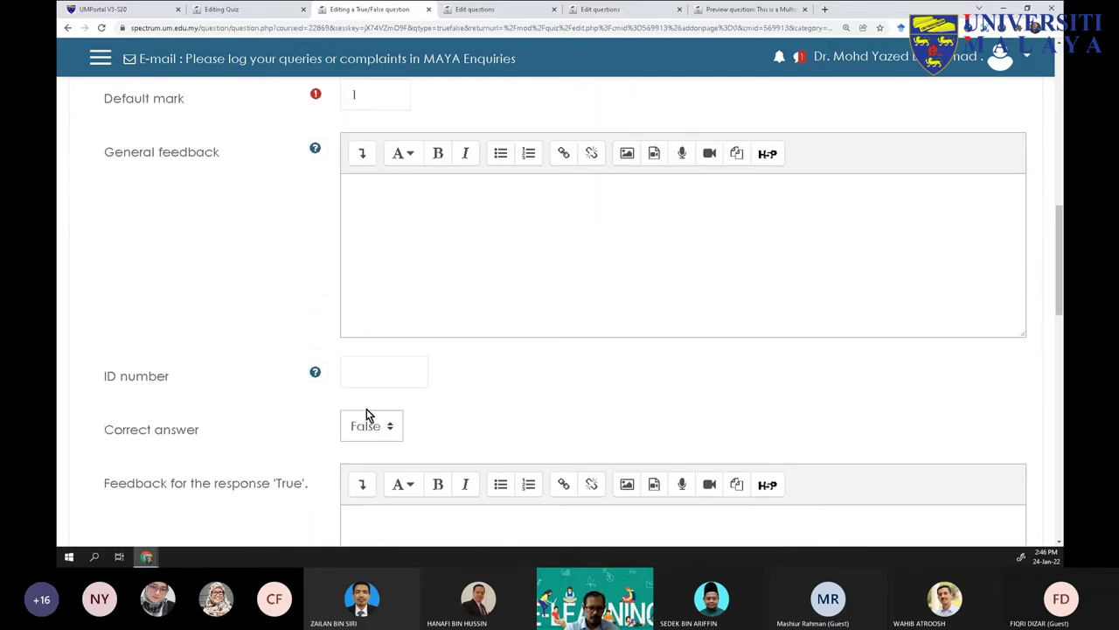
{"action": "left_click", "coordinate": [369, 428]}
{"action": "left_click", "coordinate": [363, 465]}
Enter "say smtg true.." as the feedback for the response 'True'
{"action": "scroll", "coordinate": [385, 465], "scroll_direction": "down", "scroll_amount": 2}
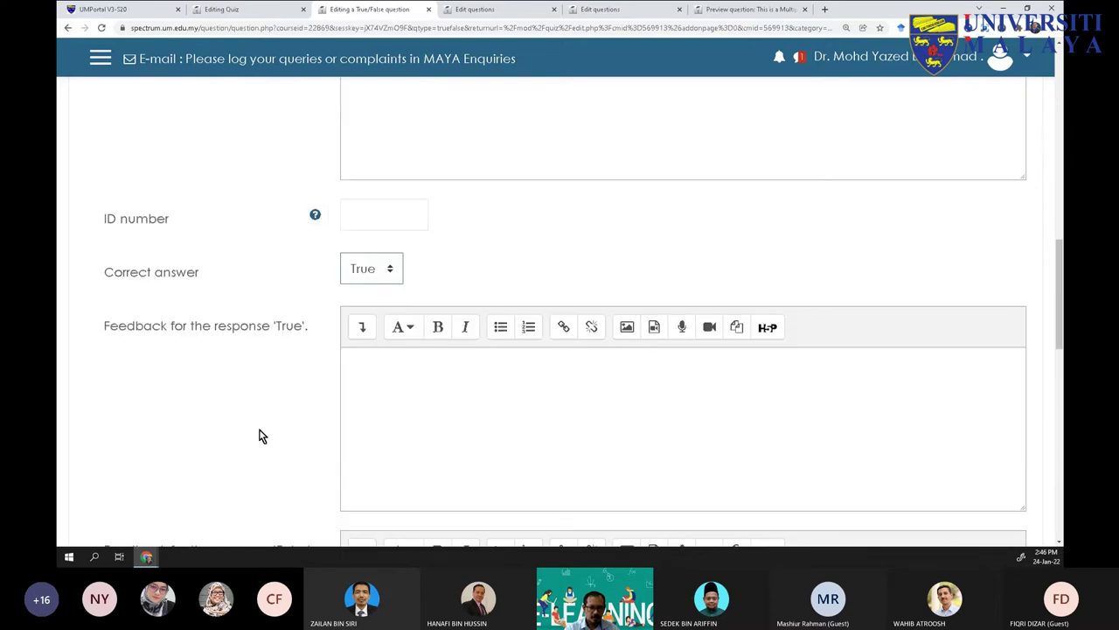
{"action": "scroll", "coordinate": [260, 434], "scroll_direction": "down", "scroll_amount": 1}
{"action": "double_click", "coordinate": [131, 276]}
{"action": "left_click_drag", "start_coordinate": [208, 285], "coordinate": [320, 280]}
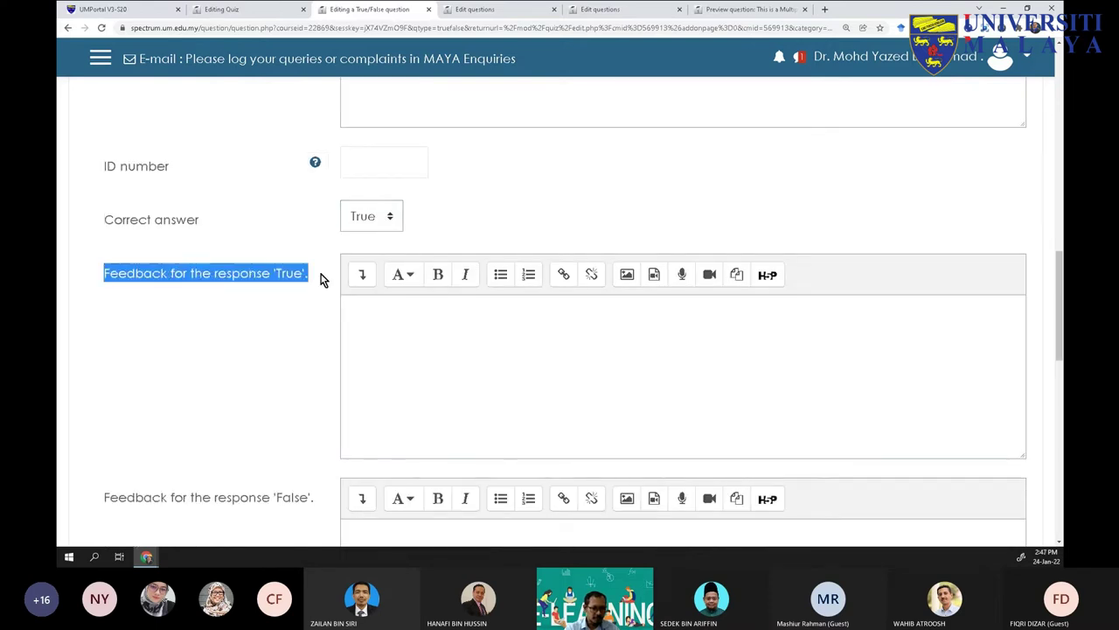
{"action": "left_click", "coordinate": [415, 369]}
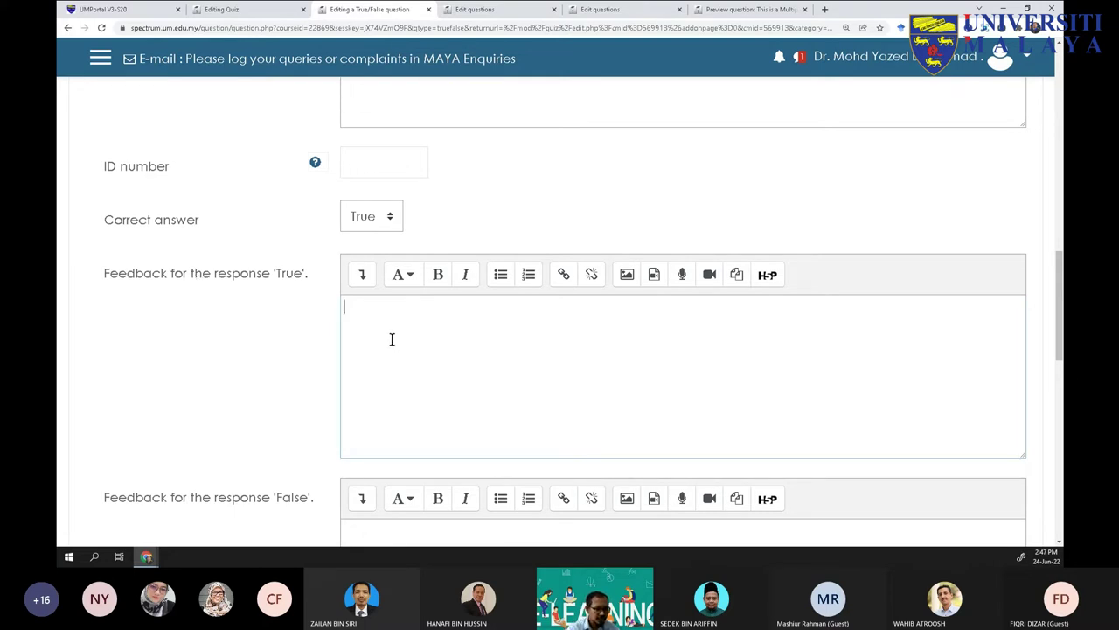
{"action": "type", "text": "csc asn"}
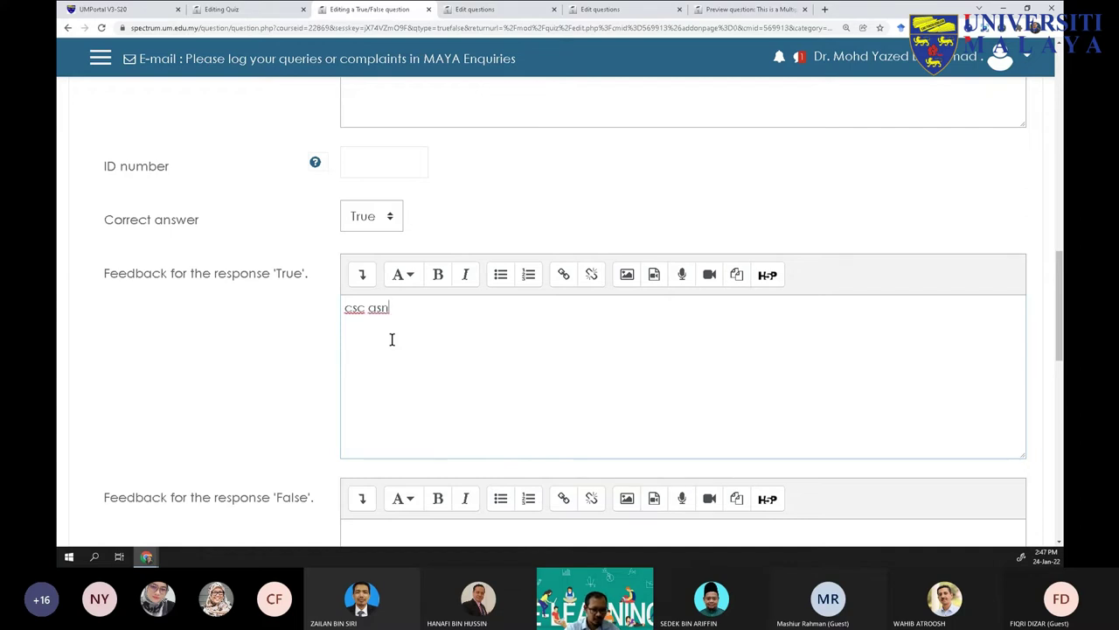
{"action": "scroll", "coordinate": [399, 349], "scroll_direction": "down", "scroll_amount": 2}
{"action": "left_click_drag", "start_coordinate": [409, 155], "coordinate": [310, 152]}
{"action": "type", "text": "s"}
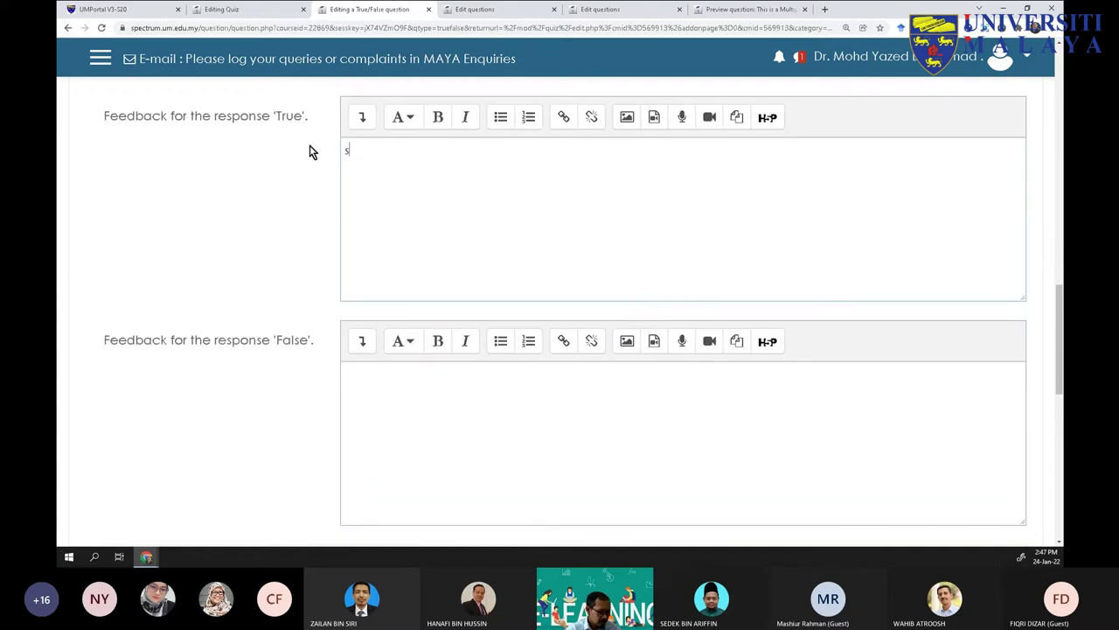
{"action": "type", "text": "ay smt"}
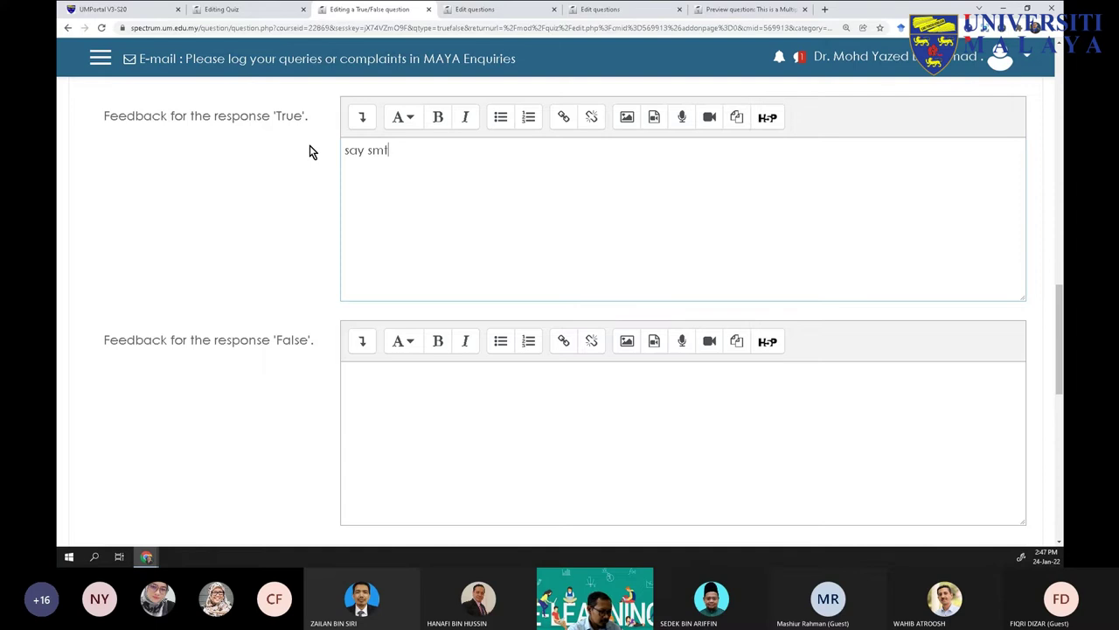
{"action": "type", "text": "g true.."}
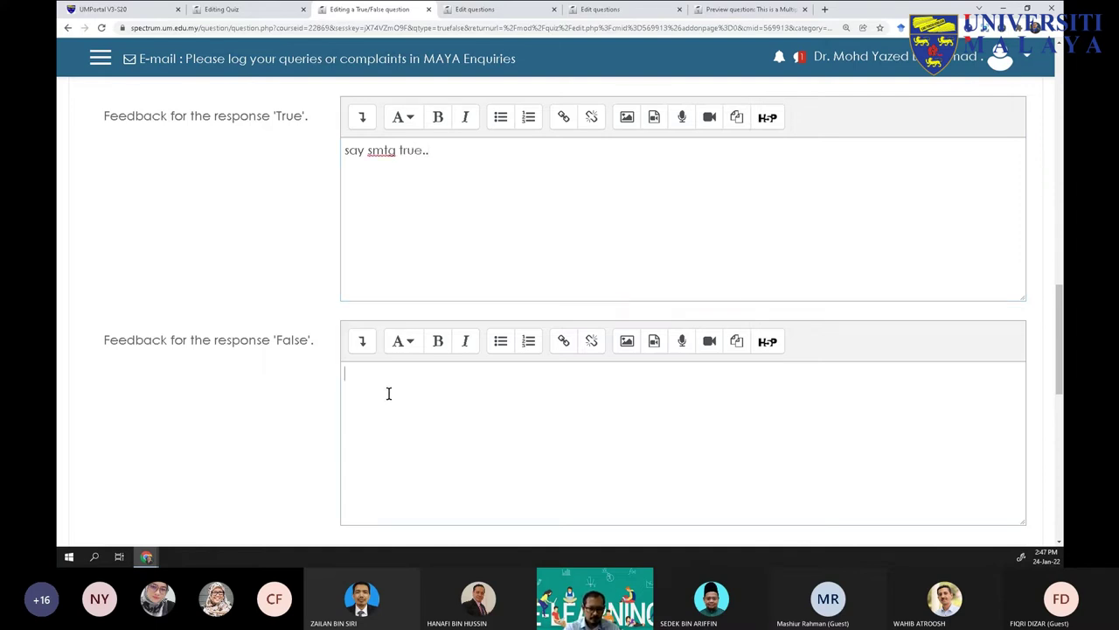
Enter "say smtg false" as the feedback for the response 'False' and save the question
{"action": "scroll", "coordinate": [384, 385], "scroll_direction": "down", "scroll_amount": 1}
{"action": "left_click", "coordinate": [379, 363]}
{"action": "type", "text": "say "}
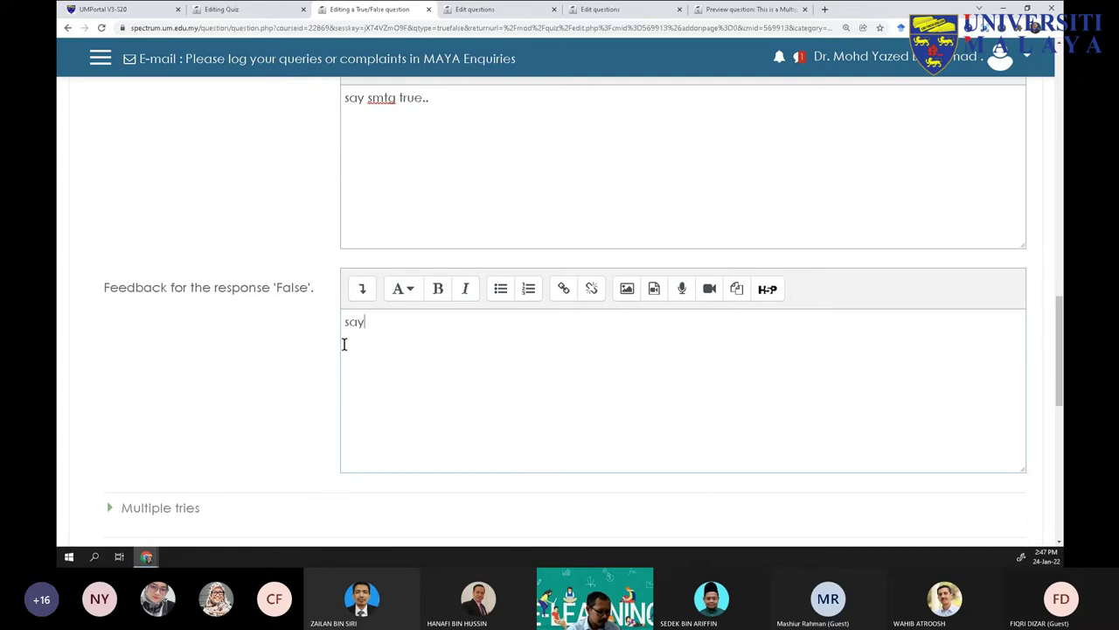
{"action": "type", "text": "smtg false"}
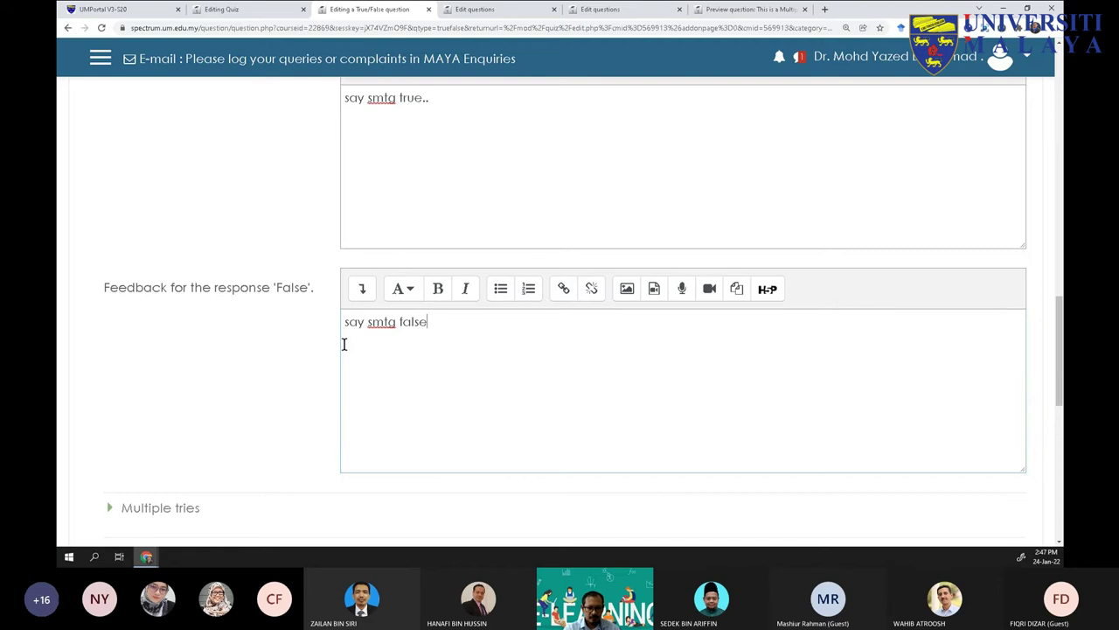
{"action": "scroll", "coordinate": [574, 490], "scroll_direction": "down", "scroll_amount": 3}
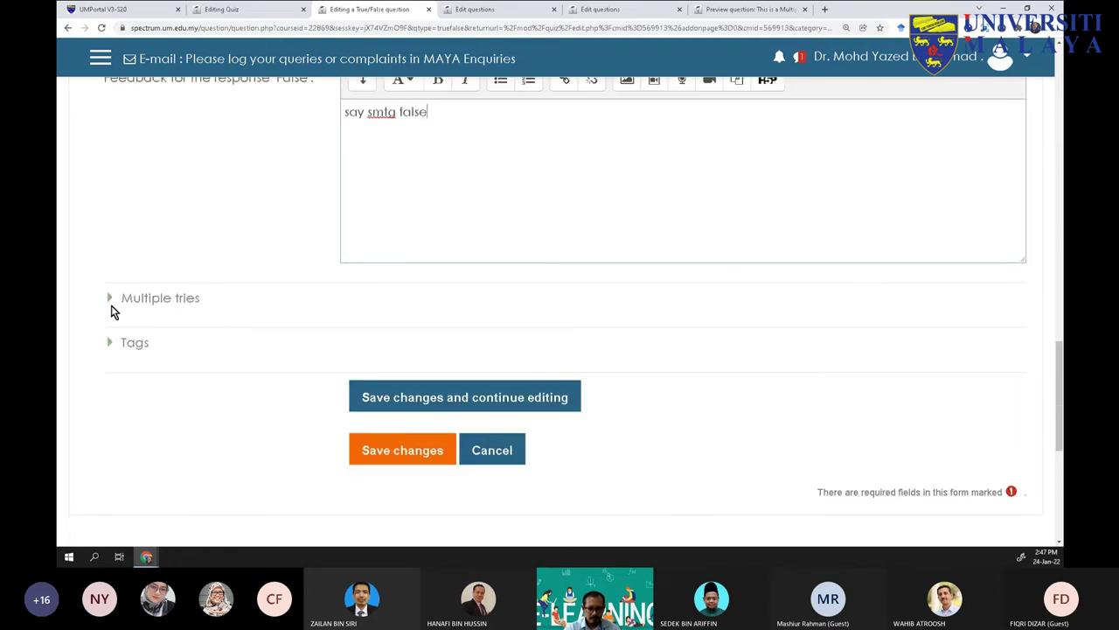
{"action": "left_click", "coordinate": [387, 455]}
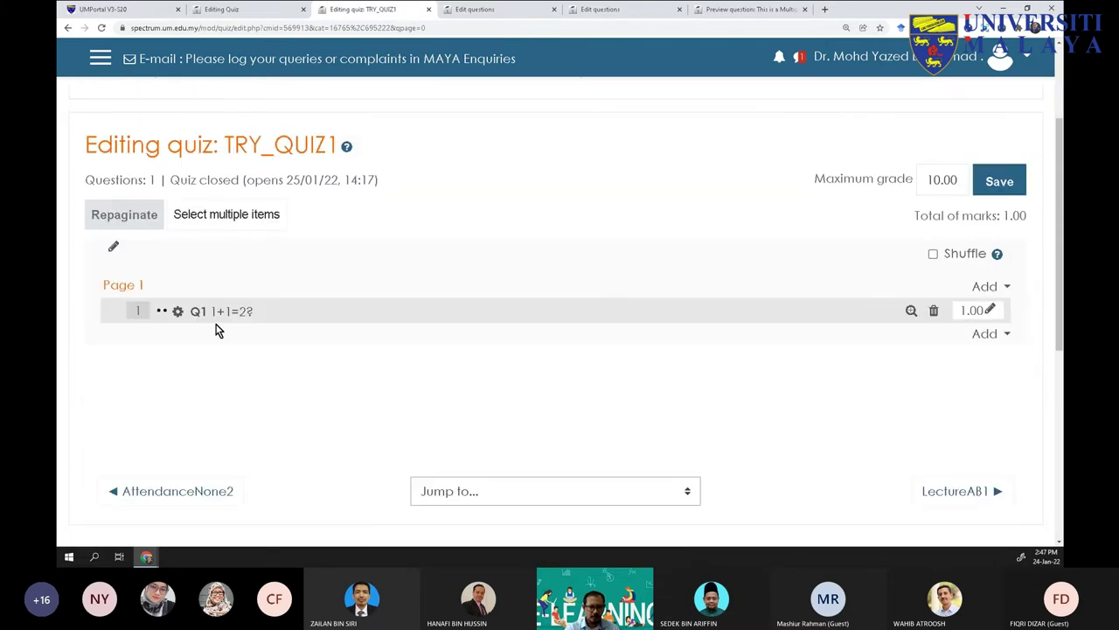
Return to the TLG course page and open TRY_QUIZ1 from its quiz workshop section
{"action": "scroll", "coordinate": [218, 327], "scroll_direction": "up", "scroll_amount": 2}
{"action": "scroll", "coordinate": [263, 350], "scroll_direction": "up", "scroll_amount": 1}
{"action": "left_click", "coordinate": [239, 228]}
{"action": "scroll", "coordinate": [257, 320], "scroll_direction": "down", "scroll_amount": 4}
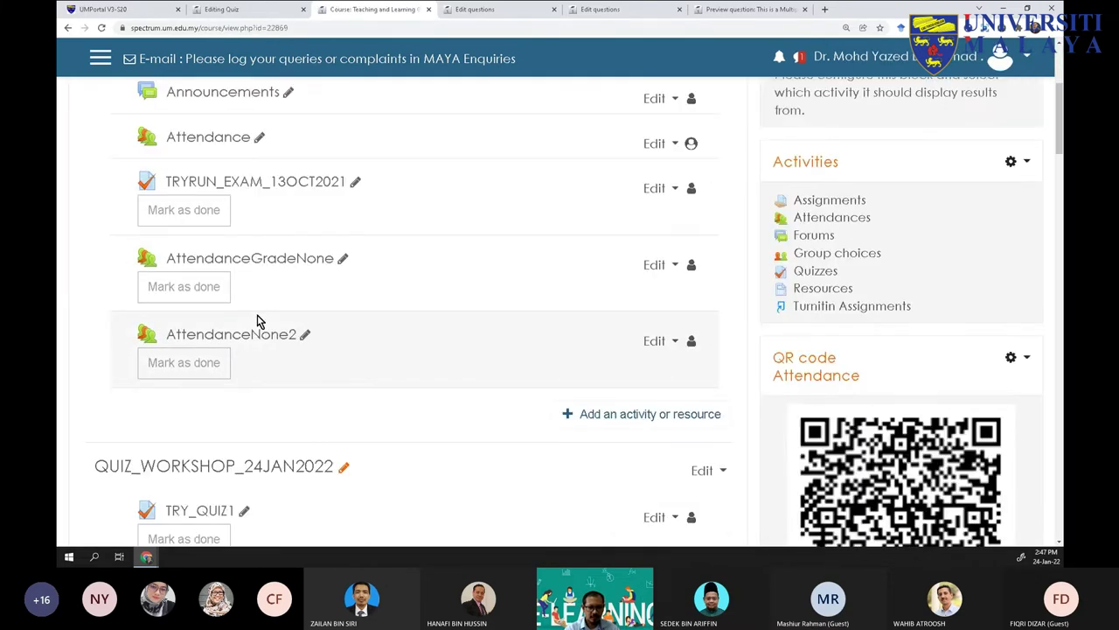
{"action": "left_click", "coordinate": [203, 304]}
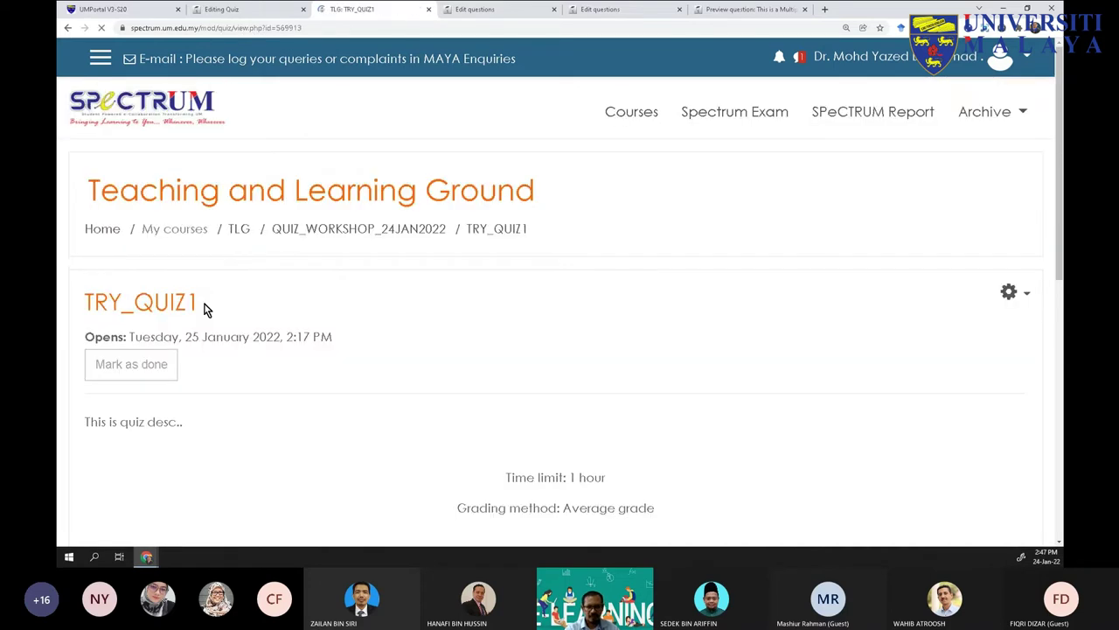
View the start attempt prompt of the quiz preview and dismiss it without starting an attempt
{"action": "scroll", "coordinate": [350, 375], "scroll_direction": "down", "scroll_amount": 3}
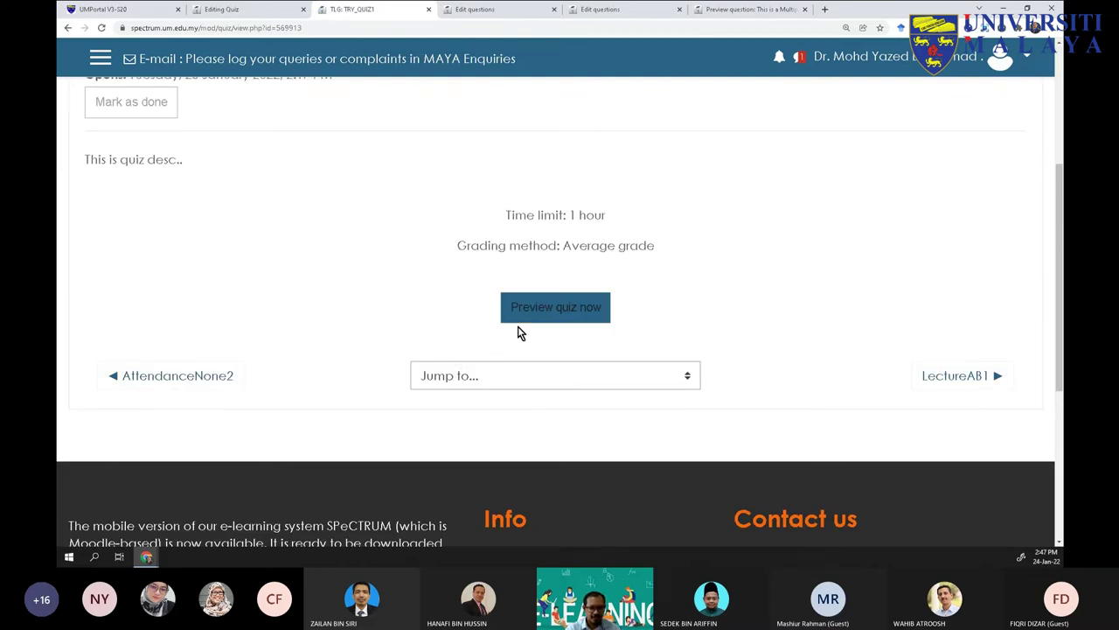
{"action": "left_click", "coordinate": [552, 312]}
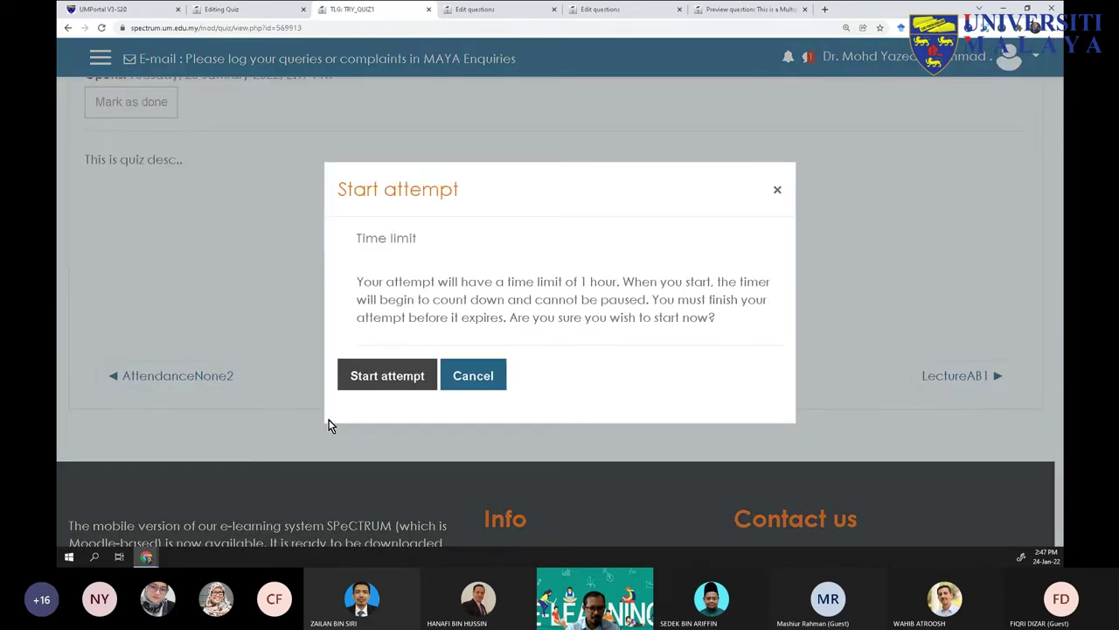
{"action": "left_click", "coordinate": [473, 382]}
Reopen the question editing page of TRY_QUIZ1
{"action": "scroll", "coordinate": [869, 250], "scroll_direction": "up", "scroll_amount": 1}
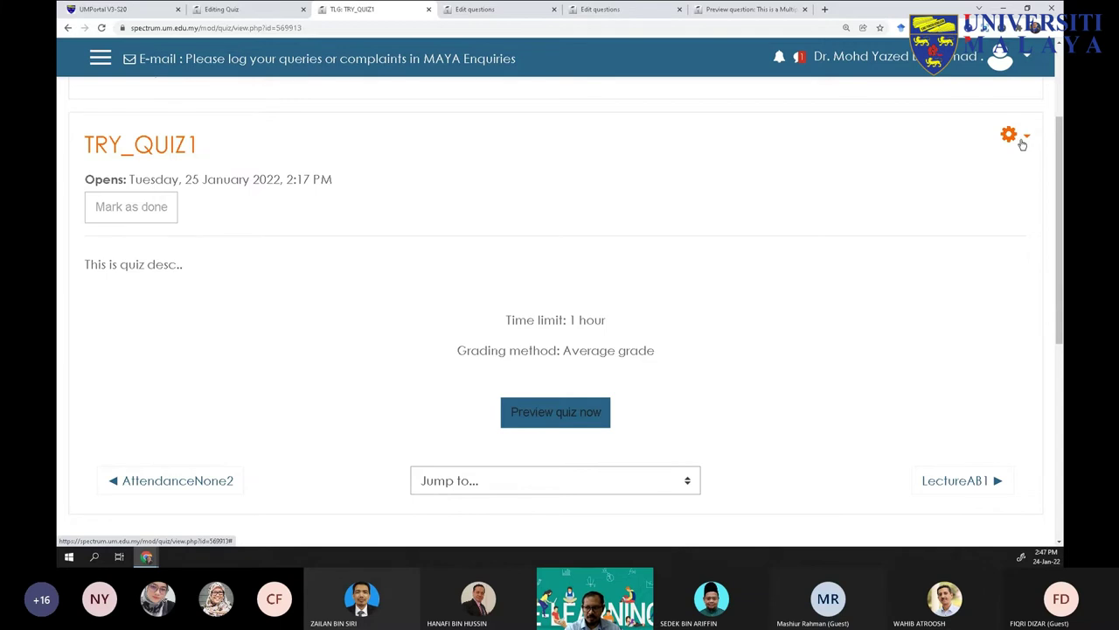
{"action": "left_click", "coordinate": [1019, 143]}
{"action": "left_click", "coordinate": [868, 234]}
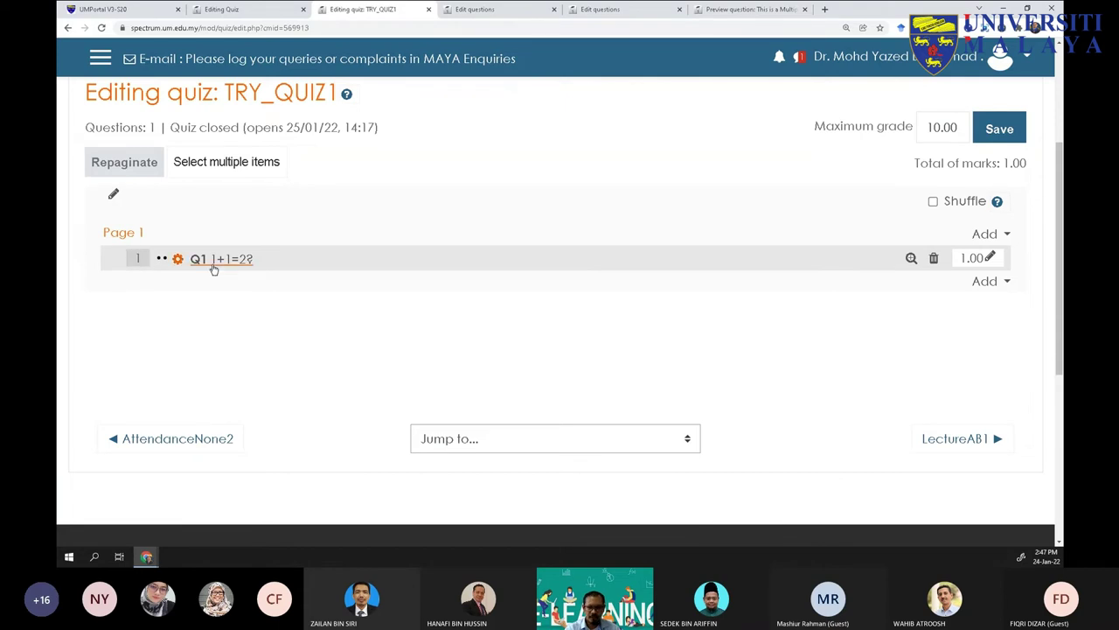
Review the question bank entries that can be added to the quiz, close the list without adding any, and return to the TLG course page
{"action": "left_click", "coordinate": [1007, 282]}
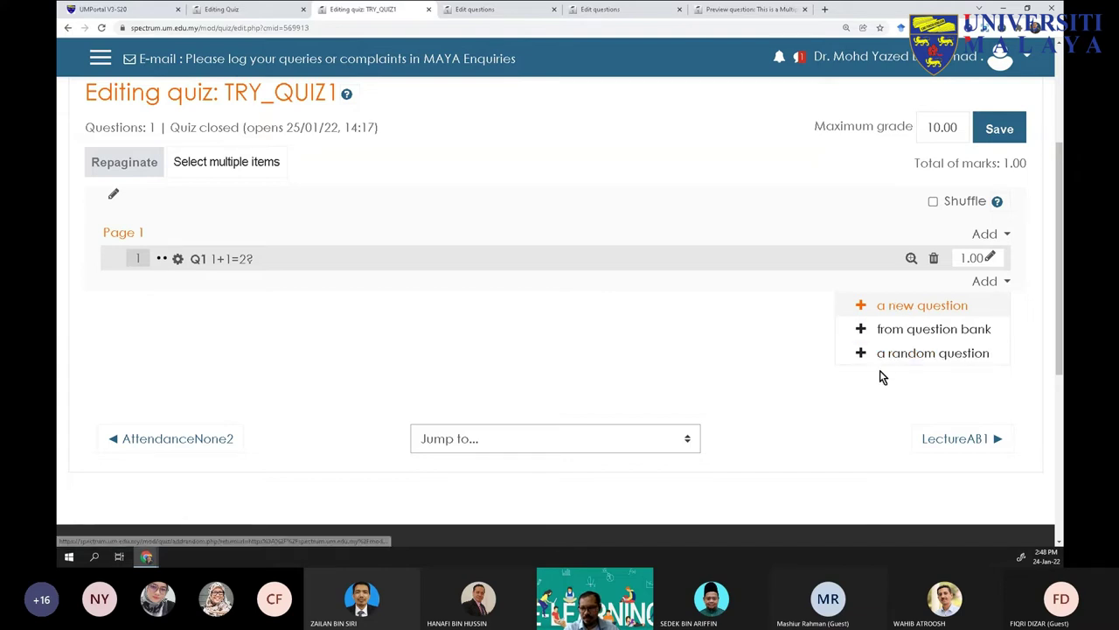
{"action": "left_click", "coordinate": [1007, 283]}
{"action": "left_click", "coordinate": [1006, 283]}
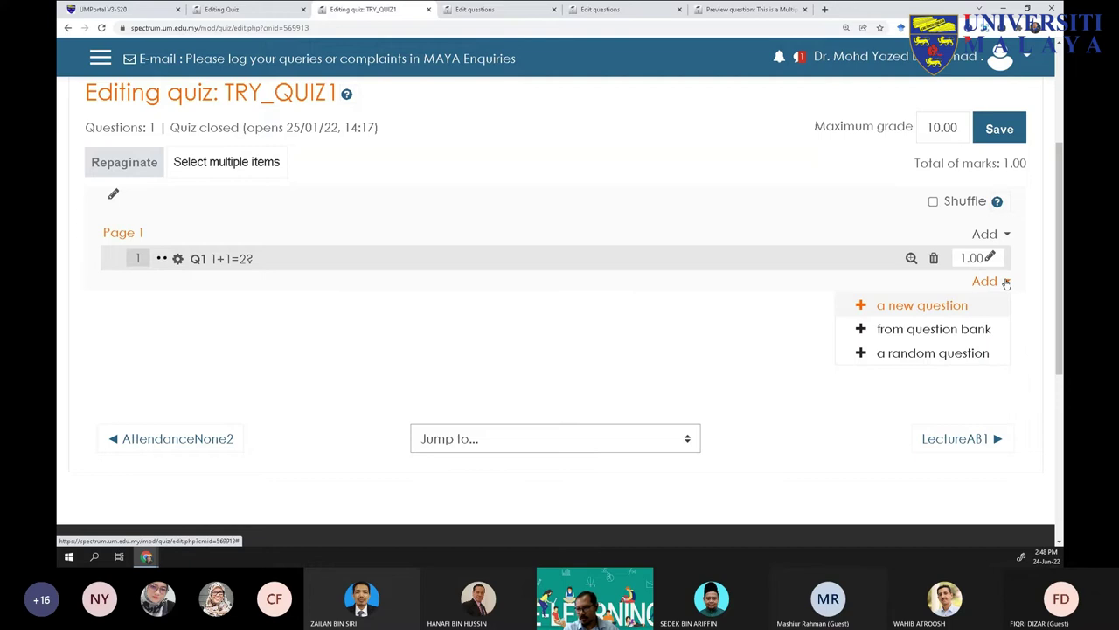
{"action": "left_click", "coordinate": [954, 331]}
{"action": "scroll", "coordinate": [525, 350], "scroll_direction": "down", "scroll_amount": 1}
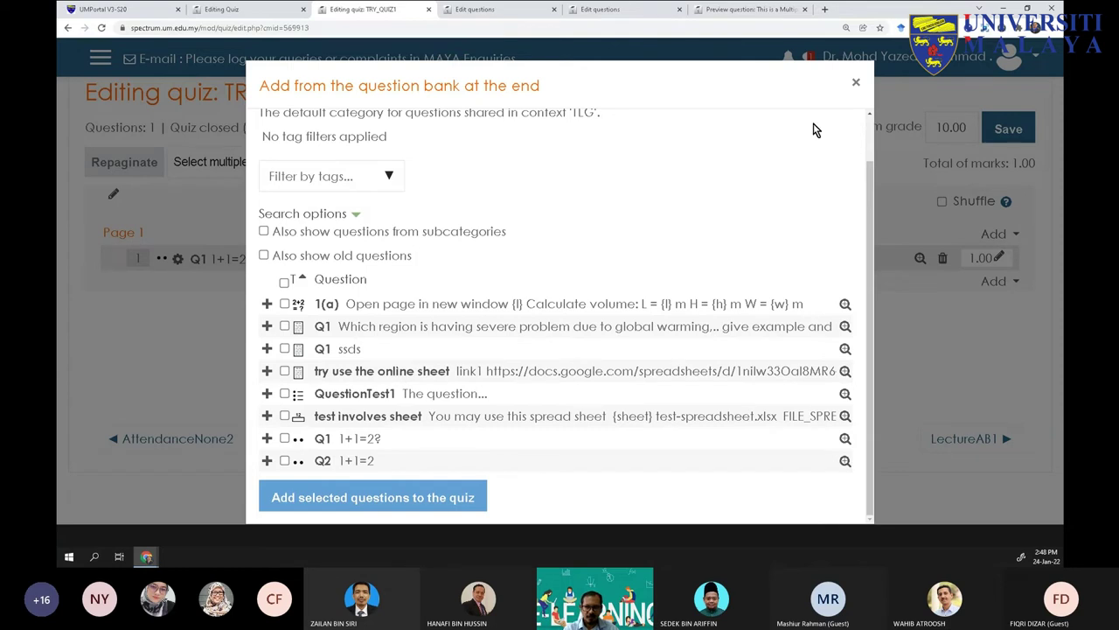
{"action": "key", "text": "Escape"}
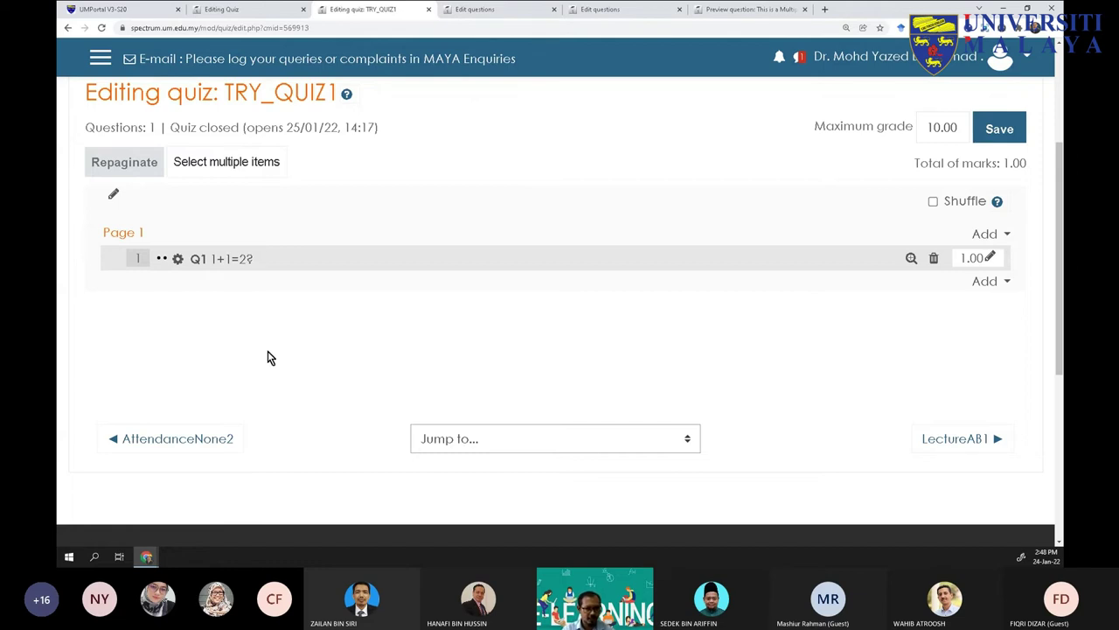
{"action": "scroll", "coordinate": [271, 354], "scroll_direction": "up", "scroll_amount": 3}
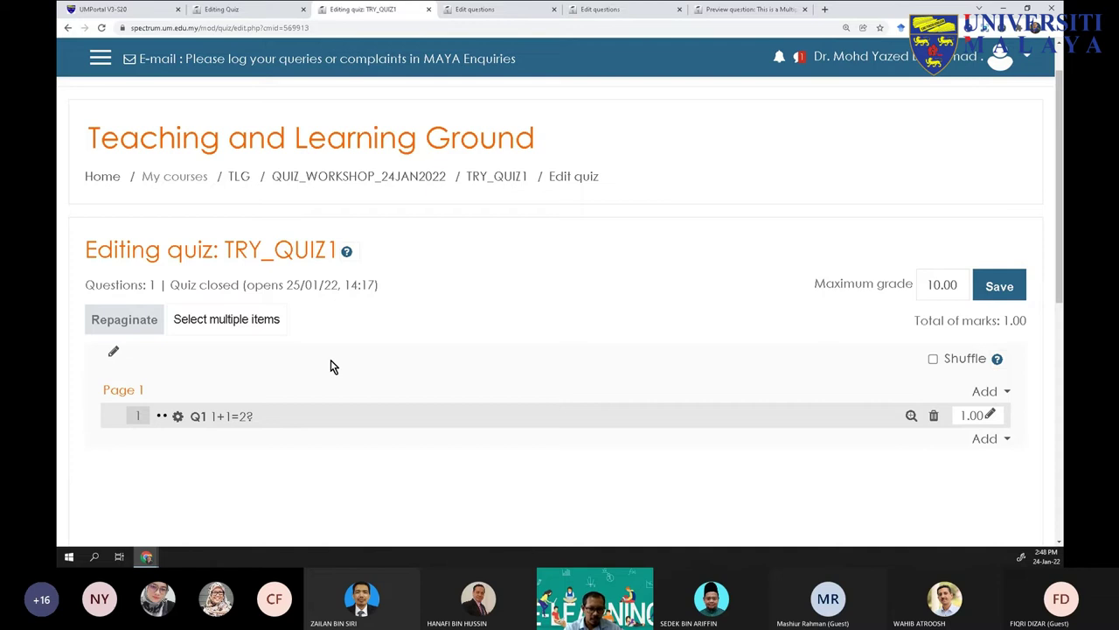
{"action": "left_click", "coordinate": [239, 177]}
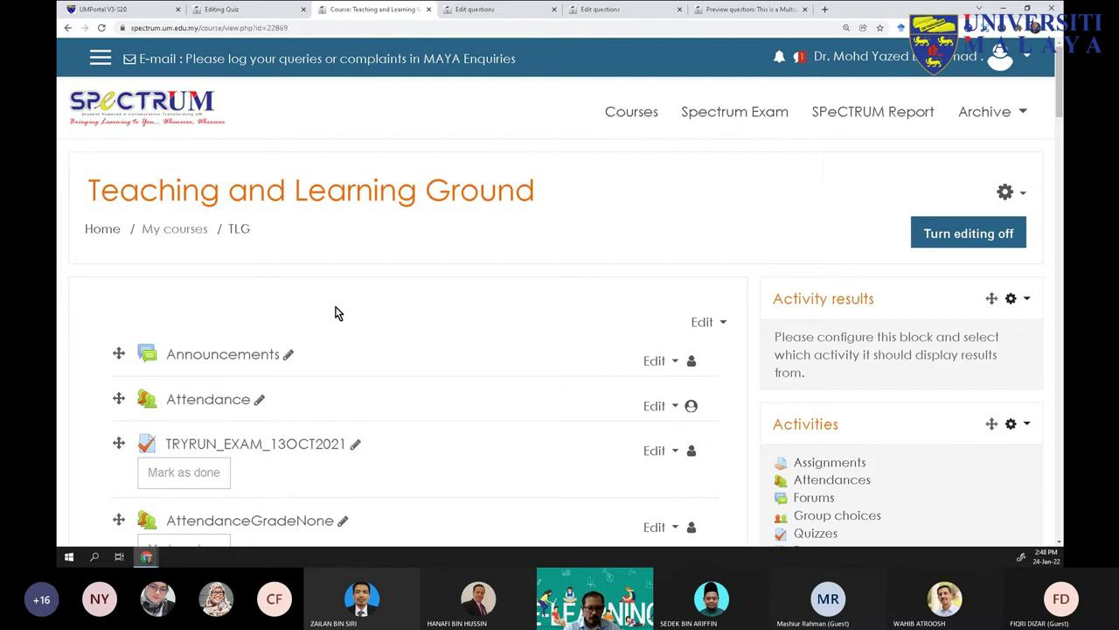
View the course settings options and the full course administration page of the TLG course, and return to the course page
{"action": "left_click", "coordinate": [1021, 194]}
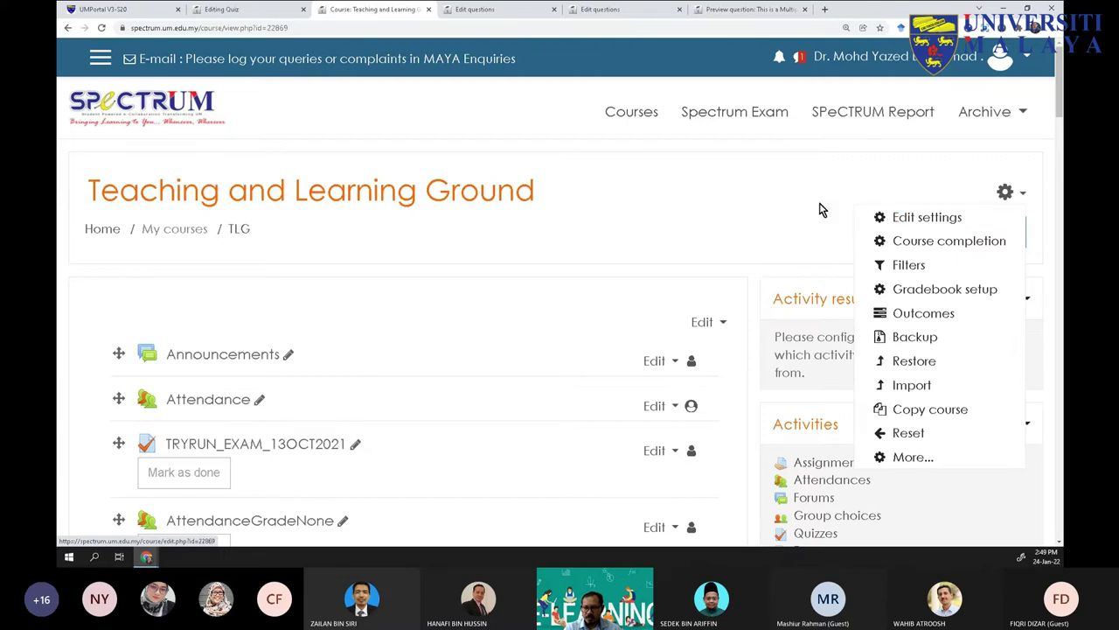
{"action": "left_click", "coordinate": [769, 197]}
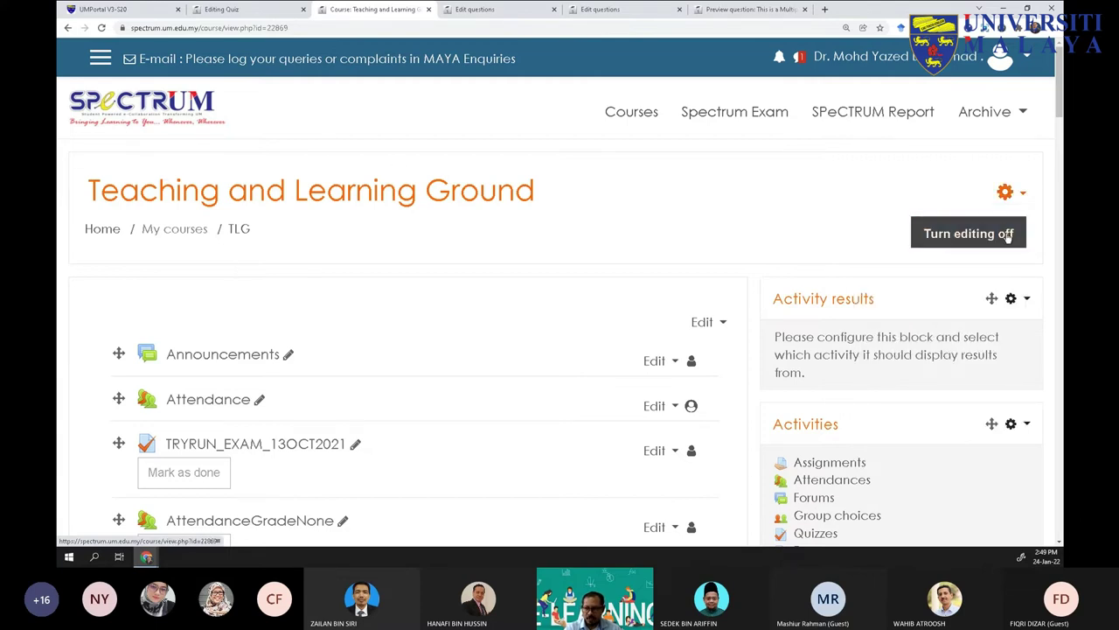
{"action": "left_click", "coordinate": [1008, 193]}
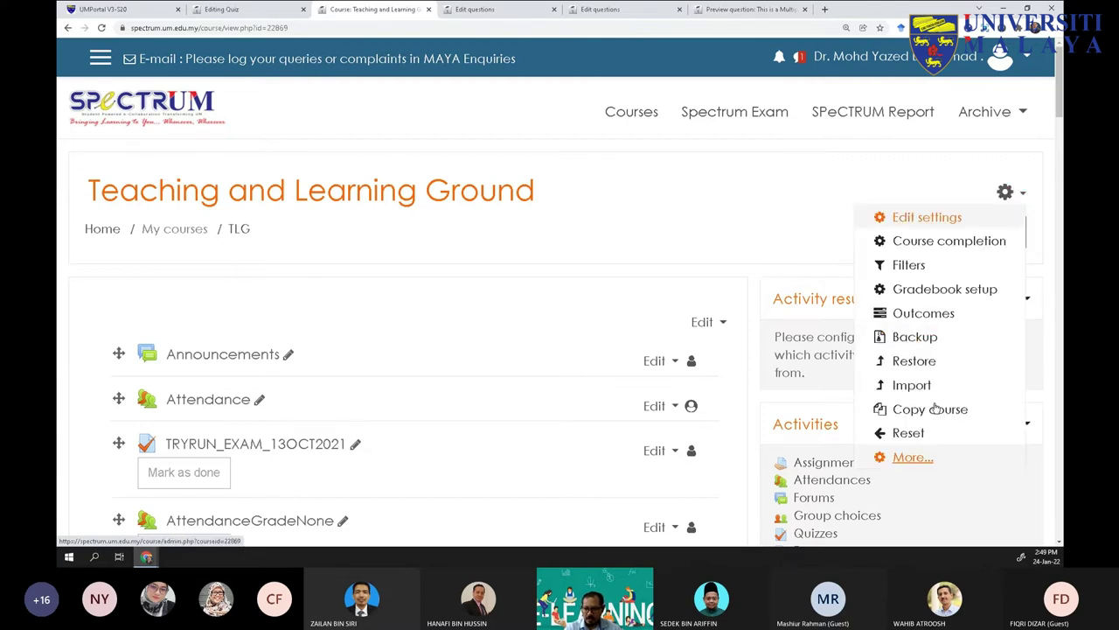
{"action": "left_click", "coordinate": [1018, 193]}
{"action": "left_click", "coordinate": [1020, 193]}
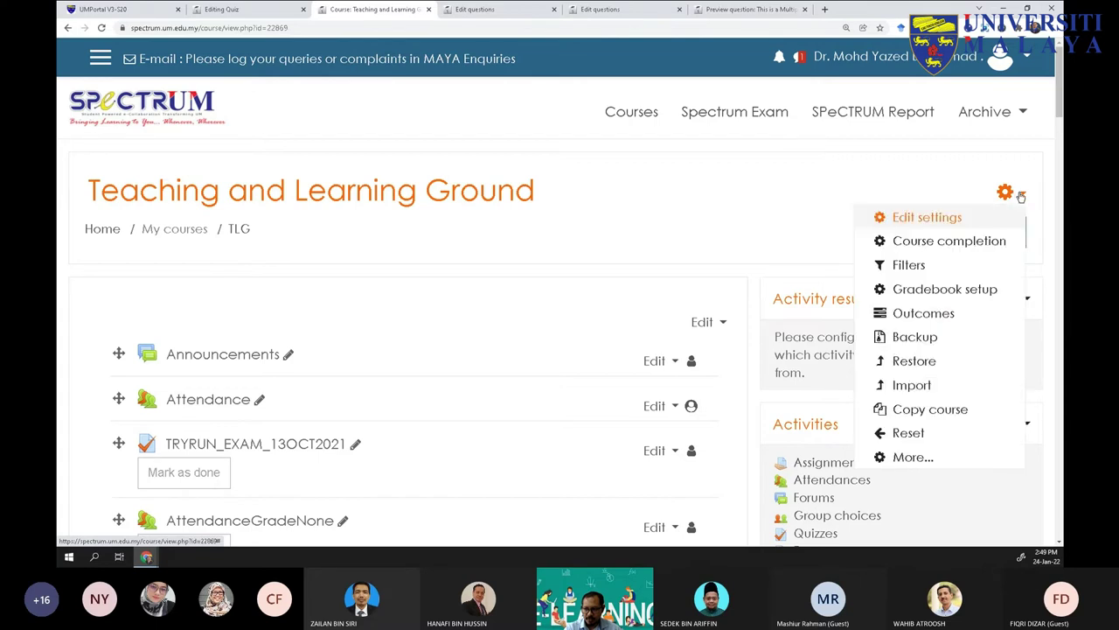
{"action": "left_click", "coordinate": [913, 459]}
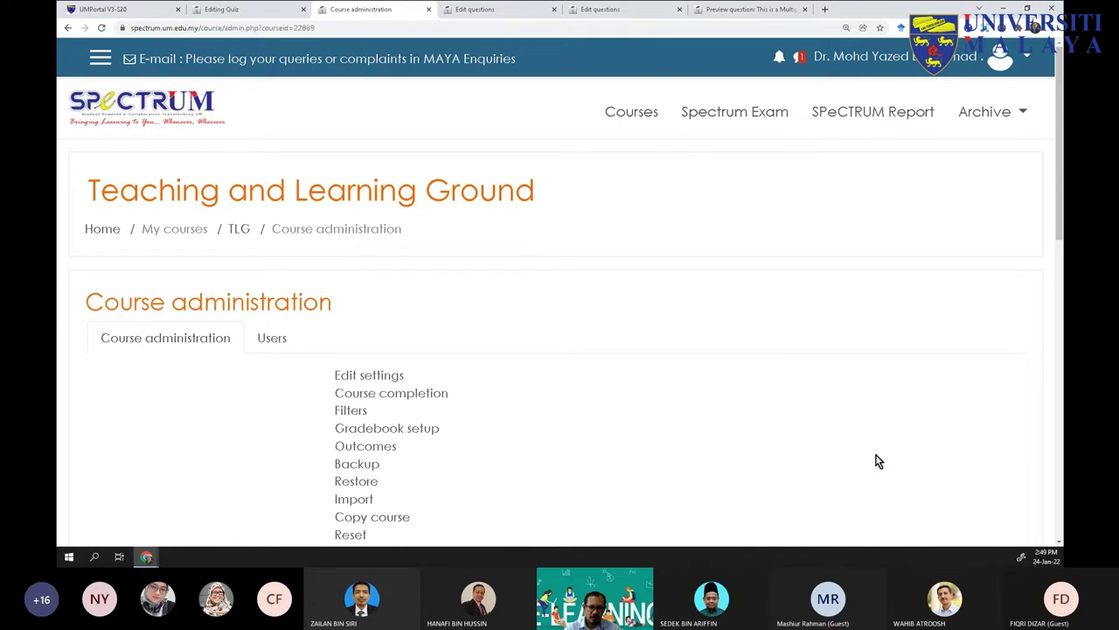
{"action": "left_click", "coordinate": [239, 228]}
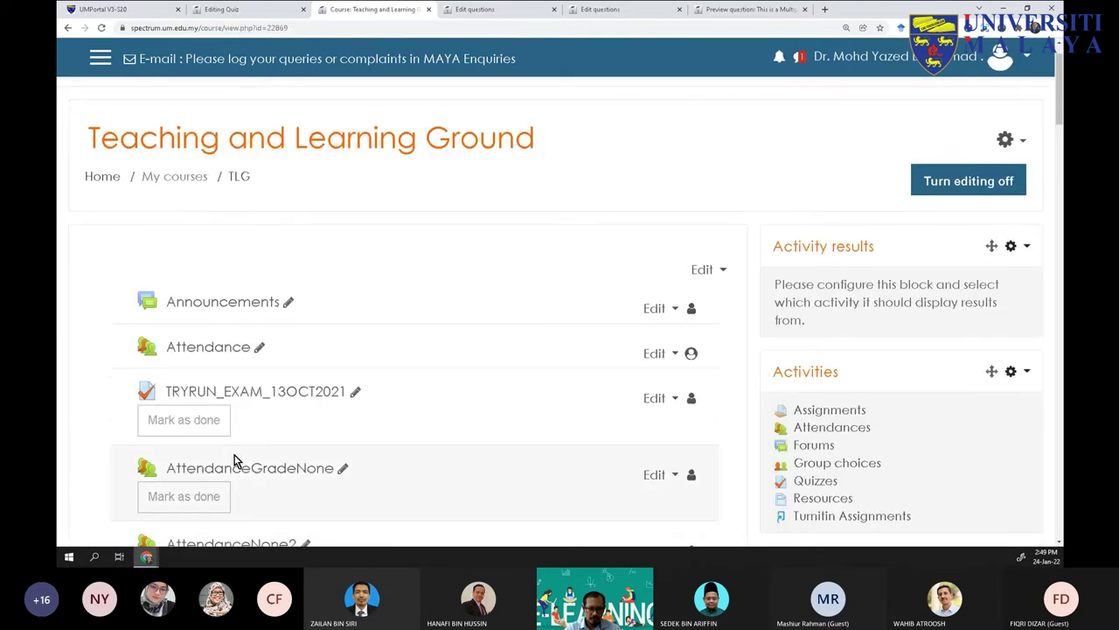
{"action": "scroll", "coordinate": [236, 476], "scroll_direction": "down", "scroll_amount": 3}
{"action": "scroll", "coordinate": [236, 491], "scroll_direction": "down", "scroll_amount": 1}
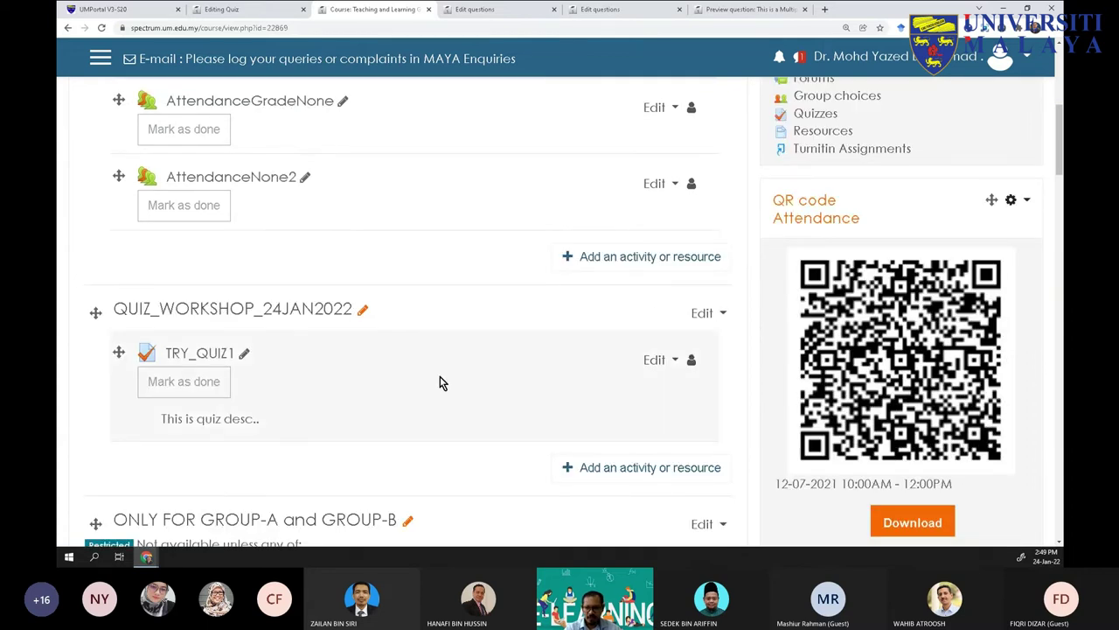
{"action": "scroll", "coordinate": [440, 377], "scroll_direction": "up", "scroll_amount": 5}
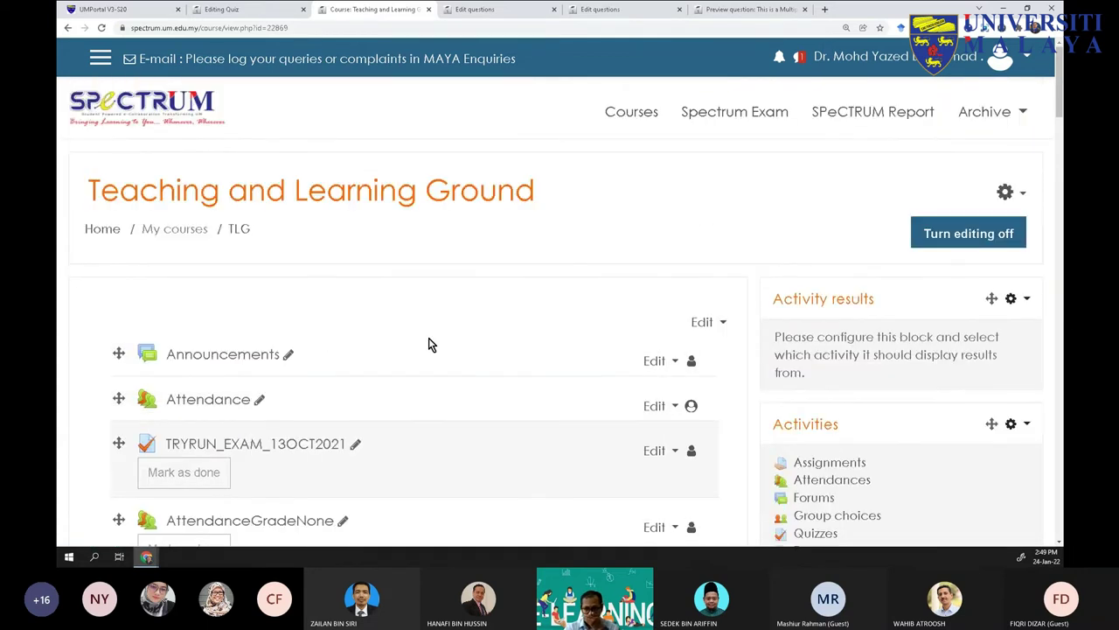
Open the question bank of the TLG course from its full course administration page
{"action": "left_click", "coordinate": [1023, 194]}
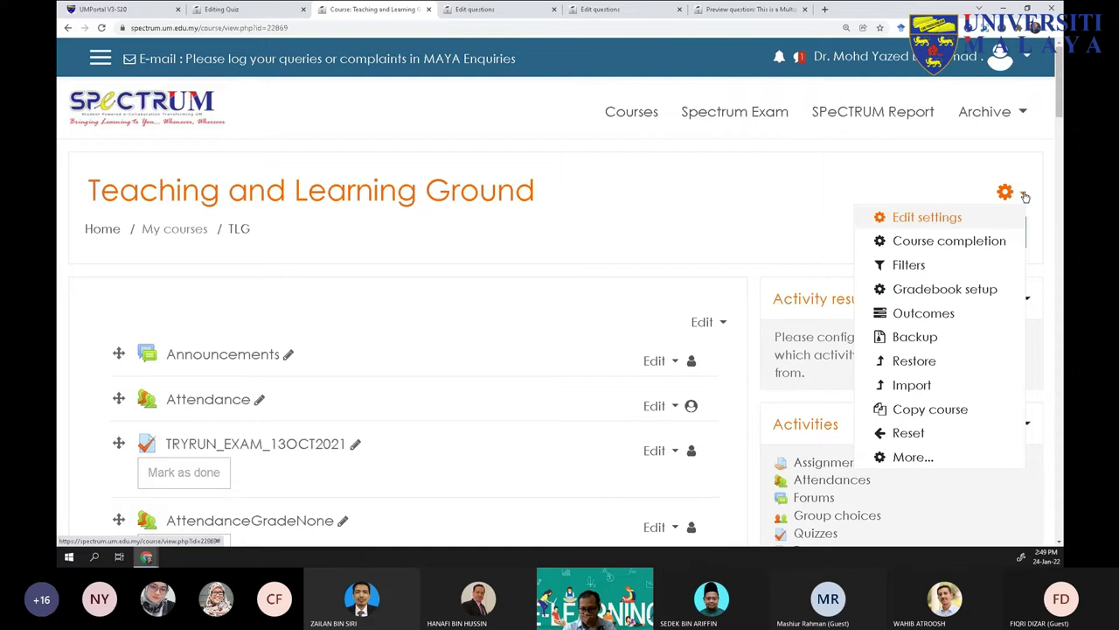
{"action": "left_click", "coordinate": [909, 456]}
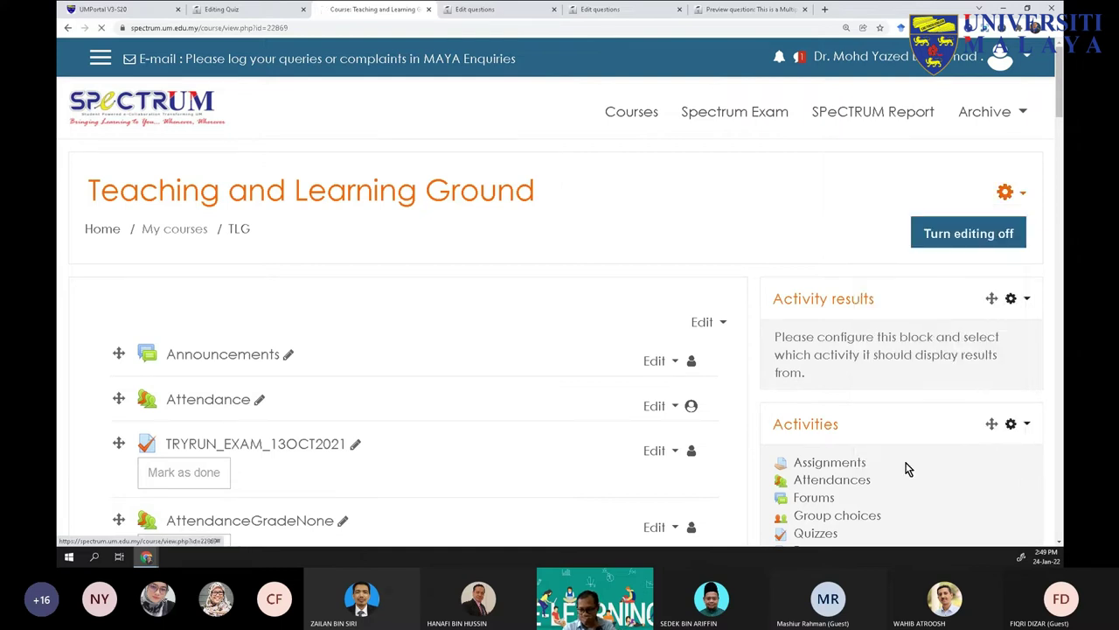
{"action": "scroll", "coordinate": [479, 429], "scroll_direction": "down", "scroll_amount": 5}
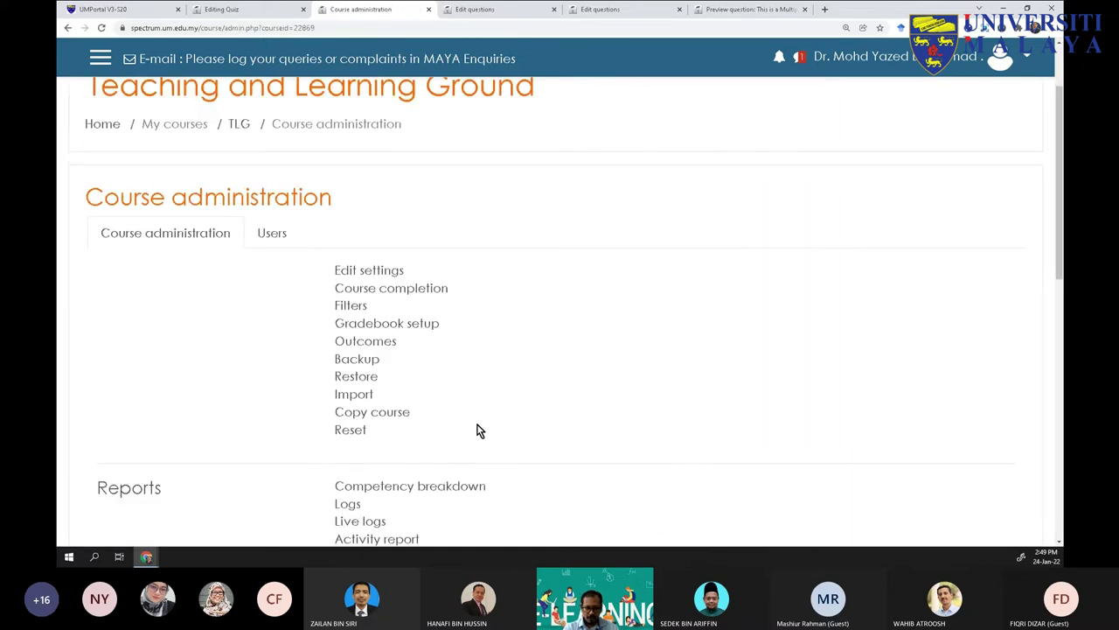
{"action": "scroll", "coordinate": [476, 428], "scroll_direction": "down", "scroll_amount": 3}
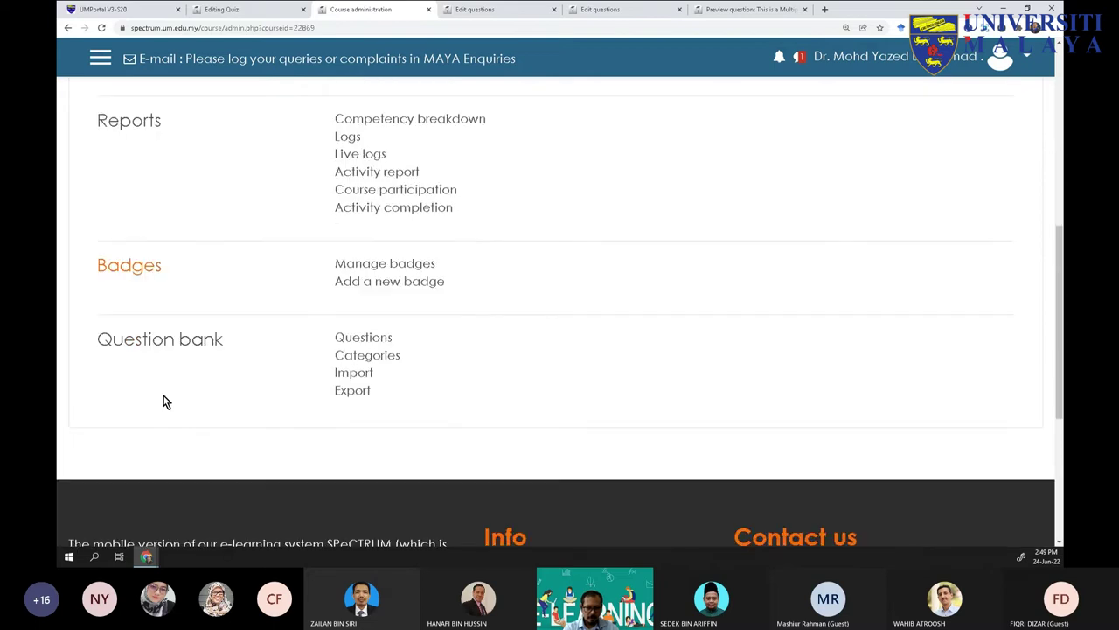
{"action": "left_click", "coordinate": [172, 346]}
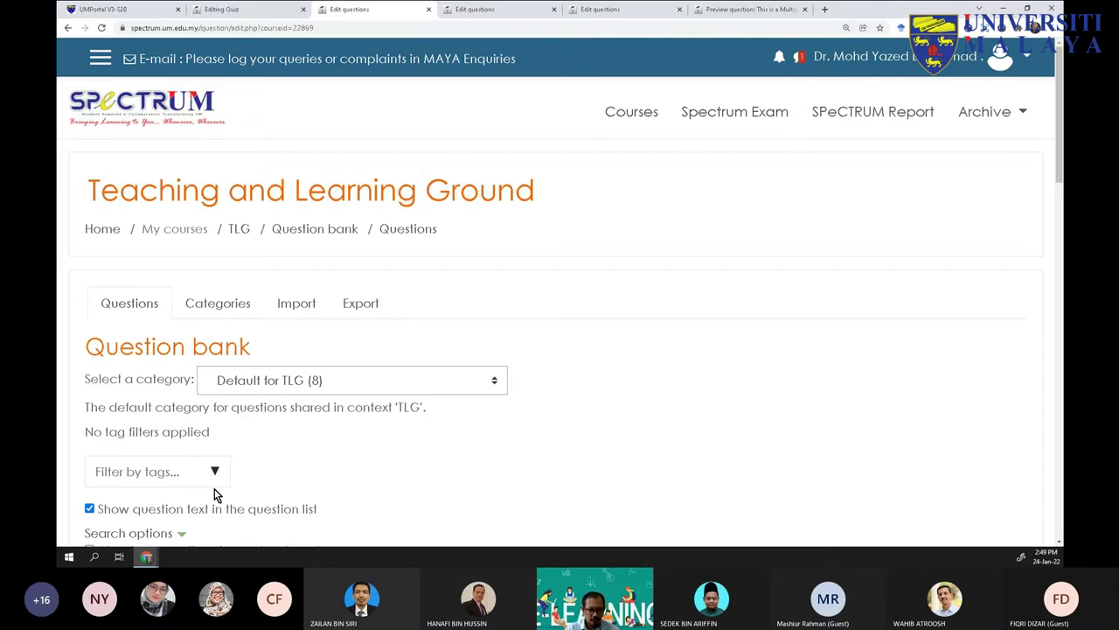
Review the question categories available in the TLG question bank, keeping the Default for TLG category selected
{"action": "scroll", "coordinate": [227, 459], "scroll_direction": "down", "scroll_amount": 3}
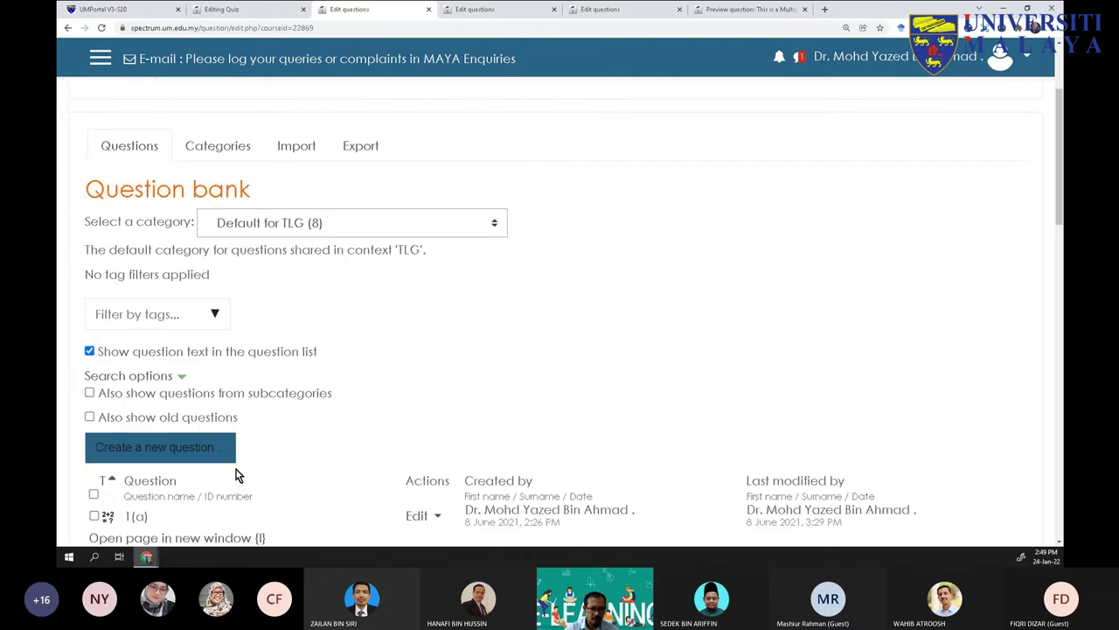
{"action": "left_click", "coordinate": [350, 227]}
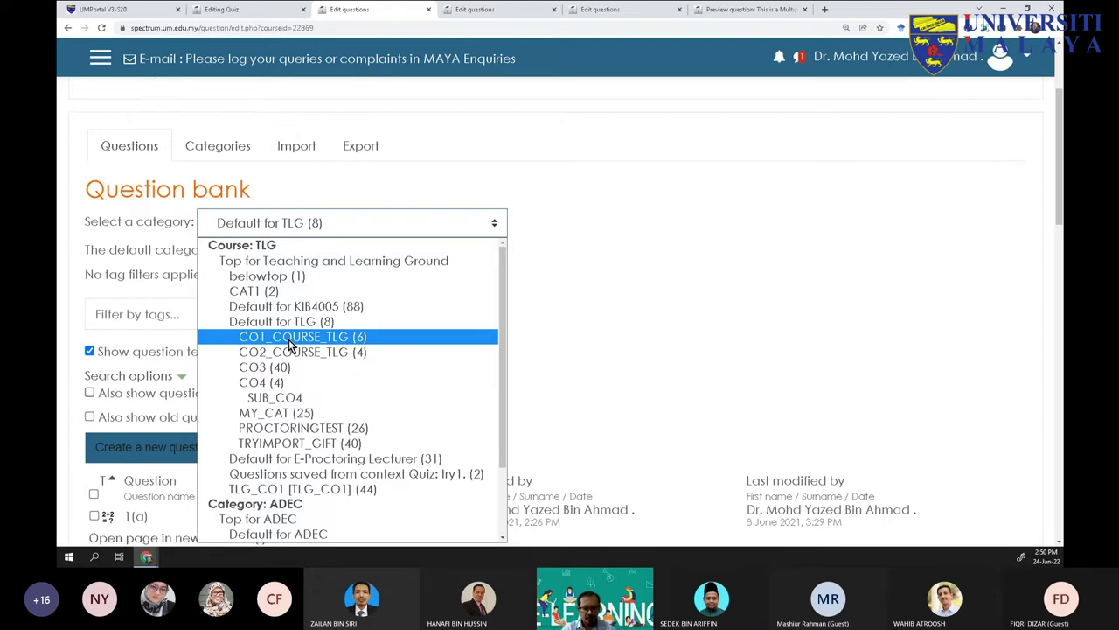
{"action": "left_click", "coordinate": [635, 295]}
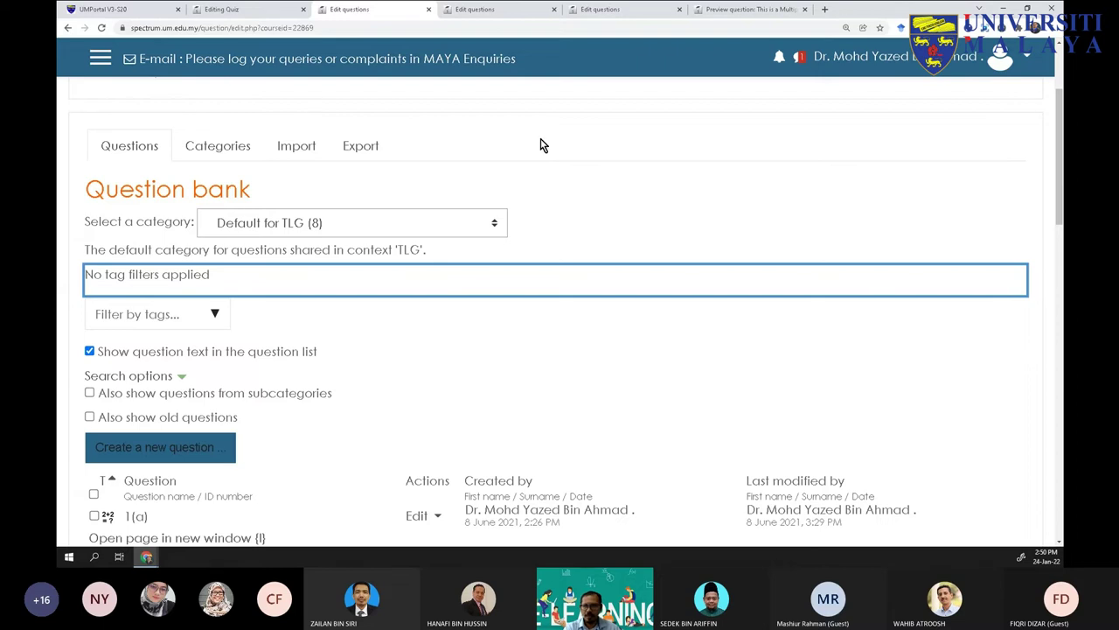
Open spectrum.um.edu.my in a new browser tab
{"action": "left_click", "coordinate": [825, 11]}
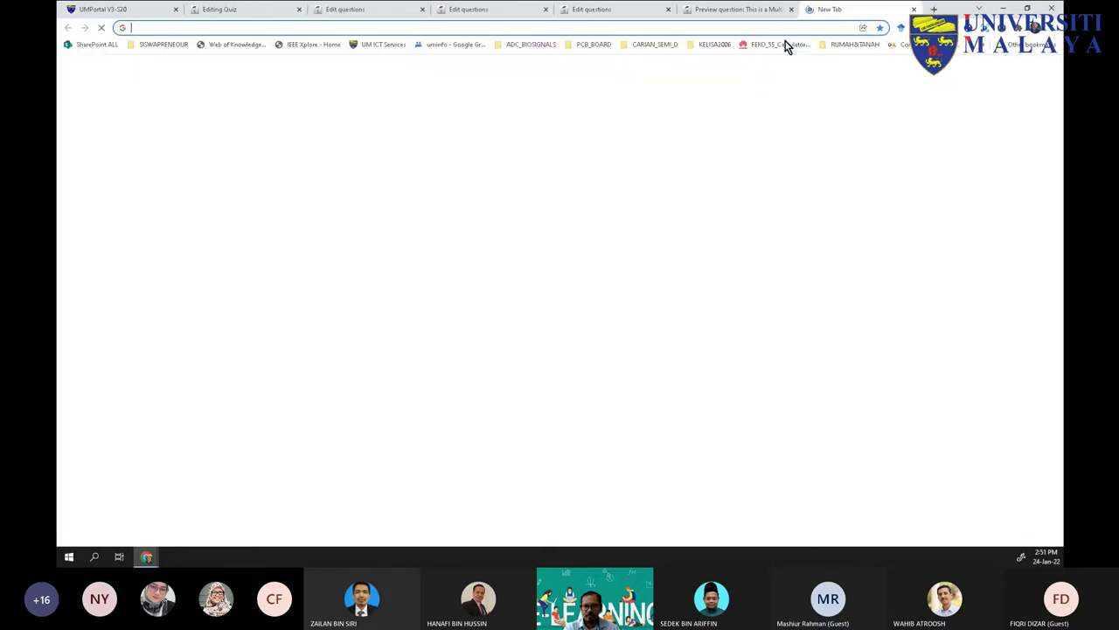
{"action": "left_click", "coordinate": [560, 25]}
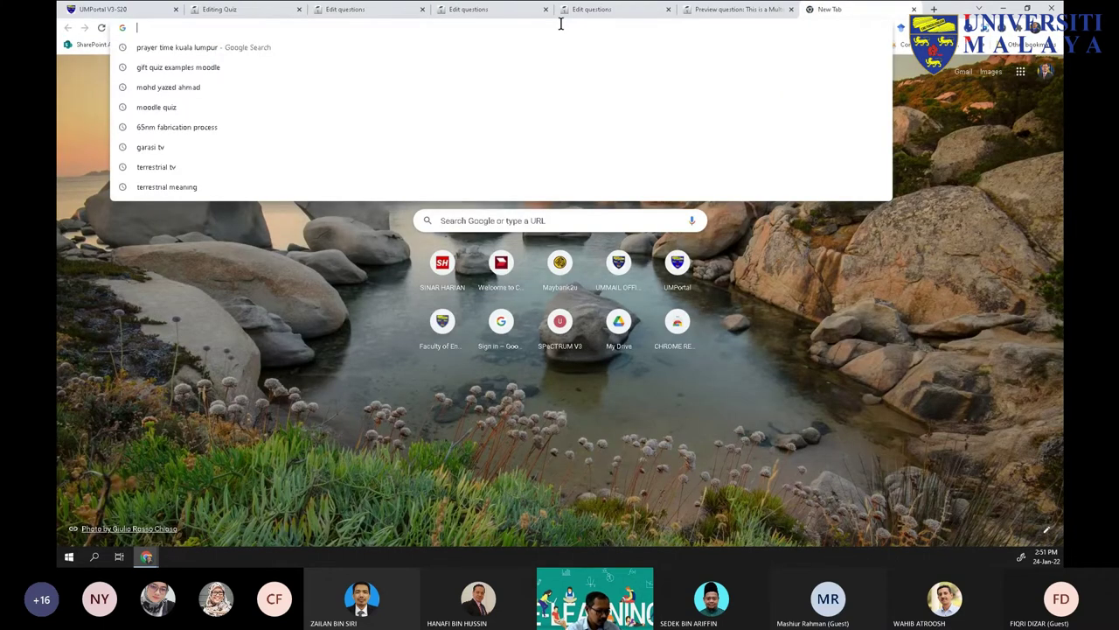
{"action": "type", "text": "spectrum.um.edu.my"}
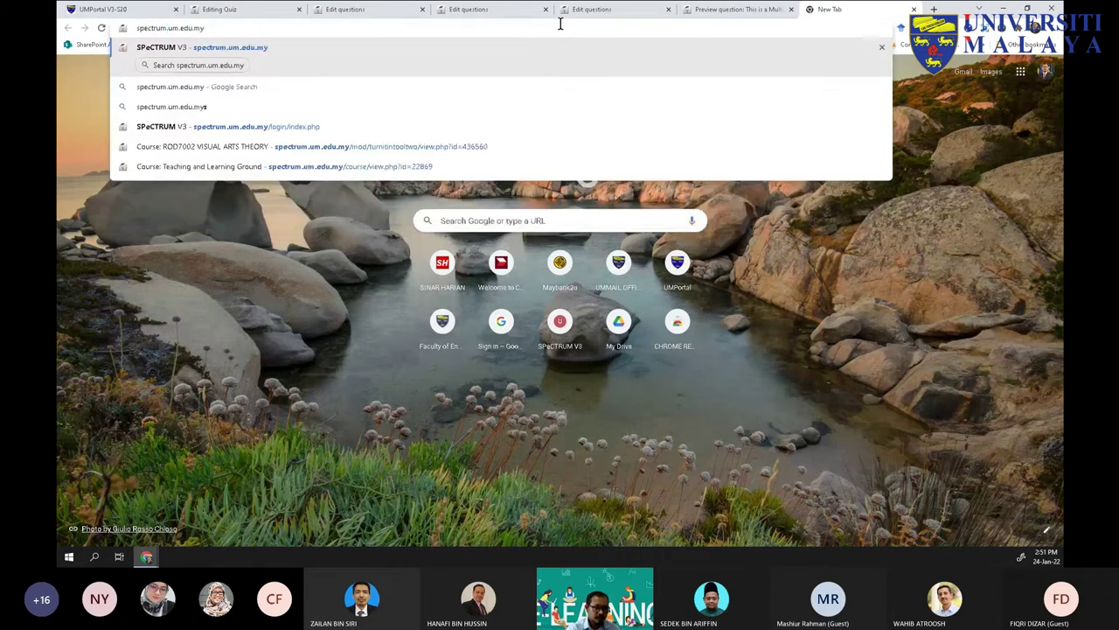
{"action": "key", "text": "Return"}
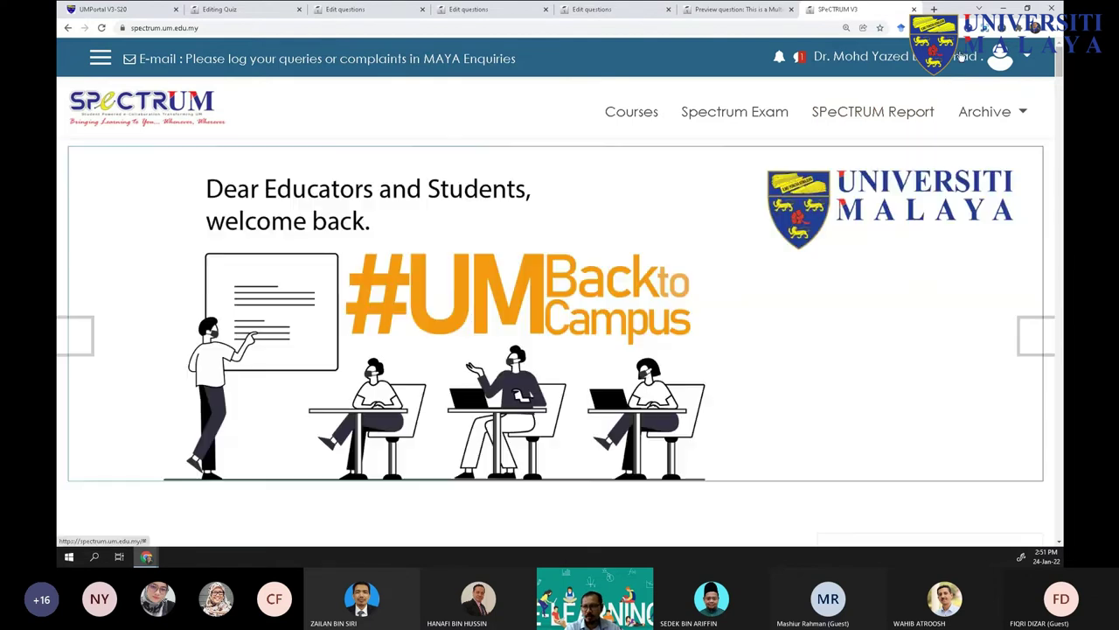
Go to the course listing and open the KIB3011 course from the enrolled courses
{"action": "left_click", "coordinate": [957, 54]}
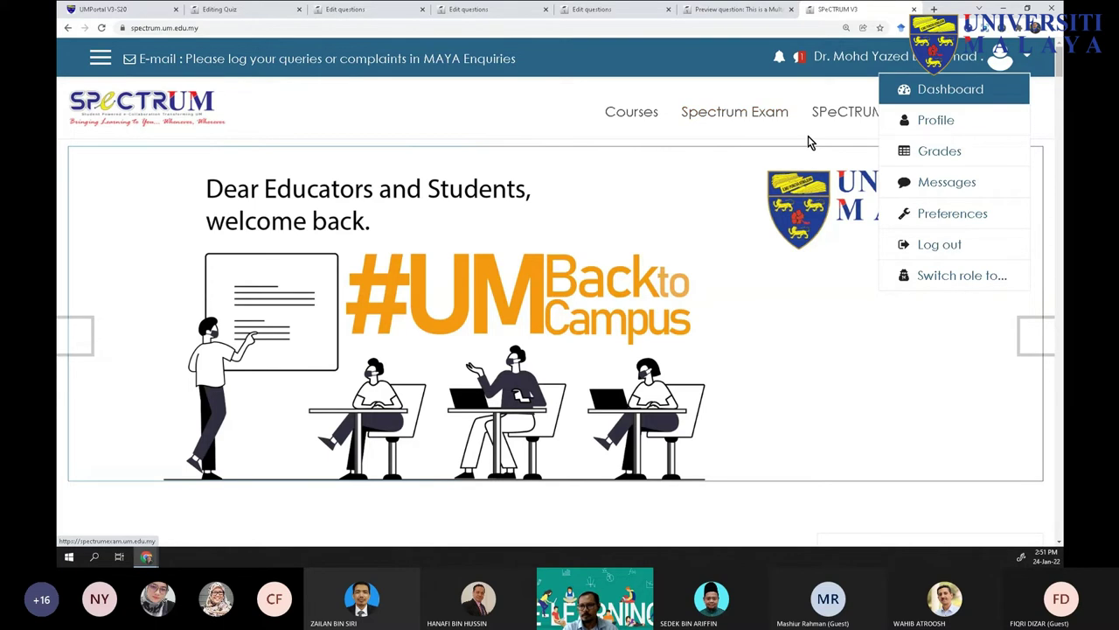
{"action": "left_click", "coordinate": [632, 120]}
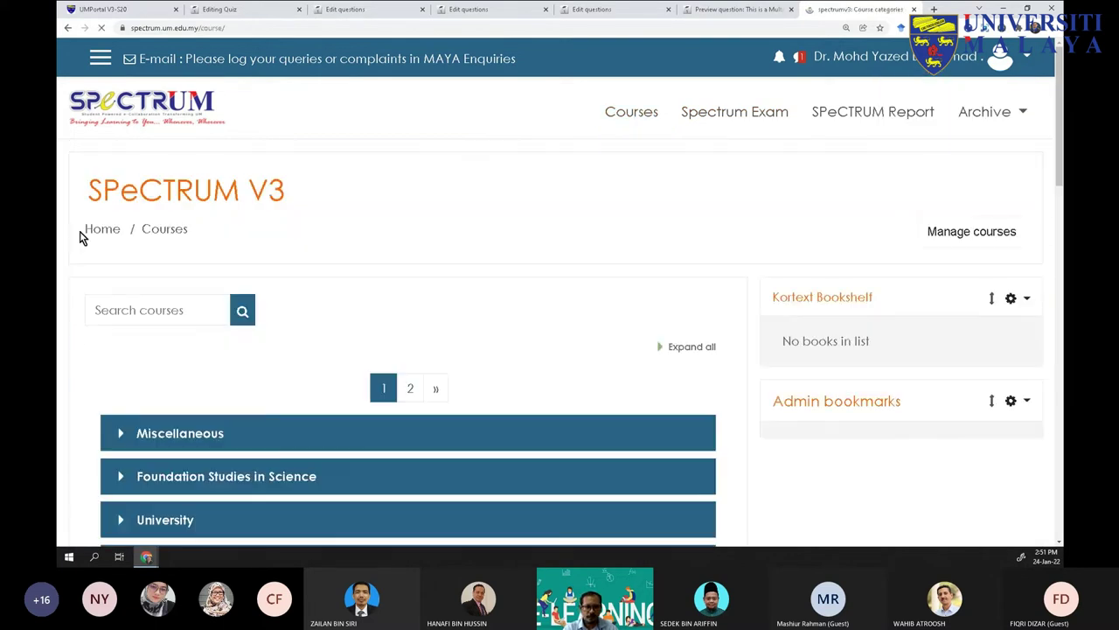
{"action": "scroll", "coordinate": [87, 262], "scroll_direction": "down", "scroll_amount": 2}
{"action": "scroll", "coordinate": [89, 181], "scroll_direction": "up", "scroll_amount": 2}
{"action": "left_click", "coordinate": [97, 59]}
{"action": "scroll", "coordinate": [114, 350], "scroll_direction": "down", "scroll_amount": 1}
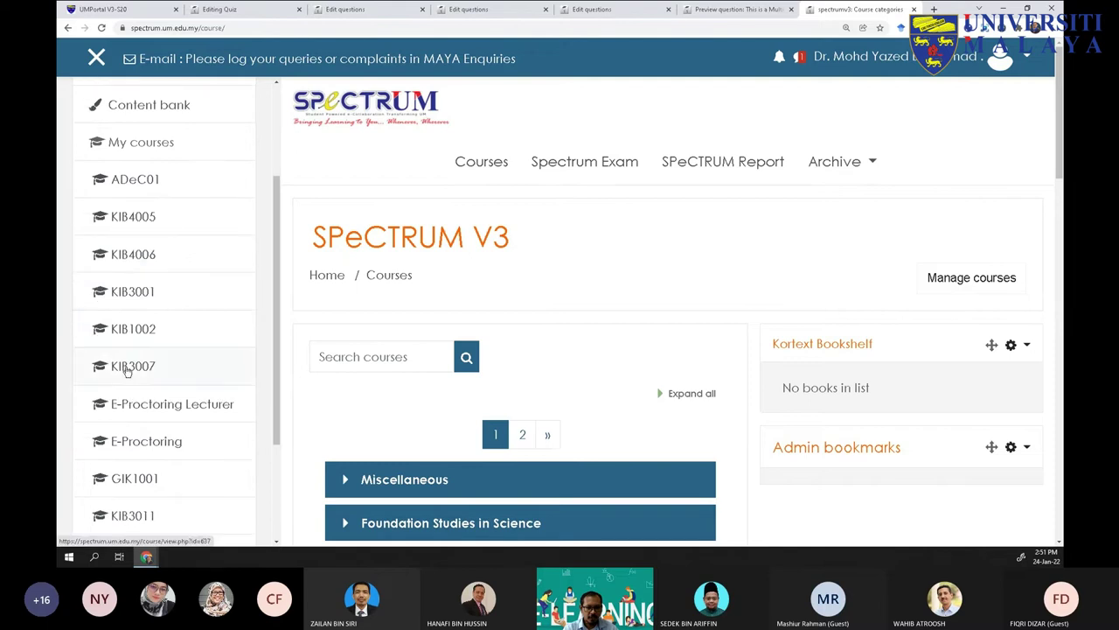
{"action": "left_click", "coordinate": [142, 520]}
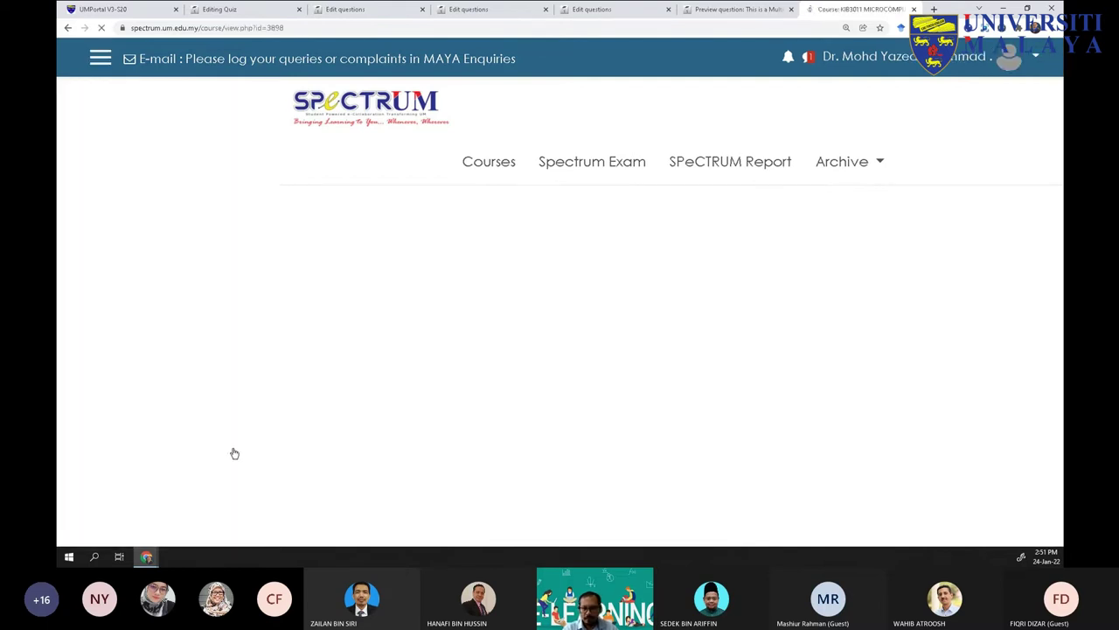
Open the question bank of the KIB3011 course from its full course administration page
{"action": "left_click", "coordinate": [1011, 261]}
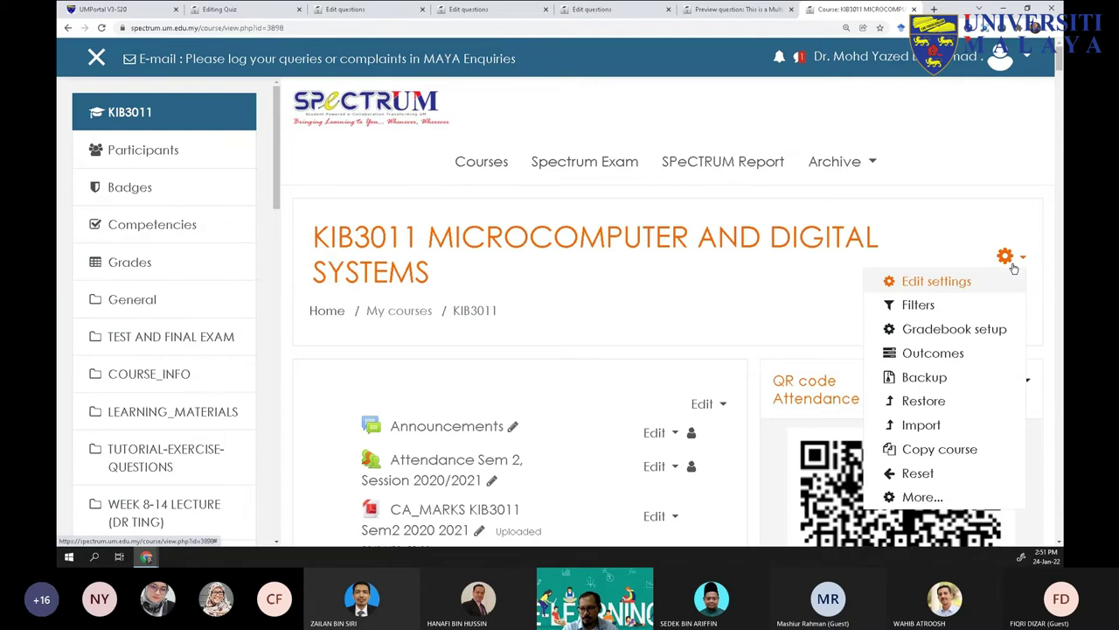
{"action": "left_click", "coordinate": [920, 496]}
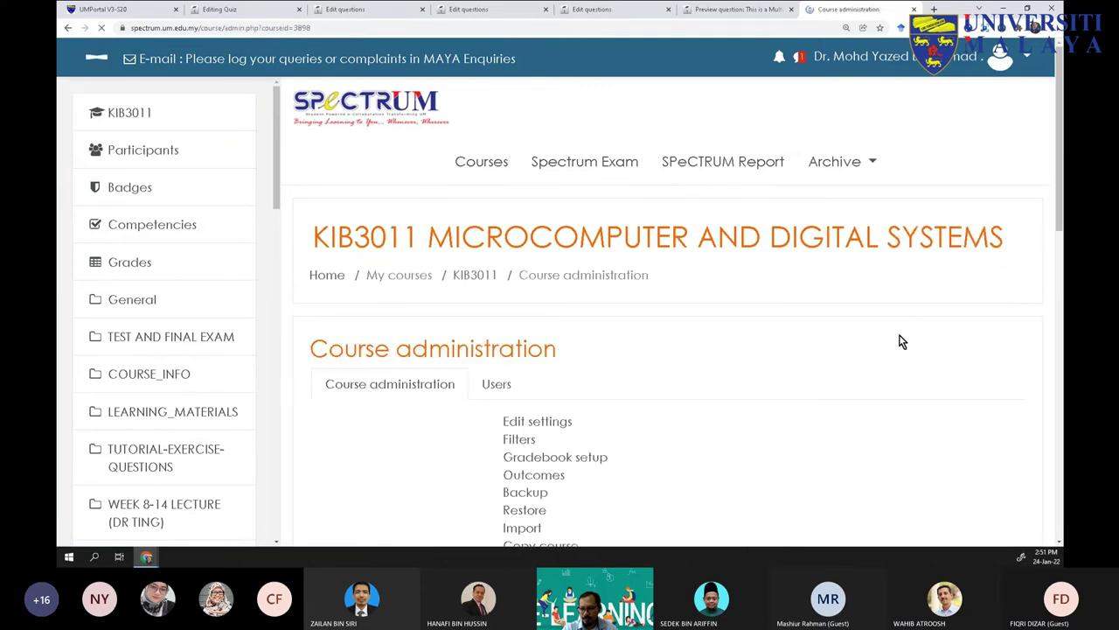
{"action": "scroll", "coordinate": [476, 346], "scroll_direction": "down", "scroll_amount": 1}
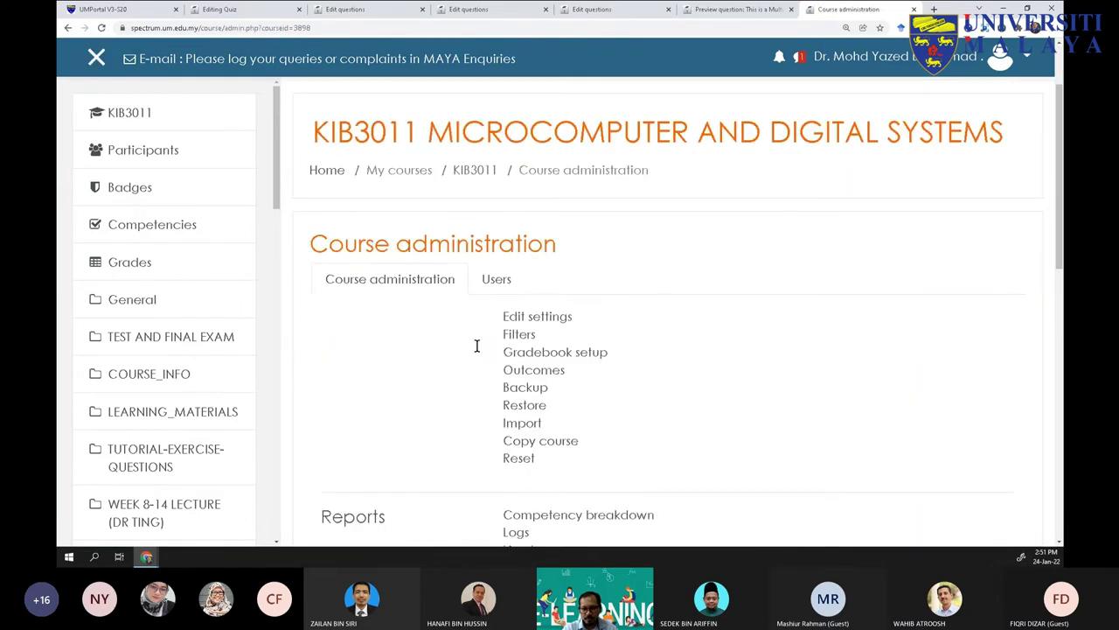
{"action": "scroll", "coordinate": [452, 465], "scroll_direction": "down", "scroll_amount": 3}
{"action": "left_click", "coordinate": [376, 469]}
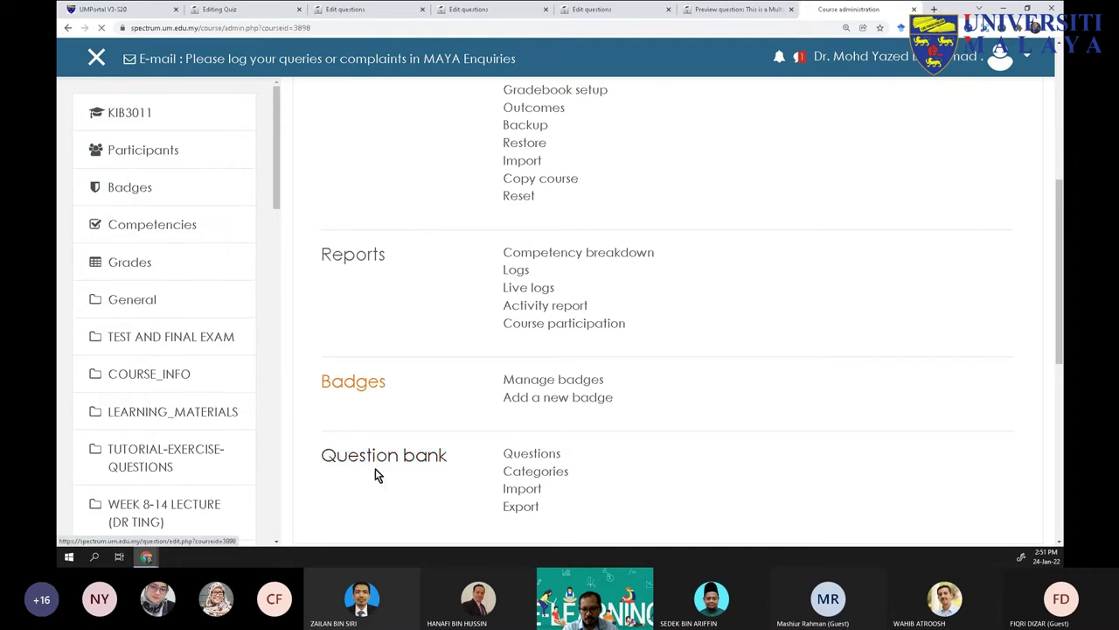
Review the categories available in the KIB3011 question bank, keeping the Default for KIB3011 category selected
{"action": "scroll", "coordinate": [386, 446], "scroll_direction": "down", "scroll_amount": 2}
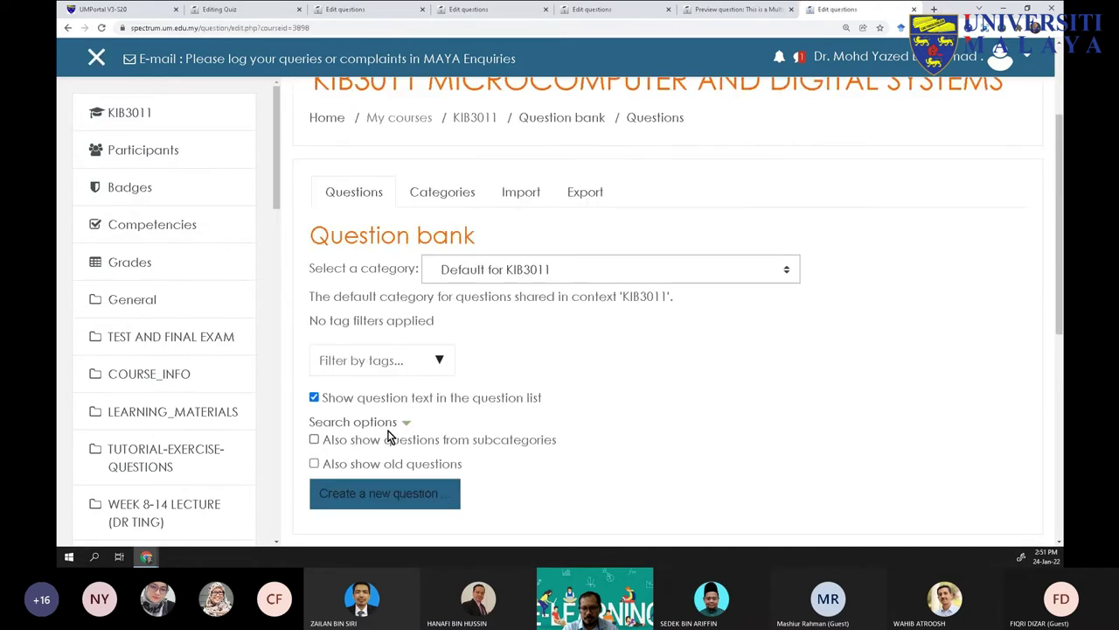
{"action": "left_click", "coordinate": [517, 272]}
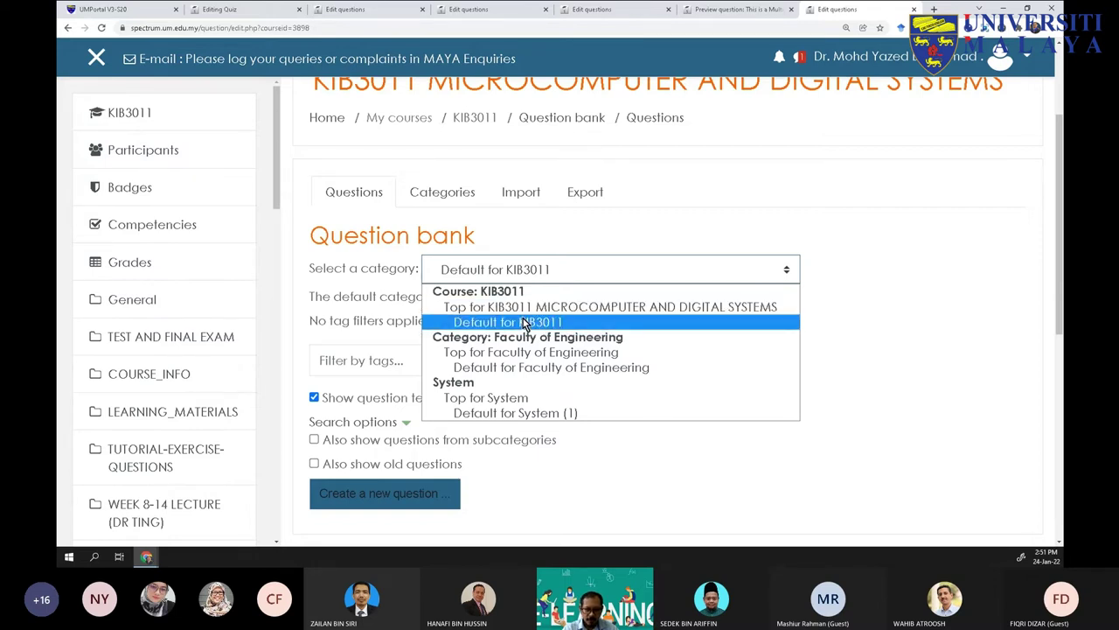
{"action": "left_click", "coordinate": [576, 234]}
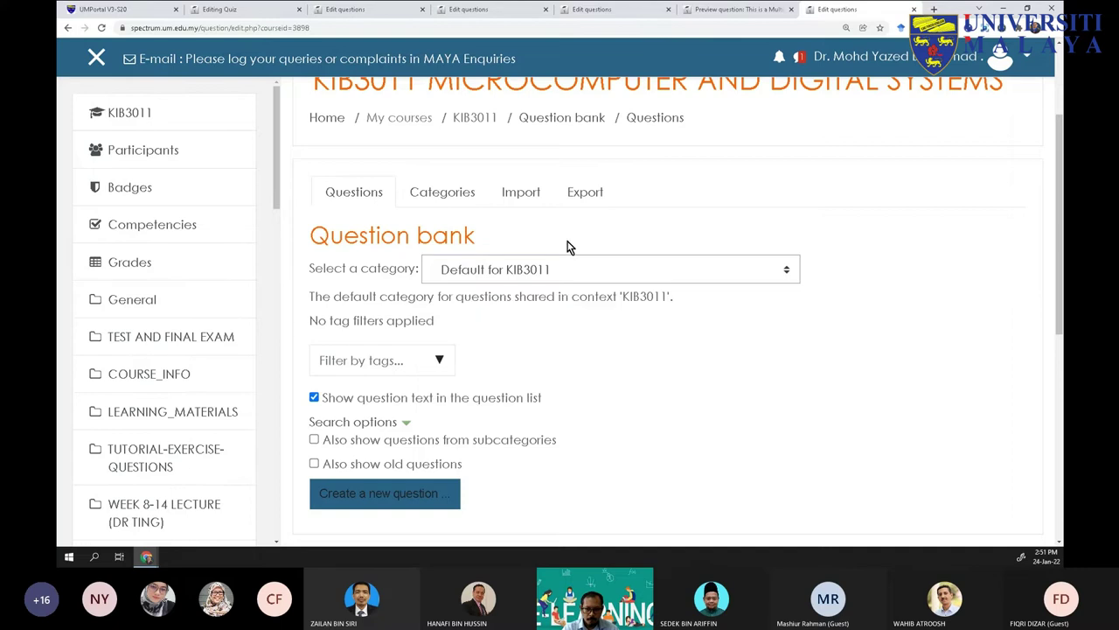
Open the question categories page of KIB3011 and collapse the Add category section
{"action": "left_click", "coordinate": [442, 194]}
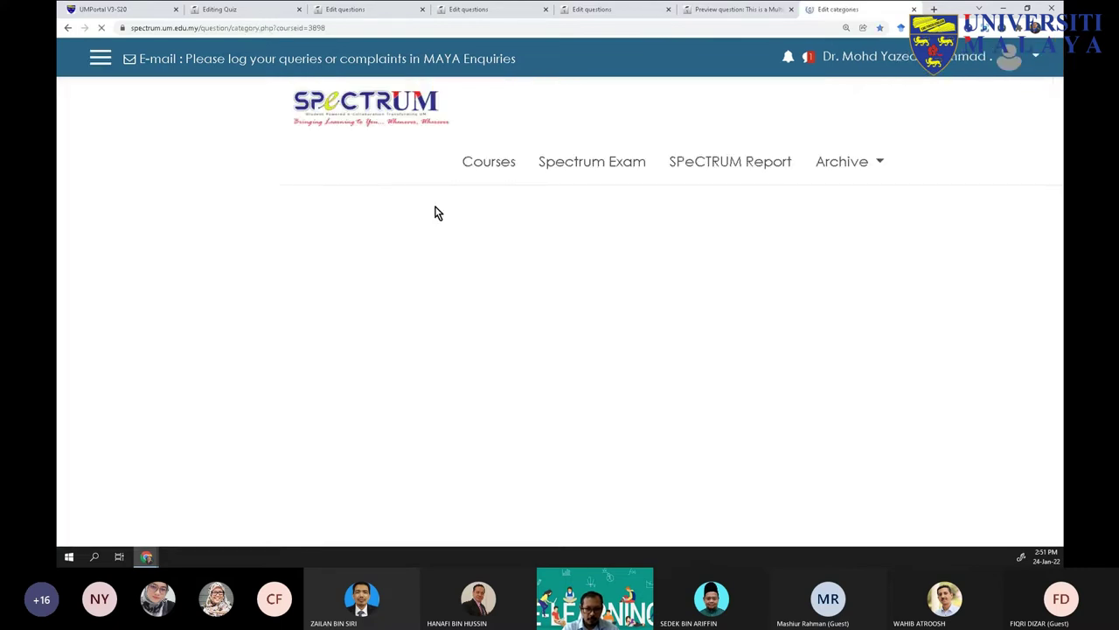
{"action": "scroll", "coordinate": [436, 333], "scroll_direction": "down", "scroll_amount": 5}
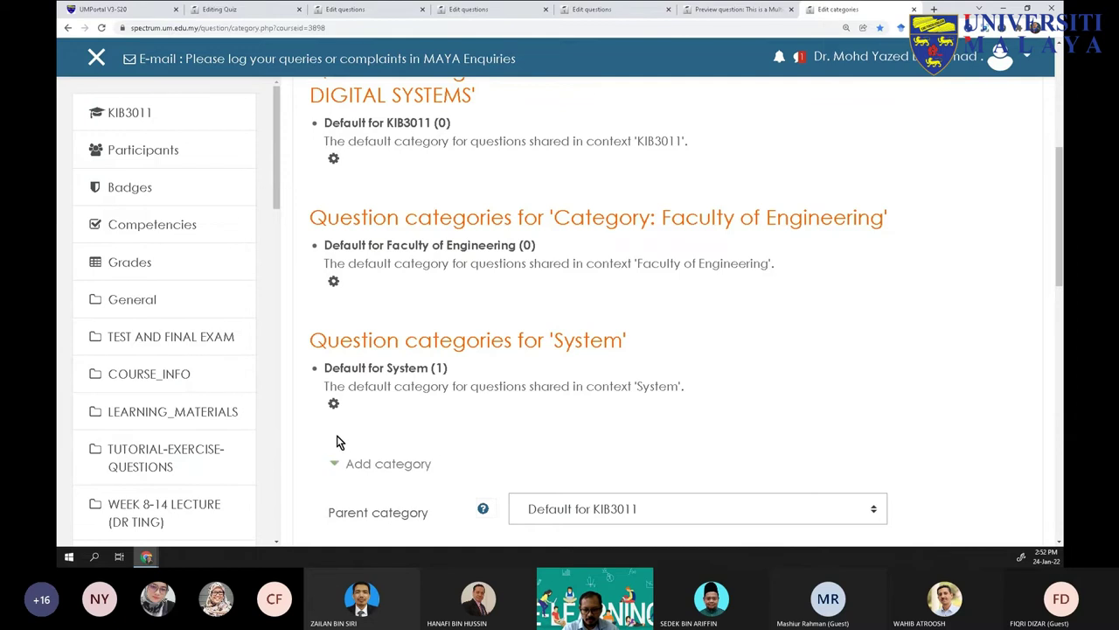
{"action": "left_click", "coordinate": [336, 463]}
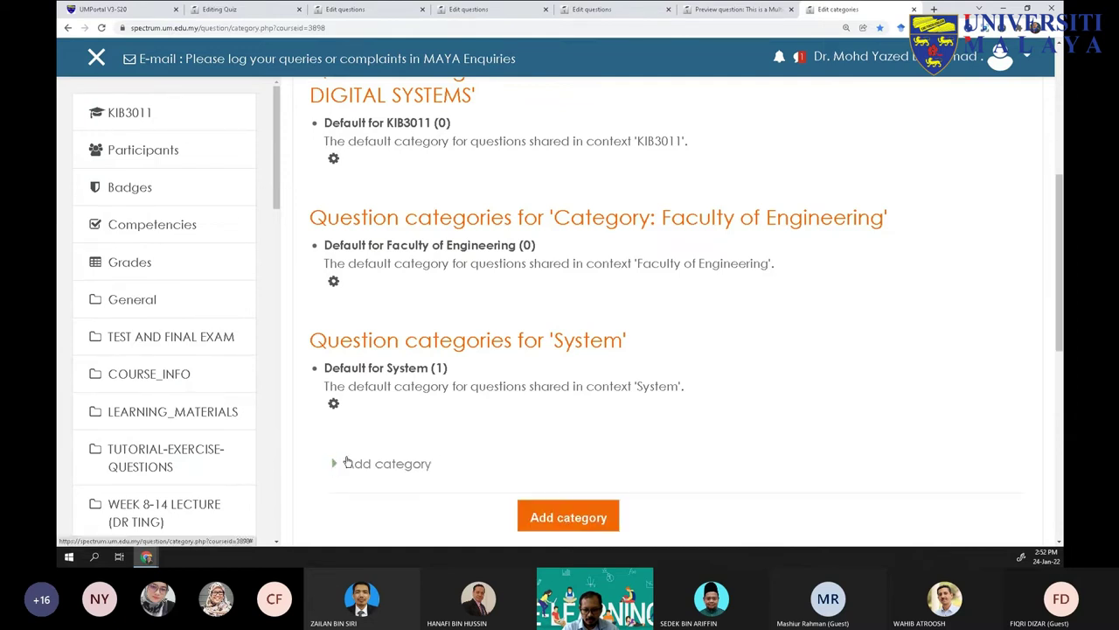
{"action": "scroll", "coordinate": [349, 467], "scroll_direction": "down", "scroll_amount": 3}
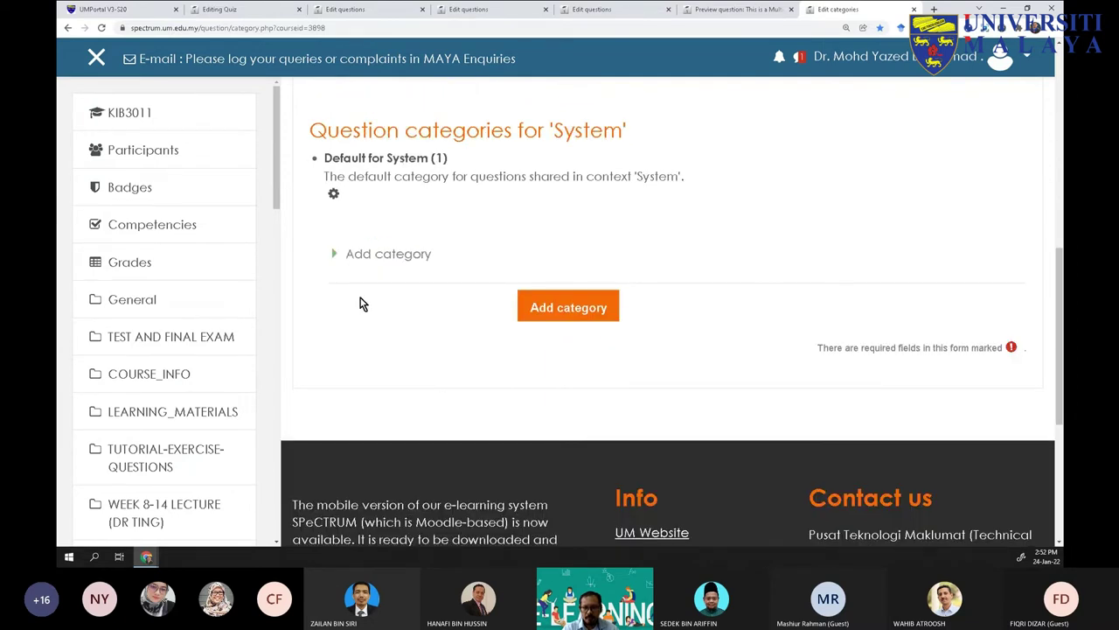
Open the question list of the Default for KIB3011 category and look through its display options
{"action": "scroll", "coordinate": [315, 325], "scroll_direction": "up", "scroll_amount": 5}
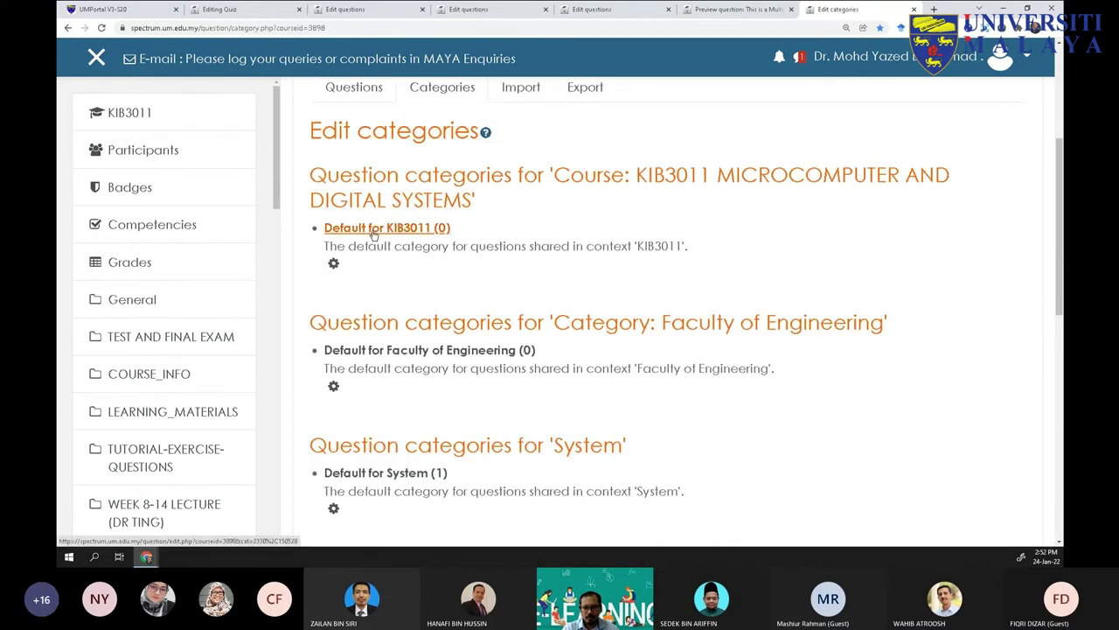
{"action": "left_click", "coordinate": [373, 229]}
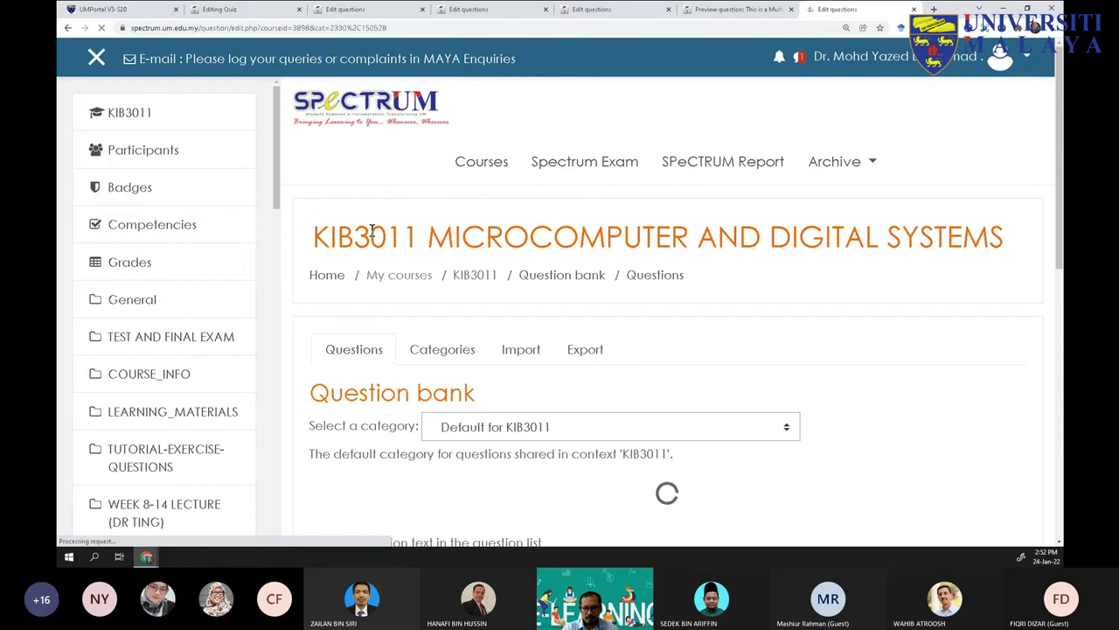
{"action": "scroll", "coordinate": [374, 230], "scroll_direction": "down", "scroll_amount": 2}
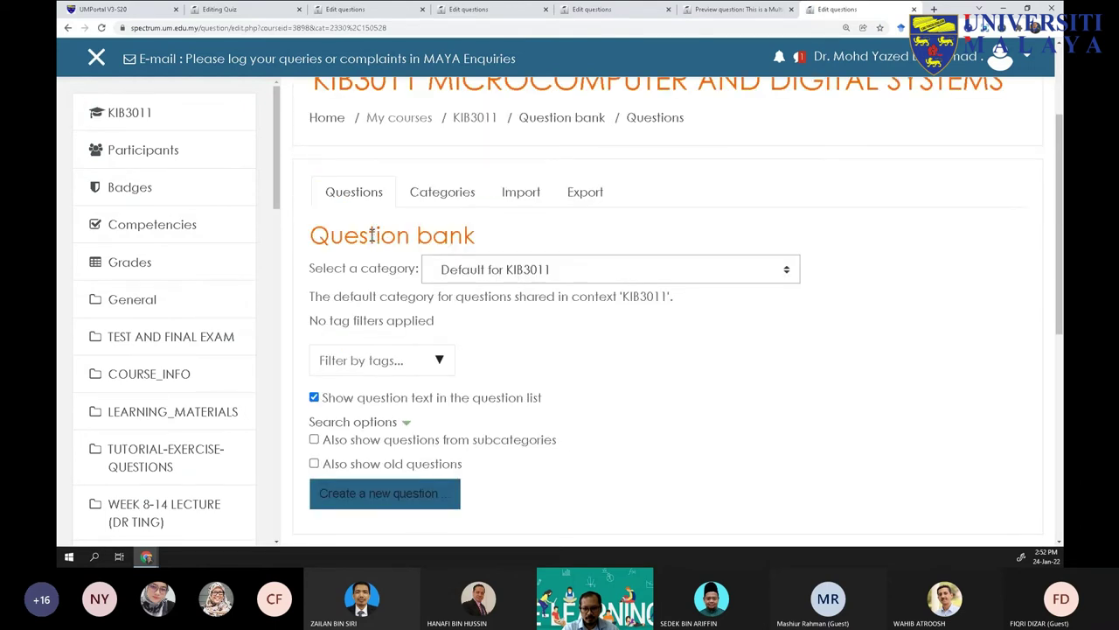
{"action": "scroll", "coordinate": [372, 234], "scroll_direction": "down", "scroll_amount": 2}
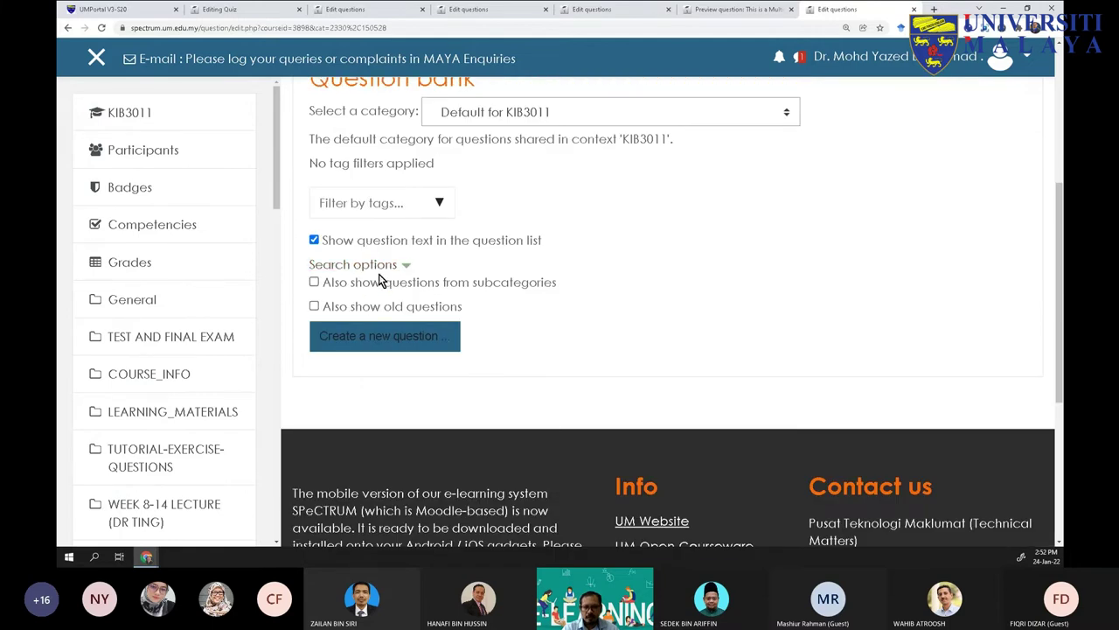
{"action": "scroll", "coordinate": [381, 281], "scroll_direction": "up", "scroll_amount": 1}
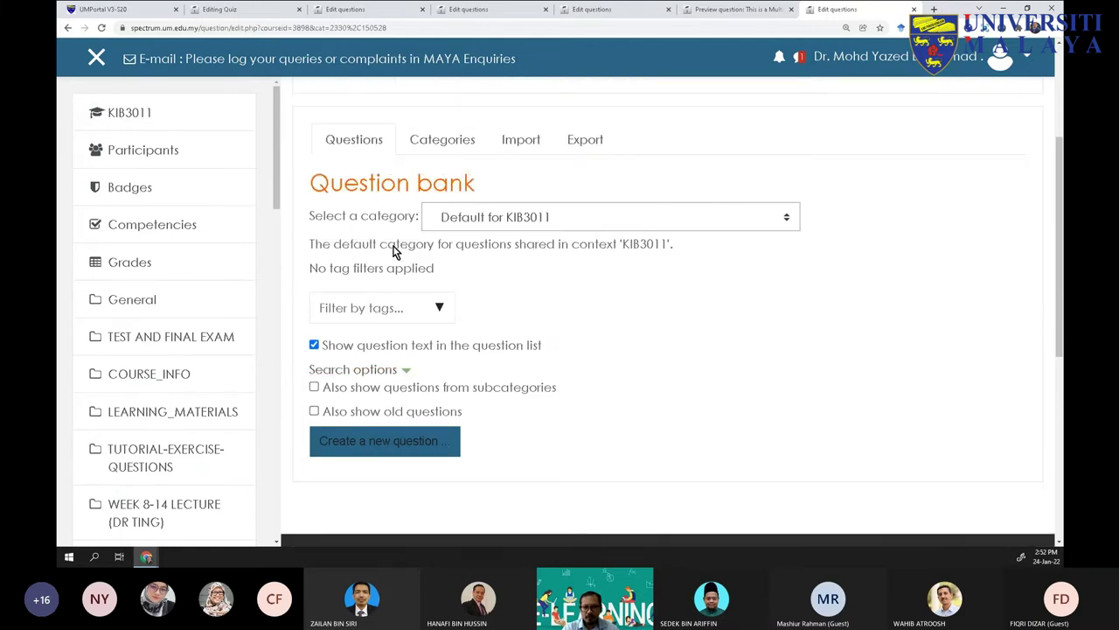
Go back to the KIB3011 question categories and review the parent category choices for a new category
{"action": "left_click", "coordinate": [428, 137]}
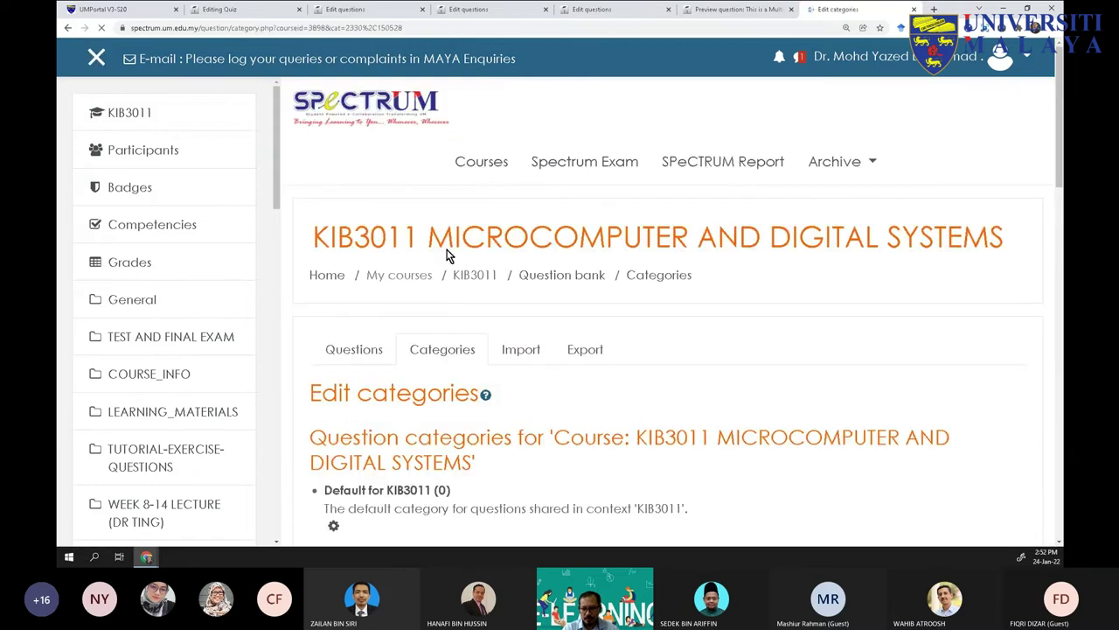
{"action": "scroll", "coordinate": [450, 362], "scroll_direction": "down", "scroll_amount": 6}
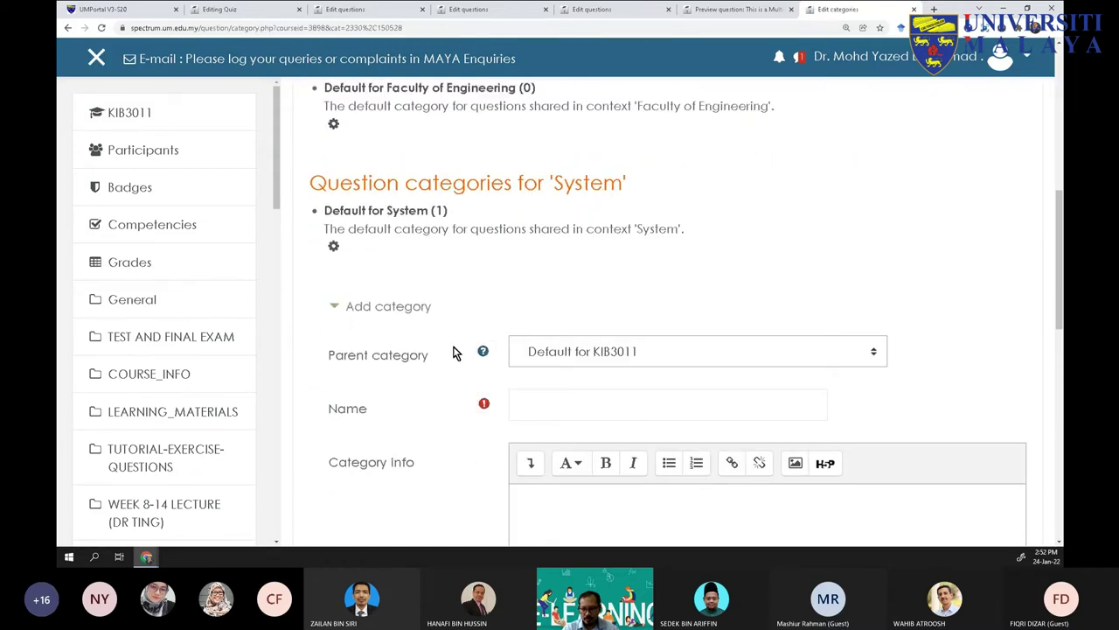
{"action": "left_click", "coordinate": [692, 355]}
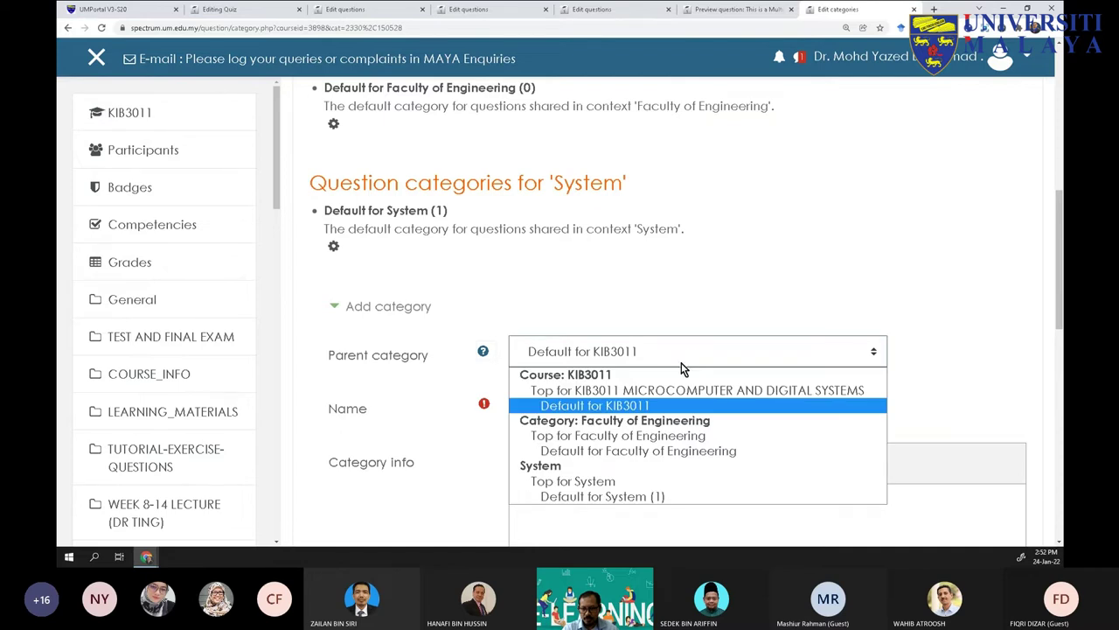
{"action": "left_click", "coordinate": [1017, 225]}
{"action": "scroll", "coordinate": [845, 320], "scroll_direction": "up", "scroll_amount": 4}
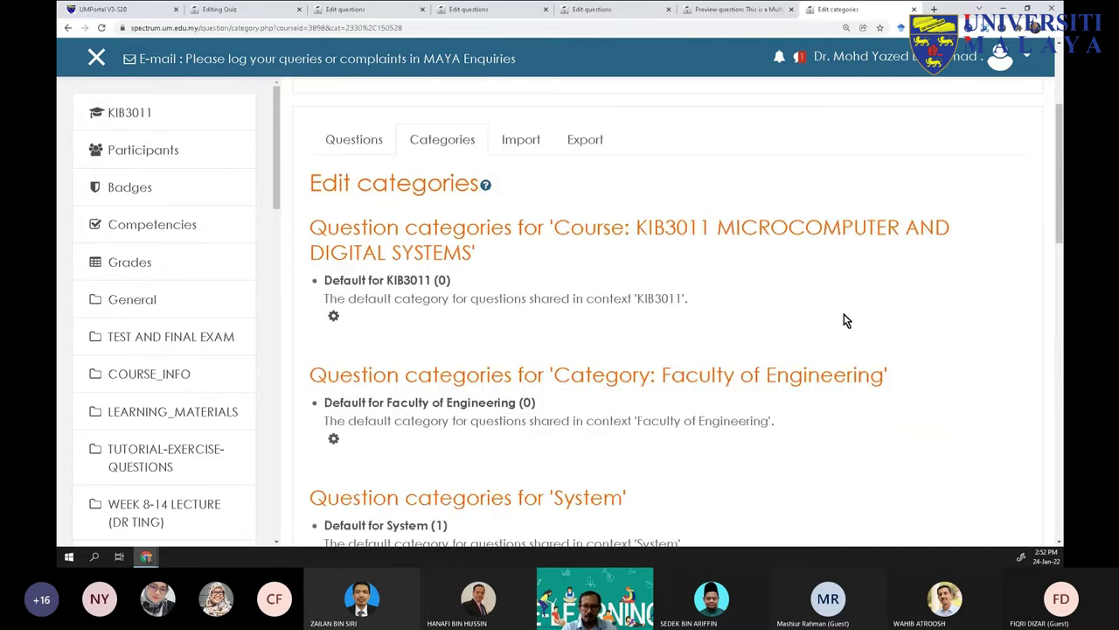
{"action": "scroll", "coordinate": [402, 182], "scroll_direction": "up", "scroll_amount": 2}
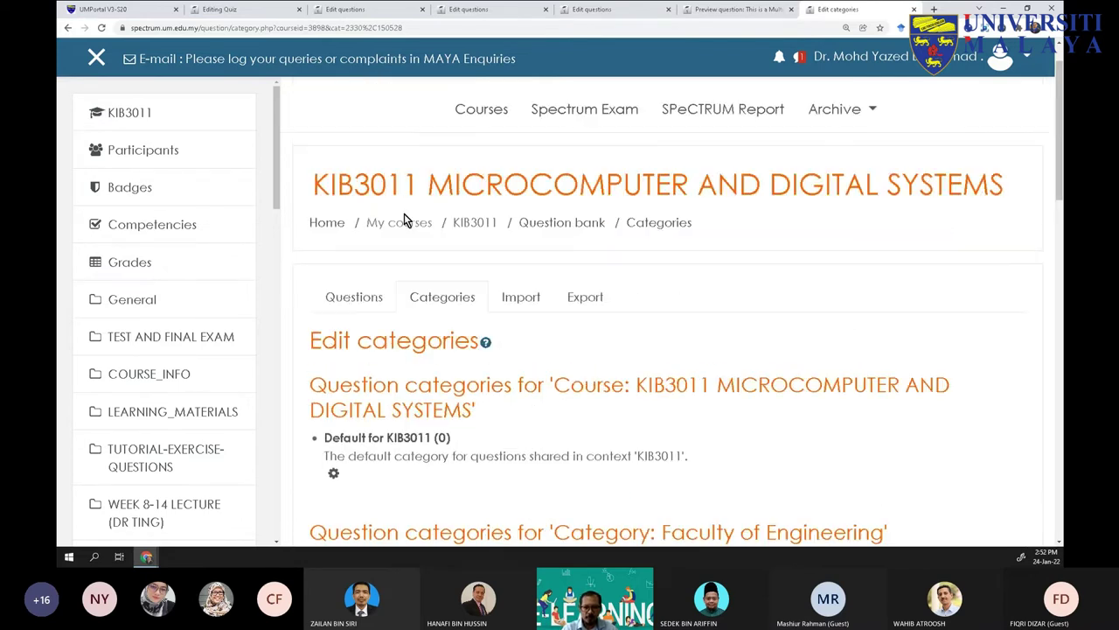
Show the question bank's Questions page for KIB3011 again and look over its filters
{"action": "left_click", "coordinate": [343, 298]}
{"action": "scroll", "coordinate": [354, 389], "scroll_direction": "down", "scroll_amount": 2}
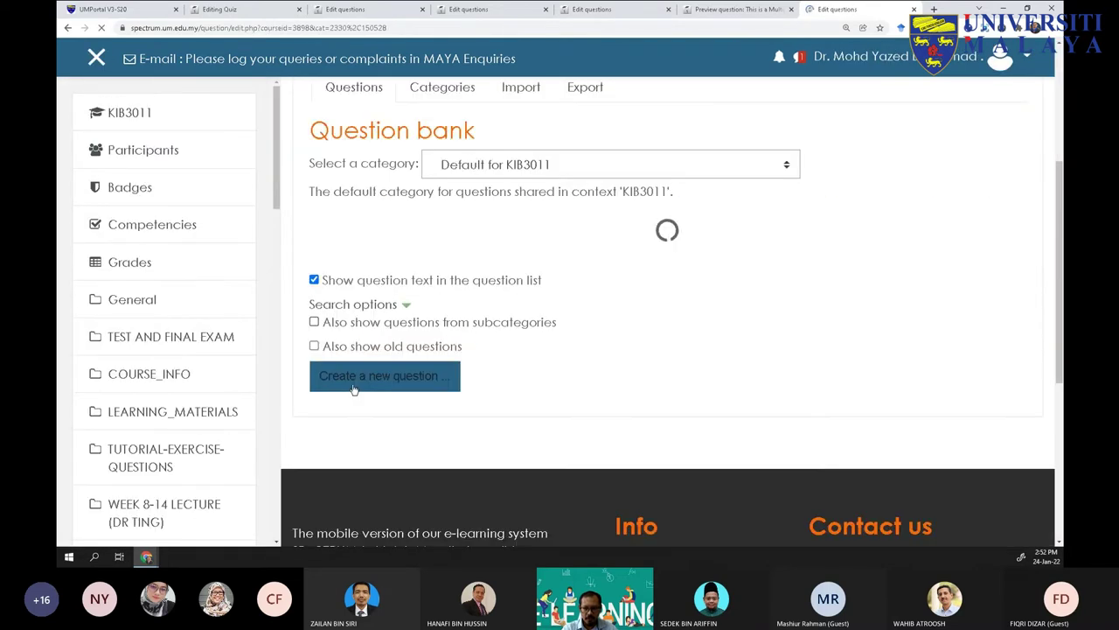
{"action": "scroll", "coordinate": [376, 350], "scroll_direction": "up", "scroll_amount": 1}
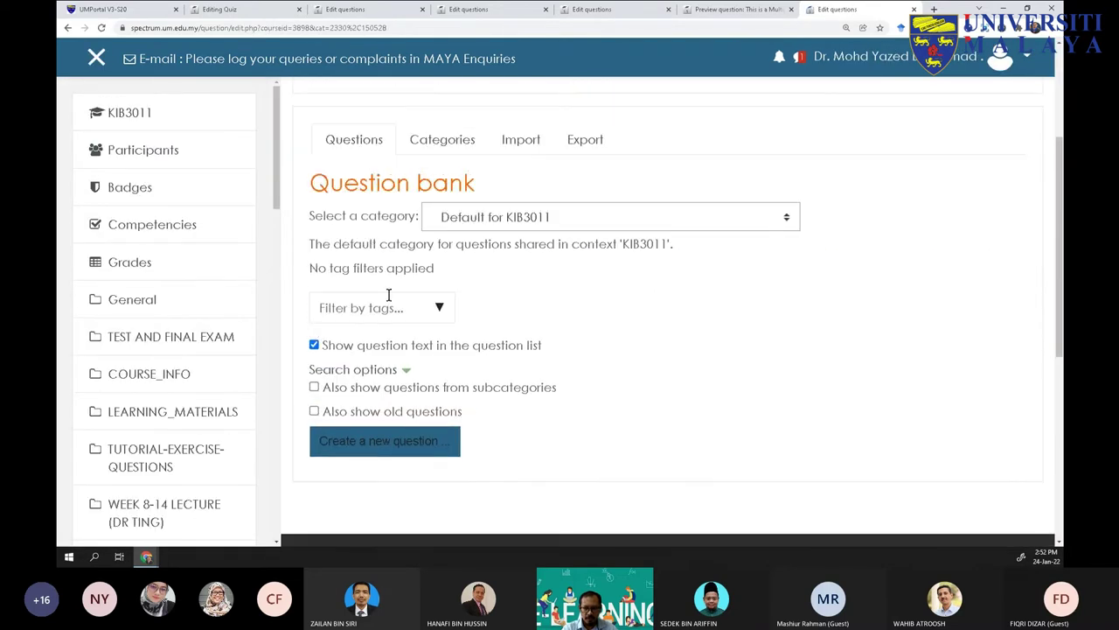
Open the question categories page and choose Default for KIB3011 as the new category's parent
{"action": "left_click", "coordinate": [440, 142]}
{"action": "scroll", "coordinate": [442, 316], "scroll_direction": "down", "scroll_amount": 5}
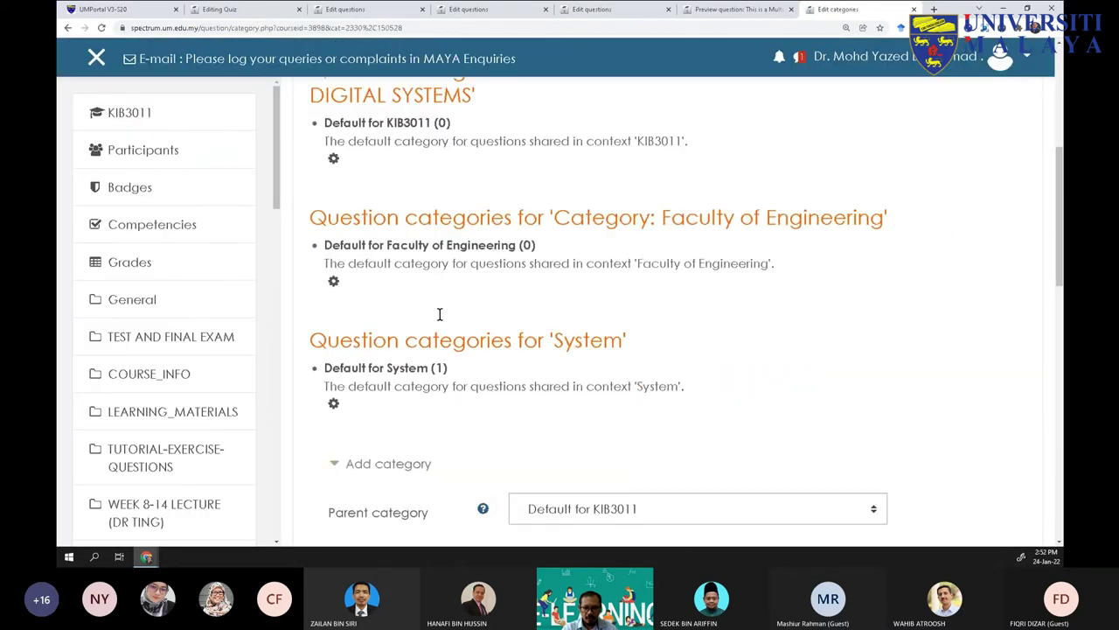
{"action": "scroll", "coordinate": [439, 322], "scroll_direction": "down", "scroll_amount": 2}
{"action": "left_click", "coordinate": [633, 301]}
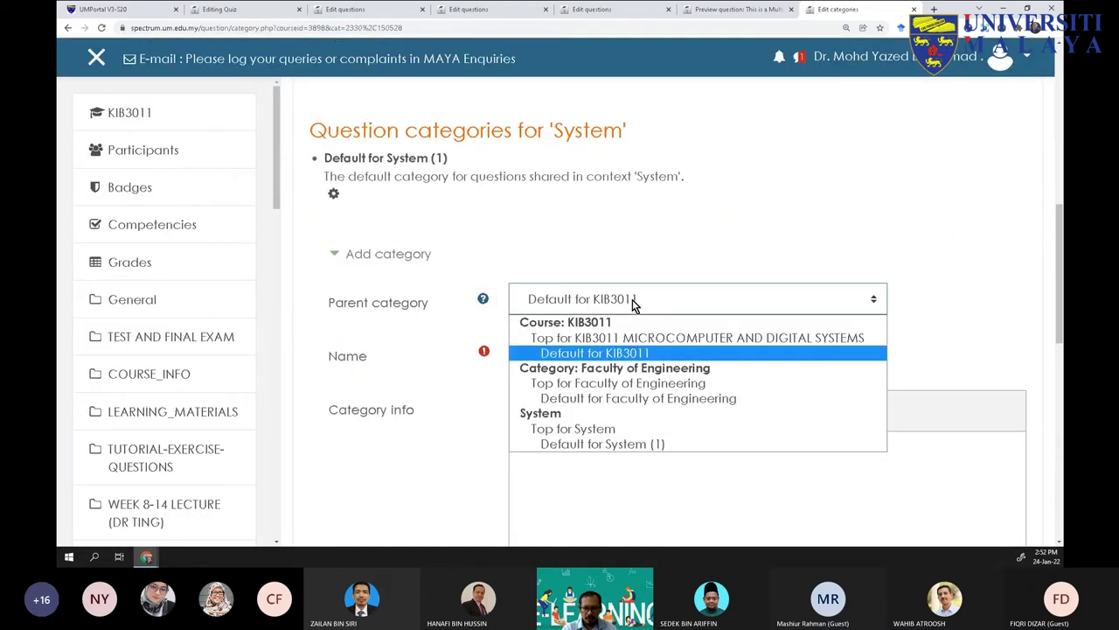
{"action": "left_click", "coordinate": [591, 358]}
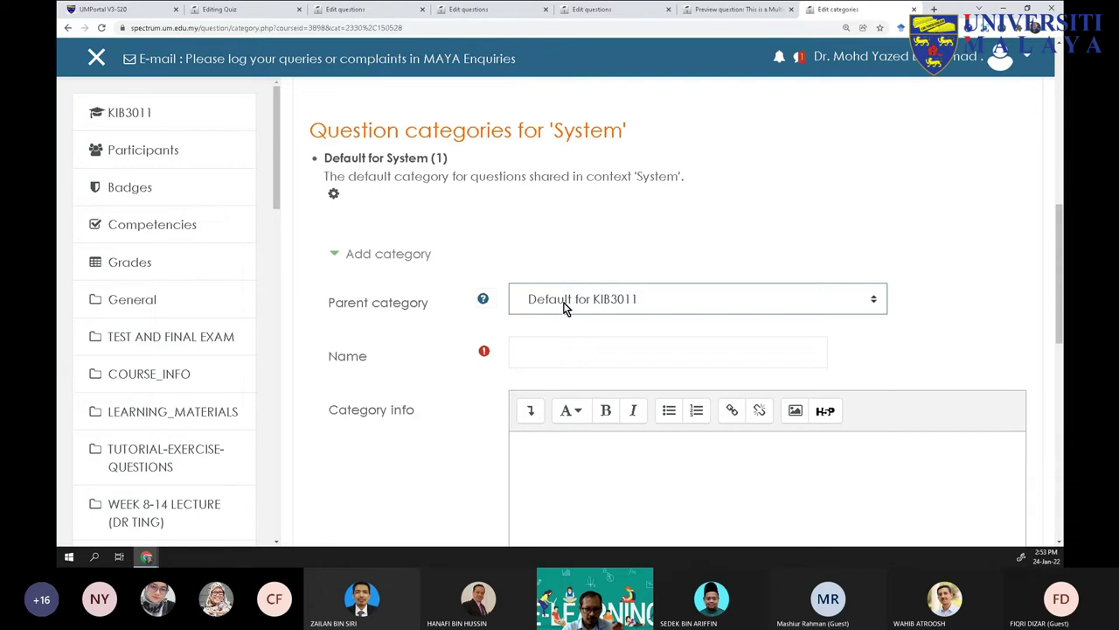
Name the new question category CO1_KIB3011 and place the cursor in its category info
{"action": "left_click", "coordinate": [550, 352]}
{"action": "scroll", "coordinate": [552, 357], "scroll_direction": "down", "scroll_amount": 1}
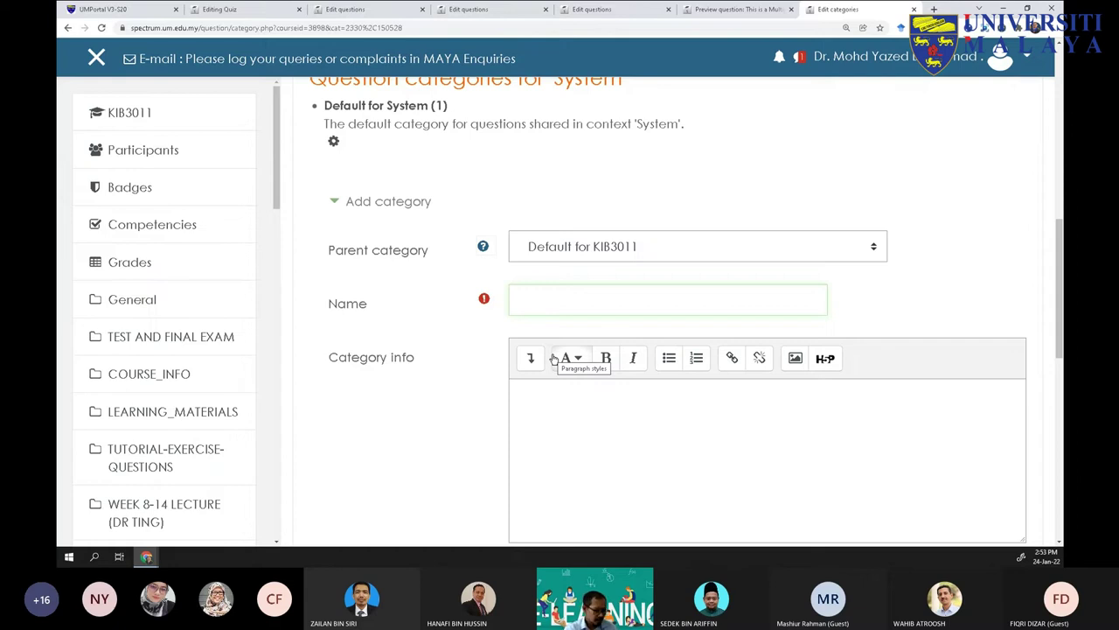
{"action": "type", "text": "CO1"}
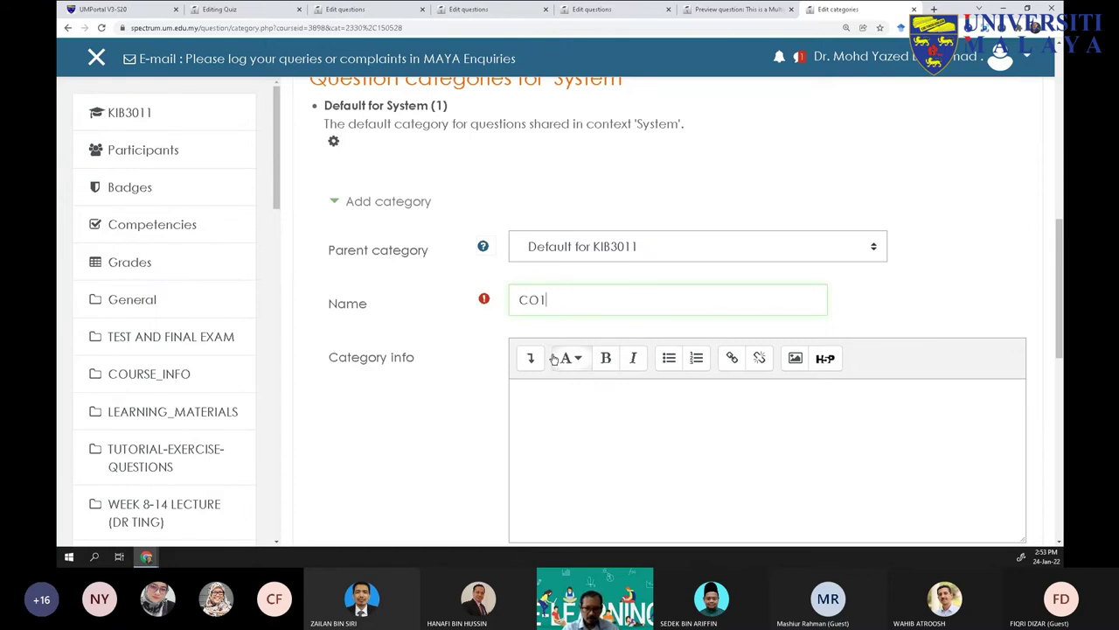
{"action": "type", "text": "_"}
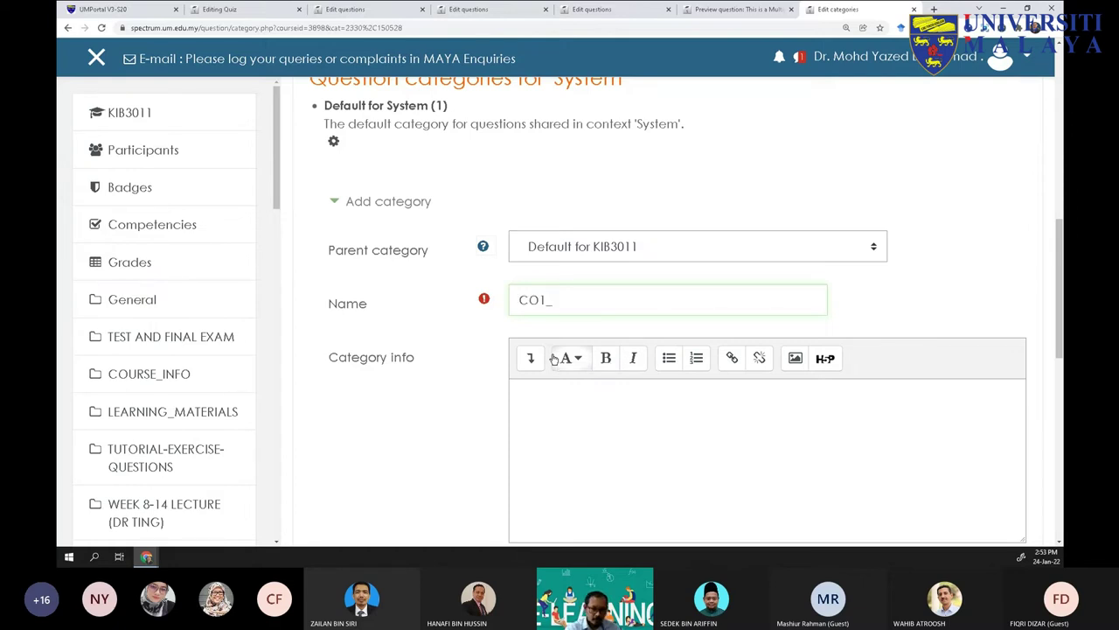
{"action": "type", "text": "KIB30"}
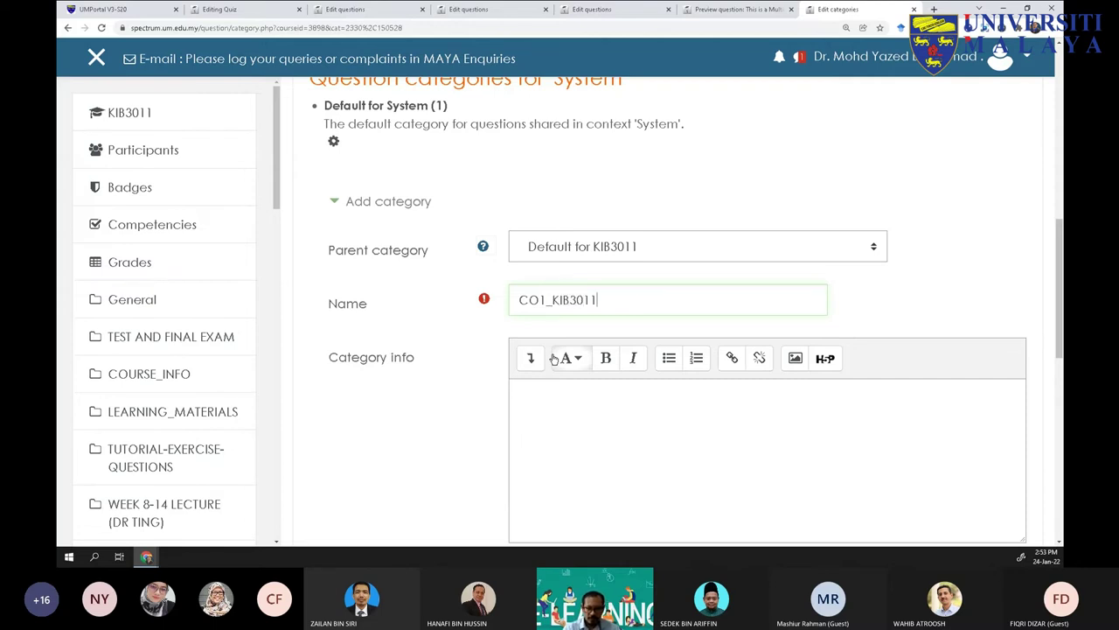
{"action": "type", "text": "11"}
{"action": "double_click", "coordinate": [516, 300]}
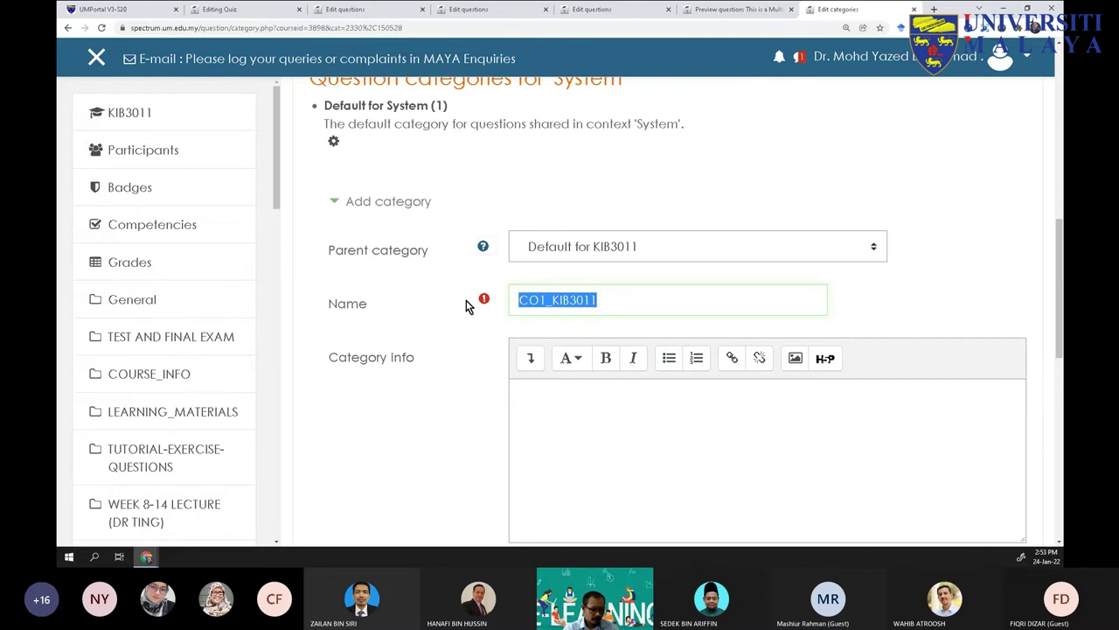
{"action": "left_click", "coordinate": [576, 449]}
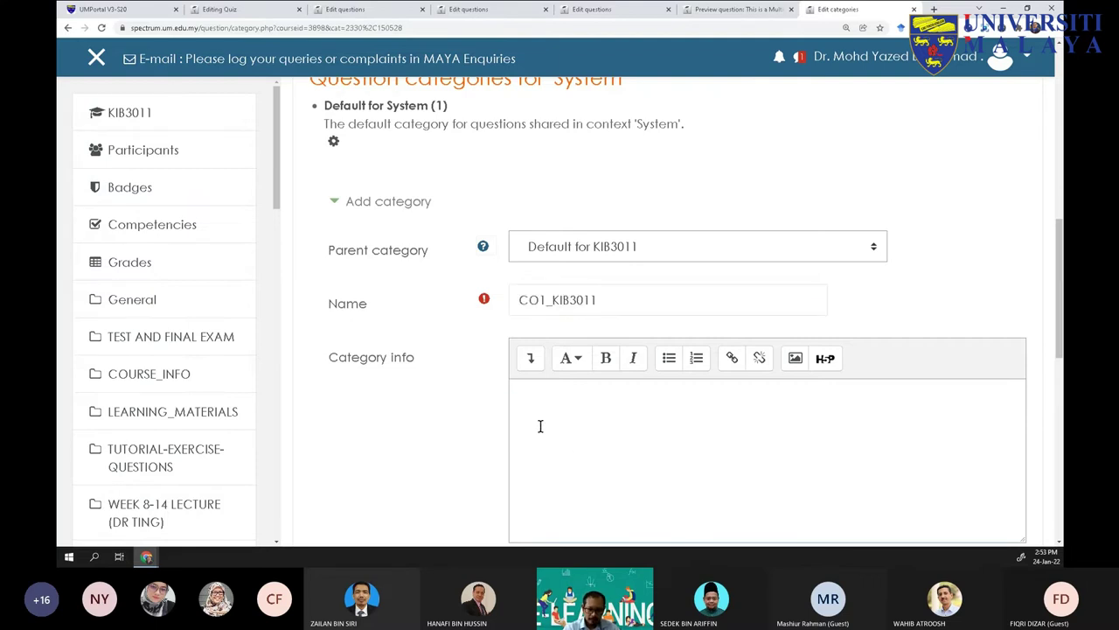
Add the CO1_KIB3011 category, leaving its info and ID number empty, and check the category list
{"action": "scroll", "coordinate": [542, 417], "scroll_direction": "down", "scroll_amount": 1}
{"action": "scroll", "coordinate": [542, 417], "scroll_direction": "down", "scroll_amount": 2}
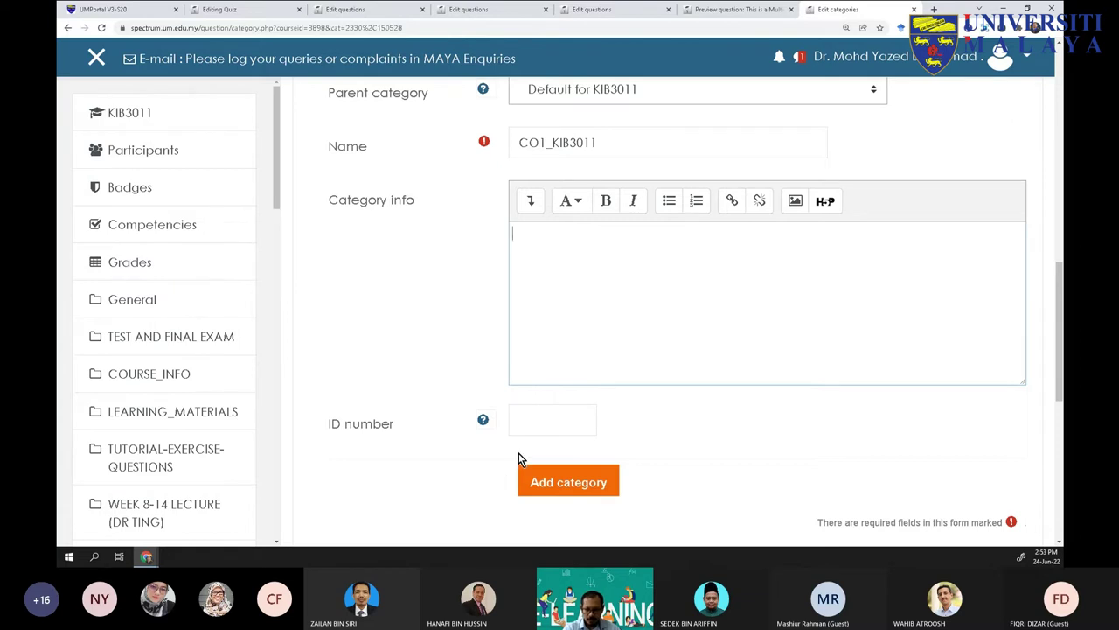
{"action": "left_click", "coordinate": [572, 488]}
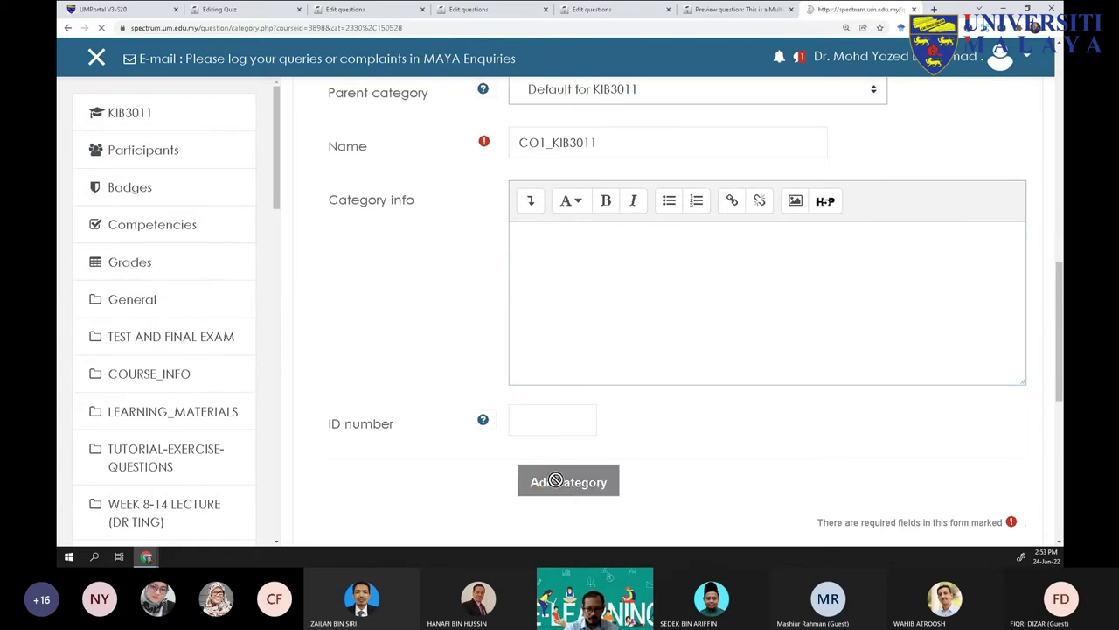
{"action": "scroll", "coordinate": [429, 362], "scroll_direction": "down", "scroll_amount": 2}
{"action": "scroll", "coordinate": [383, 309], "scroll_direction": "up", "scroll_amount": 1}
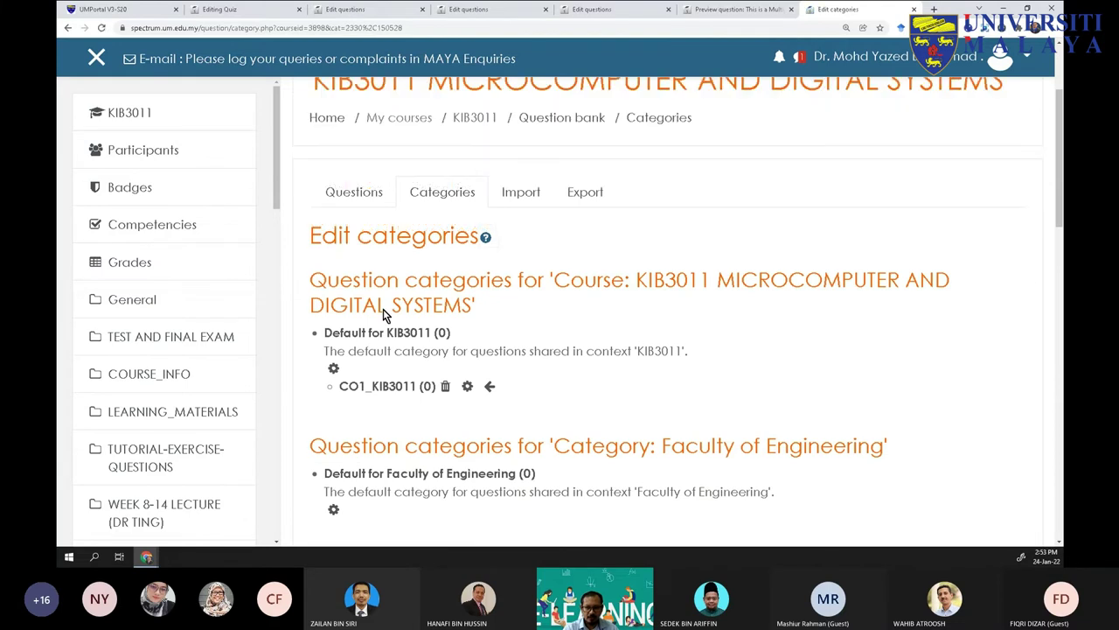
Return to the question list and check which categories it offers, keeping Default for KIB3011 selected
{"action": "left_click", "coordinate": [357, 250]}
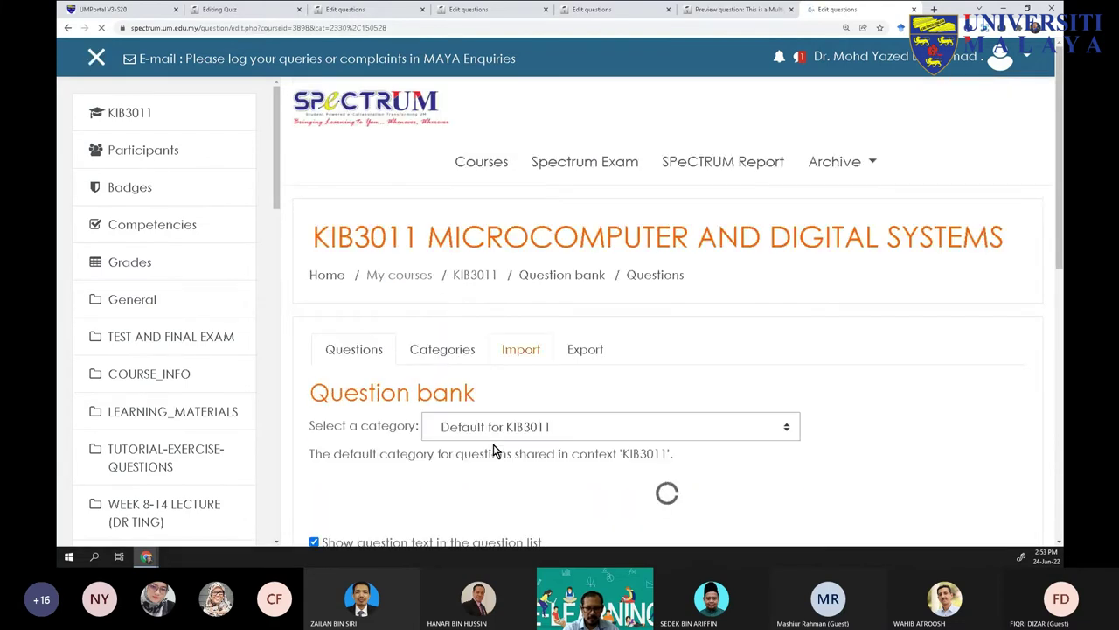
{"action": "left_click", "coordinate": [502, 429]}
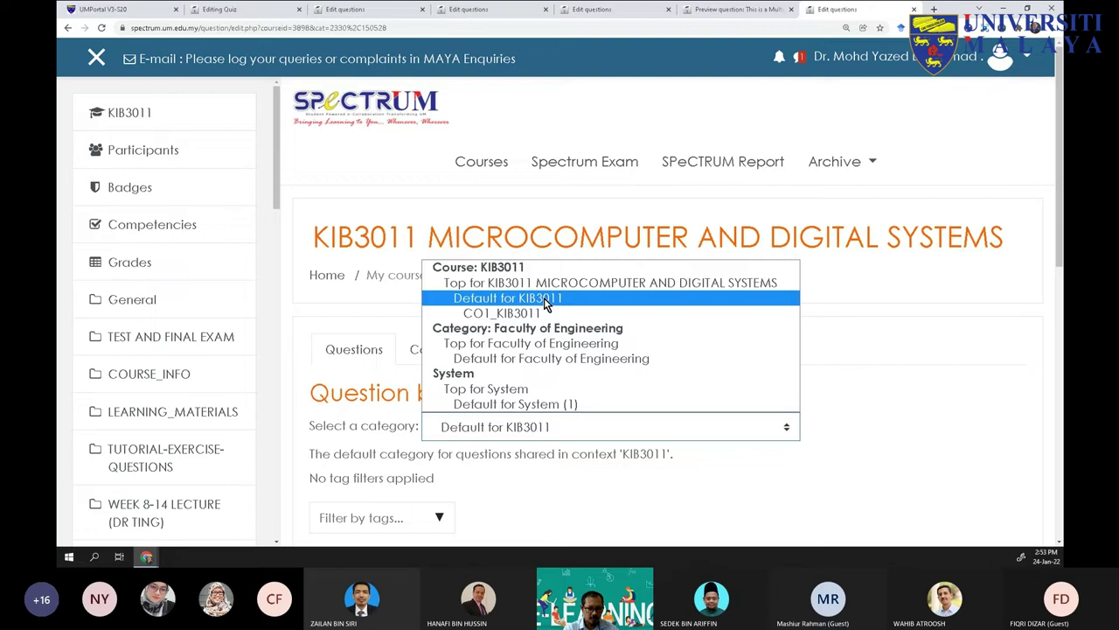
{"action": "left_click", "coordinate": [425, 220]}
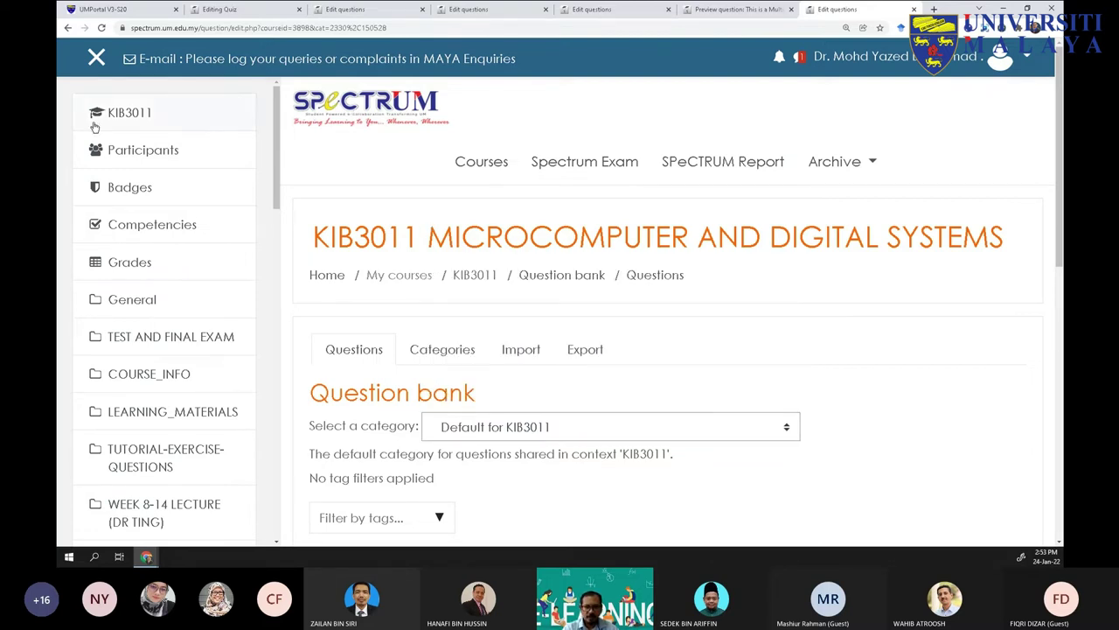
Go to the KIB3011 course home and reopen its question bank from the full course administration page
{"action": "left_click", "coordinate": [127, 123]}
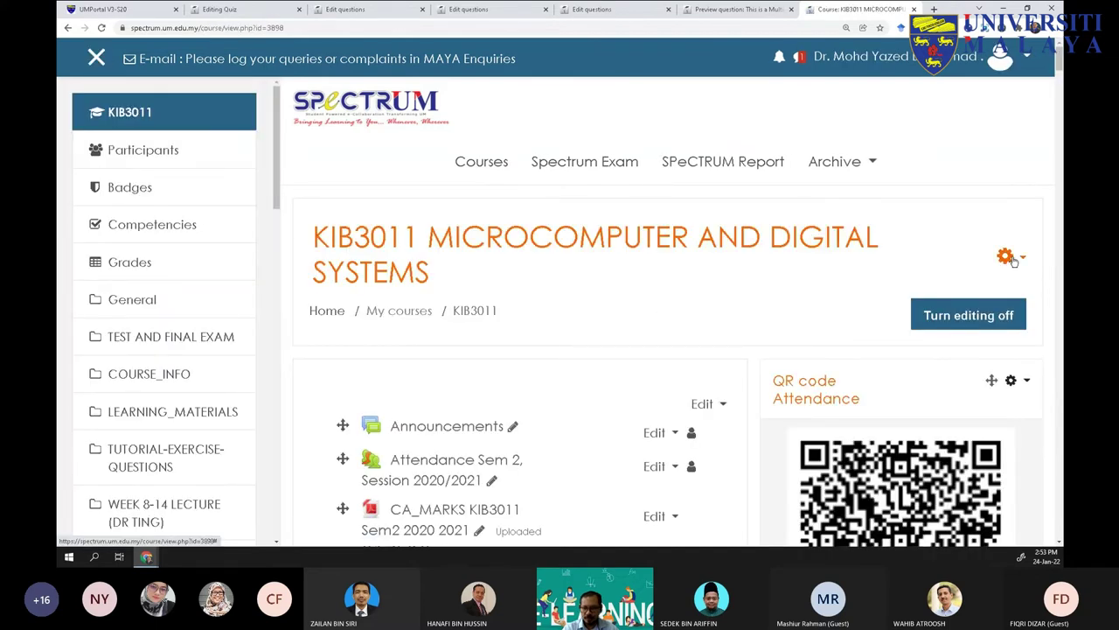
{"action": "left_click", "coordinate": [1009, 258]}
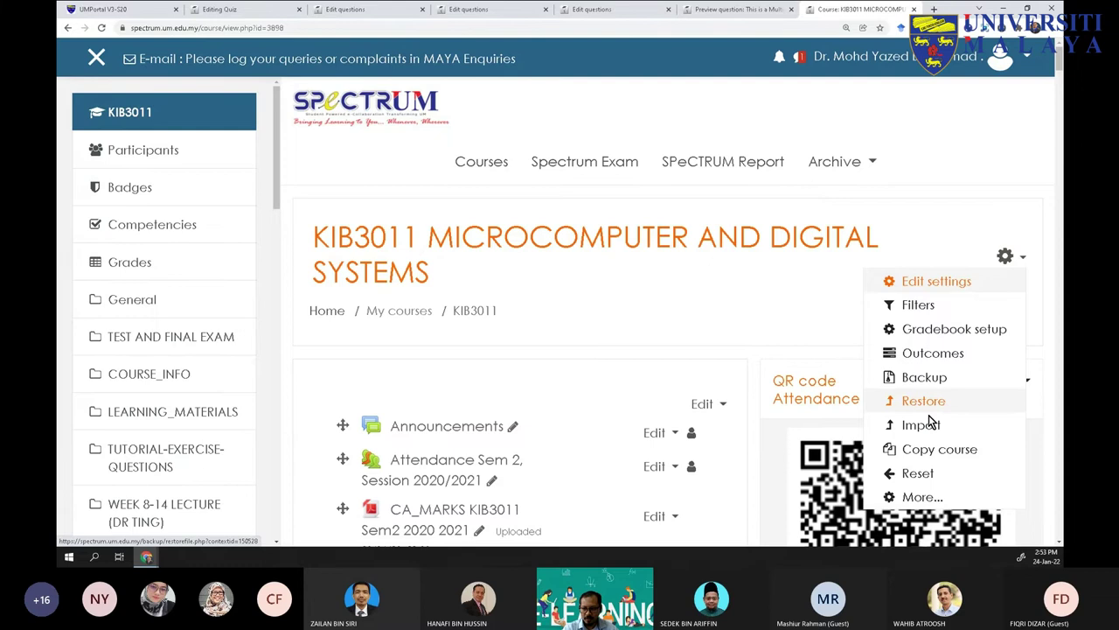
{"action": "left_click", "coordinate": [915, 497]}
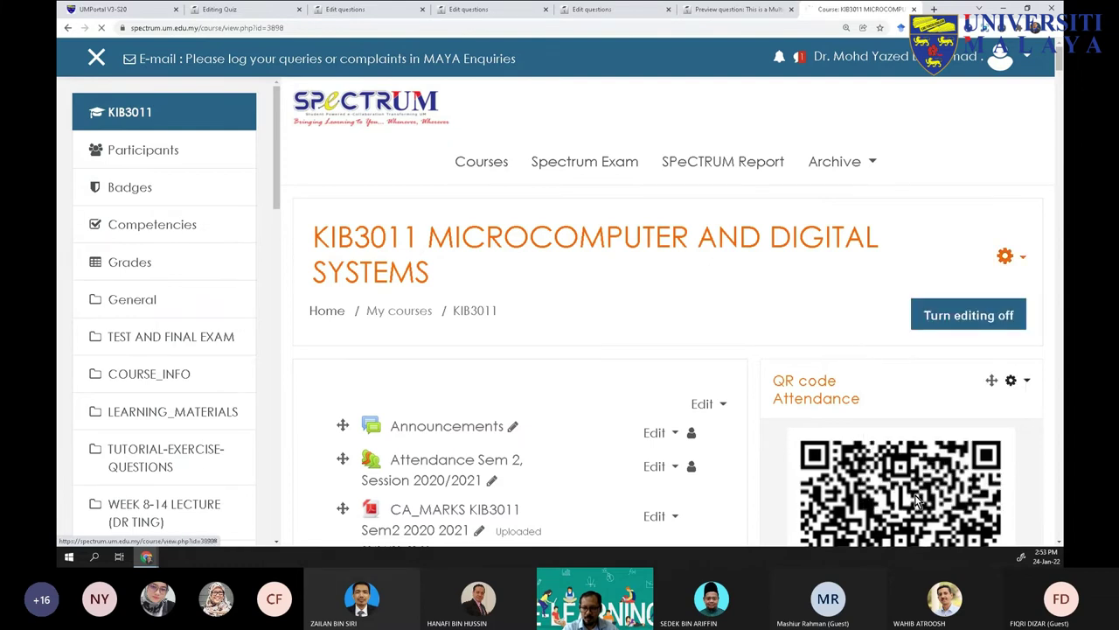
{"action": "scroll", "coordinate": [487, 372], "scroll_direction": "down", "scroll_amount": 2}
{"action": "scroll", "coordinate": [472, 359], "scroll_direction": "down", "scroll_amount": 3}
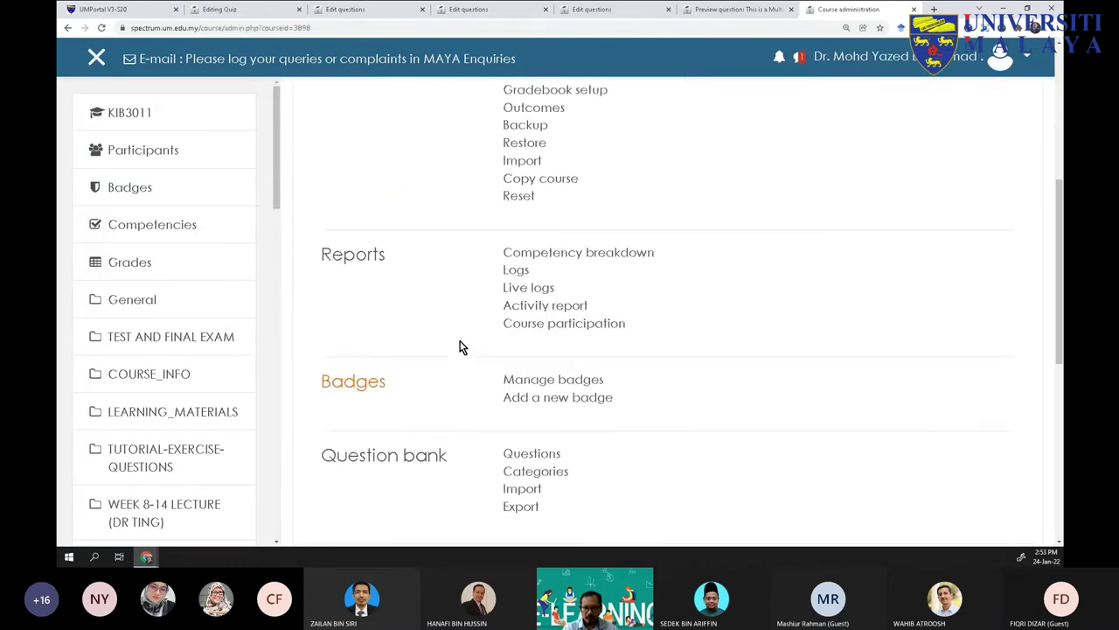
{"action": "scroll", "coordinate": [441, 302], "scroll_direction": "up", "scroll_amount": 2}
{"action": "scroll", "coordinate": [434, 288], "scroll_direction": "down", "scroll_amount": 2}
{"action": "left_click", "coordinate": [369, 461]}
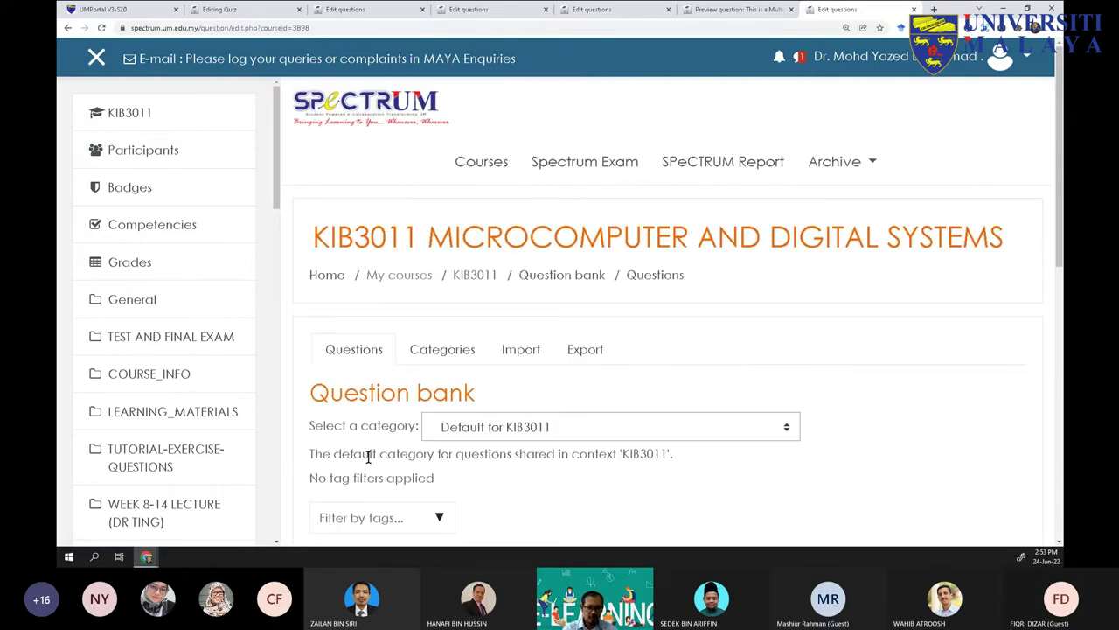
Look over the question bank page and open the KIB3011 question categories
{"action": "scroll", "coordinate": [366, 463], "scroll_direction": "down", "scroll_amount": 1}
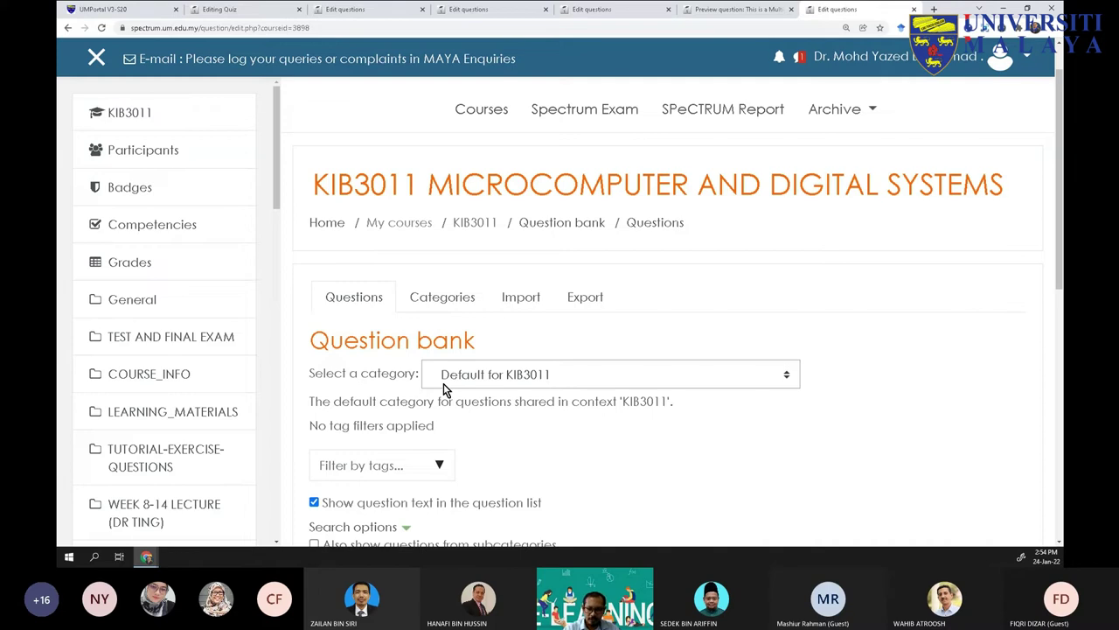
{"action": "scroll", "coordinate": [428, 384], "scroll_direction": "down", "scroll_amount": 2}
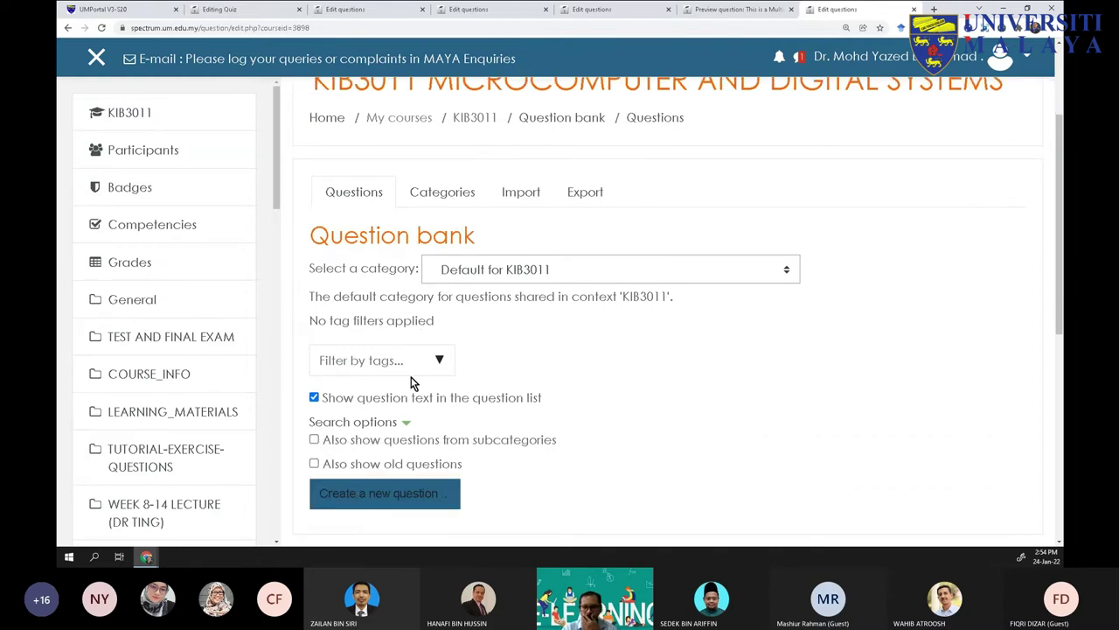
{"action": "left_click", "coordinate": [441, 191]}
{"action": "scroll", "coordinate": [452, 369], "scroll_direction": "down", "scroll_amount": 2}
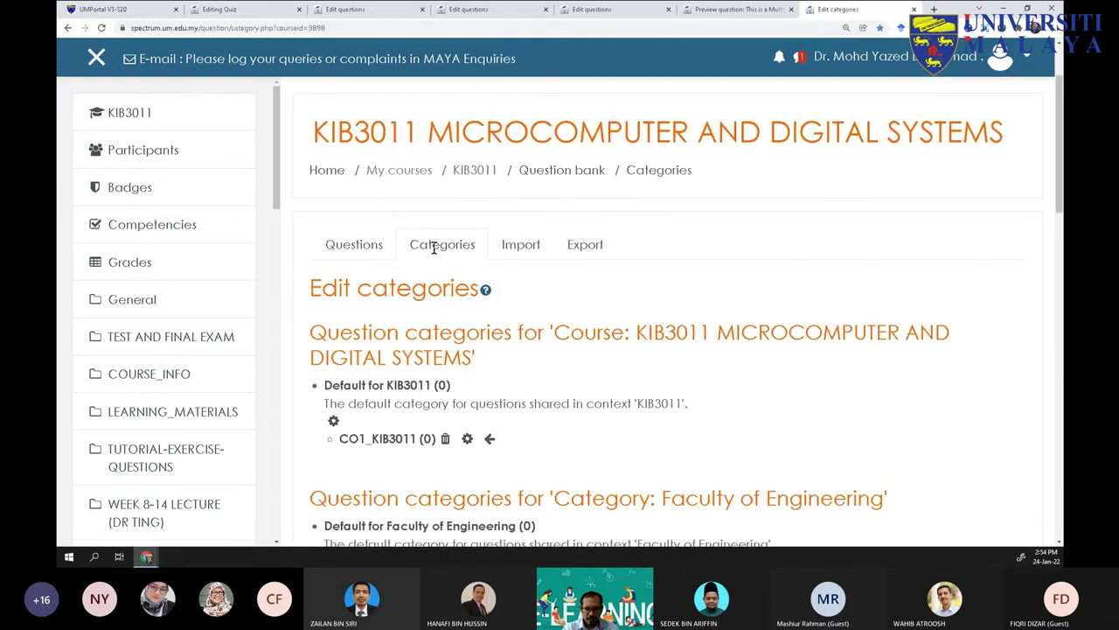
Look over the KIB3011 category list and the question list of its question bank
{"action": "scroll", "coordinate": [433, 252], "scroll_direction": "down", "scroll_amount": 1}
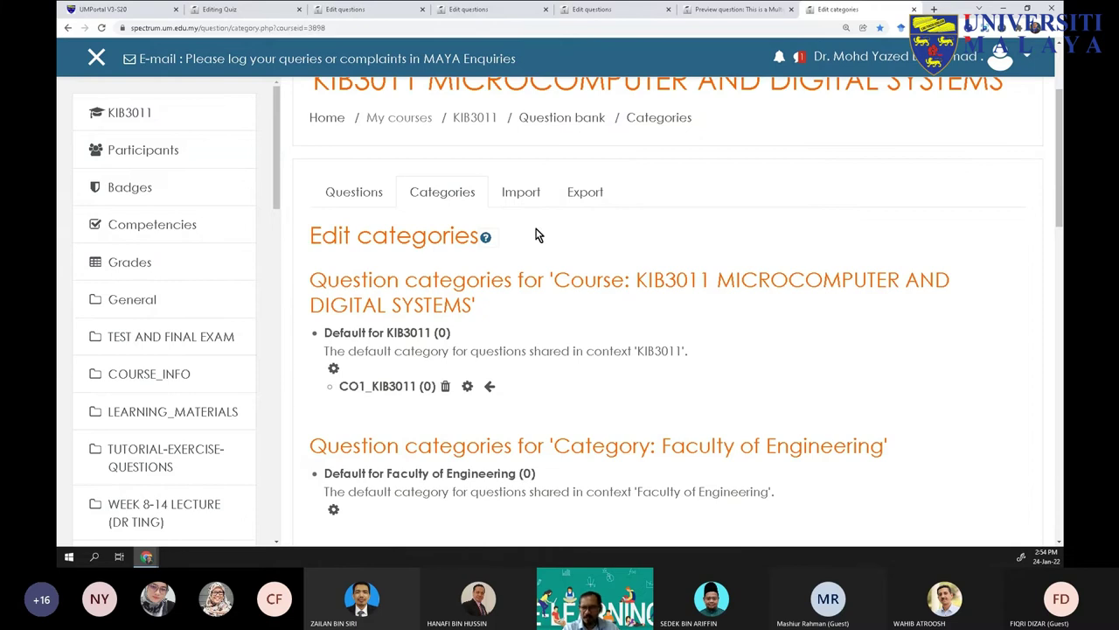
{"action": "scroll", "coordinate": [536, 231], "scroll_direction": "up", "scroll_amount": 3}
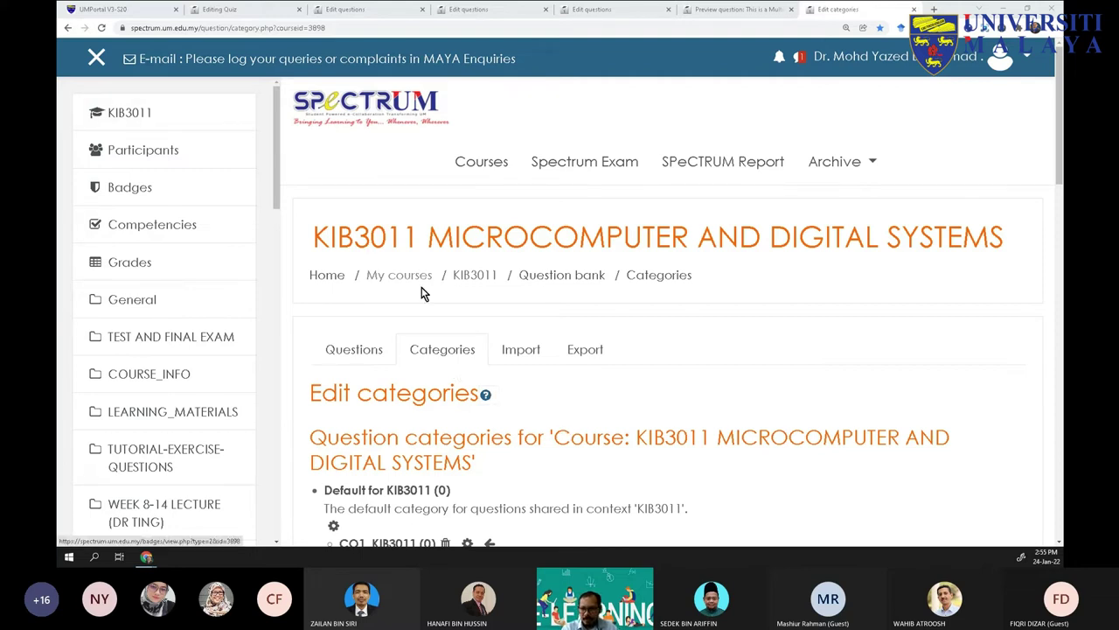
{"action": "scroll", "coordinate": [341, 337], "scroll_direction": "down", "scroll_amount": 1}
{"action": "scroll", "coordinate": [341, 337], "scroll_direction": "up", "scroll_amount": 1}
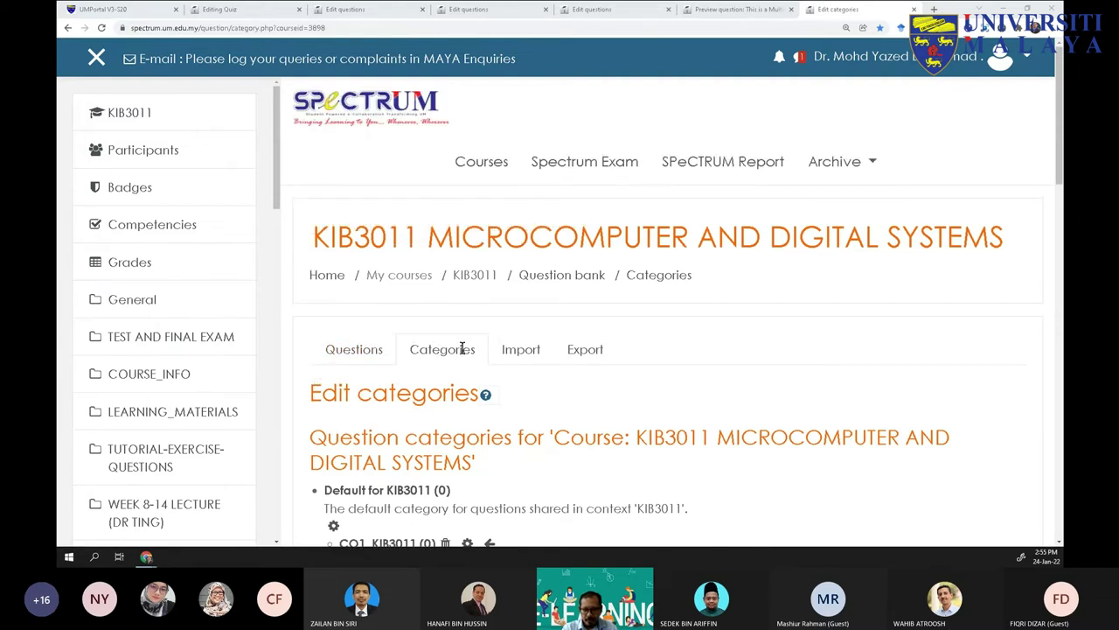
{"action": "left_click", "coordinate": [354, 354]}
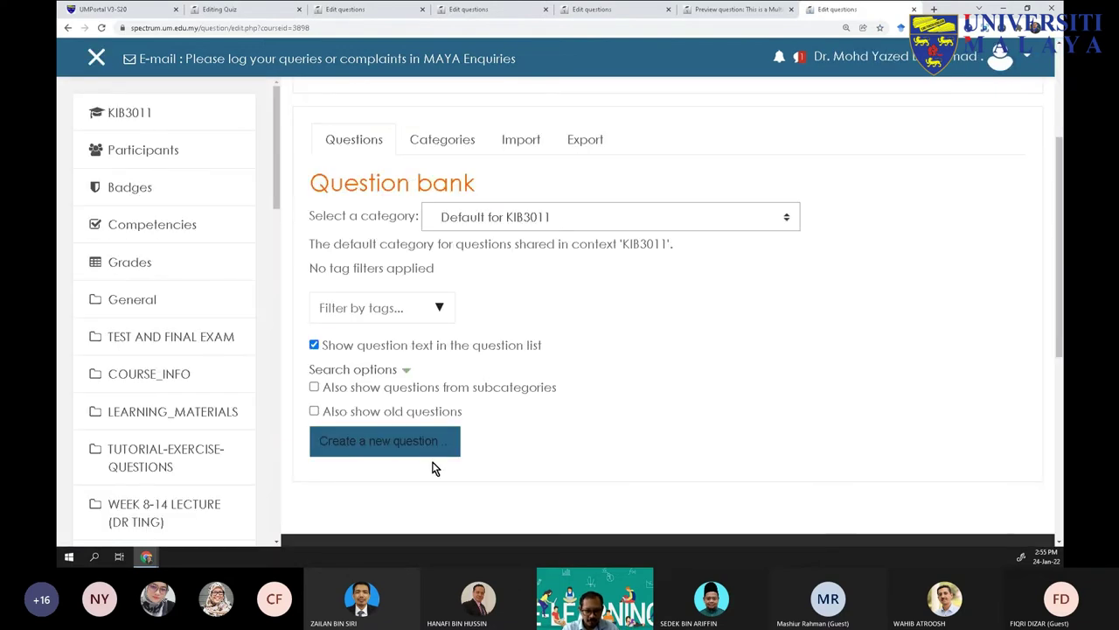
{"action": "scroll", "coordinate": [476, 457], "scroll_direction": "down", "scroll_amount": 2}
{"action": "scroll", "coordinate": [474, 452], "scroll_direction": "up", "scroll_amount": 2}
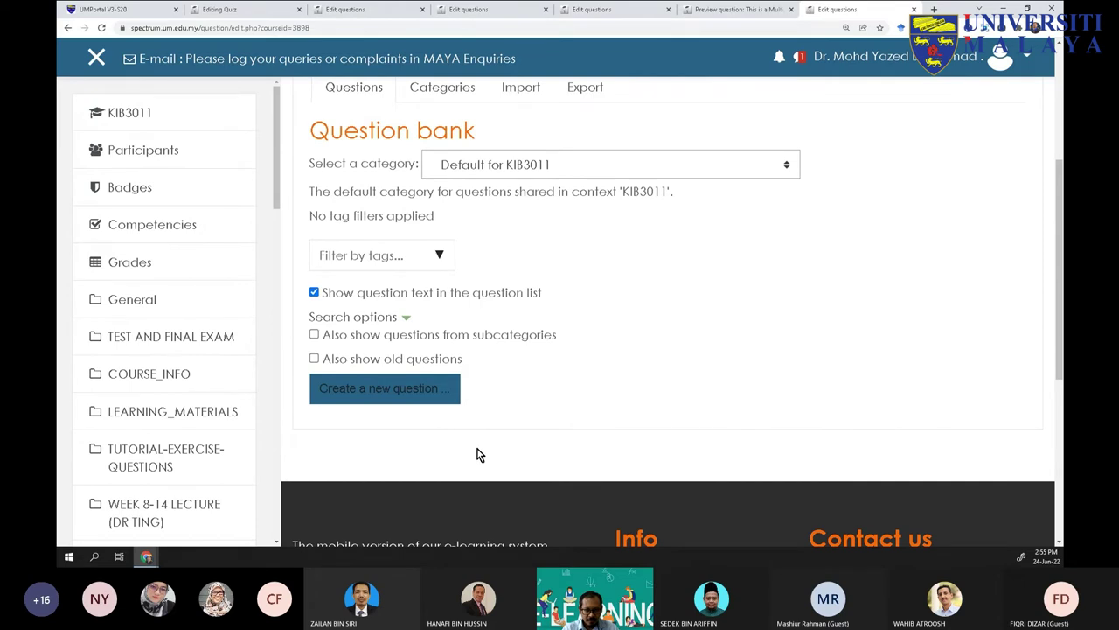
{"action": "scroll", "coordinate": [477, 455], "scroll_direction": "up", "scroll_amount": 2}
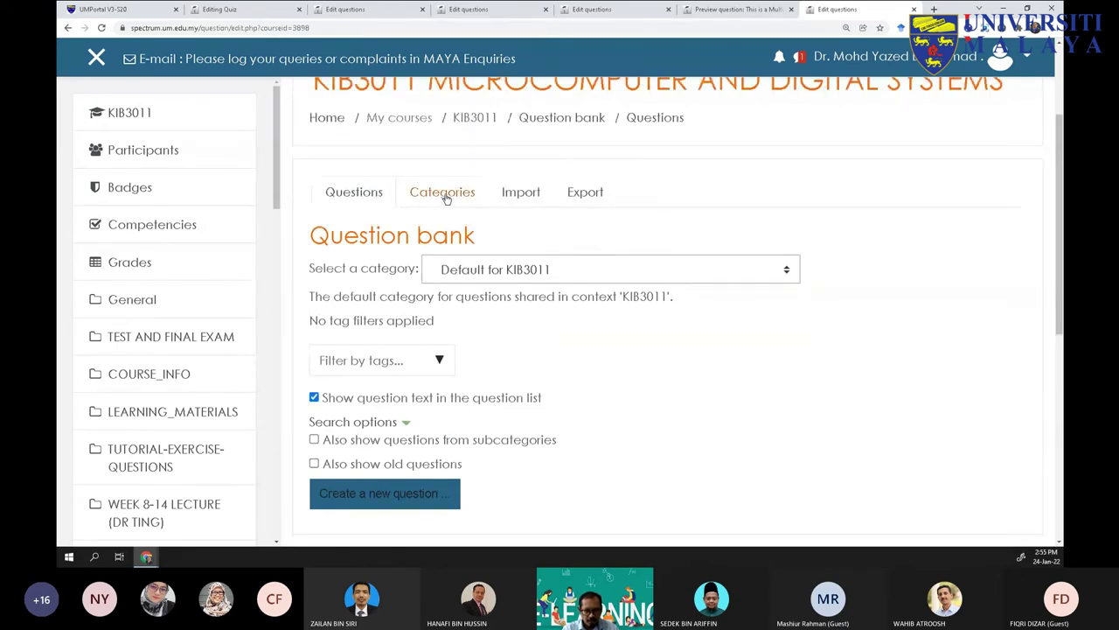
Return to the question categories and keep Default for KIB3011 as the parent of the new category
{"action": "left_click", "coordinate": [446, 195]}
{"action": "scroll", "coordinate": [472, 349], "scroll_direction": "down", "scroll_amount": 5}
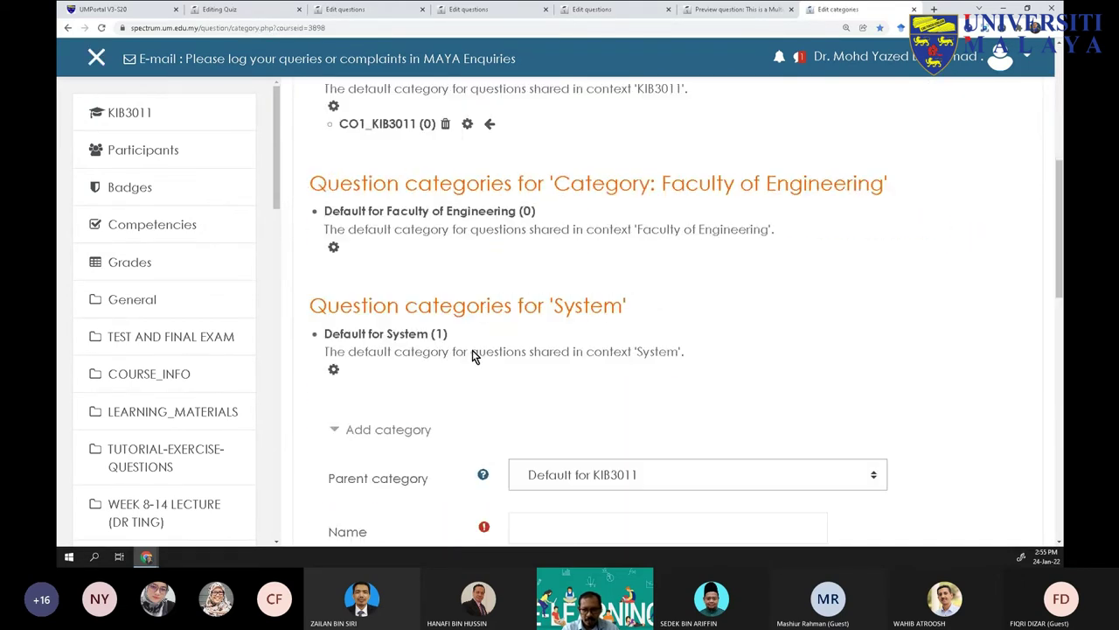
{"action": "left_click", "coordinate": [624, 271]}
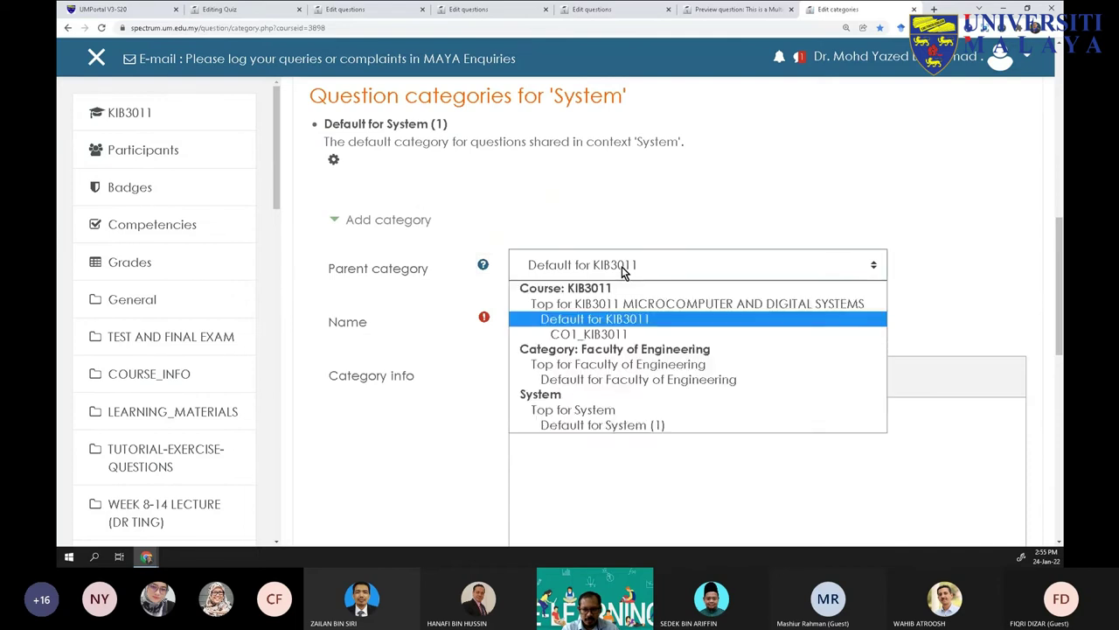
{"action": "left_click", "coordinate": [588, 319]}
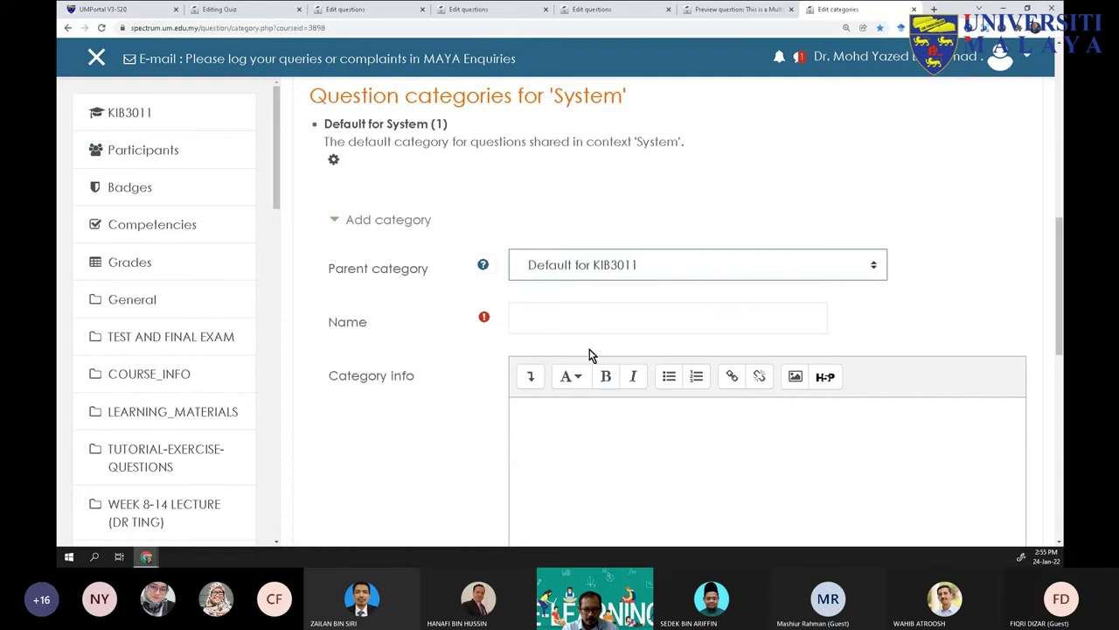
{"action": "left_click", "coordinate": [705, 265]}
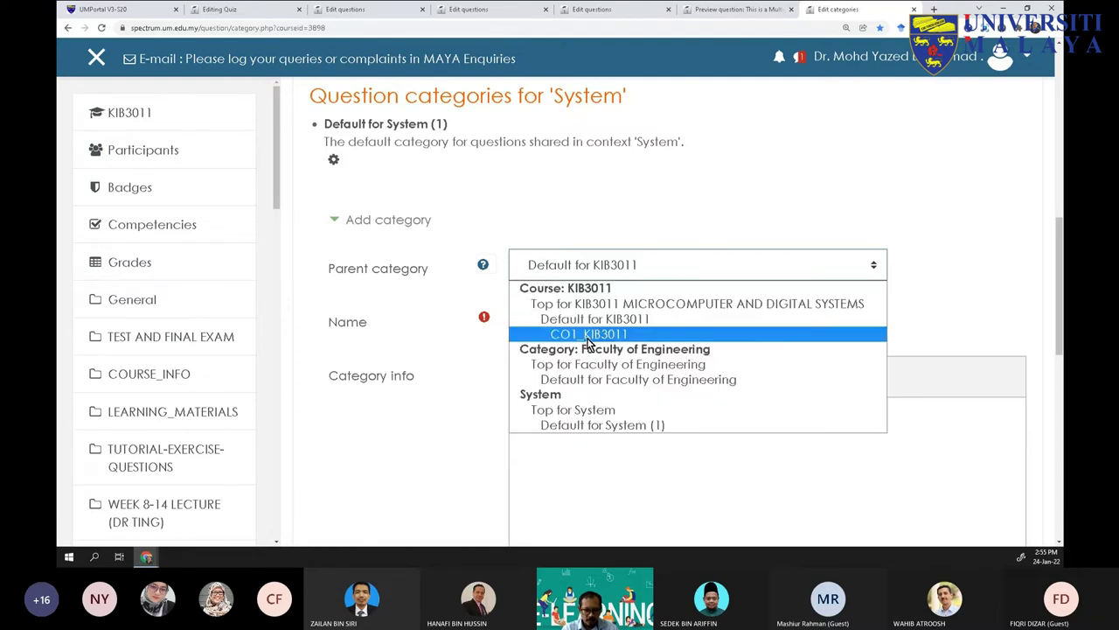
Name the new category CO2_KIB3011, add it, and check the KIB3011 category list
{"action": "left_click", "coordinate": [575, 321]}
{"action": "left_click", "coordinate": [575, 322]}
{"action": "type", "text": "CO1_KIB3011"}
{"action": "left_click", "coordinate": [546, 318]}
{"action": "key", "text": "BackSpace"}
{"action": "type", "text": "2"}
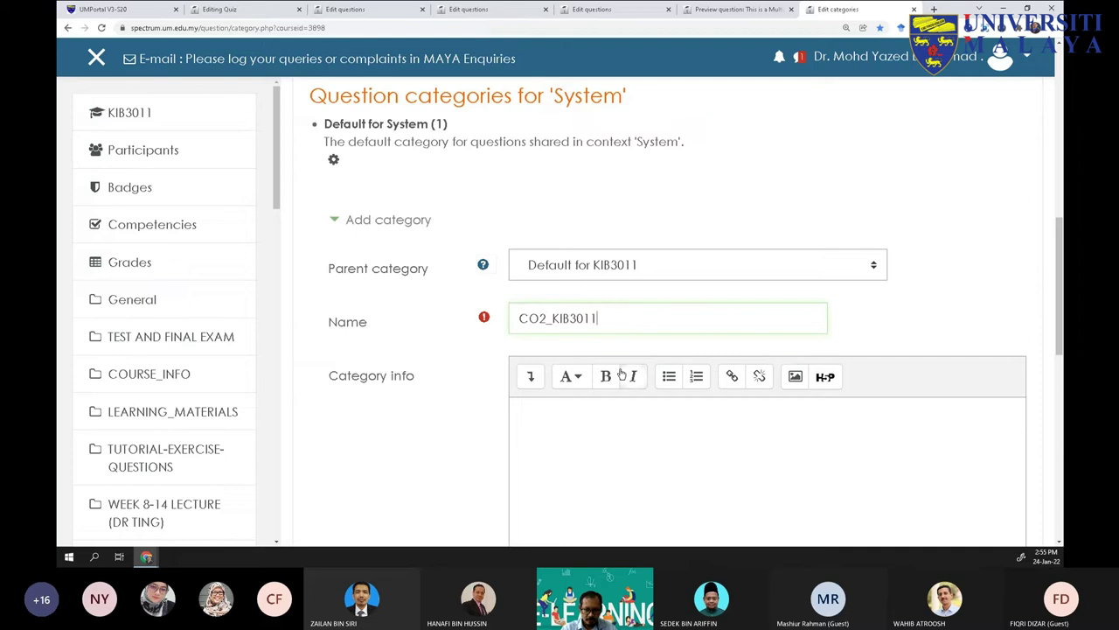
{"action": "scroll", "coordinate": [550, 458], "scroll_direction": "down", "scroll_amount": 1}
{"action": "scroll", "coordinate": [551, 457], "scroll_direction": "down", "scroll_amount": 1}
{"action": "left_click", "coordinate": [533, 446]}
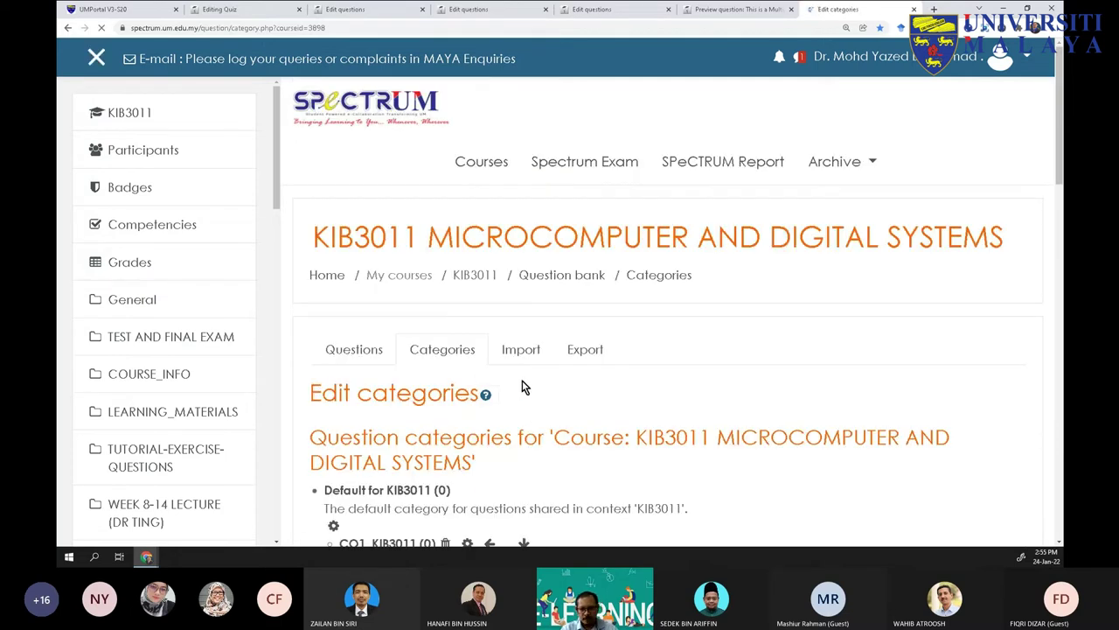
{"action": "scroll", "coordinate": [524, 407], "scroll_direction": "down", "scroll_amount": 3}
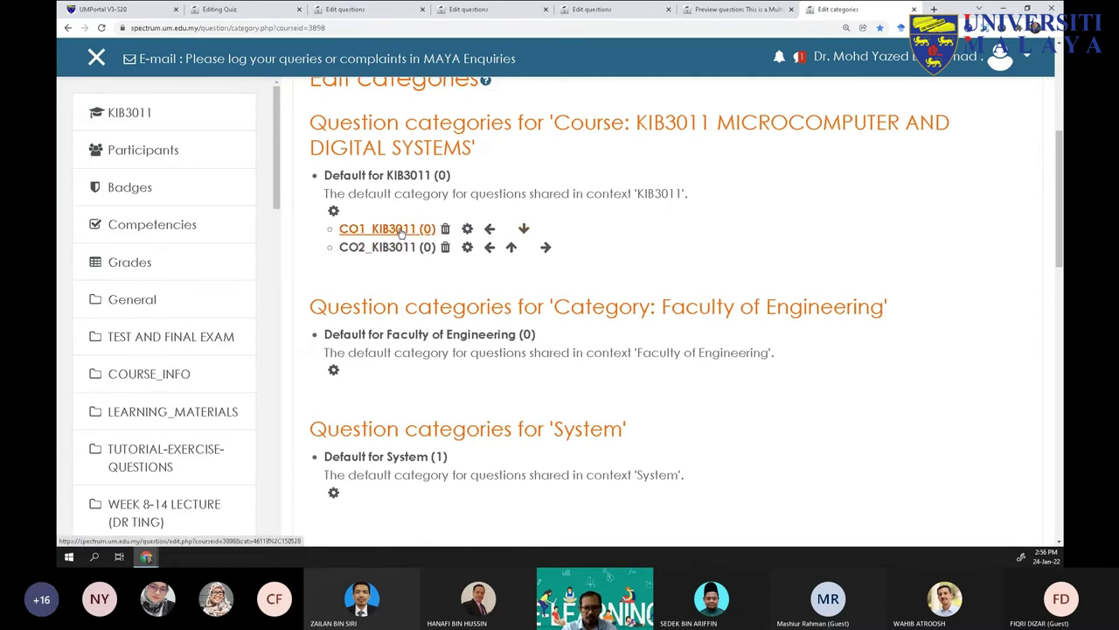
{"action": "scroll", "coordinate": [400, 232], "scroll_direction": "up", "scroll_amount": 1}
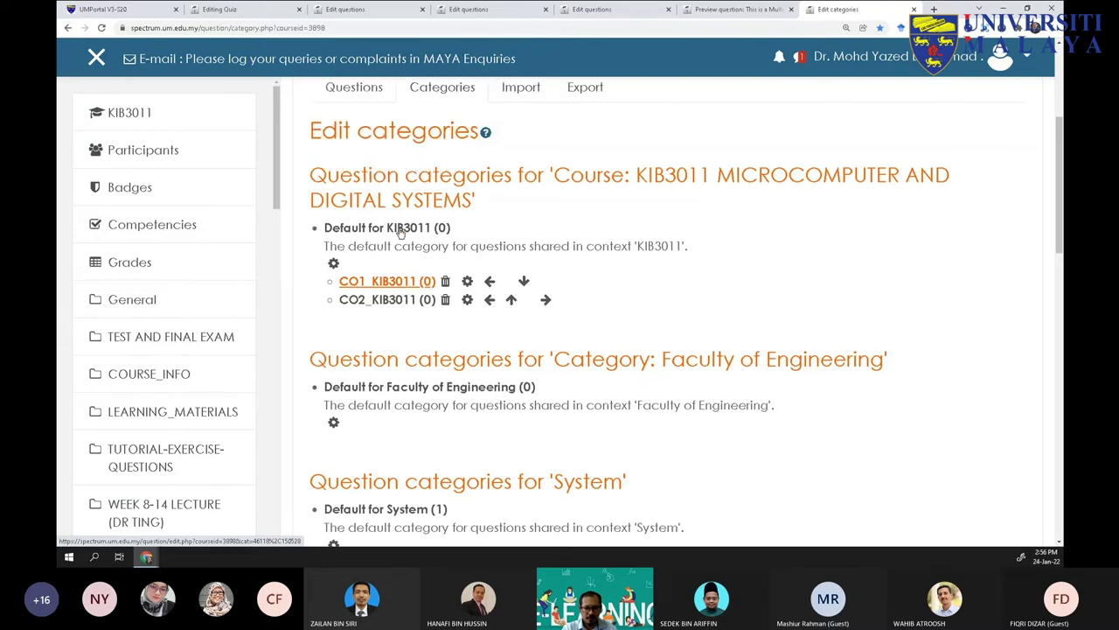
Open the CO1_KIB3011 category's questions and start a new Multiple choice question in it
{"action": "left_click", "coordinate": [395, 284]}
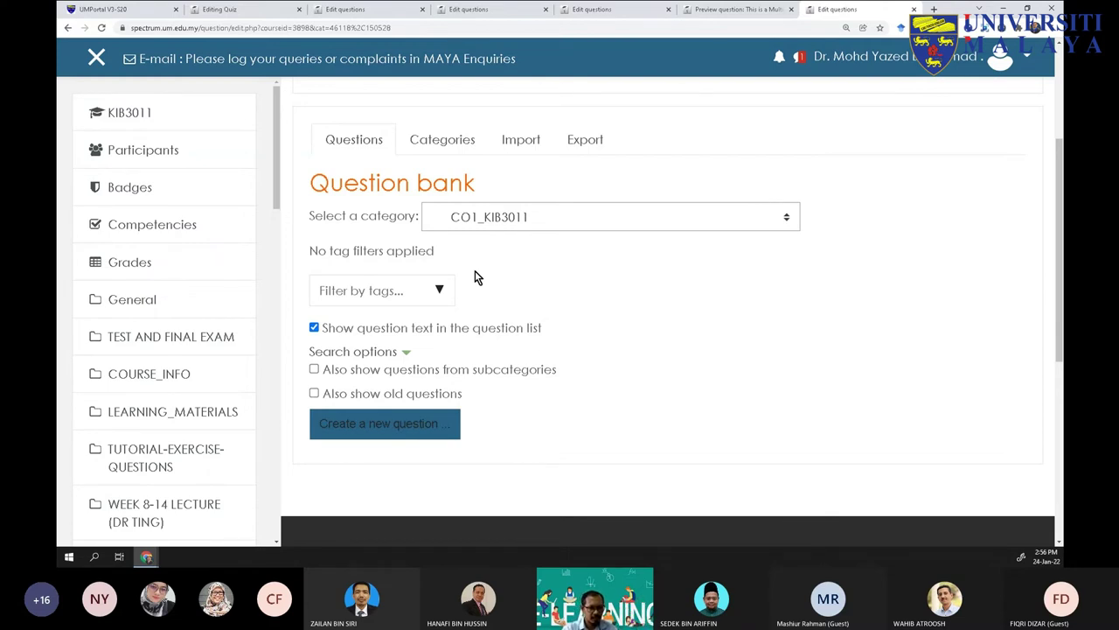
{"action": "left_click", "coordinate": [385, 429]}
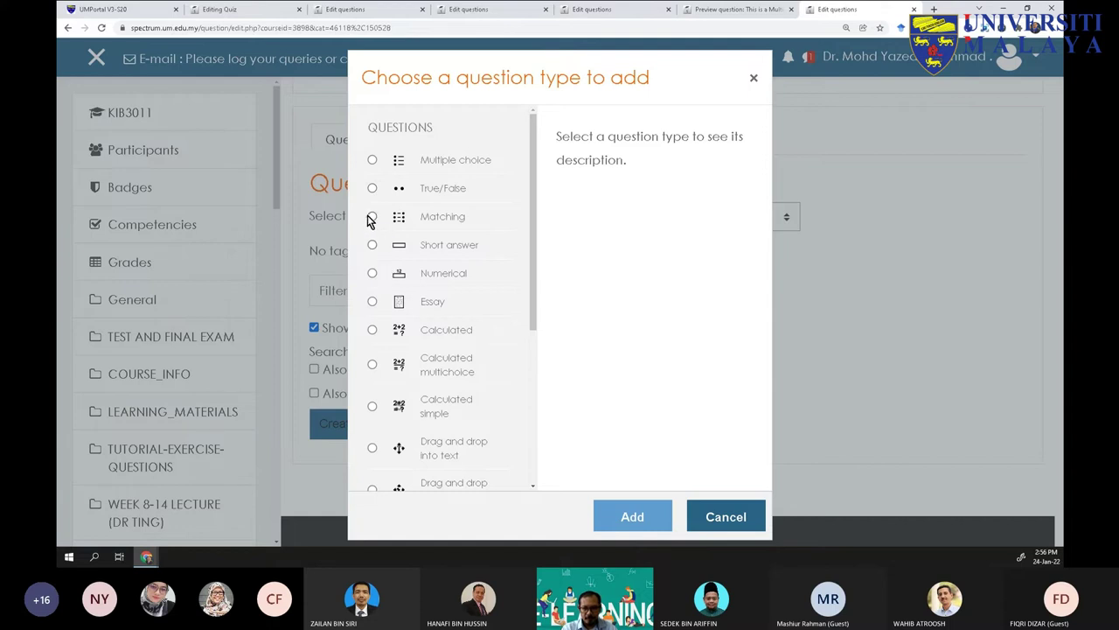
{"action": "left_click", "coordinate": [373, 161]}
{"action": "left_click", "coordinate": [631, 516]}
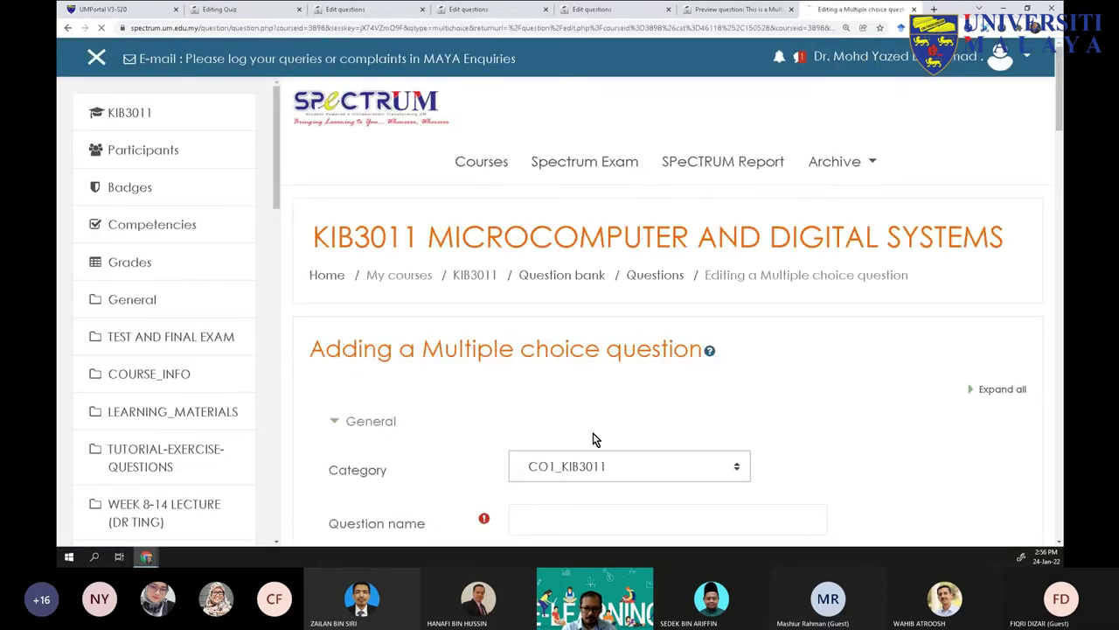
Name the question Q1 and enter "capital city" as the question text
{"action": "scroll", "coordinate": [501, 315], "scroll_direction": "down", "scroll_amount": 4}
{"action": "left_click", "coordinate": [537, 201]}
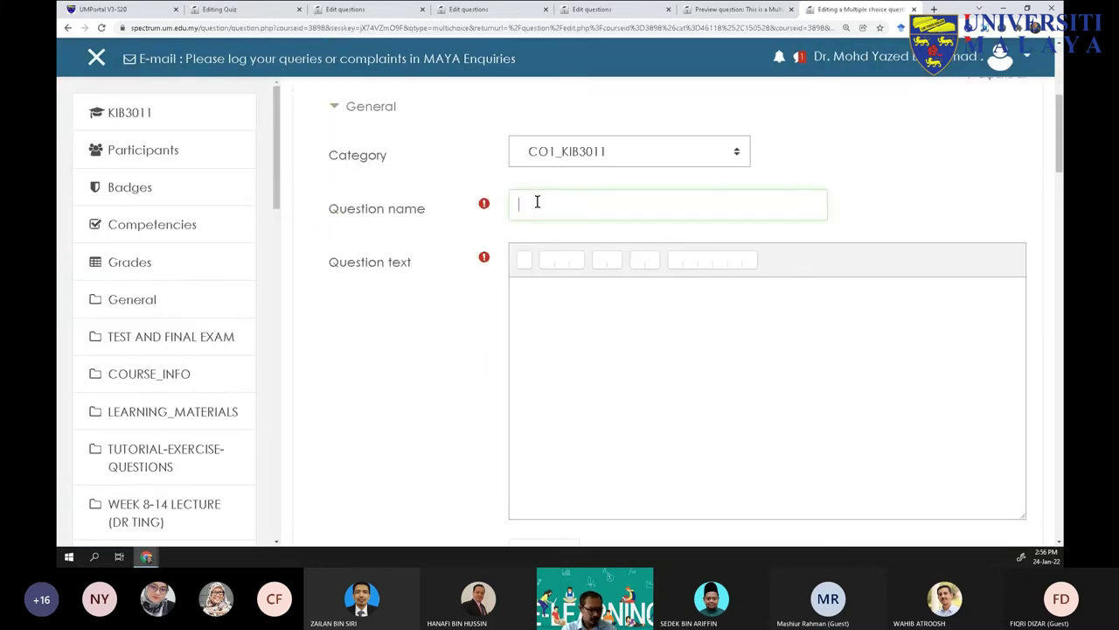
{"action": "type", "text": "Q1"}
{"action": "left_click", "coordinate": [626, 367]}
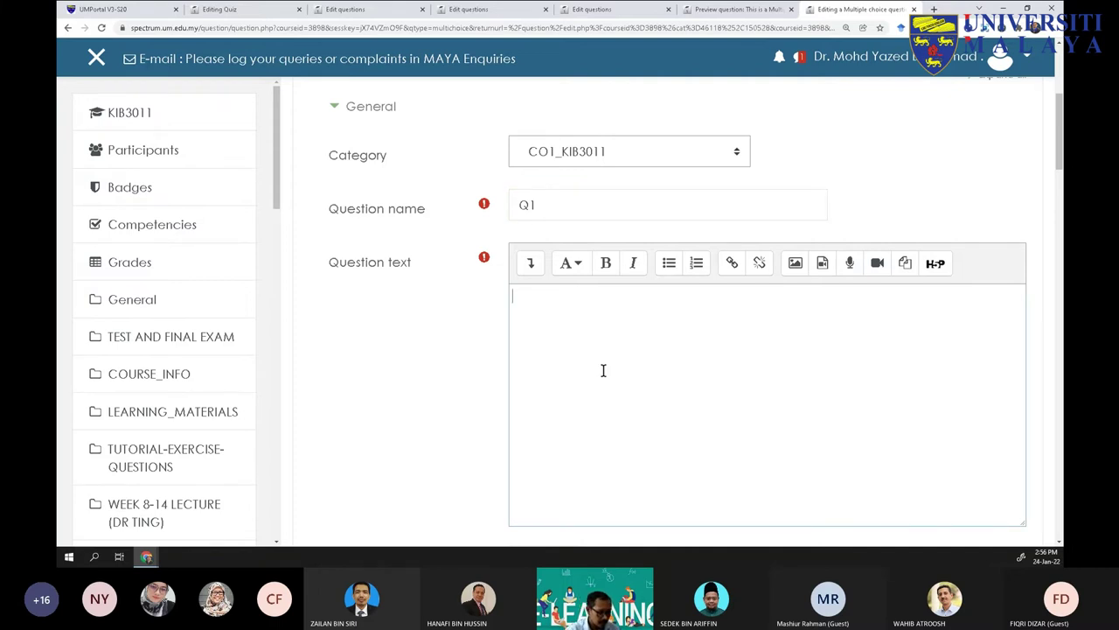
{"action": "type", "text": "capit"}
{"action": "key", "text": "BackSpace"}
{"action": "type", "text": "t"}
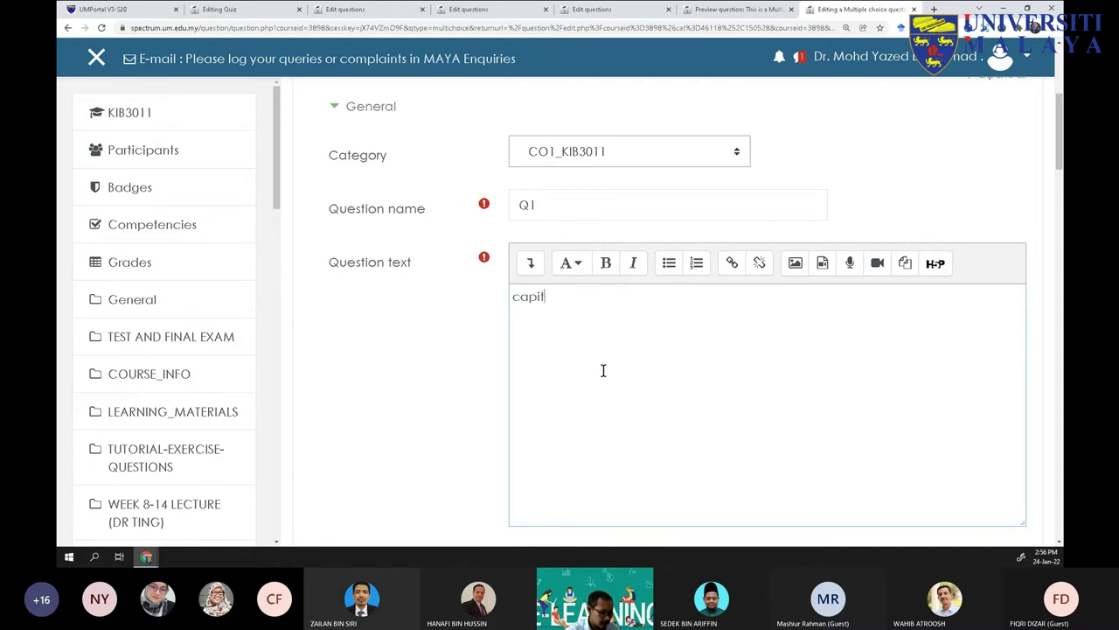
{"action": "type", "text": "al city"}
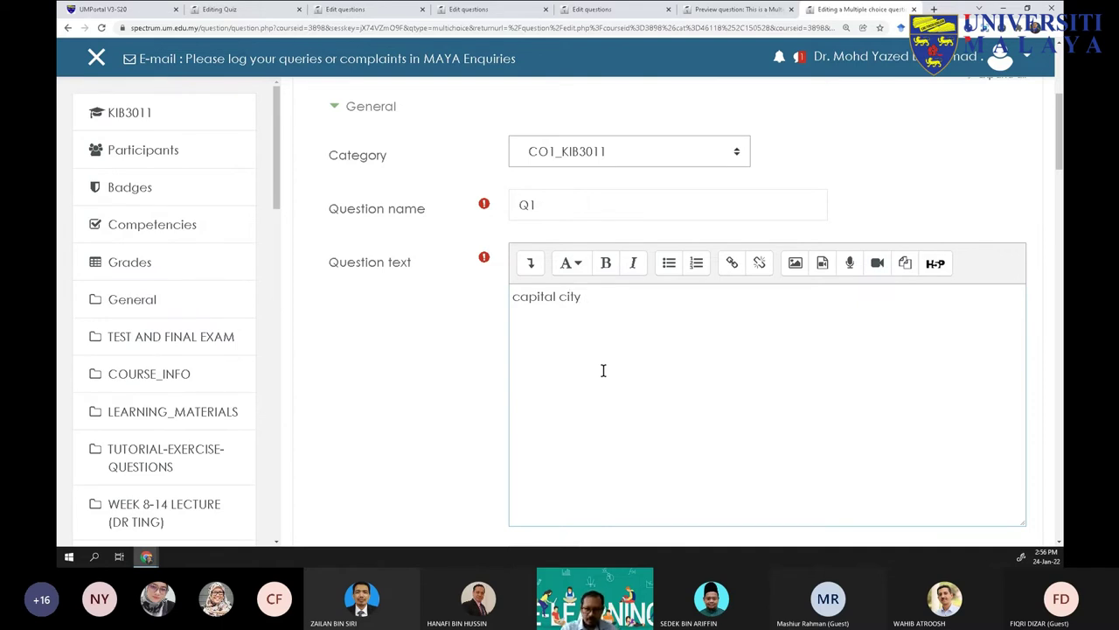
Enter "choice 1" as the text of the first answer choice
{"action": "scroll", "coordinate": [603, 371], "scroll_direction": "down", "scroll_amount": 5}
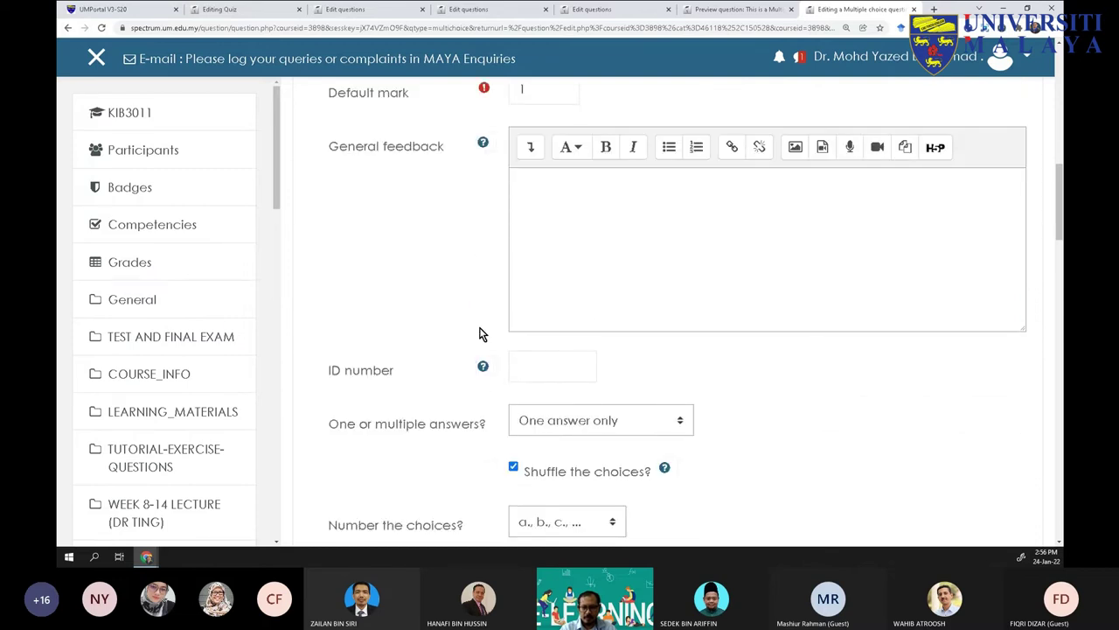
{"action": "scroll", "coordinate": [482, 327], "scroll_direction": "down", "scroll_amount": 3}
{"action": "scroll", "coordinate": [448, 389], "scroll_direction": "down", "scroll_amount": 2}
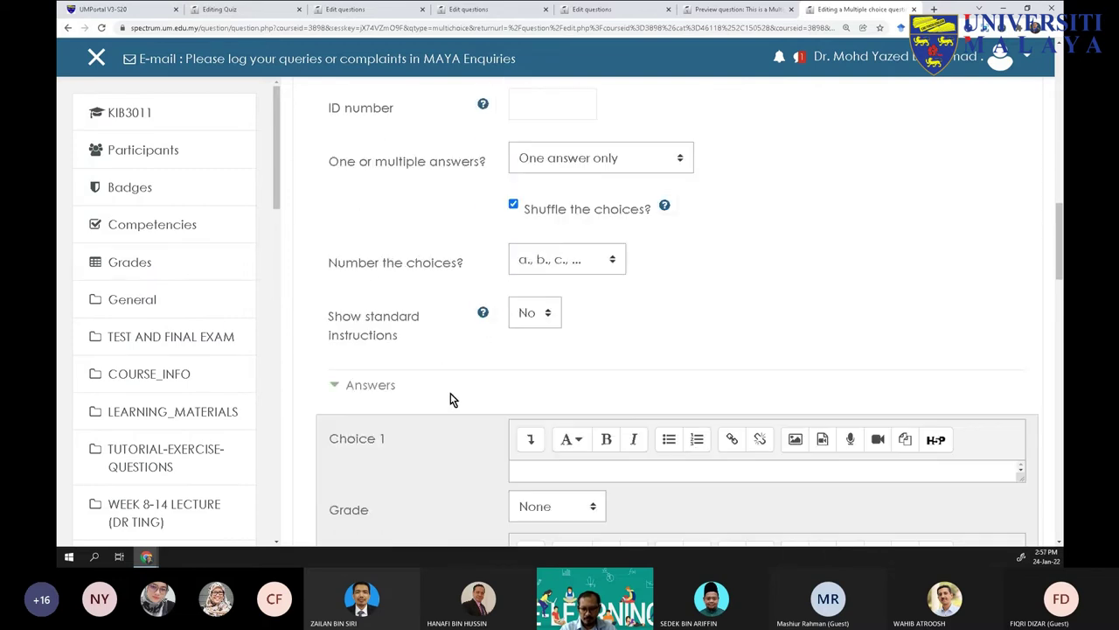
{"action": "scroll", "coordinate": [435, 461], "scroll_direction": "down", "scroll_amount": 3}
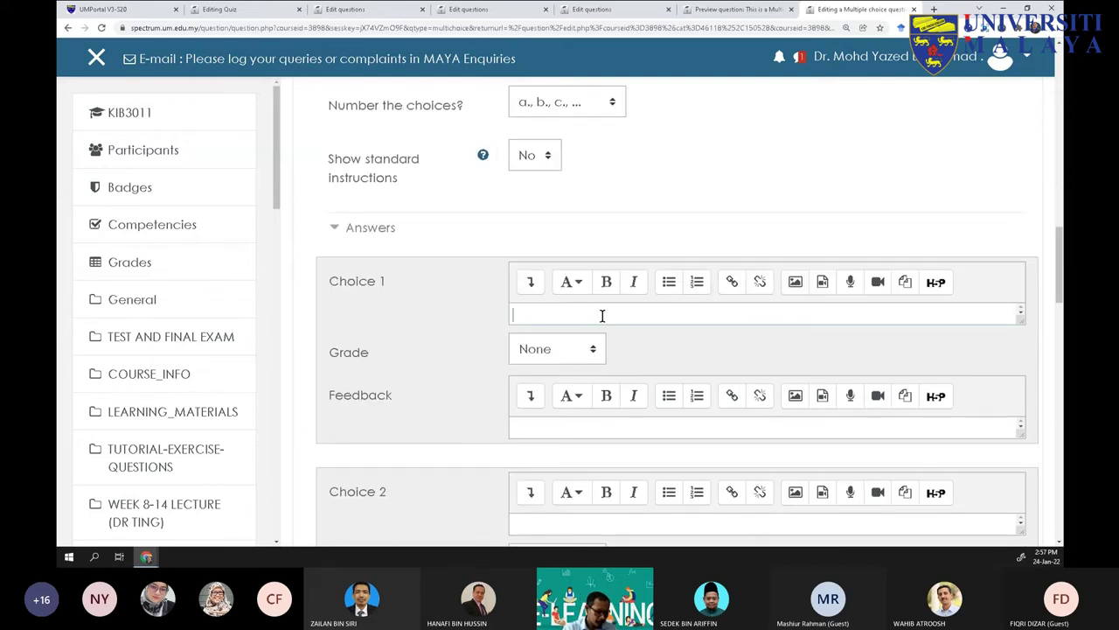
{"action": "type", "text": "hoi"}
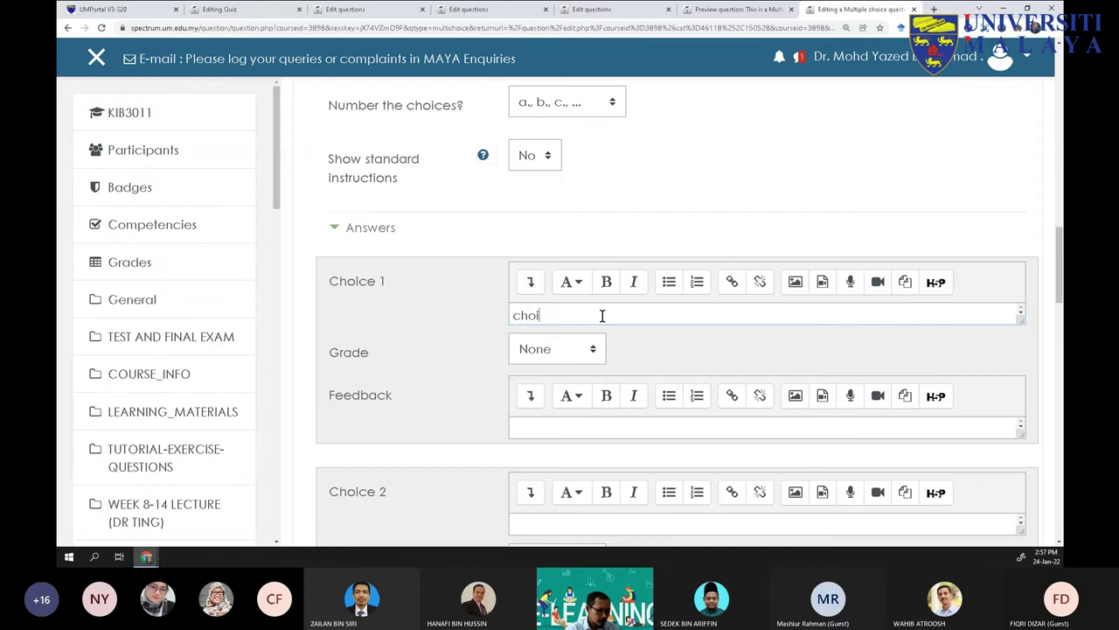
{"action": "type", "text": "ce 1"}
{"action": "key", "text": "Return"}
{"action": "scroll", "coordinate": [475, 449], "scroll_direction": "down", "scroll_amount": 1}
{"action": "scroll", "coordinate": [512, 418], "scroll_direction": "up", "scroll_amount": 2}
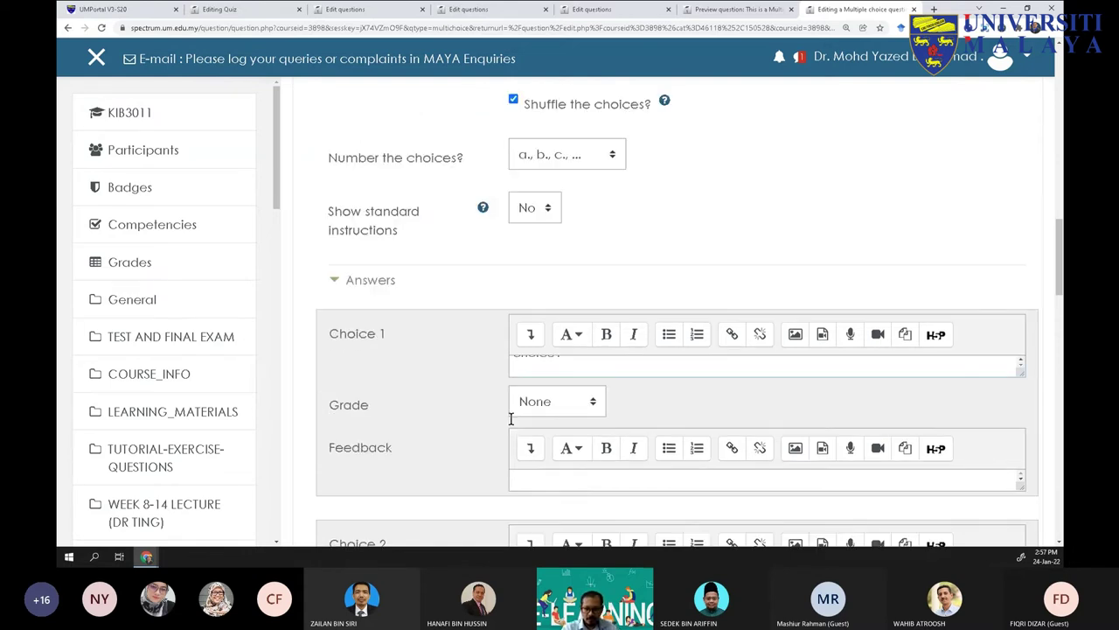
Replace the text of Choice 1 with Seremban
{"action": "scroll", "coordinate": [589, 367], "scroll_direction": "up", "scroll_amount": 1}
{"action": "left_click_drag", "start_coordinate": [590, 367], "coordinate": [453, 383]}
{"action": "type", "text": "Seremban"}
Fill in the remaining answers with Melaka as Choice 2, Terengganu as Choice 3 and Kelantan as Choice 4
{"action": "scroll", "coordinate": [475, 447], "scroll_direction": "down", "scroll_amount": 1}
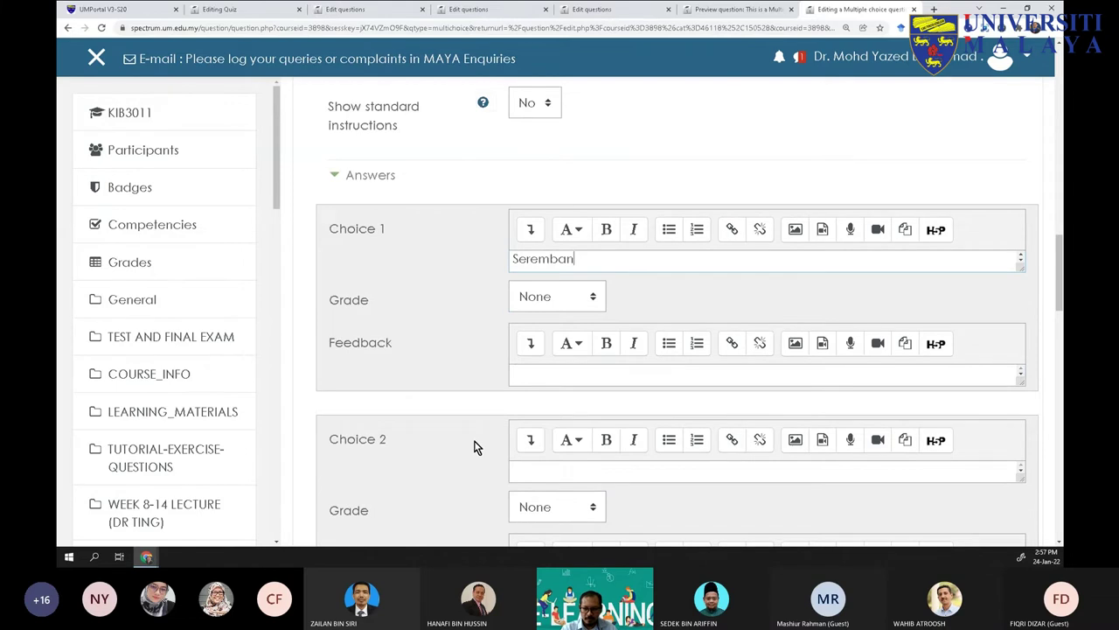
{"action": "scroll", "coordinate": [475, 446], "scroll_direction": "down", "scroll_amount": 1}
{"action": "left_click", "coordinate": [557, 365]}
{"action": "type", "text": "Melaka"}
{"action": "key", "text": "Return"}
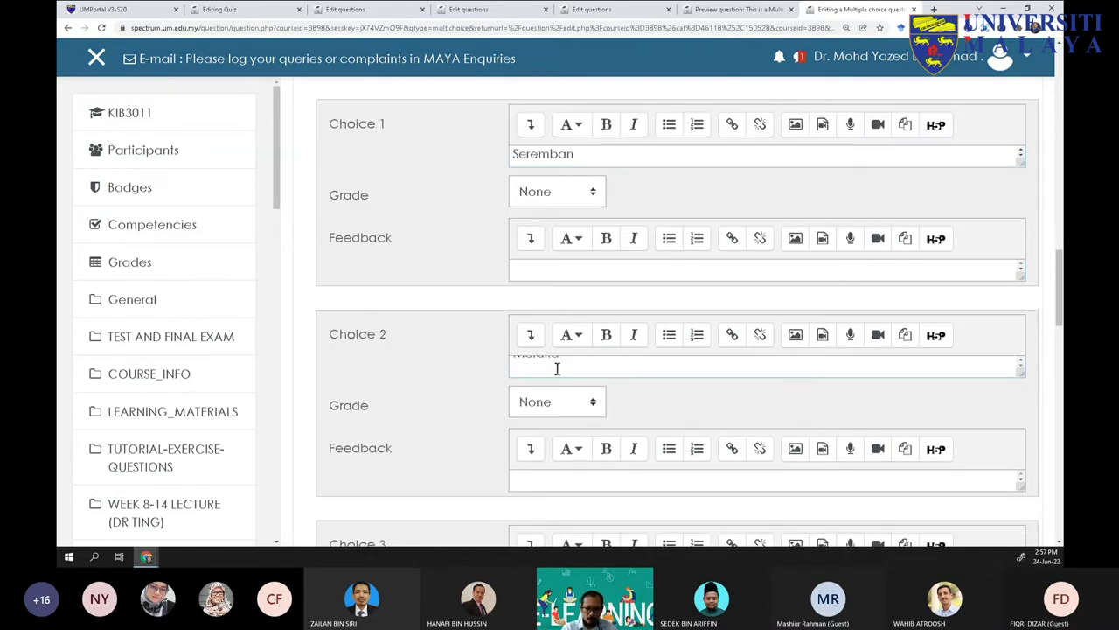
{"action": "scroll", "coordinate": [612, 523], "scroll_direction": "down", "scroll_amount": 2}
{"action": "left_click", "coordinate": [529, 417]}
{"action": "type", "text": "Terengganu"}
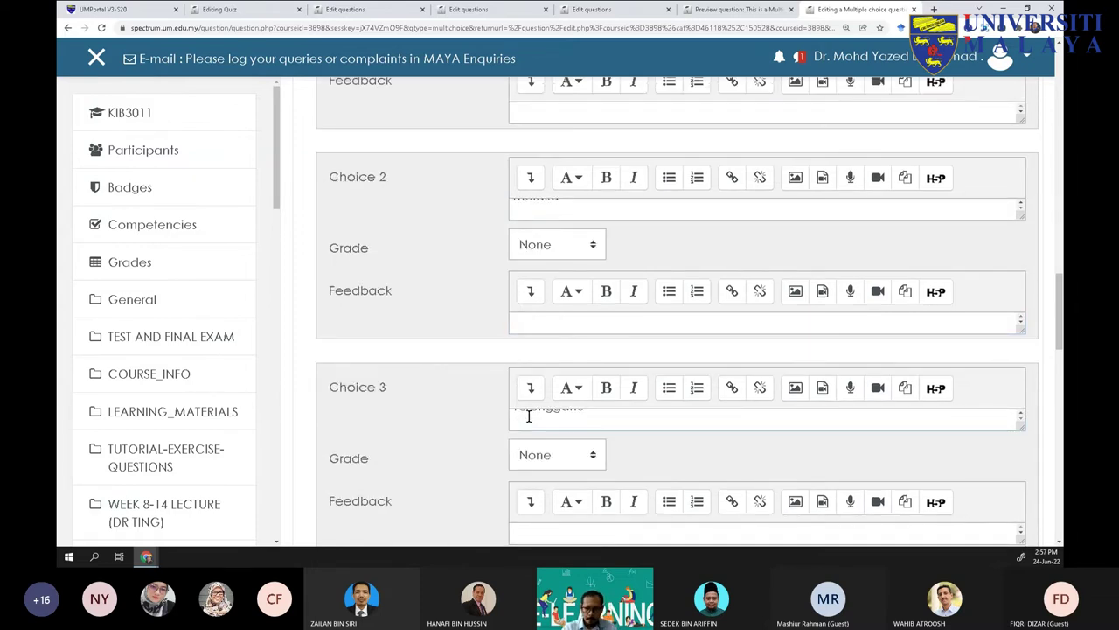
{"action": "scroll", "coordinate": [599, 432], "scroll_direction": "down", "scroll_amount": 3}
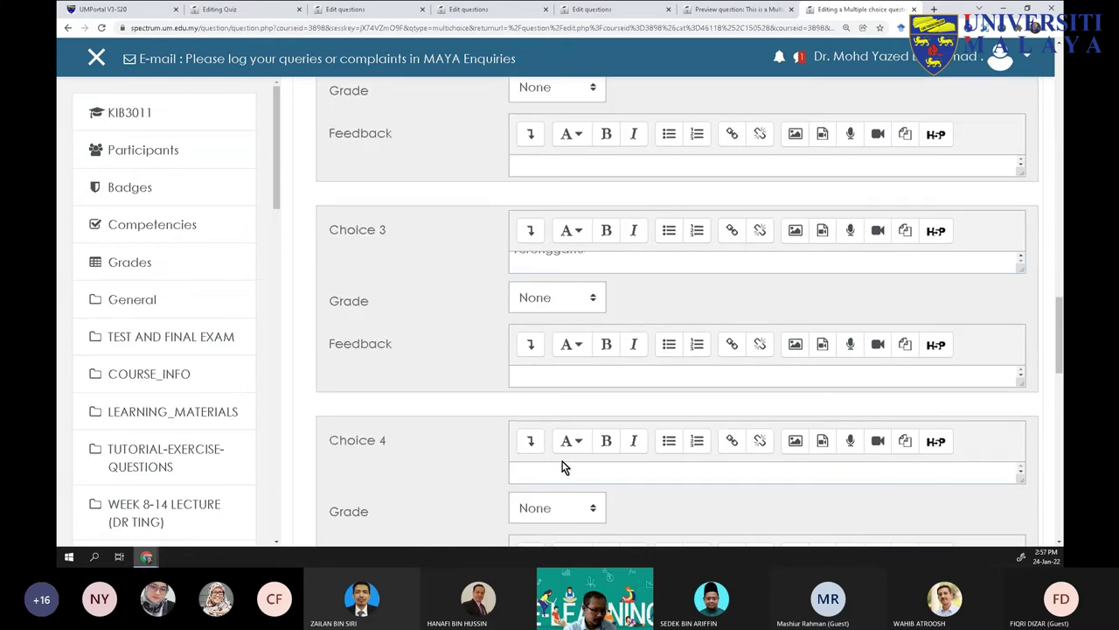
{"action": "left_click", "coordinate": [562, 468]}
{"action": "type", "text": "Kelantan"}
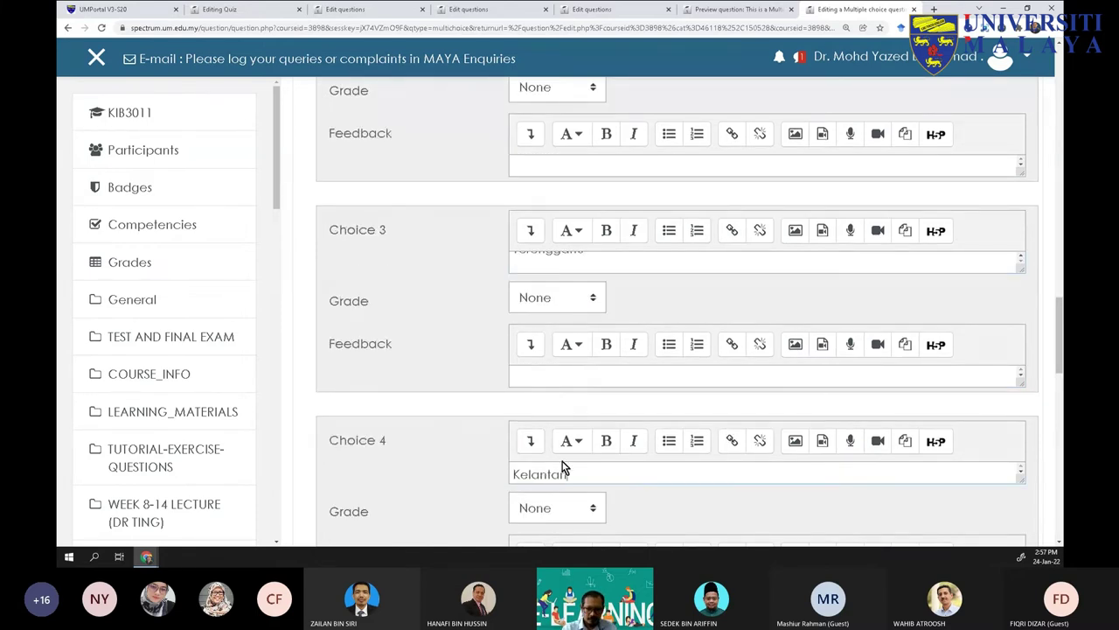
Mark Seremban as the correct answer by setting the grade of Choice 1 to 100%
{"action": "scroll", "coordinate": [466, 418], "scroll_direction": "up", "scroll_amount": 7}
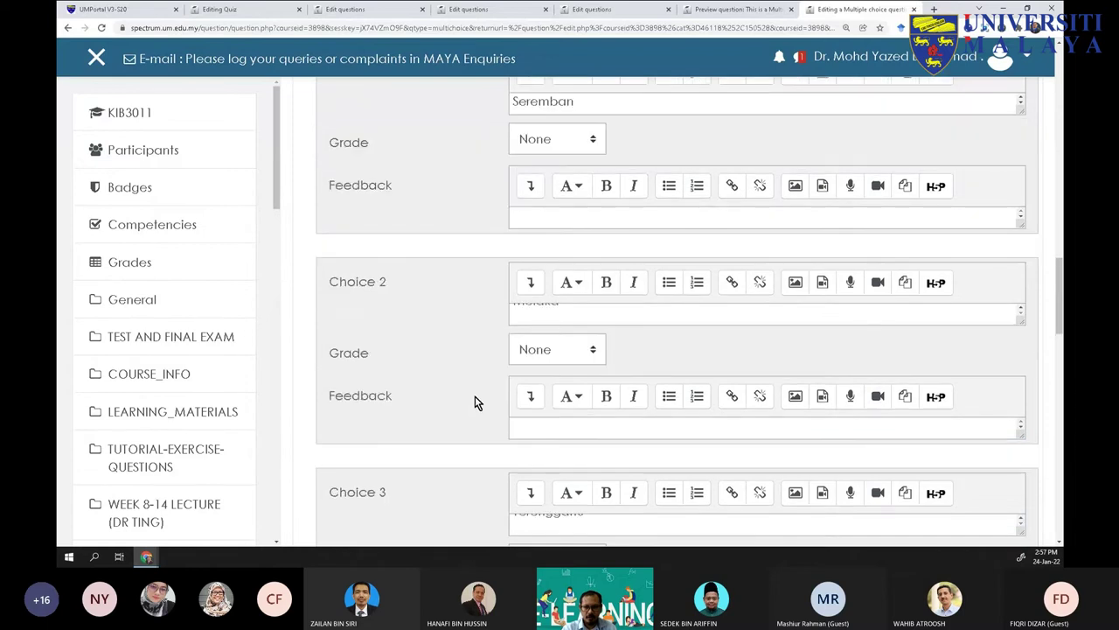
{"action": "left_click", "coordinate": [546, 257]}
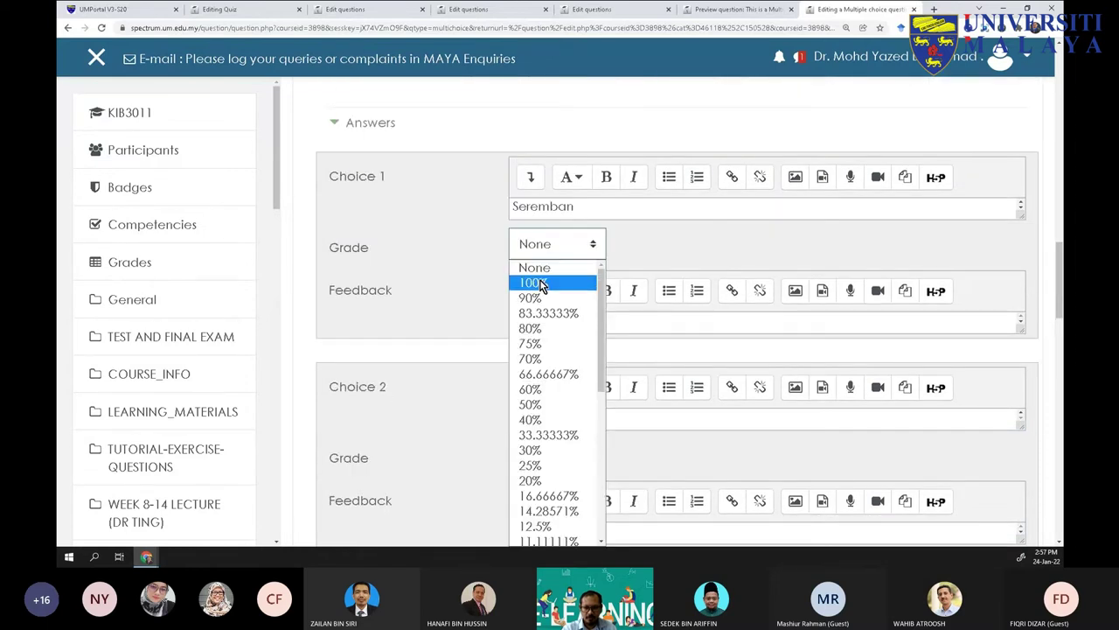
{"action": "left_click", "coordinate": [542, 280]}
{"action": "scroll", "coordinate": [364, 439], "scroll_direction": "down", "scroll_amount": 10}
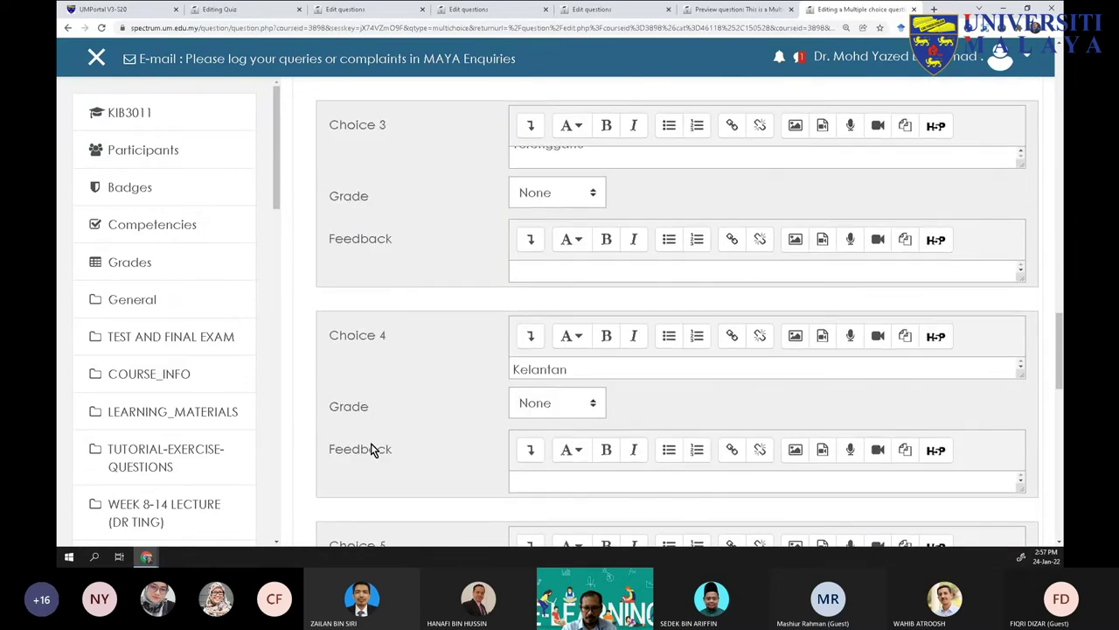
{"action": "scroll", "coordinate": [371, 448], "scroll_direction": "down", "scroll_amount": 1}
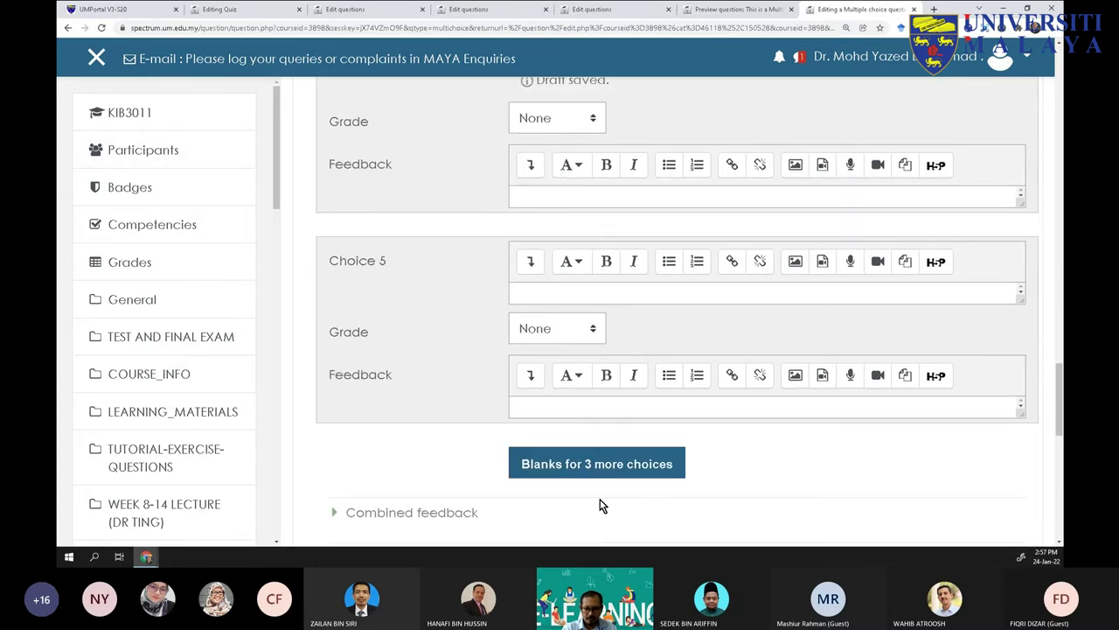
Save the multiple choice question to the question bank without adding combined feedback, multiple tries or tags
{"action": "scroll", "coordinate": [509, 487], "scroll_direction": "down", "scroll_amount": 2}
{"action": "scroll", "coordinate": [495, 488], "scroll_direction": "down", "scroll_amount": 1}
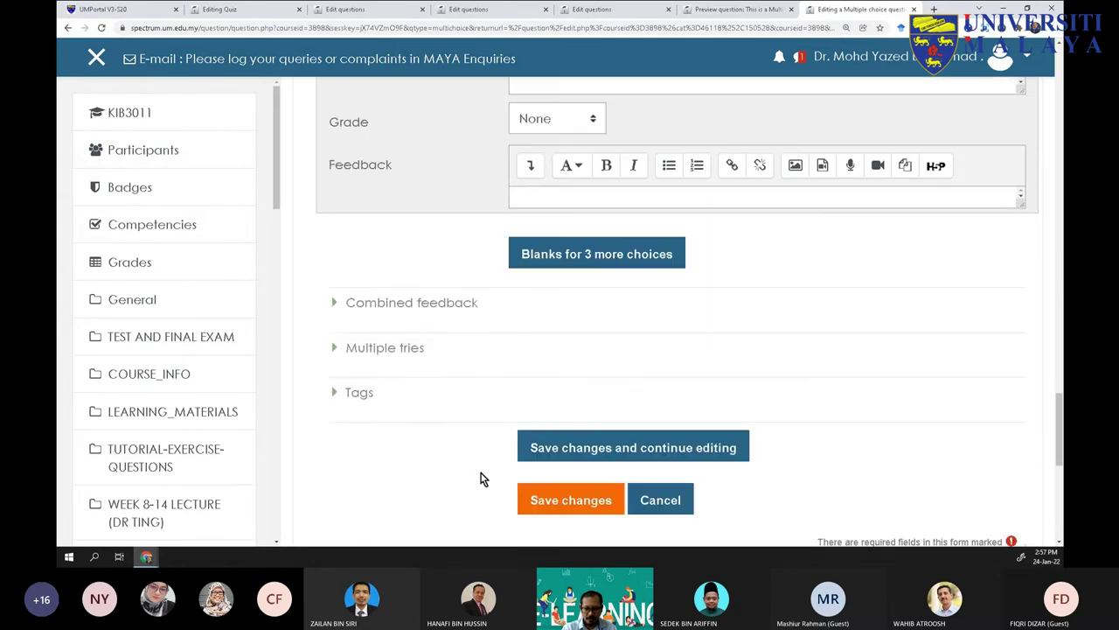
{"action": "left_click", "coordinate": [547, 501]}
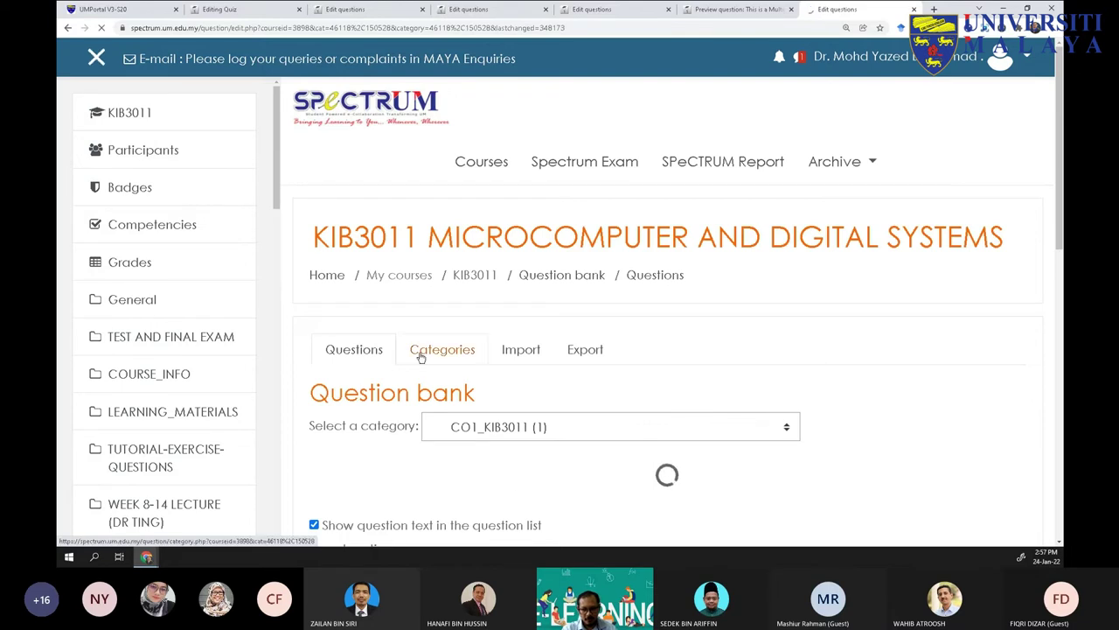
{"action": "scroll", "coordinate": [575, 462], "scroll_direction": "down", "scroll_amount": 1}
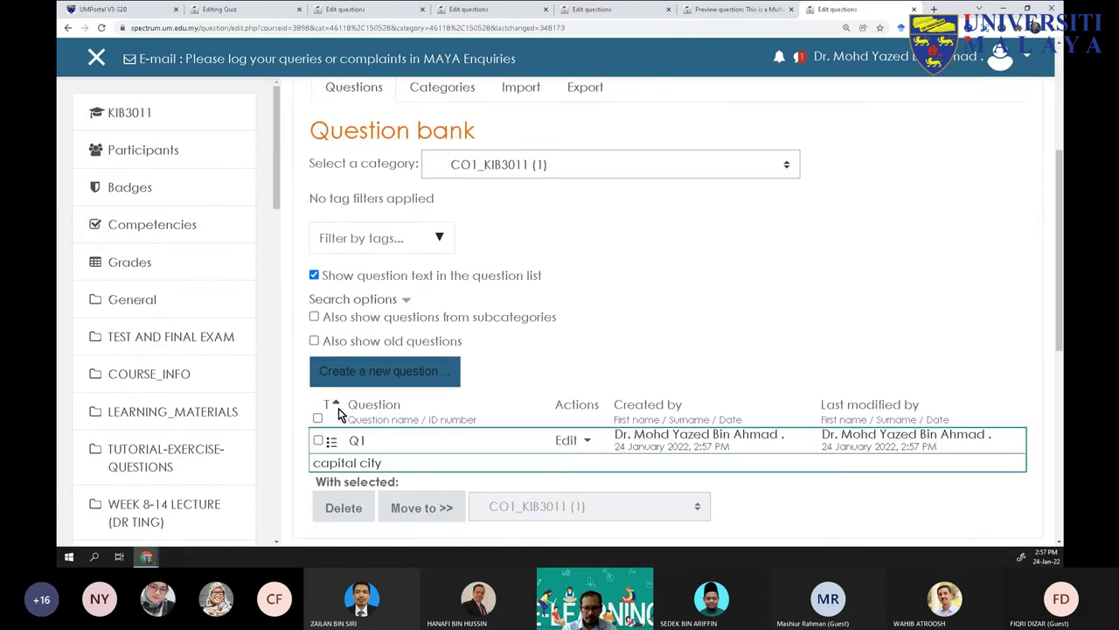
Keep the CO1_KIB3011 category selected and start a new True/False question in it
{"action": "left_click", "coordinate": [502, 165]}
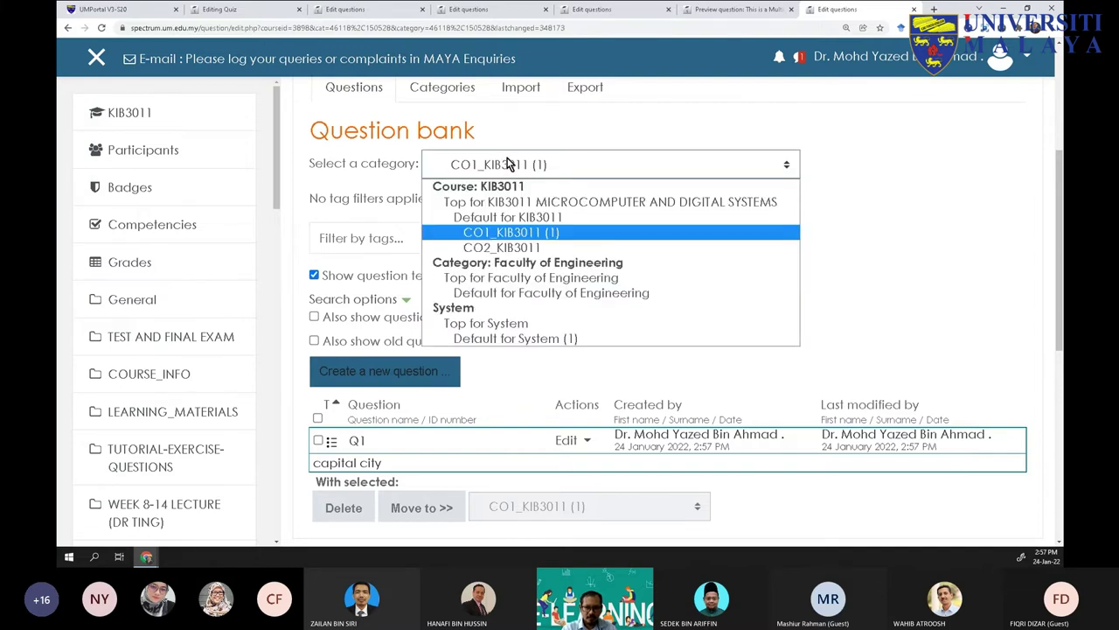
{"action": "left_click", "coordinate": [512, 232]}
{"action": "scroll", "coordinate": [498, 307], "scroll_direction": "down", "scroll_amount": 2}
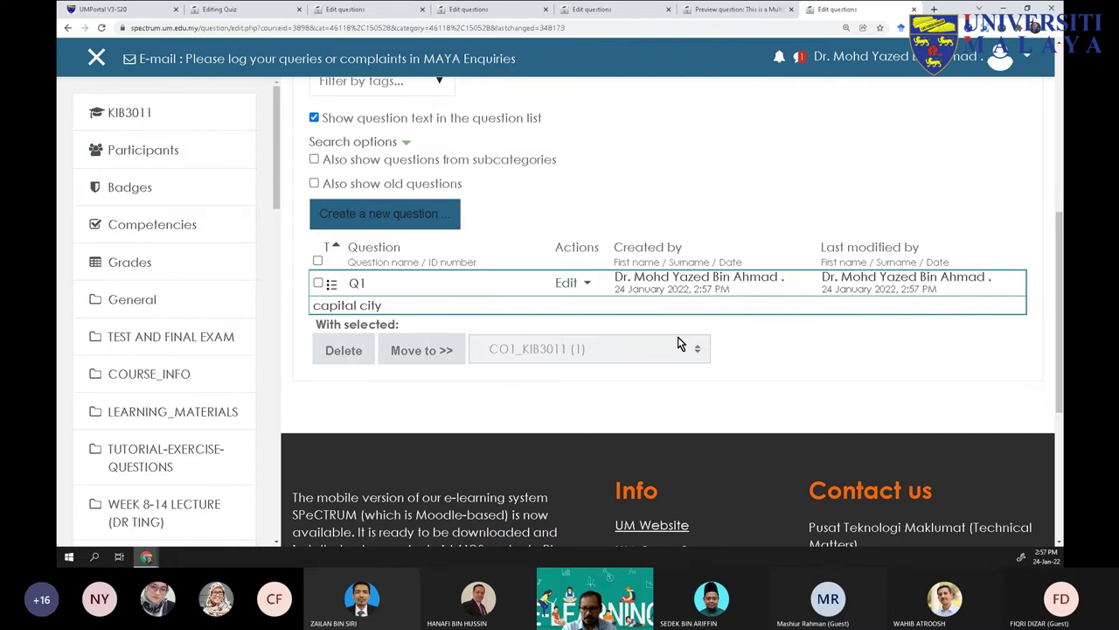
{"action": "left_click", "coordinate": [365, 213]}
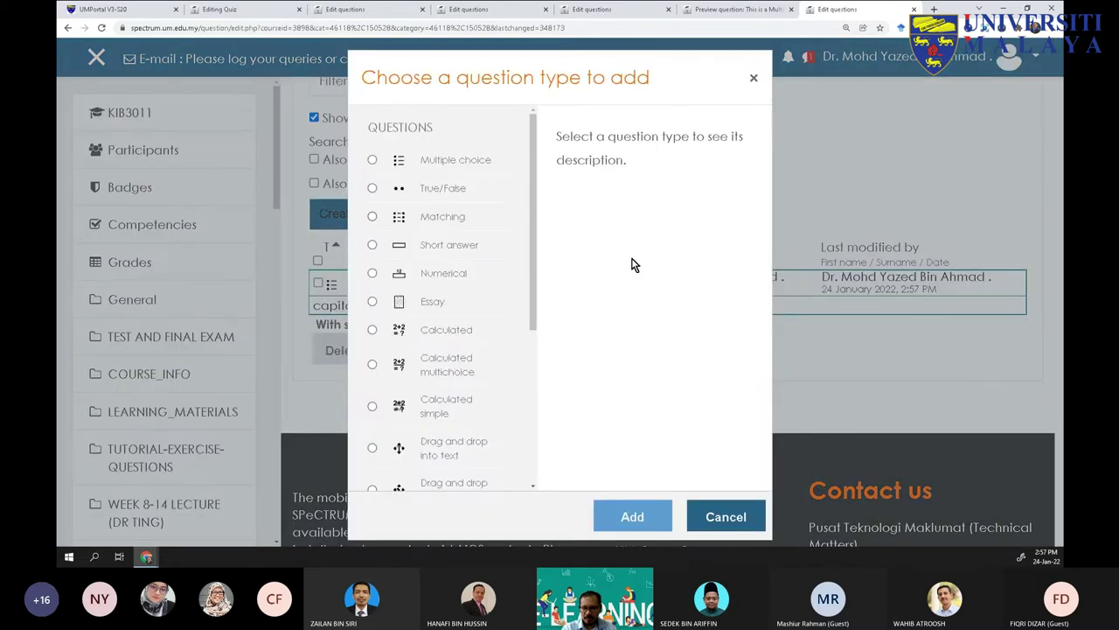
{"action": "left_click", "coordinate": [373, 188]}
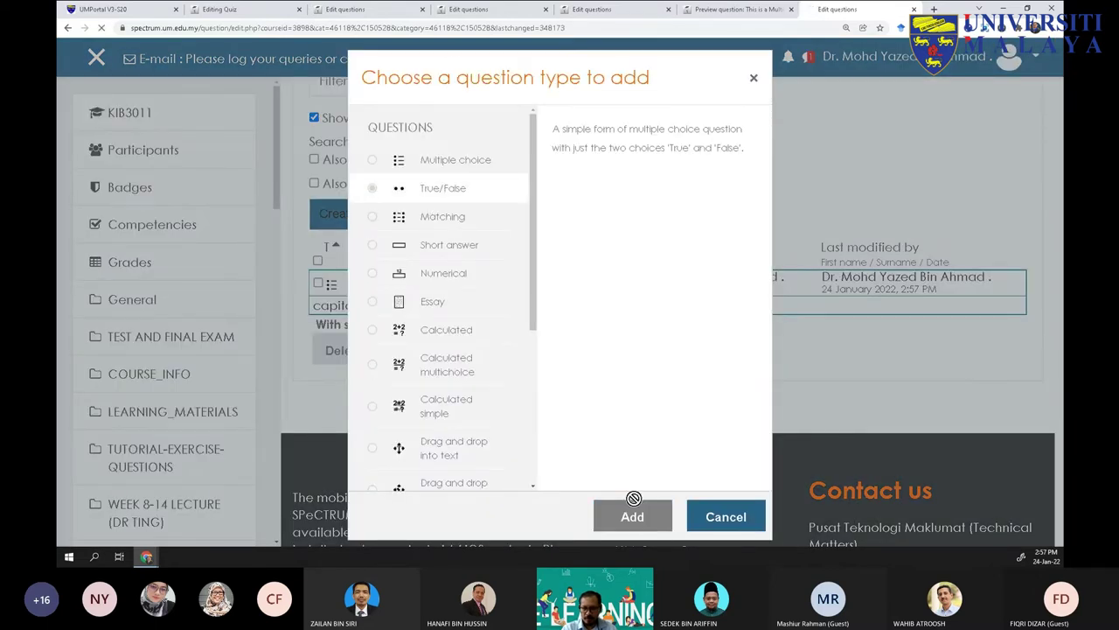
{"action": "left_click", "coordinate": [632, 516]}
Name the True/False question Q2 and enter "2+2=5?" as its question text
{"action": "scroll", "coordinate": [551, 434], "scroll_direction": "down", "scroll_amount": 2}
{"action": "left_click", "coordinate": [542, 308]}
{"action": "type", "text": "Q2"}
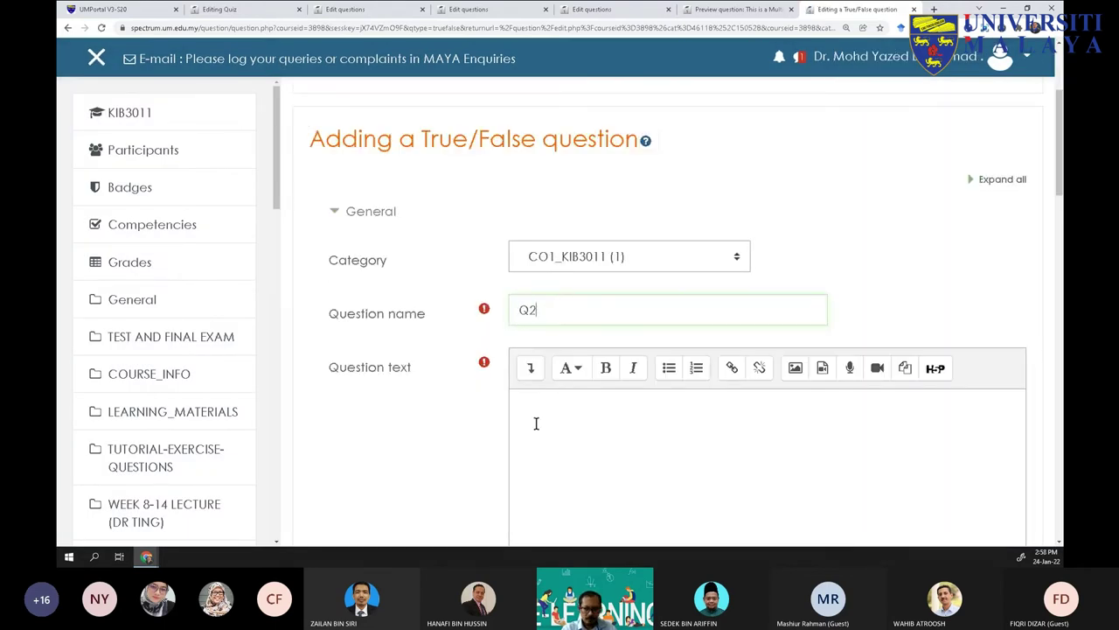
{"action": "left_click", "coordinate": [536, 423]}
{"action": "type", "text": "2"}
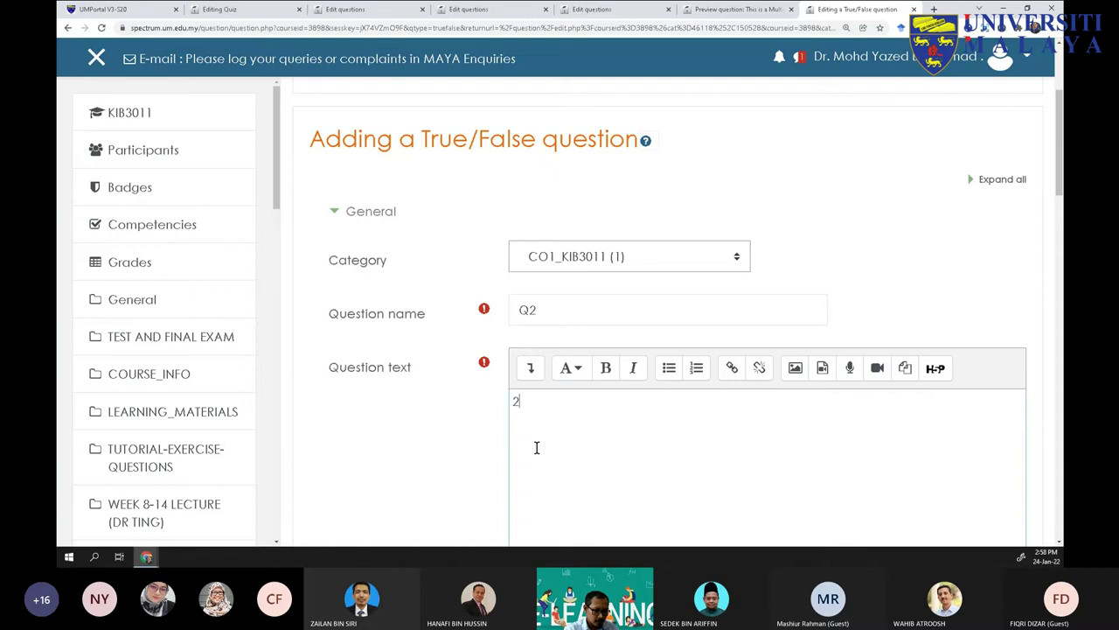
{"action": "type", "text": "+2=5"}
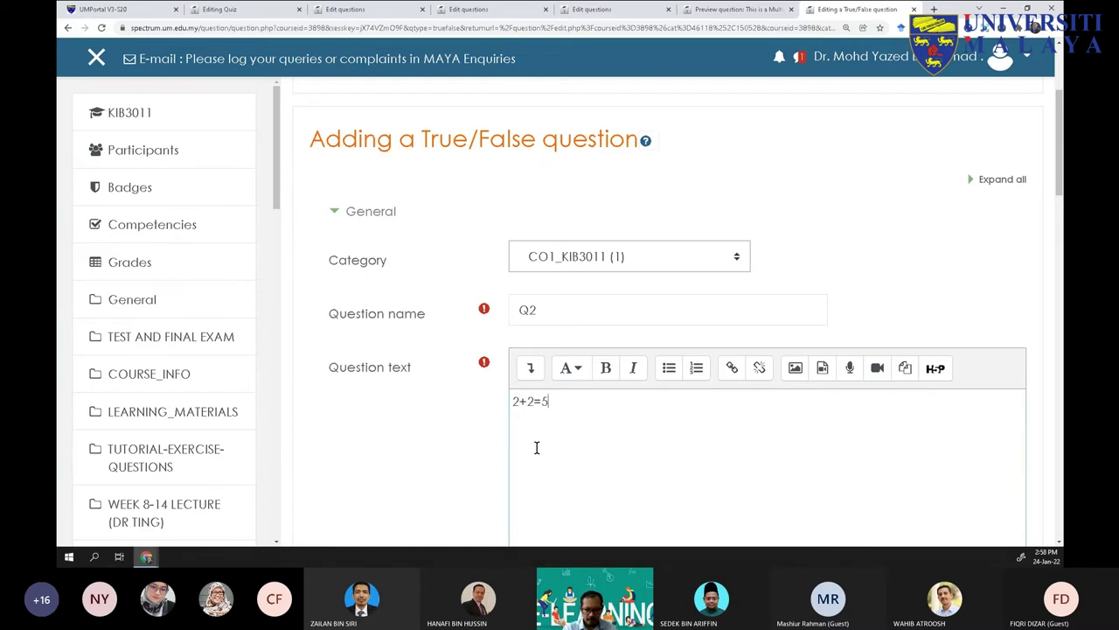
{"action": "type", "text": "?"}
Save the True/False question Q2, leaving the default mark and general feedback as they are
{"action": "scroll", "coordinate": [537, 447], "scroll_direction": "down", "scroll_amount": 4}
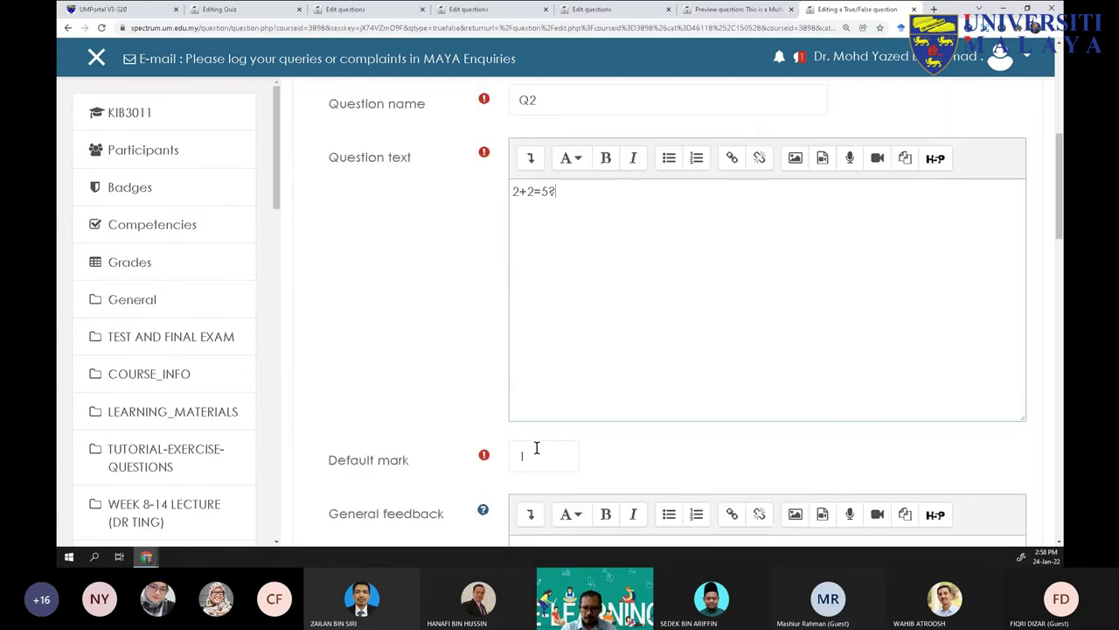
{"action": "scroll", "coordinate": [520, 447], "scroll_direction": "down", "scroll_amount": 1}
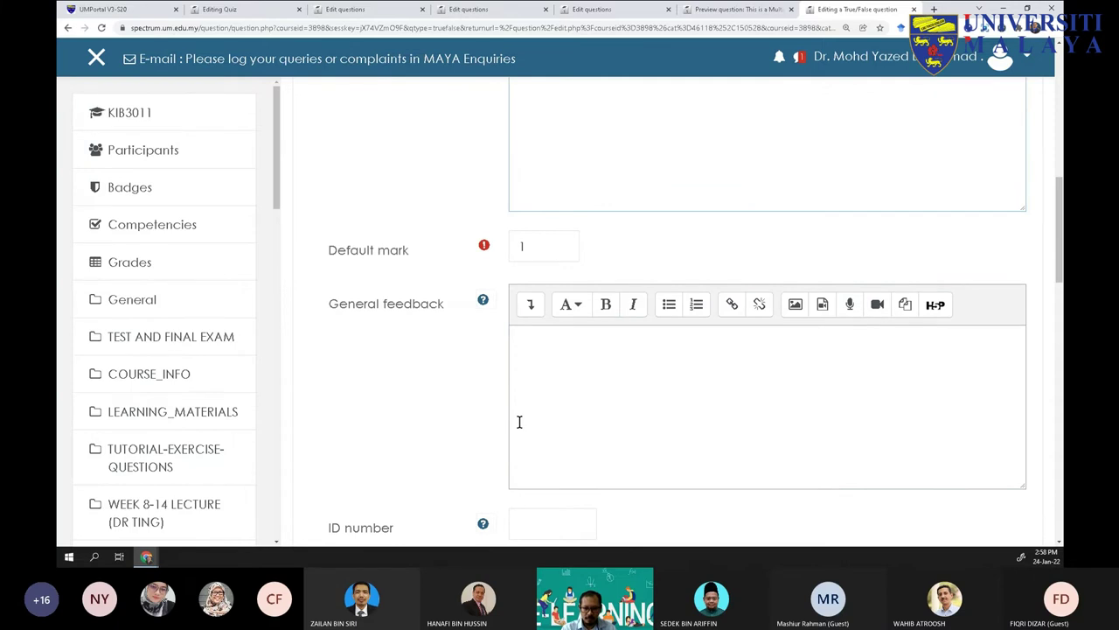
{"action": "scroll", "coordinate": [520, 423], "scroll_direction": "down", "scroll_amount": 10}
{"action": "left_click", "coordinate": [534, 393]}
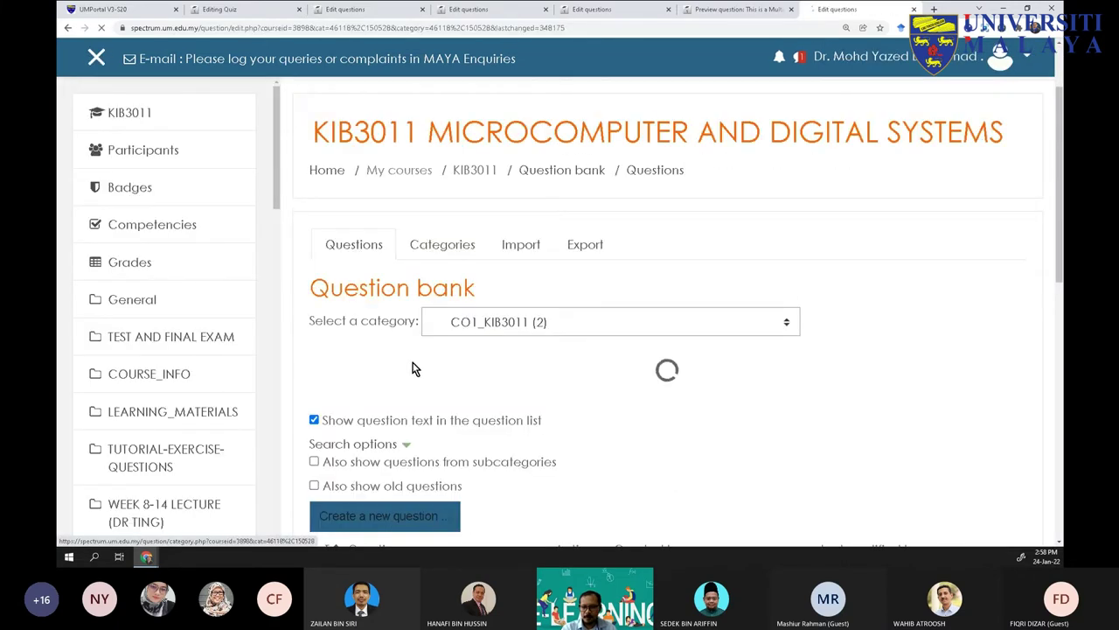
Switch the question bank to the CO2_KIB3011 category
{"action": "scroll", "coordinate": [411, 367], "scroll_direction": "down", "scroll_amount": 2}
{"action": "scroll", "coordinate": [382, 318], "scroll_direction": "up", "scroll_amount": 1}
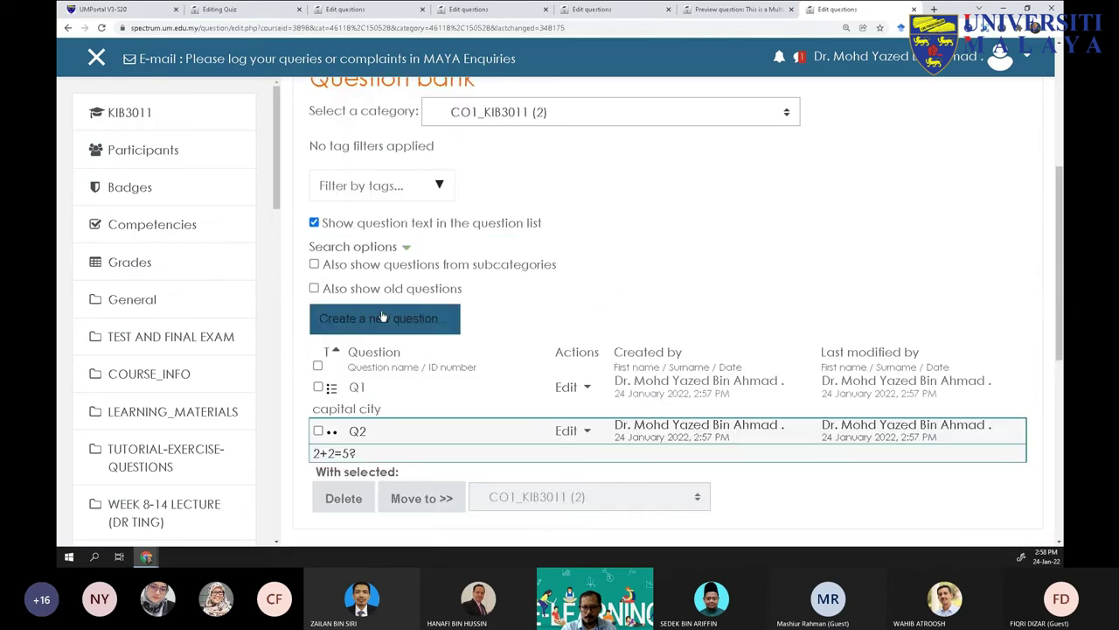
{"action": "scroll", "coordinate": [468, 264], "scroll_direction": "up", "scroll_amount": 2}
{"action": "left_click", "coordinate": [471, 220]}
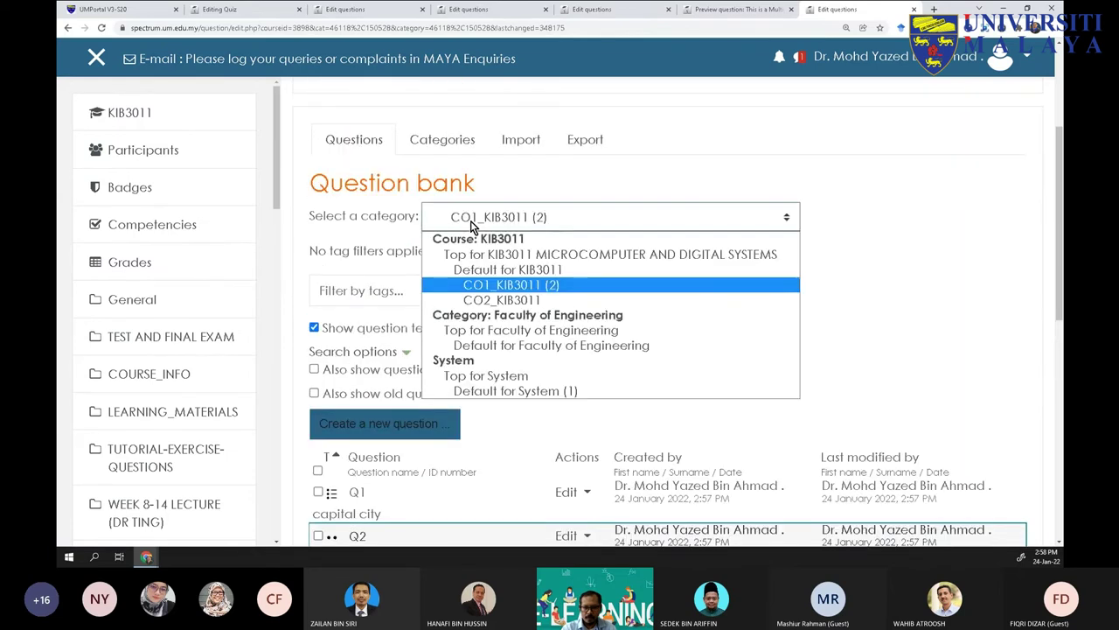
{"action": "left_click", "coordinate": [494, 300]}
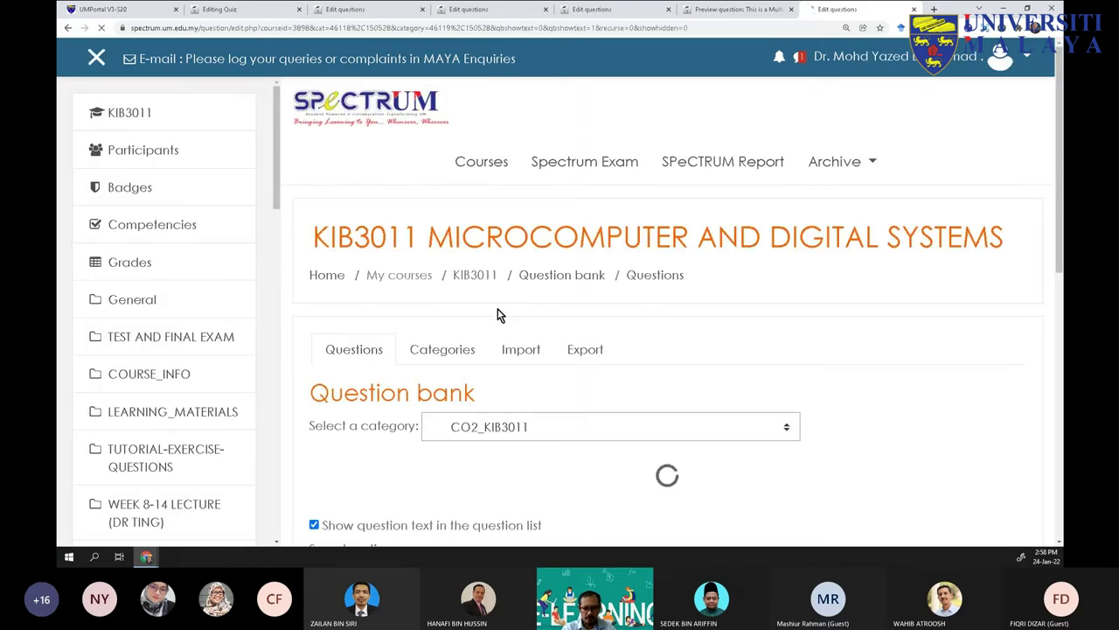
Start a new Calculated question in the CO2_KIB3011 category and name it Q1
{"action": "scroll", "coordinate": [500, 315], "scroll_direction": "down", "scroll_amount": 5}
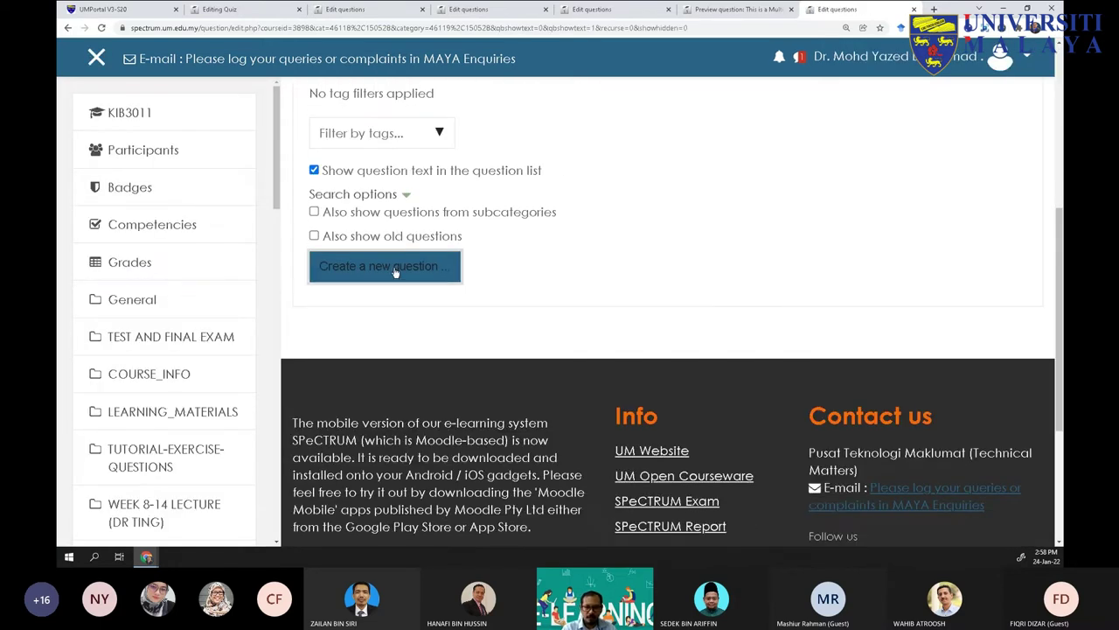
{"action": "left_click", "coordinate": [385, 266]}
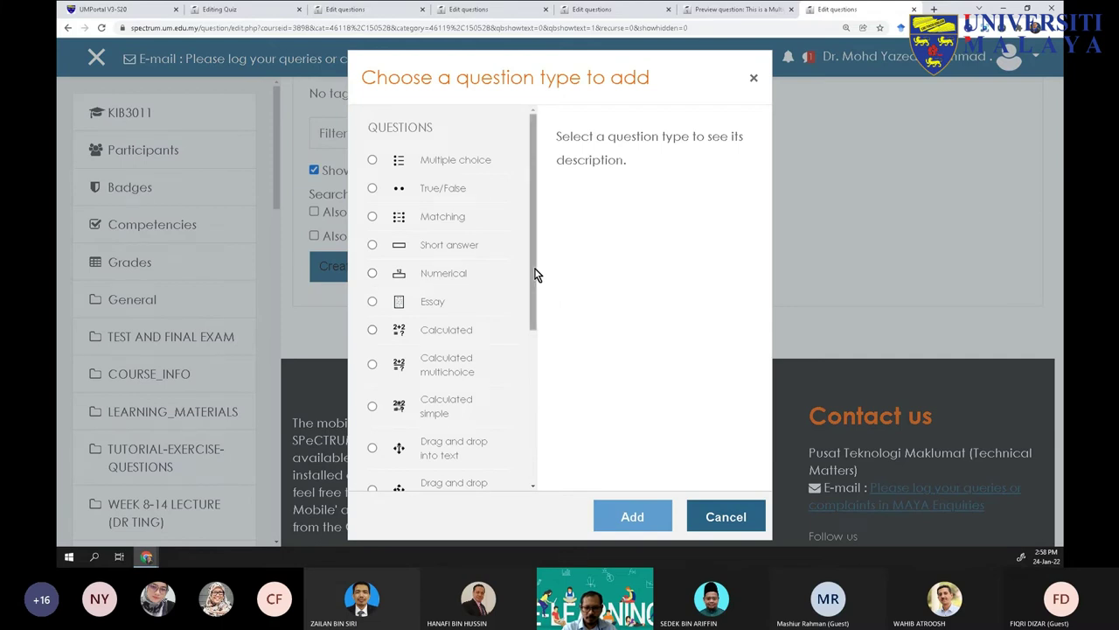
{"action": "scroll", "coordinate": [520, 292], "scroll_direction": "down", "scroll_amount": 1}
{"action": "left_click", "coordinate": [471, 313]}
{"action": "left_click", "coordinate": [633, 516]}
{"action": "scroll", "coordinate": [527, 458], "scroll_direction": "down", "scroll_amount": 4}
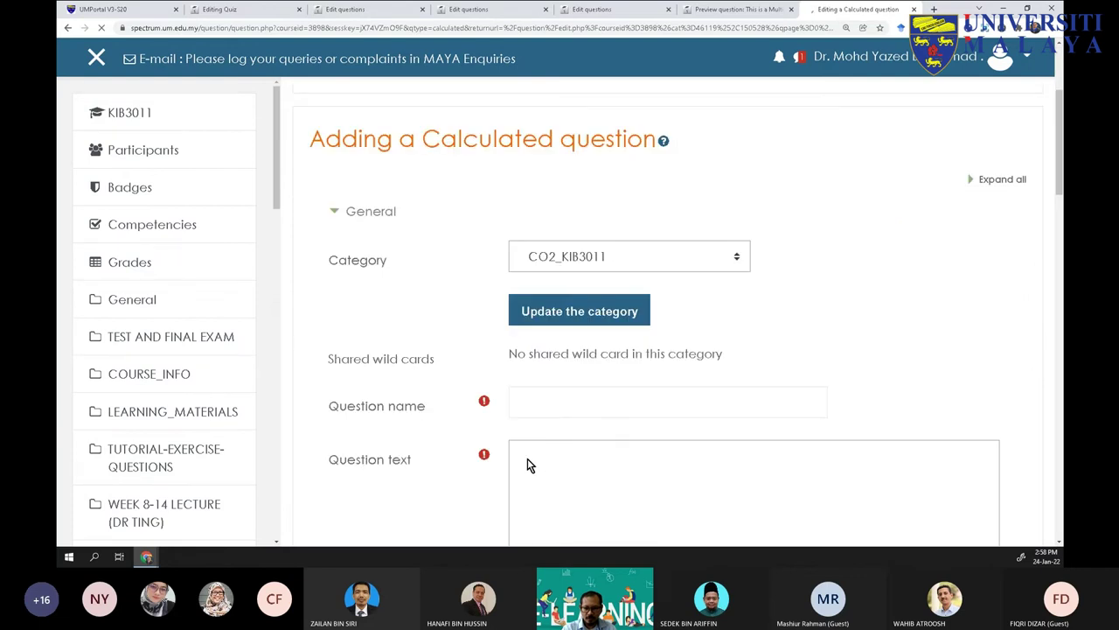
{"action": "left_click", "coordinate": [559, 244]}
{"action": "type", "text": "Q1"}
Expand the question text editor's formatting tools and examine its HTML source view and image properties without inserting anything
{"action": "left_click", "coordinate": [590, 387]}
{"action": "scroll", "coordinate": [590, 387], "scroll_direction": "down", "scroll_amount": 2}
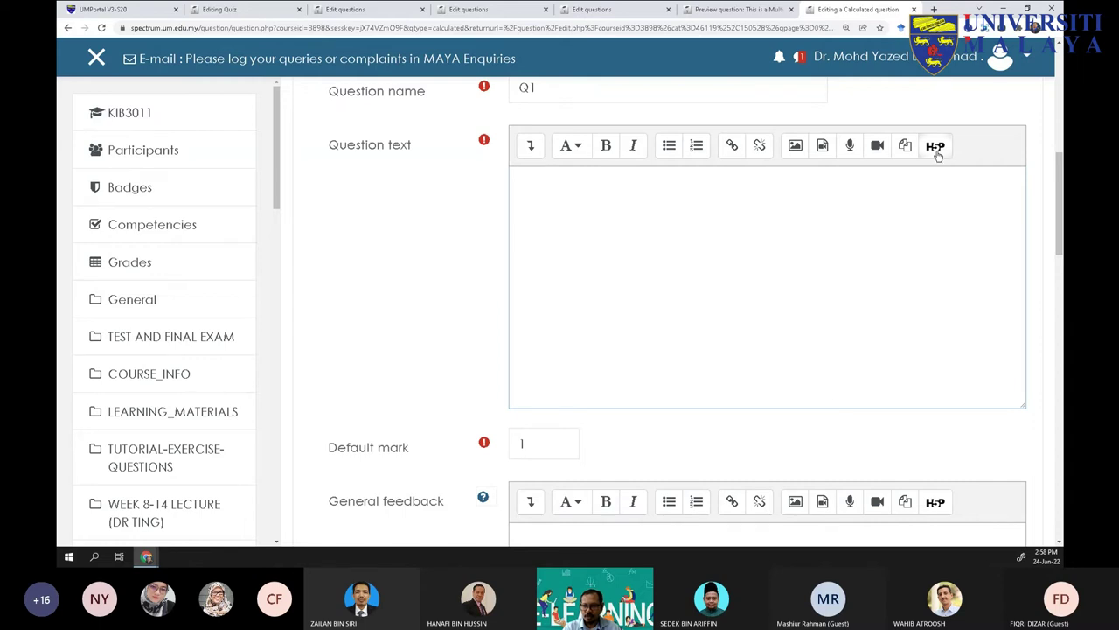
{"action": "left_click", "coordinate": [530, 145]}
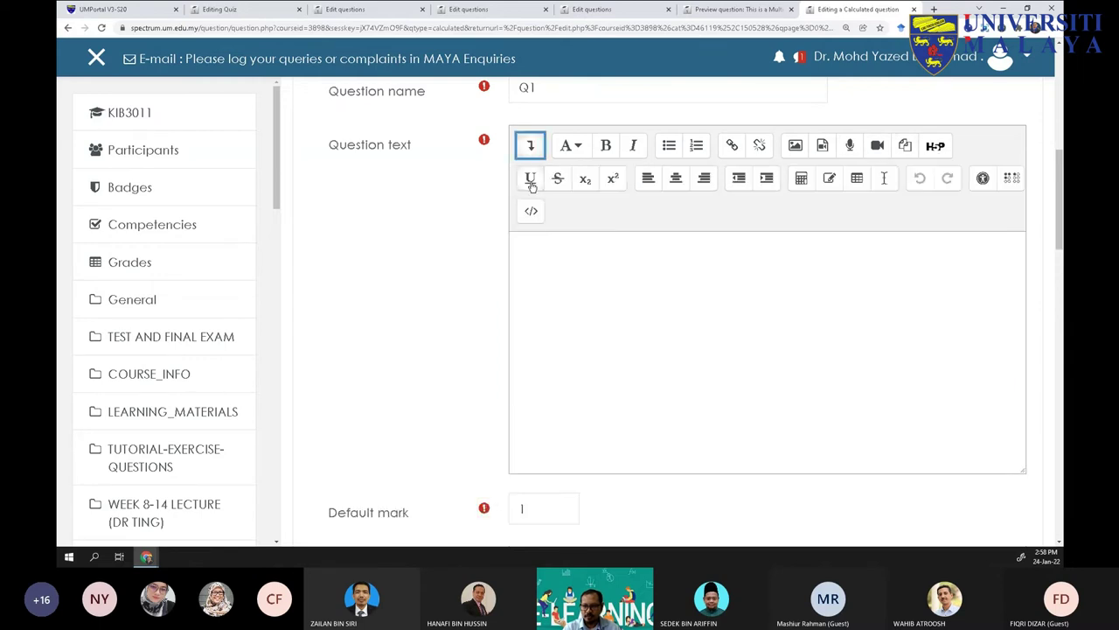
{"action": "left_click", "coordinate": [533, 211]}
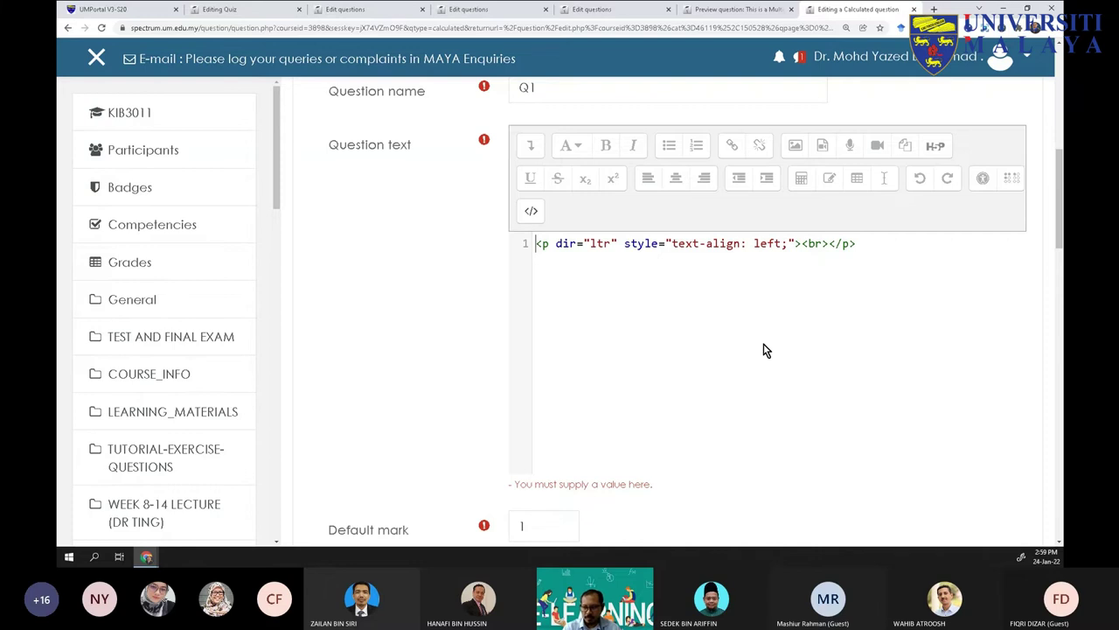
{"action": "scroll", "coordinate": [764, 349], "scroll_direction": "down", "scroll_amount": 1}
{"action": "scroll", "coordinate": [764, 350], "scroll_direction": "up", "scroll_amount": 2}
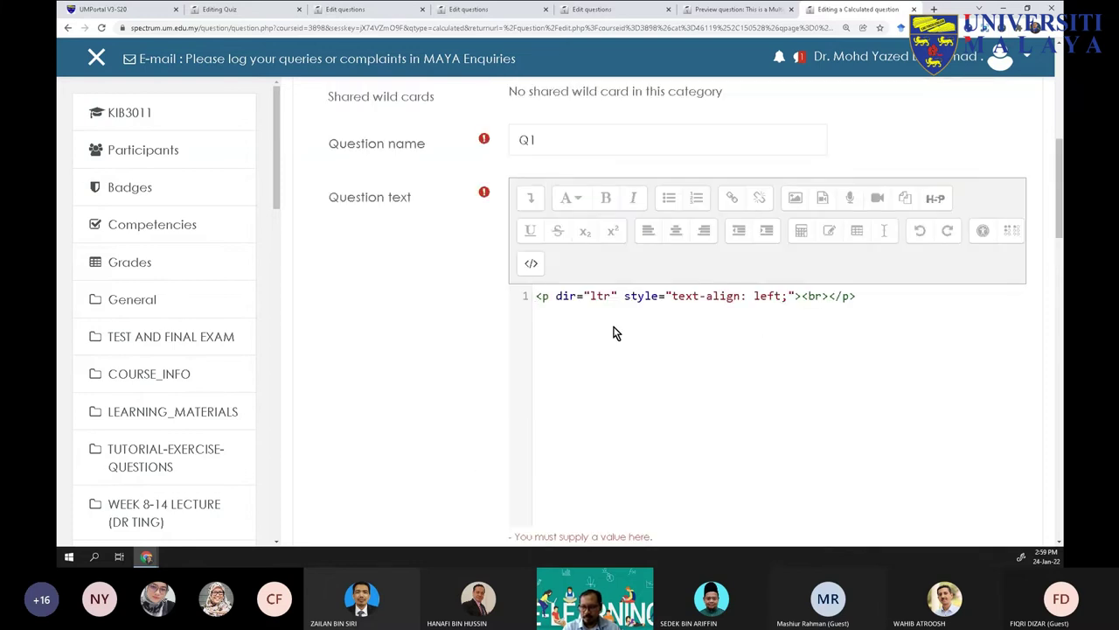
{"action": "left_click", "coordinate": [530, 263]}
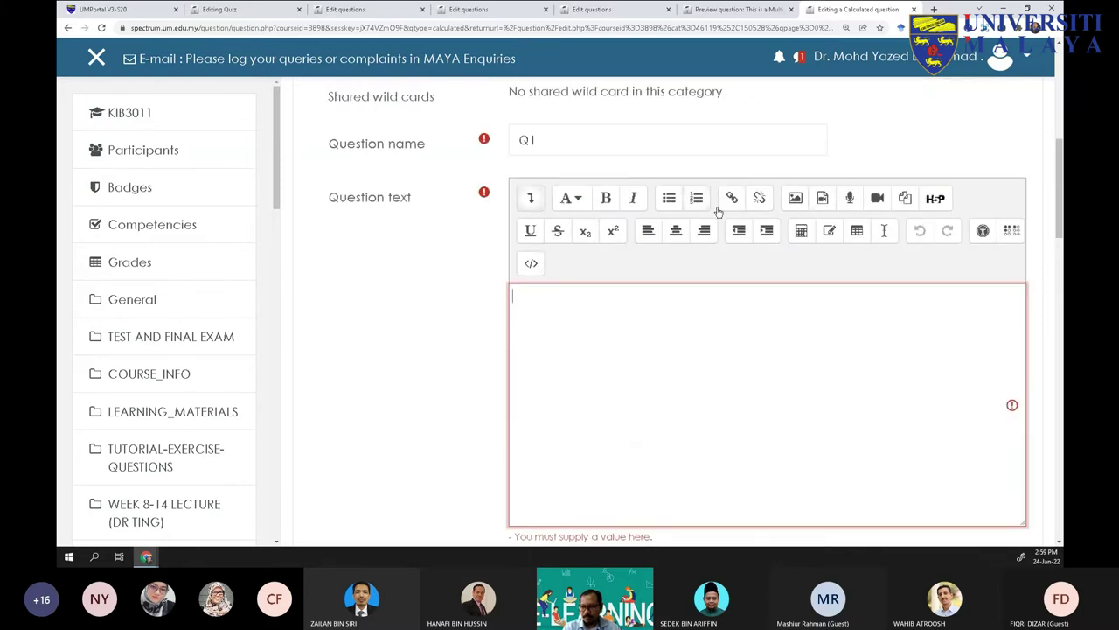
{"action": "left_click", "coordinate": [797, 197]}
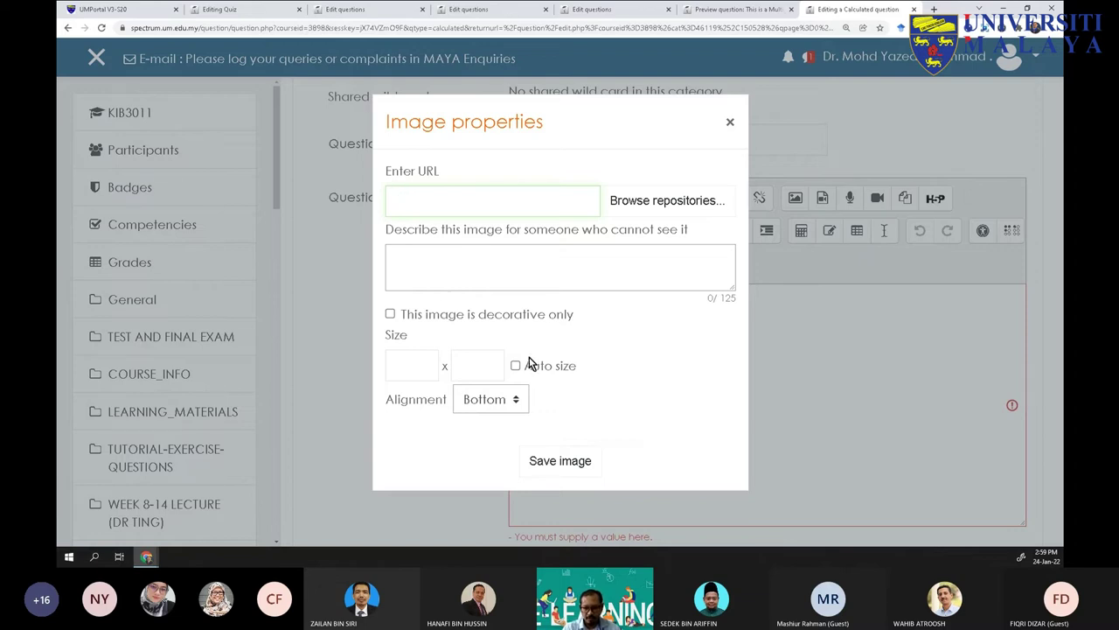
{"action": "left_click", "coordinate": [731, 130]}
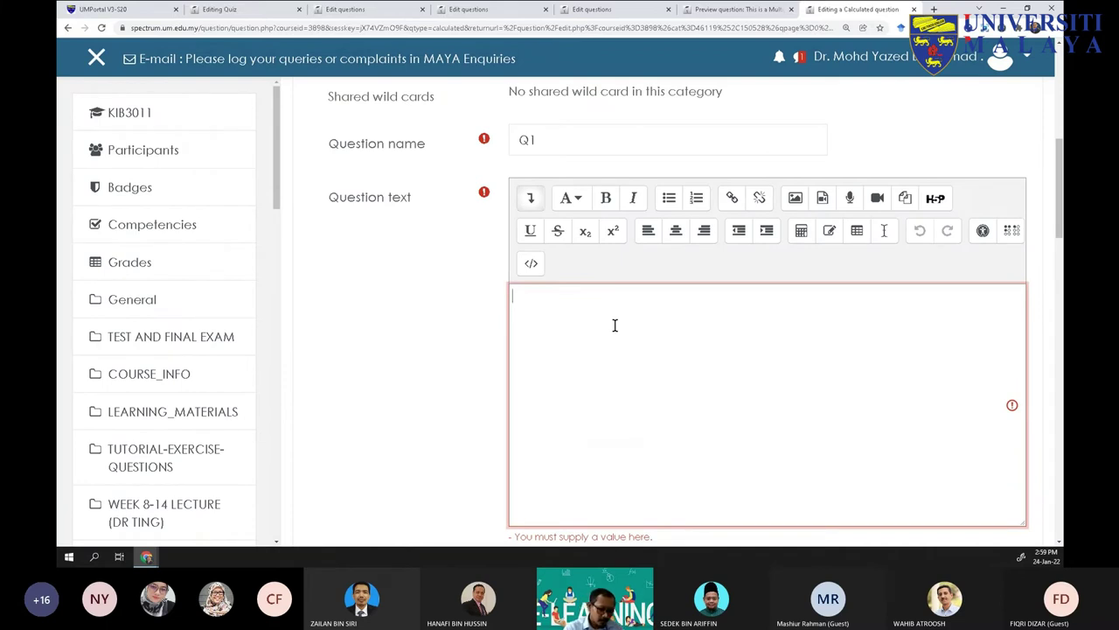
Enter the equation y=mx+c as the question text of the Calculated question
{"action": "type", "text": "y="}
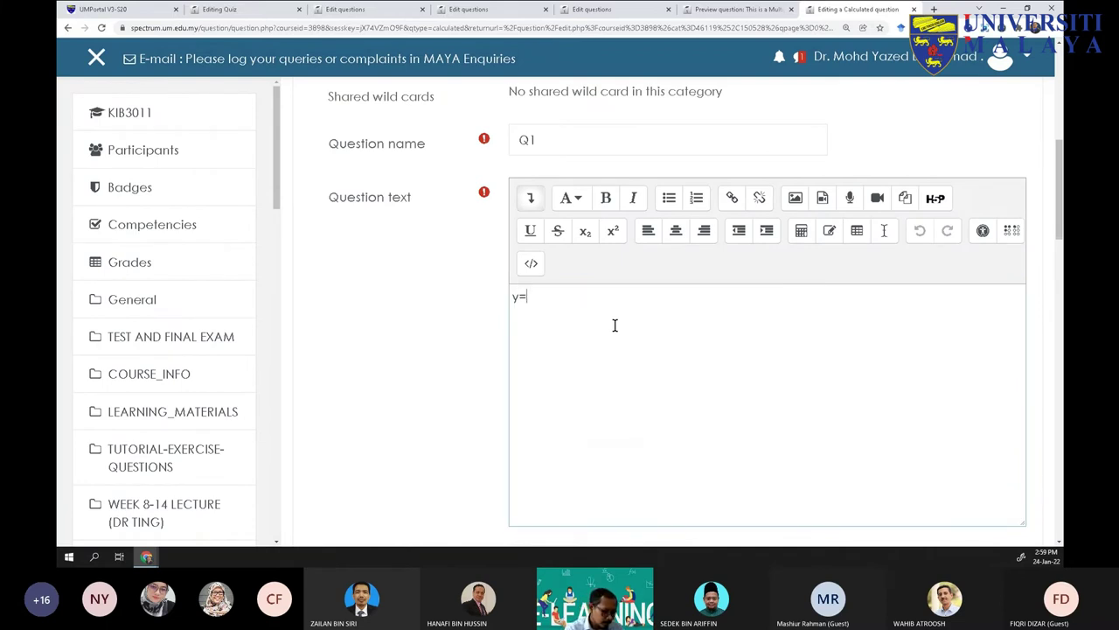
{"action": "type", "text": "mx+"}
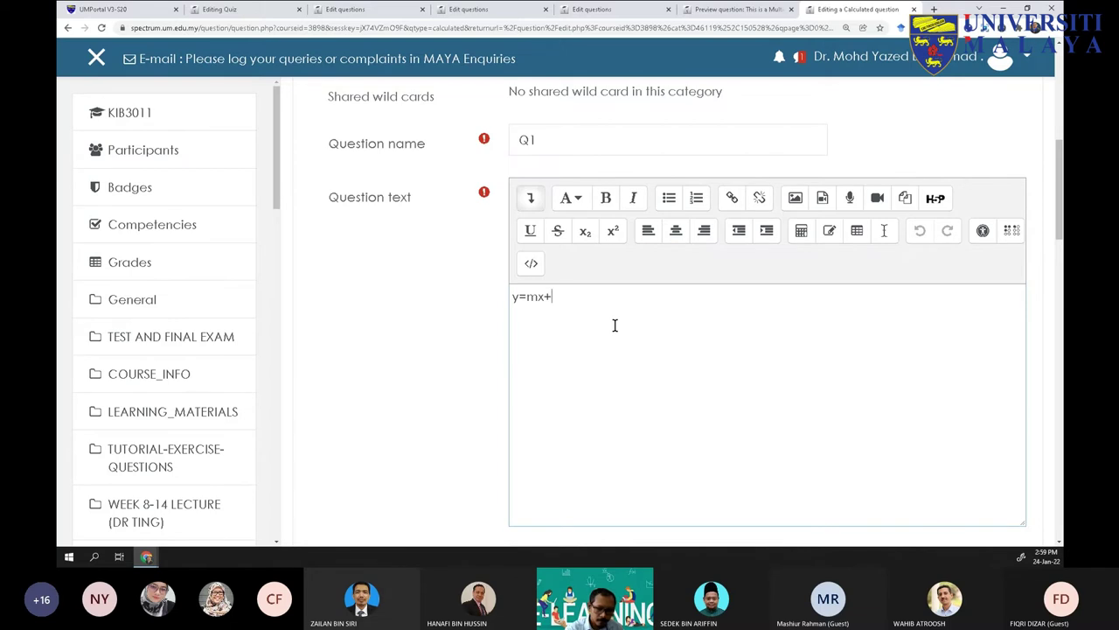
{"action": "type", "text": "c"}
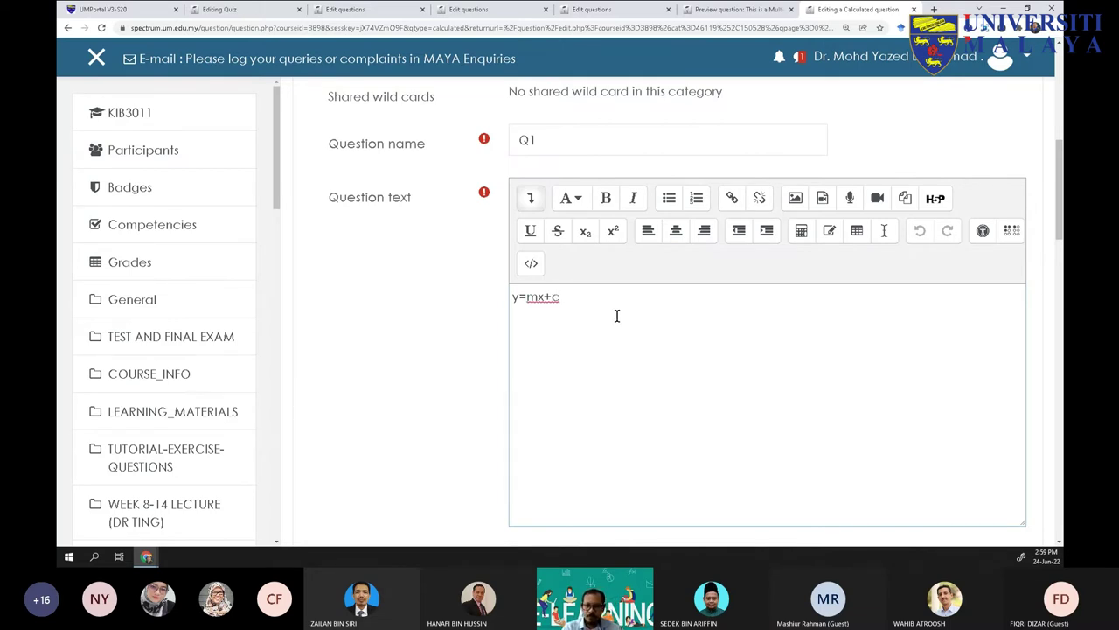
Add the lines m=1, x=1, and c=1 below the equation in the question text, followed by "=?"
{"action": "scroll", "coordinate": [614, 325], "scroll_direction": "down", "scroll_amount": 3}
{"action": "scroll", "coordinate": [614, 324], "scroll_direction": "down", "scroll_amount": 1}
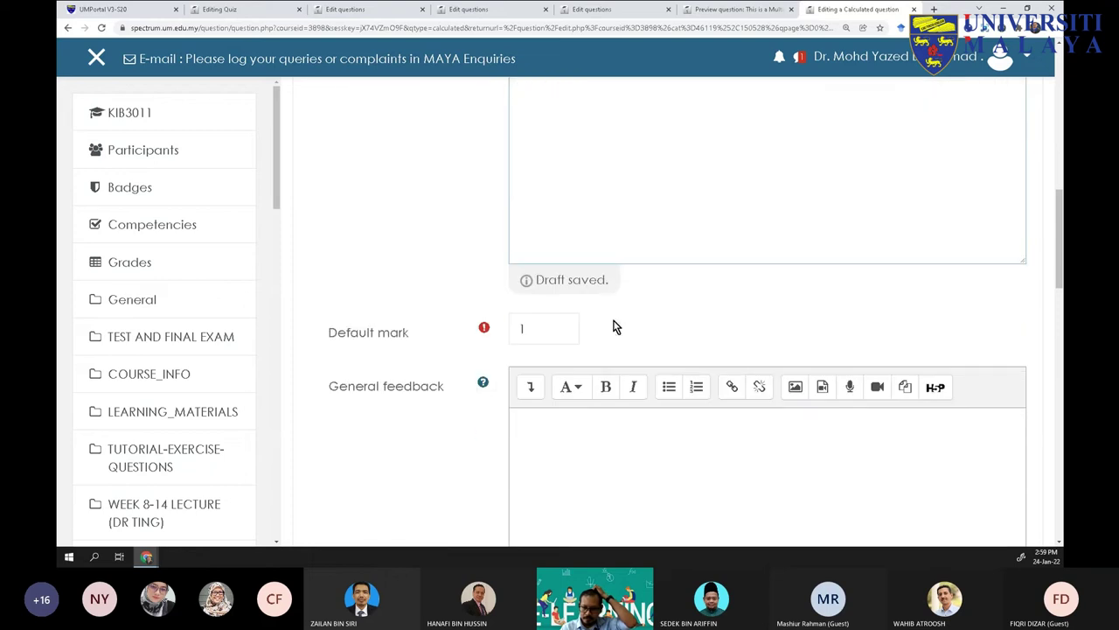
{"action": "scroll", "coordinate": [614, 325], "scroll_direction": "down", "scroll_amount": 8}
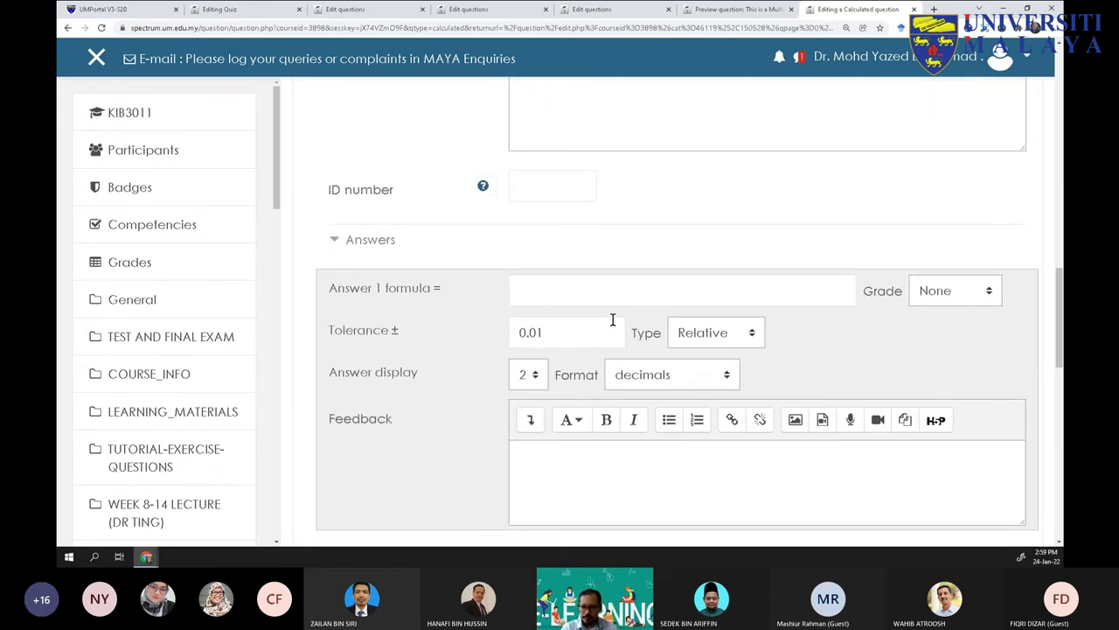
{"action": "scroll", "coordinate": [612, 320], "scroll_direction": "up", "scroll_amount": 6}
{"action": "left_click", "coordinate": [577, 224]}
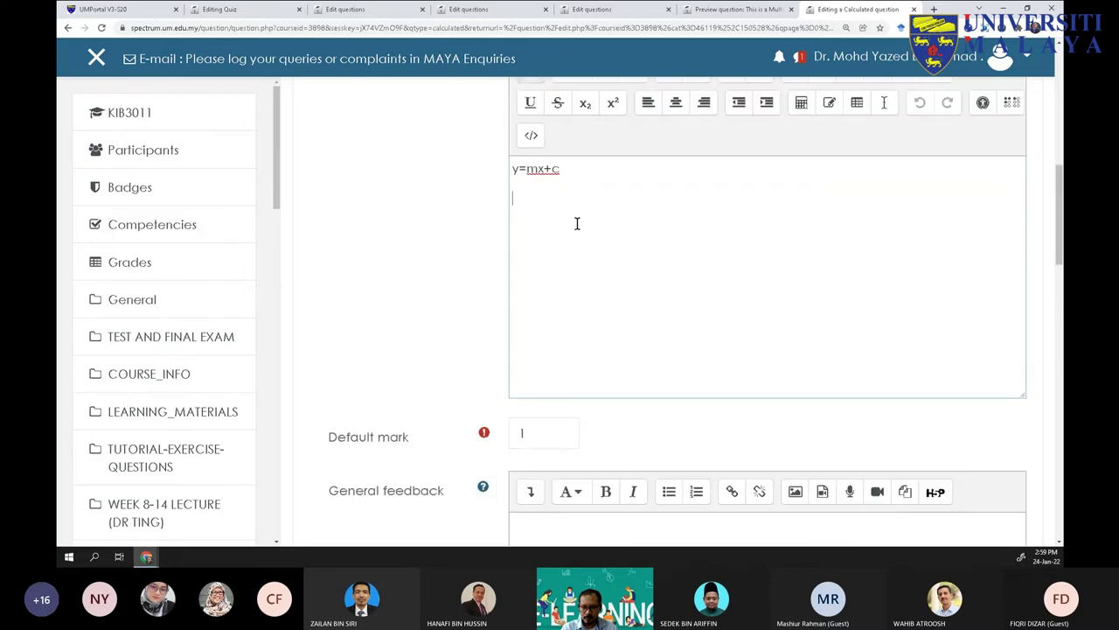
{"action": "type", "text": "m=1,"}
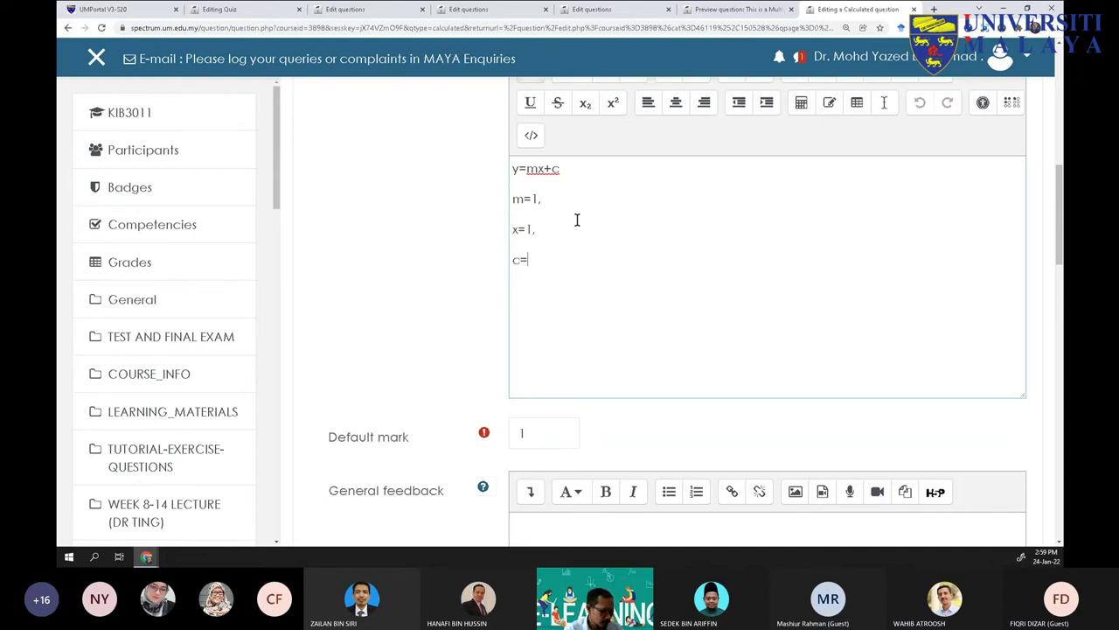
{"action": "type", "text": "1"}
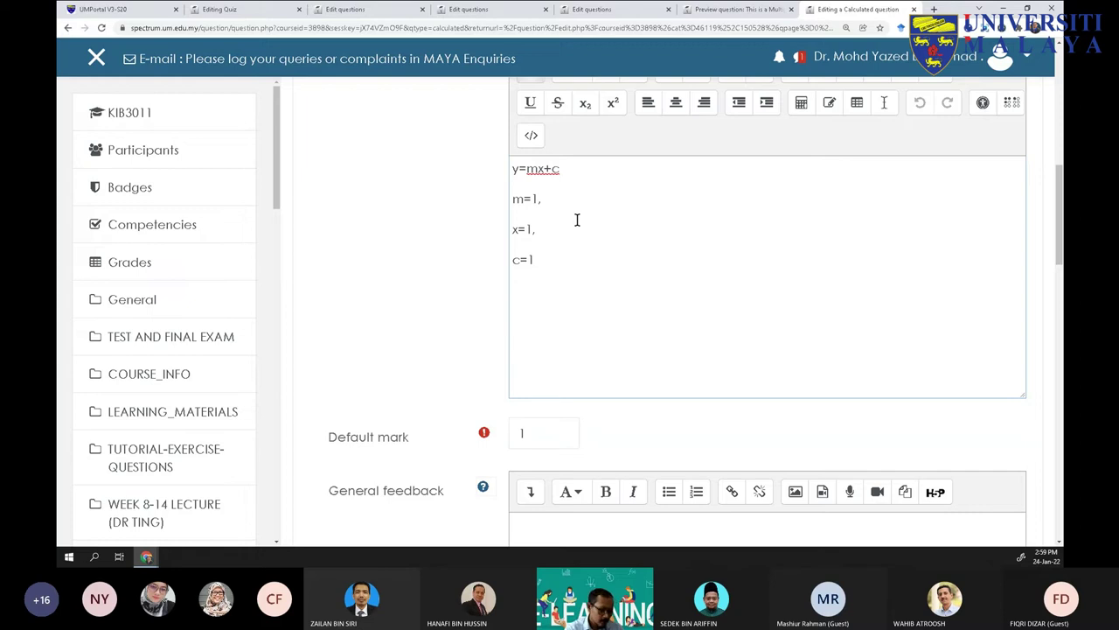
{"action": "type", "text": "=?"}
{"action": "scroll", "coordinate": [597, 250], "scroll_direction": "down", "scroll_amount": 4}
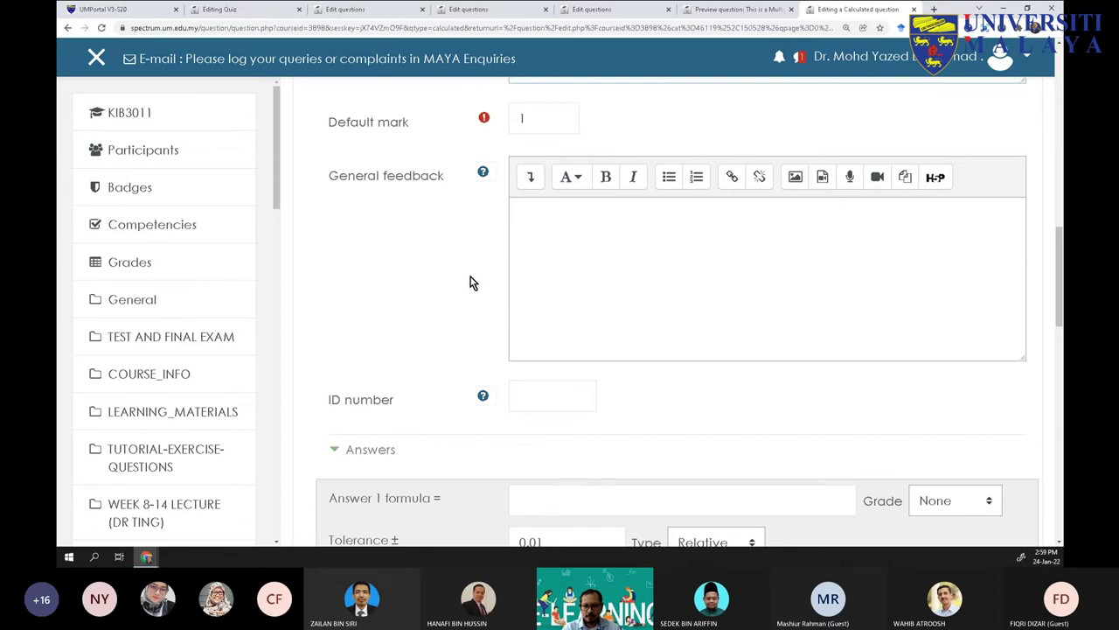
Set the Calculated question's Answer 1 formula to 2 with a grade of 100%
{"action": "scroll", "coordinate": [482, 266], "scroll_direction": "down", "scroll_amount": 1}
{"action": "scroll", "coordinate": [481, 266], "scroll_direction": "down", "scroll_amount": 3}
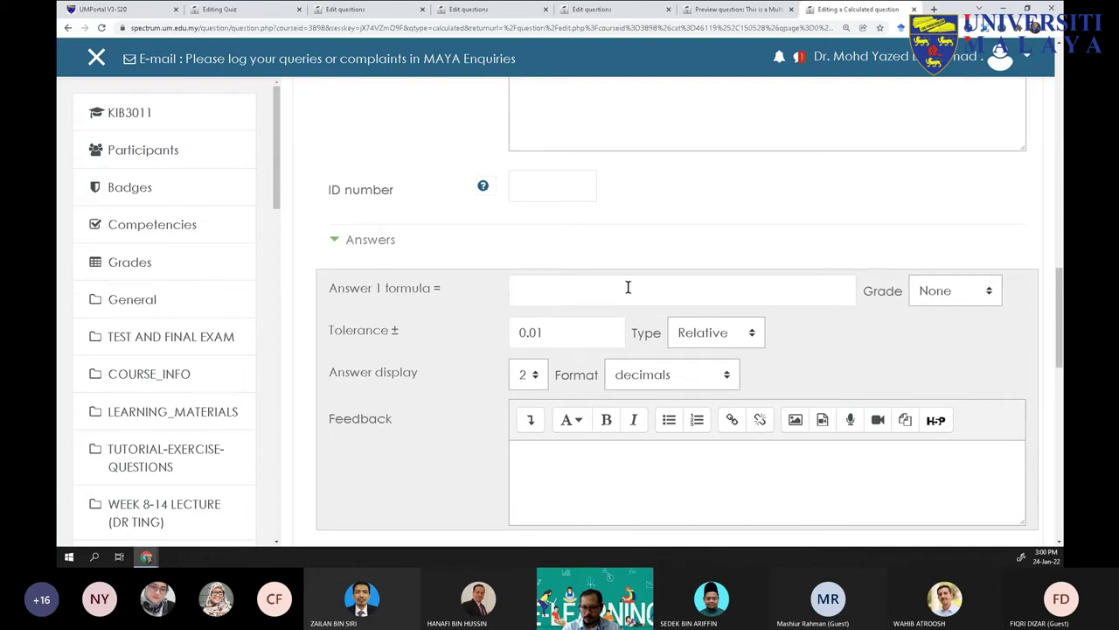
{"action": "left_click", "coordinate": [572, 294]}
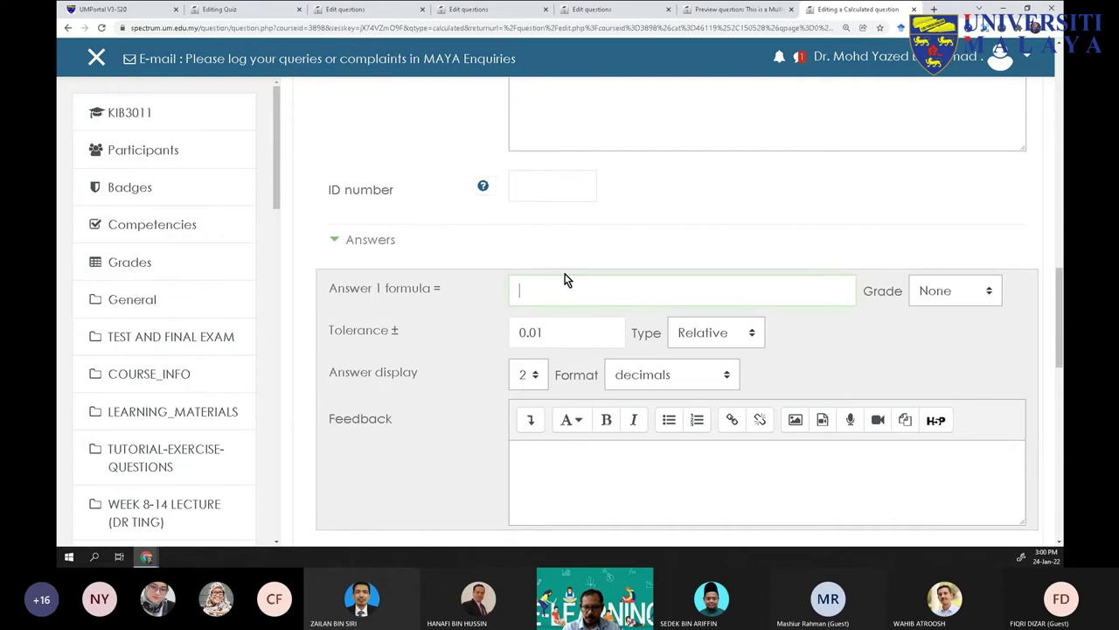
{"action": "scroll", "coordinate": [564, 278], "scroll_direction": "up", "scroll_amount": 10}
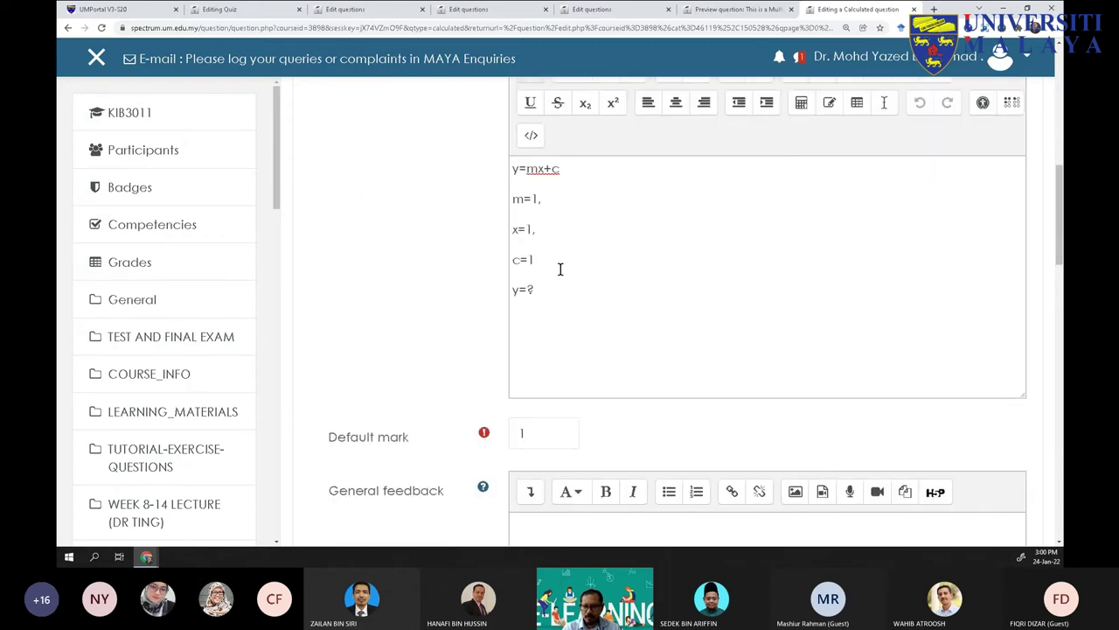
{"action": "scroll", "coordinate": [560, 269], "scroll_direction": "down", "scroll_amount": 10}
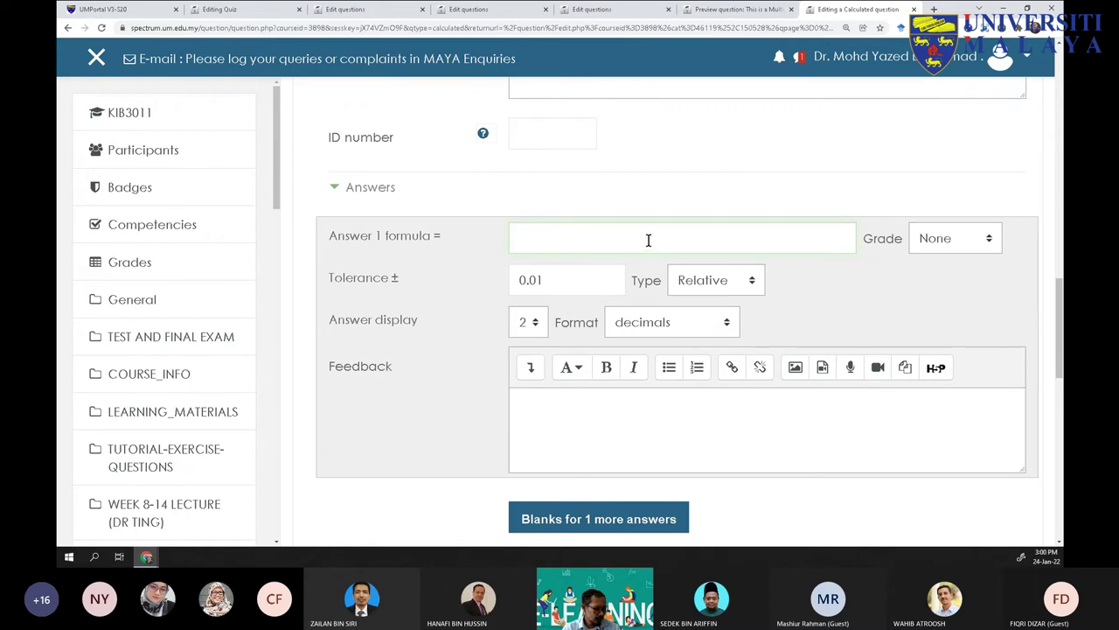
{"action": "type", "text": "2"}
{"action": "left_click", "coordinate": [994, 234]}
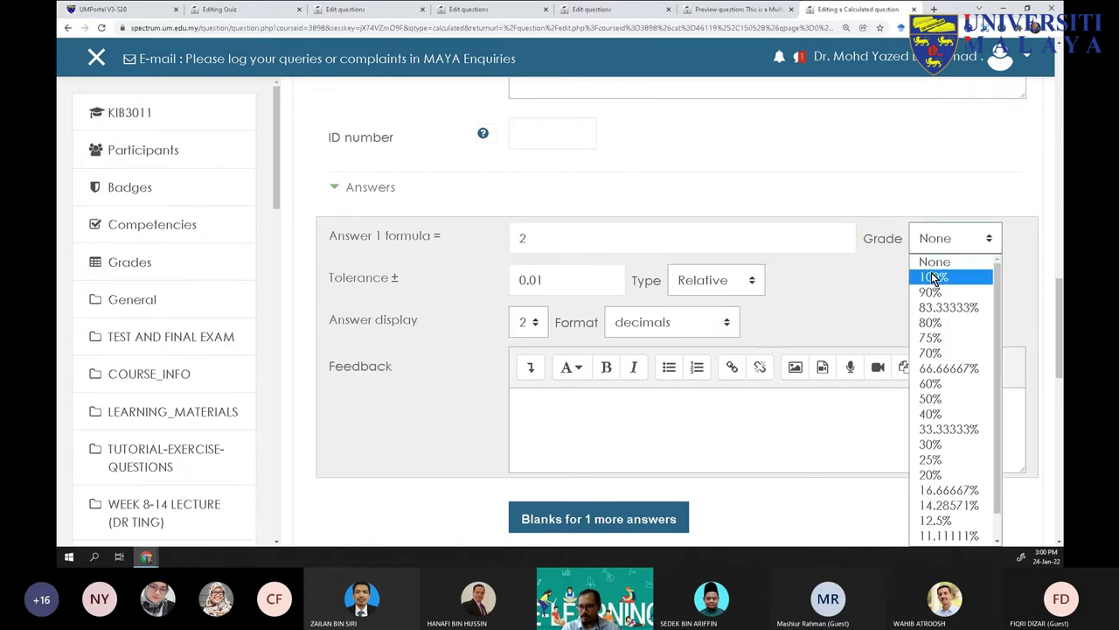
{"action": "left_click", "coordinate": [933, 278]}
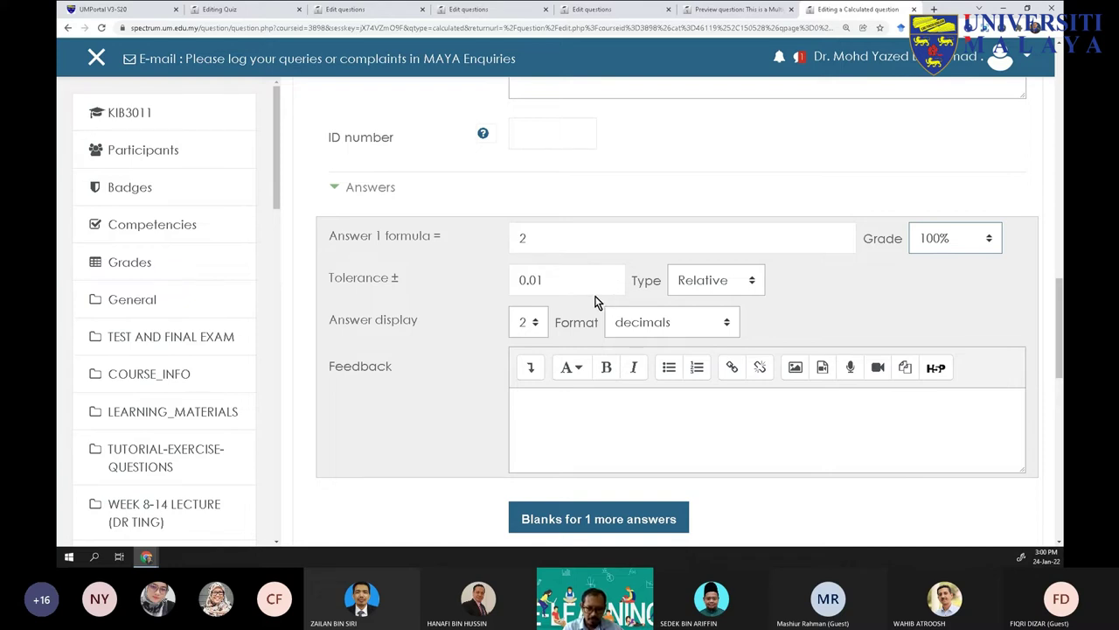
Try to save the Calculated question and check its answer settings
{"action": "scroll", "coordinate": [589, 341], "scroll_direction": "down", "scroll_amount": 3}
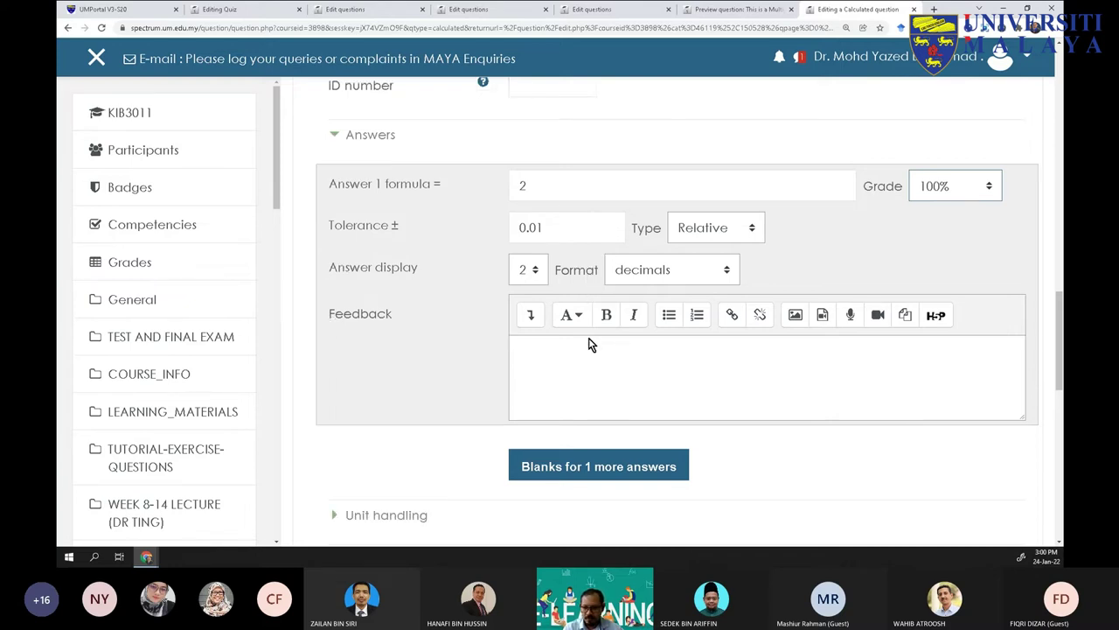
{"action": "scroll", "coordinate": [527, 430], "scroll_direction": "down", "scroll_amount": 4}
{"action": "left_click", "coordinate": [574, 443]}
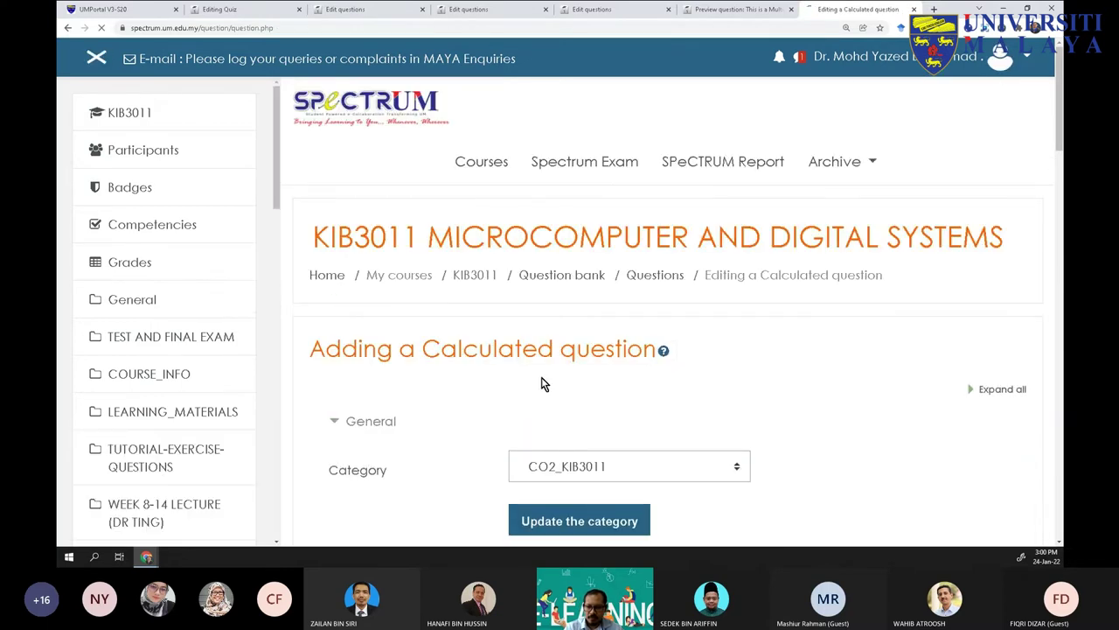
{"action": "scroll", "coordinate": [540, 378], "scroll_direction": "down", "scroll_amount": 5}
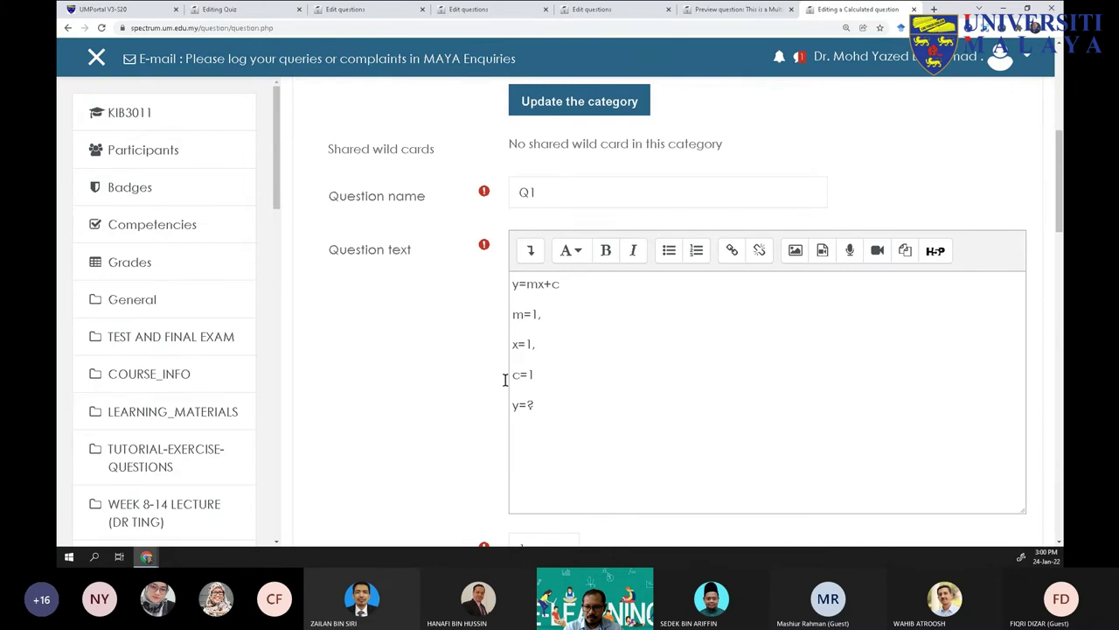
{"action": "scroll", "coordinate": [439, 386], "scroll_direction": "down", "scroll_amount": 7}
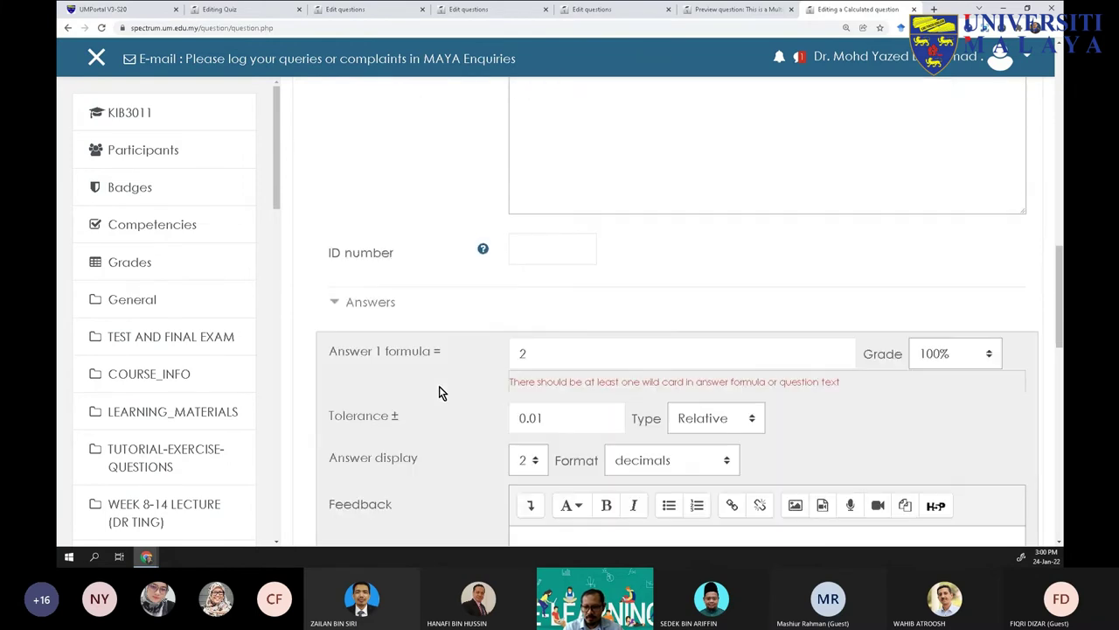
{"action": "scroll", "coordinate": [439, 386], "scroll_direction": "down", "scroll_amount": 1}
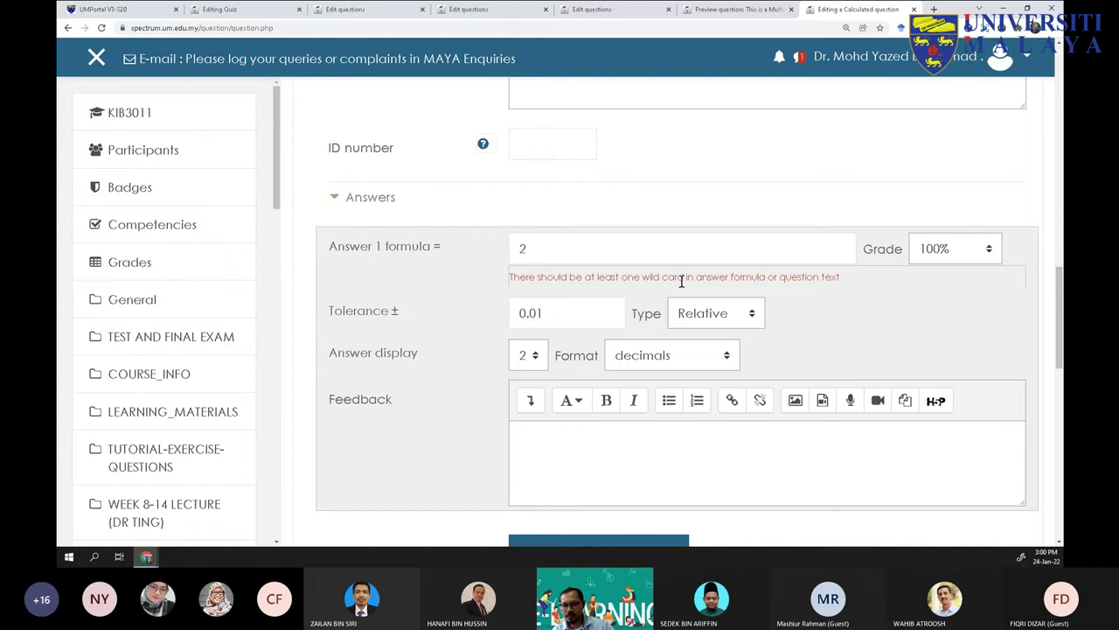
Change the Answer 1 formula to 2* and add a blank for one more answer
{"action": "left_click", "coordinate": [673, 252]}
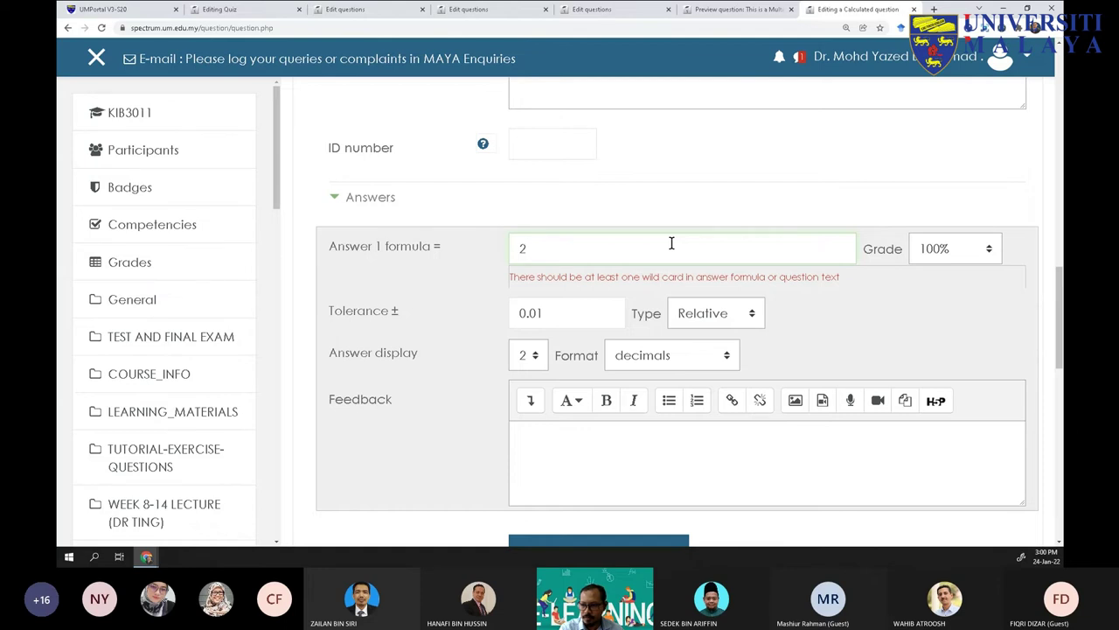
{"action": "type", "text": "*"}
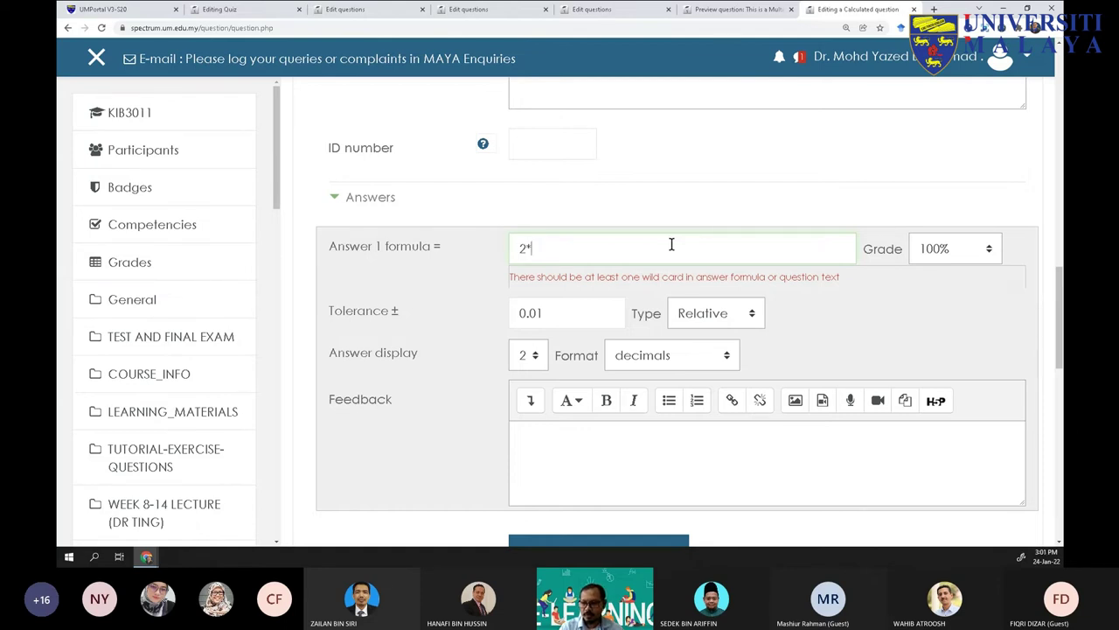
{"action": "scroll", "coordinate": [672, 244], "scroll_direction": "down", "scroll_amount": 3}
{"action": "left_click", "coordinate": [550, 350]}
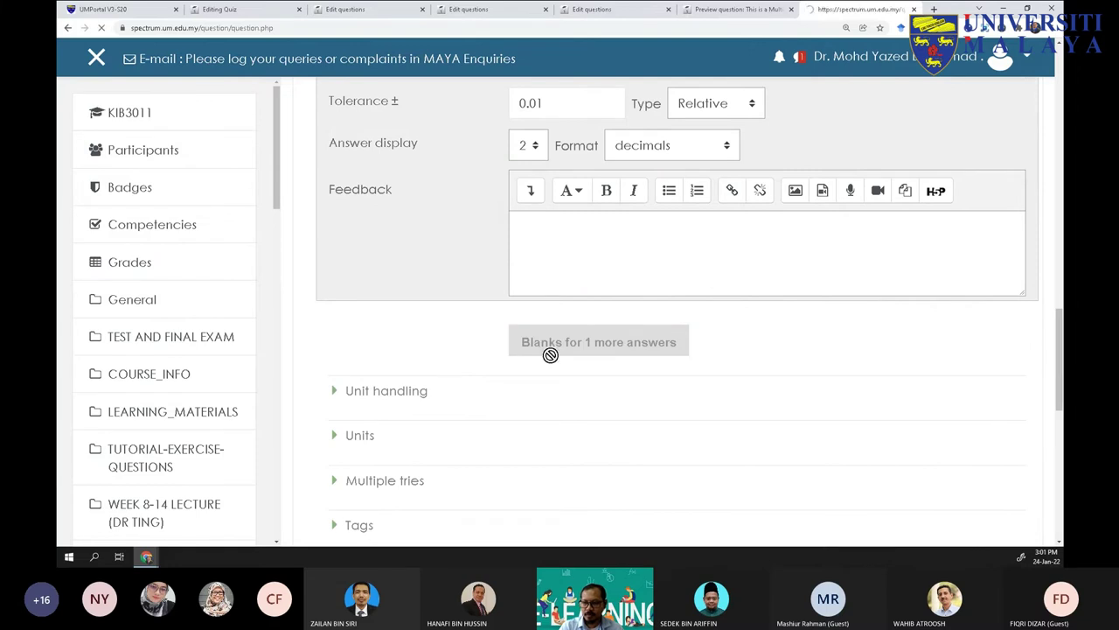
Cancel the Calculated question without saving it
{"action": "scroll", "coordinate": [550, 354], "scroll_direction": "down", "scroll_amount": 5}
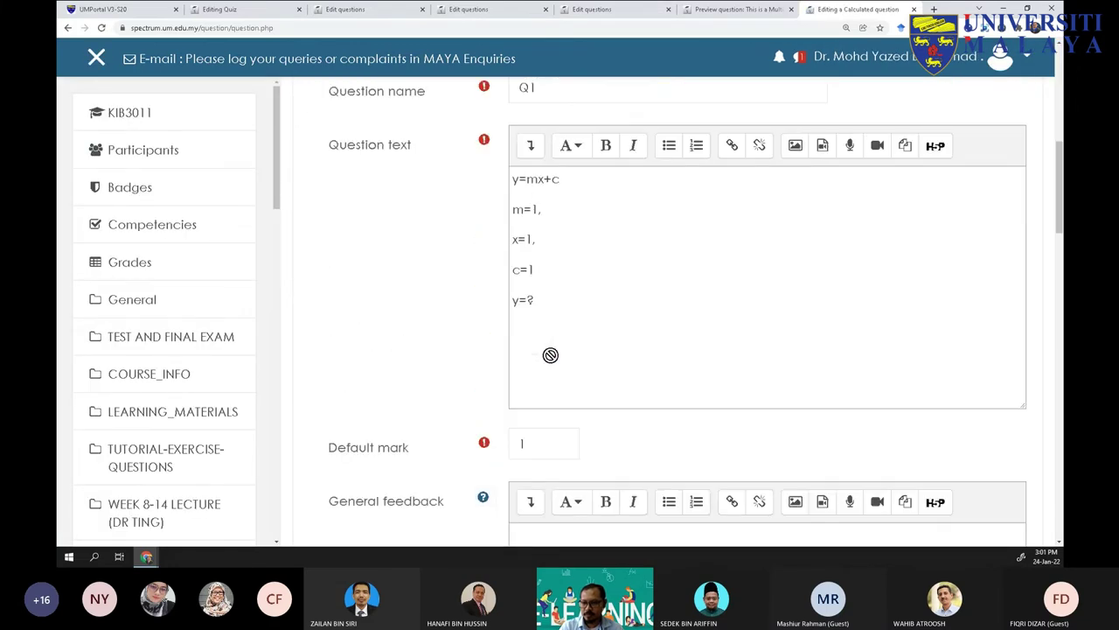
{"action": "scroll", "coordinate": [550, 354], "scroll_direction": "down", "scroll_amount": 5}
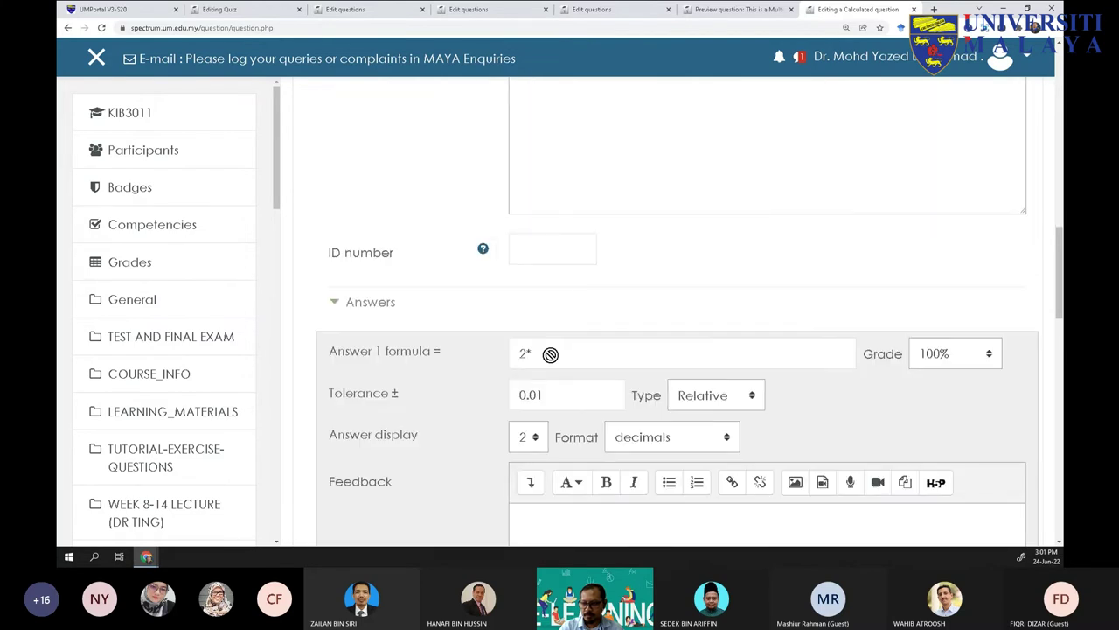
{"action": "scroll", "coordinate": [553, 354], "scroll_direction": "down", "scroll_amount": 4}
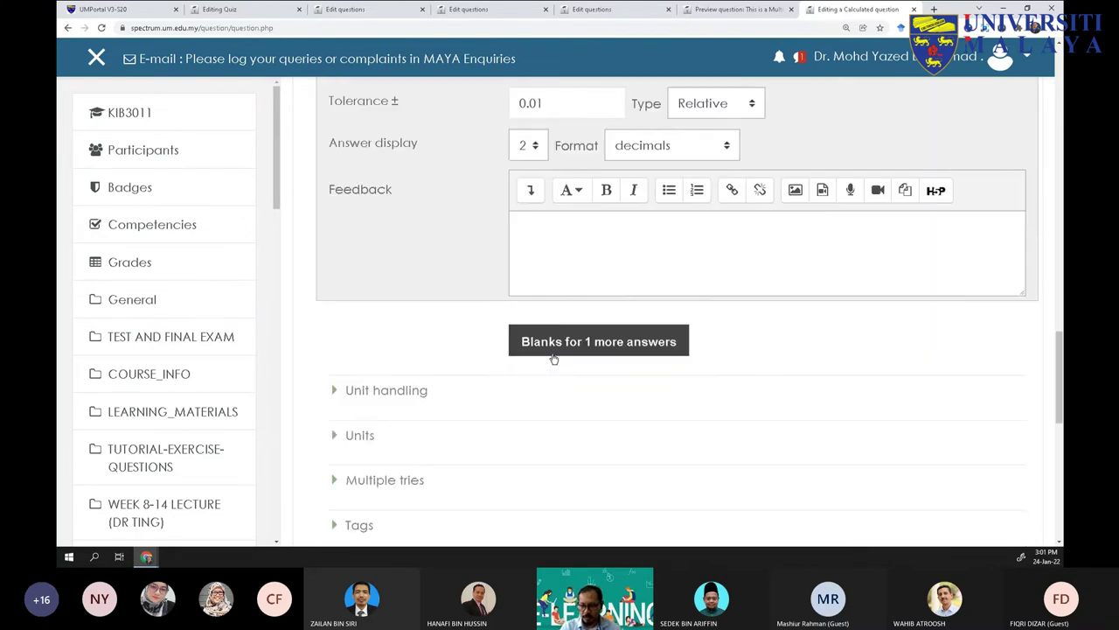
{"action": "scroll", "coordinate": [402, 355], "scroll_direction": "down", "scroll_amount": 2}
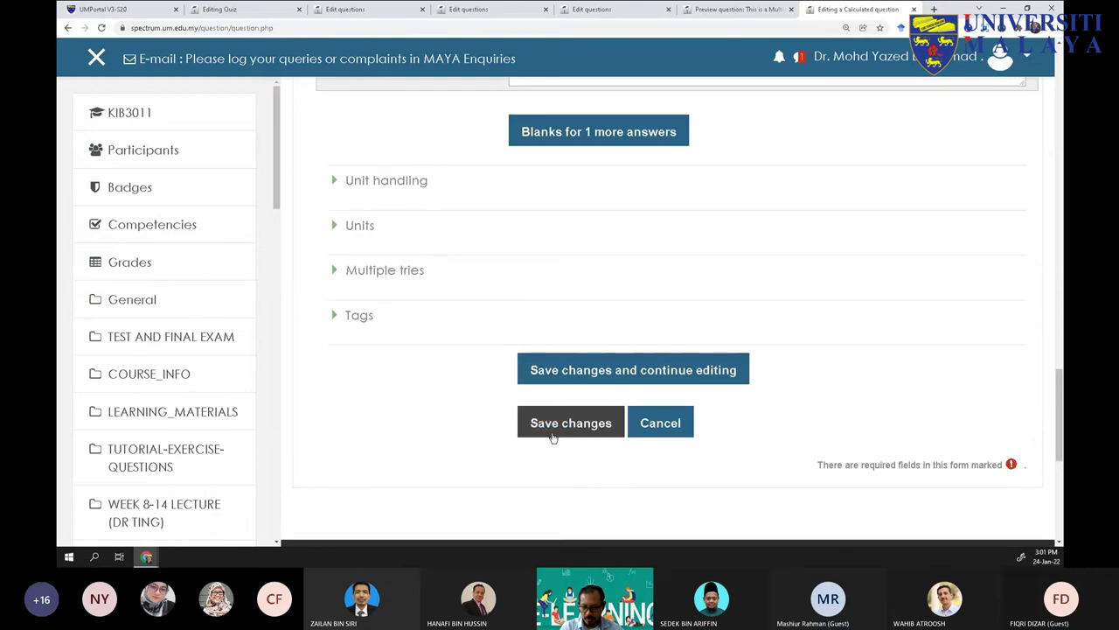
{"action": "left_click", "coordinate": [650, 429]}
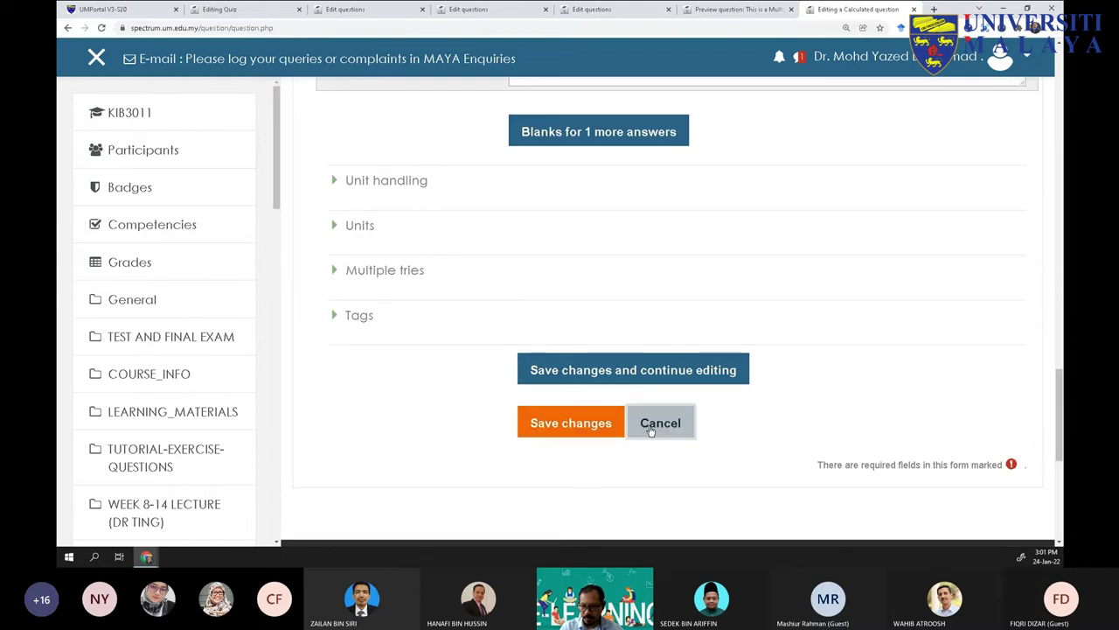
Start a new True/False question in the CO2_KIB3011 category and name it Q1
{"action": "scroll", "coordinate": [496, 302], "scroll_direction": "down", "scroll_amount": 2}
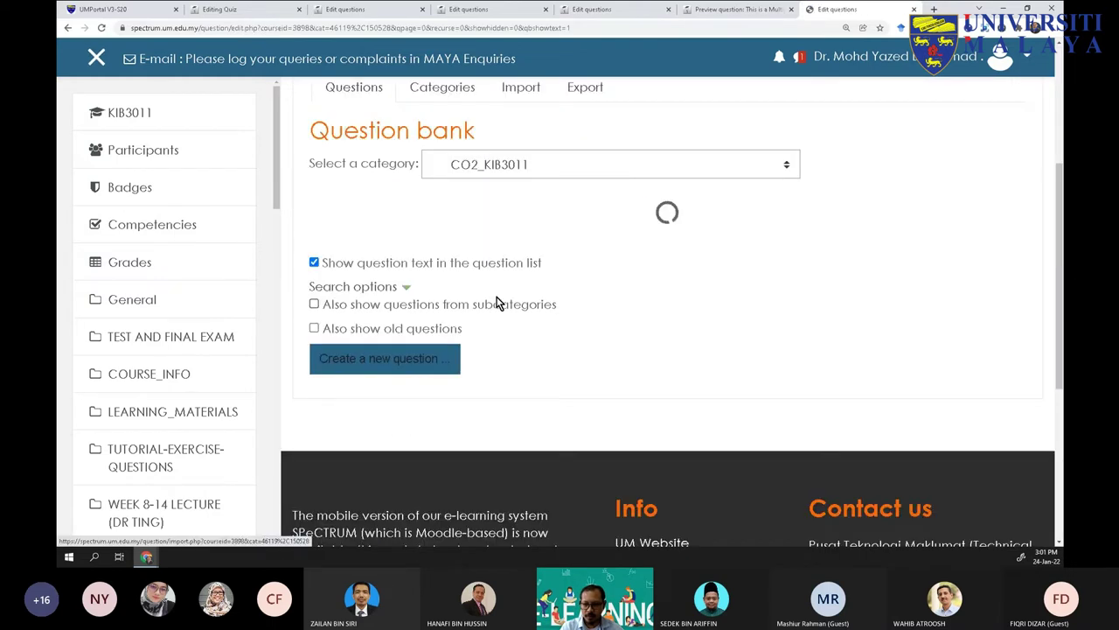
{"action": "left_click", "coordinate": [377, 374]}
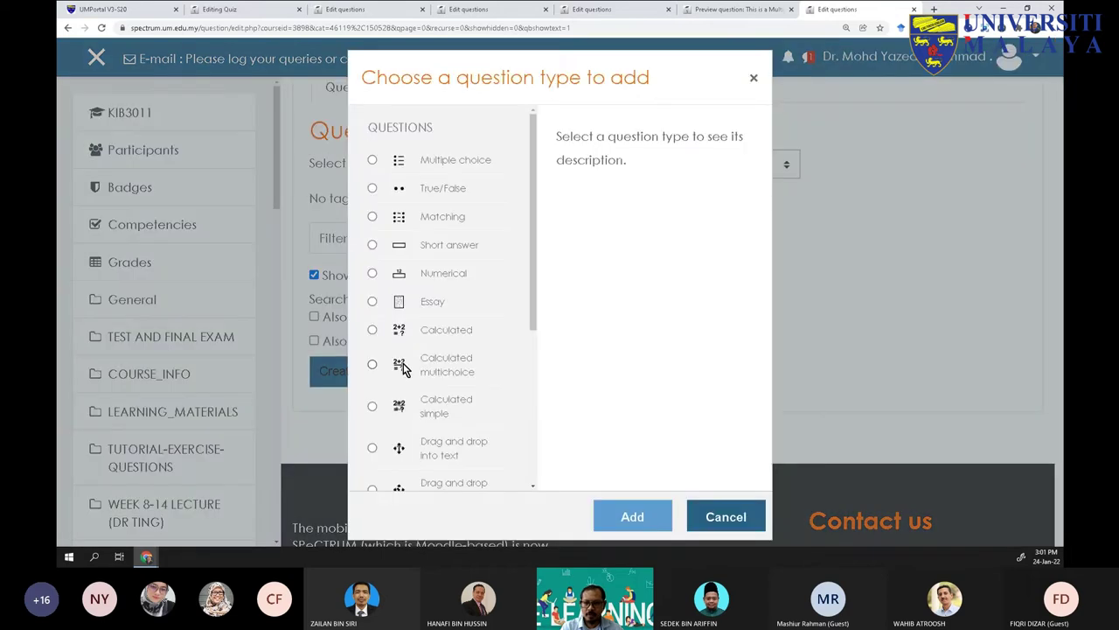
{"action": "left_click", "coordinate": [371, 188]}
{"action": "left_click", "coordinate": [627, 516]}
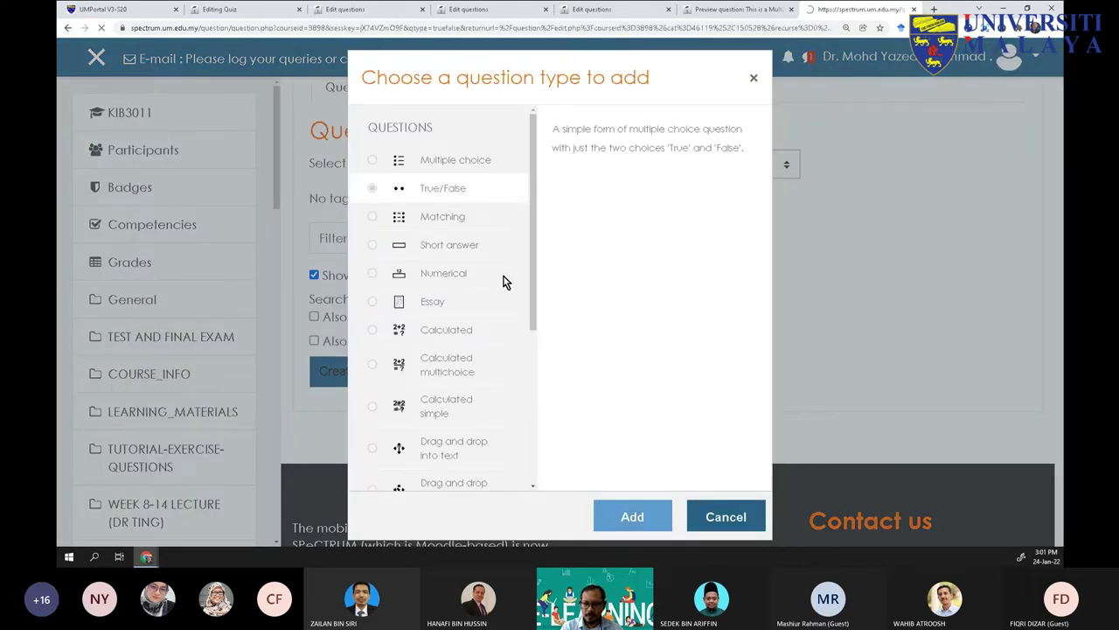
{"action": "scroll", "coordinate": [511, 367], "scroll_direction": "down", "scroll_amount": 2}
{"action": "left_click", "coordinate": [540, 258]}
{"action": "type", "text": "Q"}
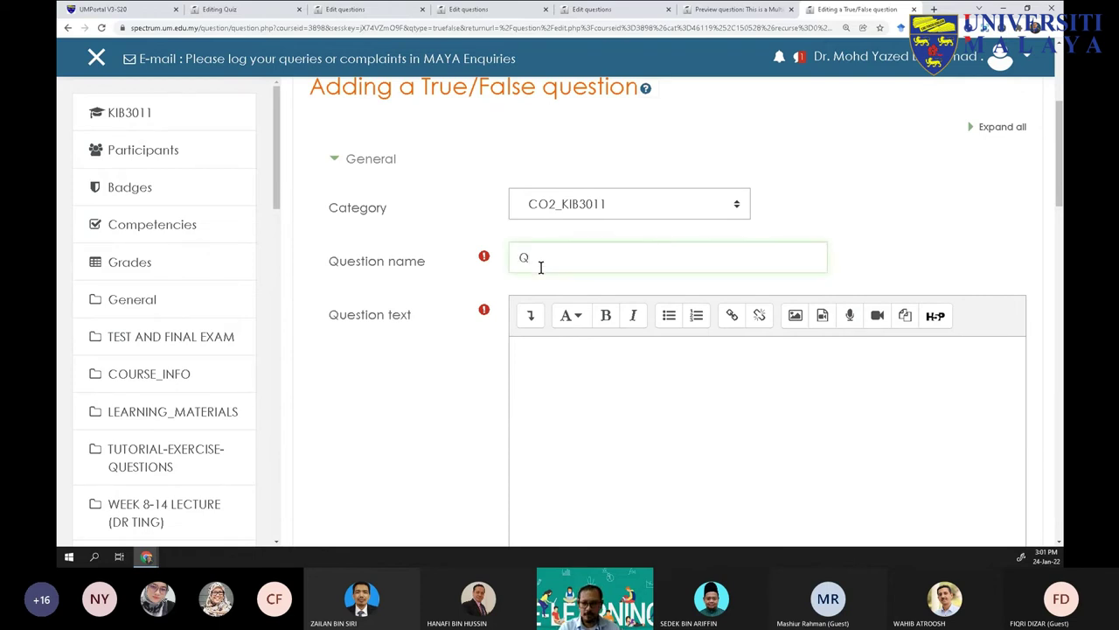
{"action": "type", "text": "1"}
Enter "4*2=8." as the question text of the True/False question
{"action": "scroll", "coordinate": [542, 341], "scroll_direction": "down", "scroll_amount": 5}
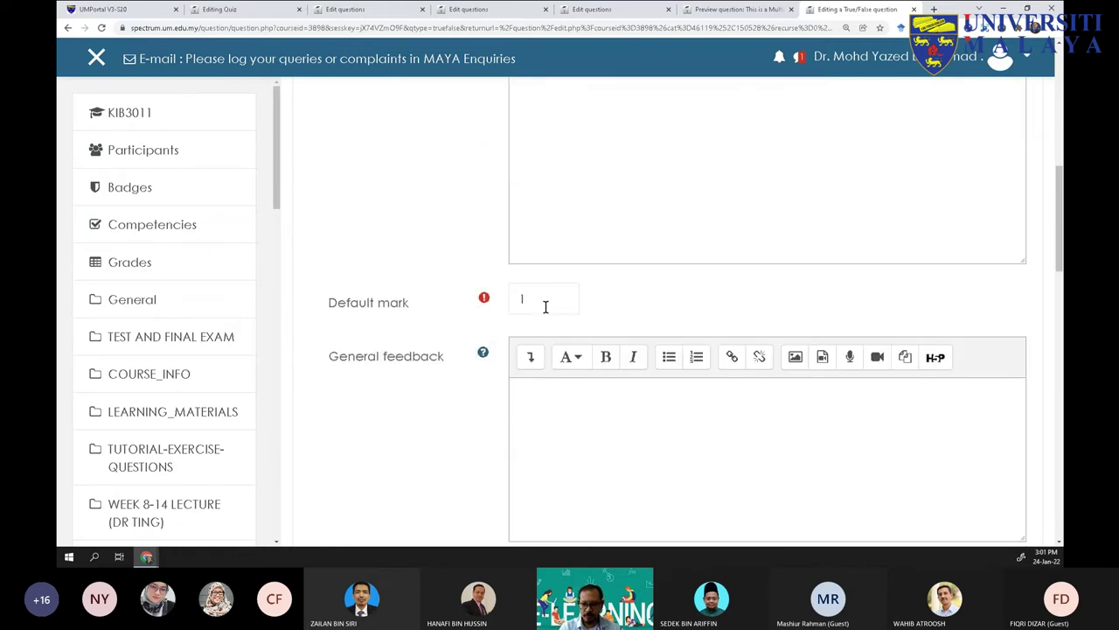
{"action": "scroll", "coordinate": [546, 377], "scroll_direction": "down", "scroll_amount": 1}
{"action": "scroll", "coordinate": [547, 289], "scroll_direction": "up", "scroll_amount": 4}
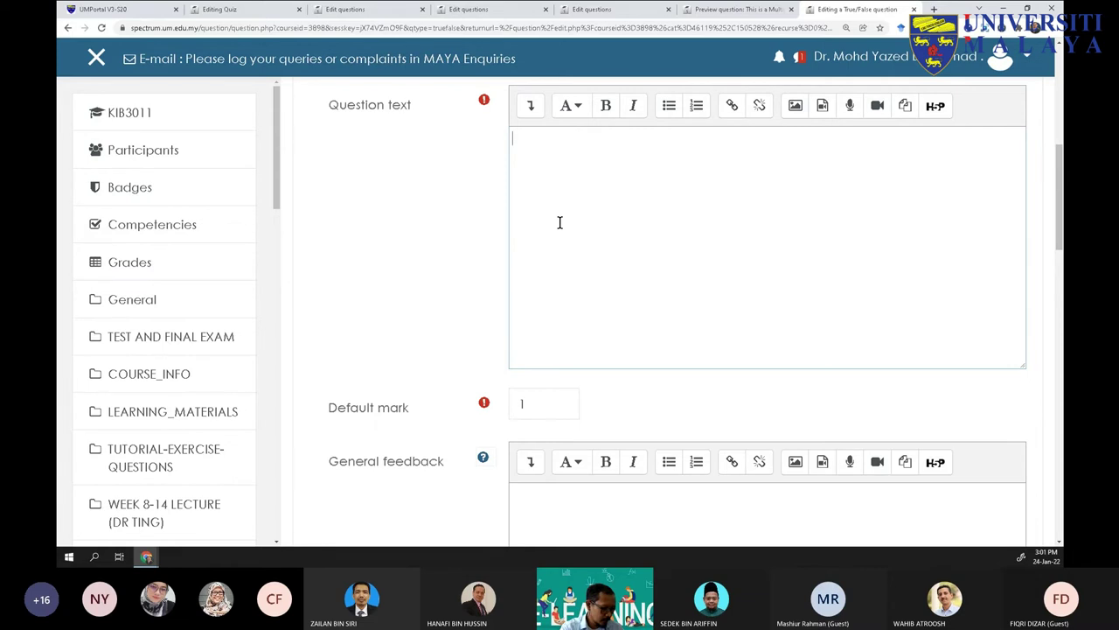
{"action": "type", "text": "*42="}
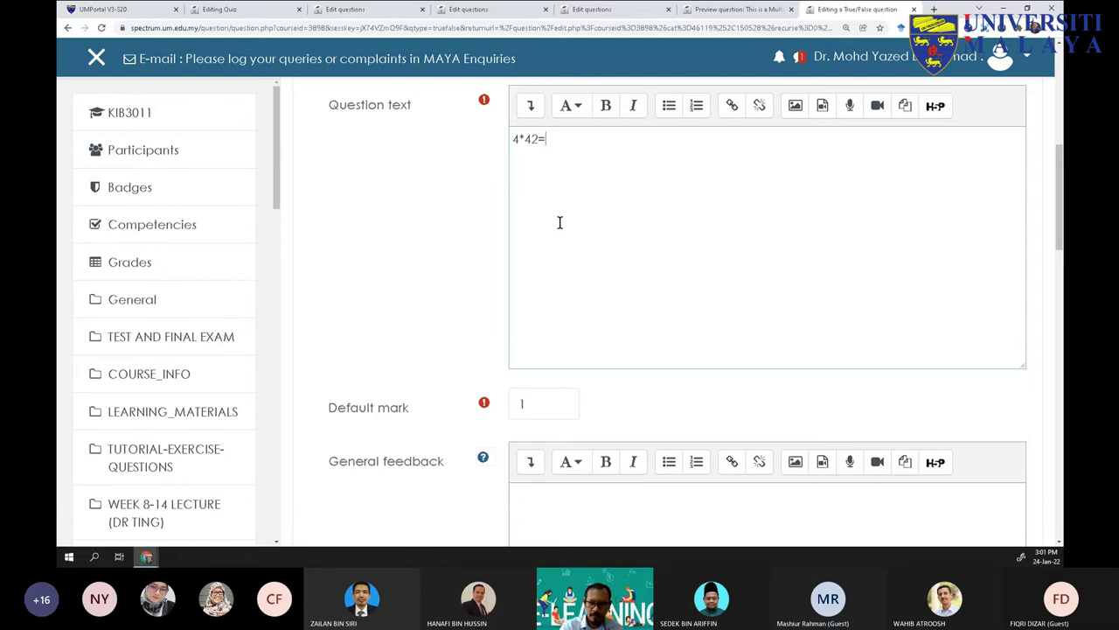
{"action": "key", "text": "BackSpace"}
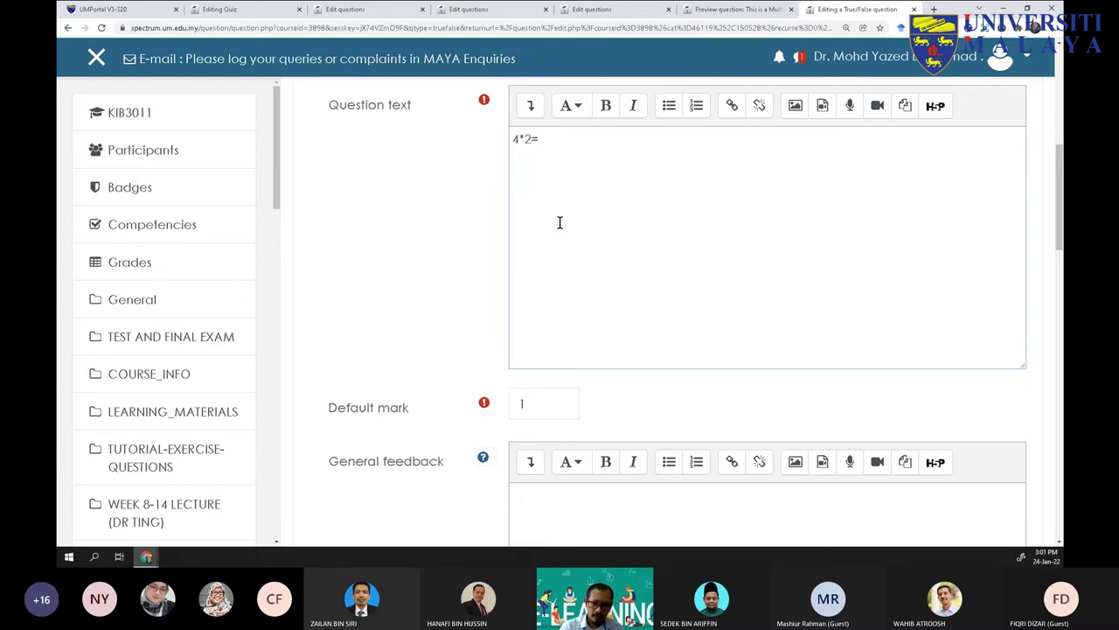
{"action": "left_click", "coordinate": [584, 145]}
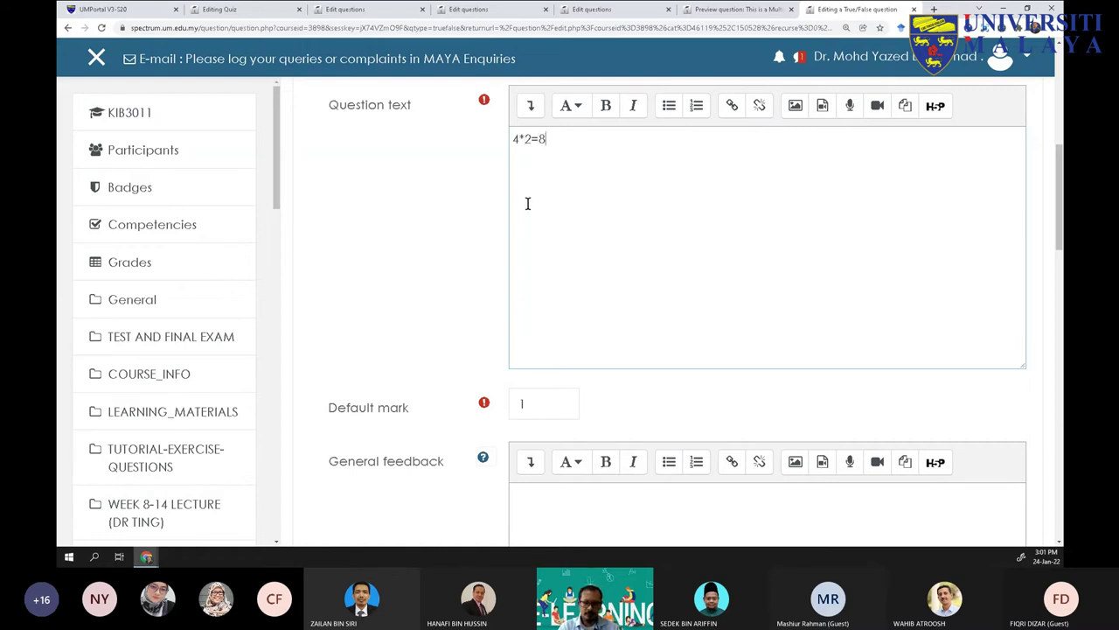
Set the correct answer of the True/False question to True and save the question
{"action": "scroll", "coordinate": [540, 387], "scroll_direction": "down", "scroll_amount": 5}
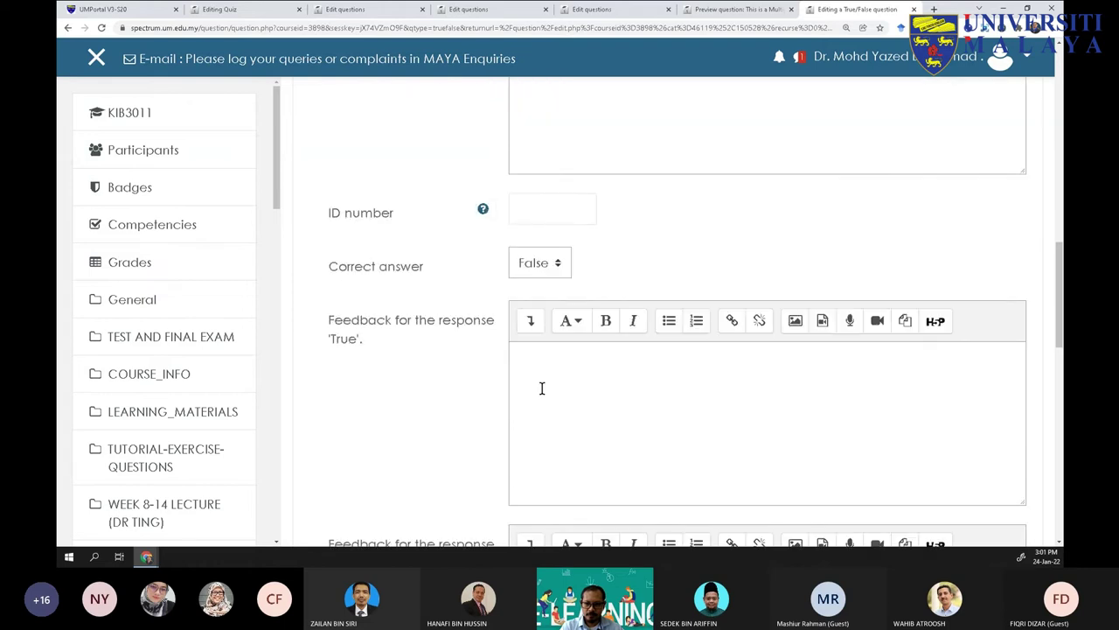
{"action": "scroll", "coordinate": [541, 387], "scroll_direction": "down", "scroll_amount": 1}
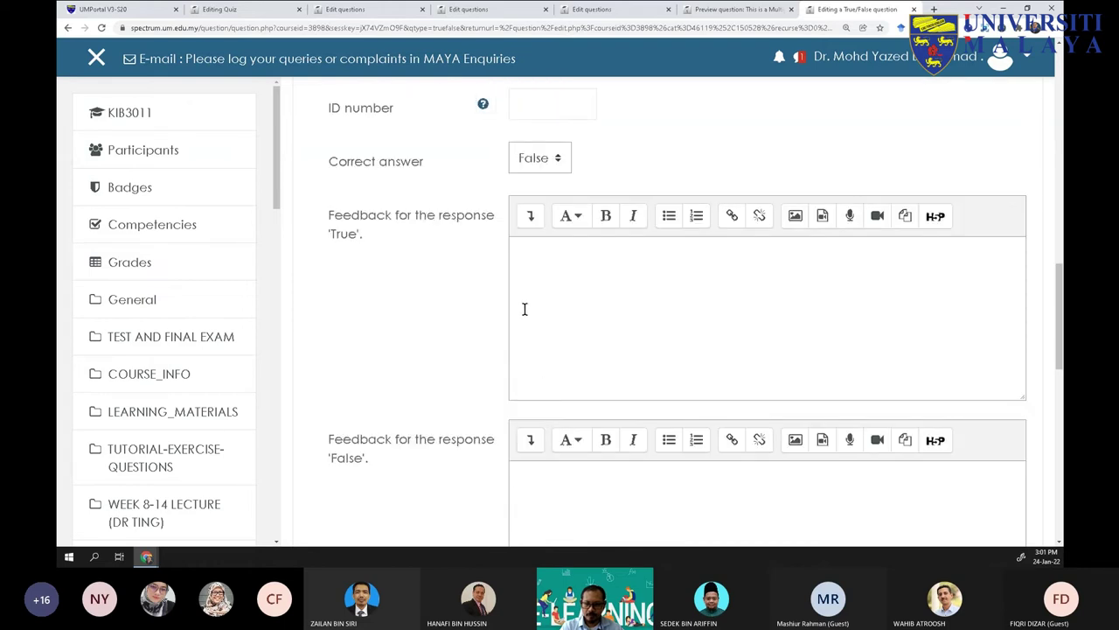
{"action": "left_click", "coordinate": [538, 157]}
{"action": "left_click", "coordinate": [534, 194]}
{"action": "scroll", "coordinate": [535, 263], "scroll_direction": "down", "scroll_amount": 4}
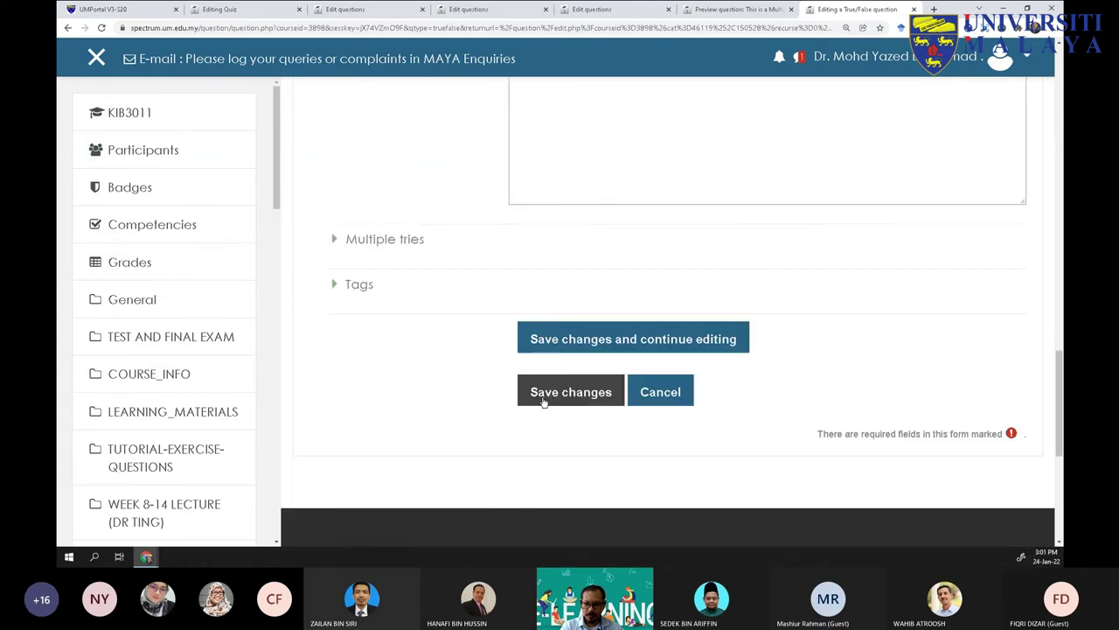
{"action": "left_click", "coordinate": [555, 391]}
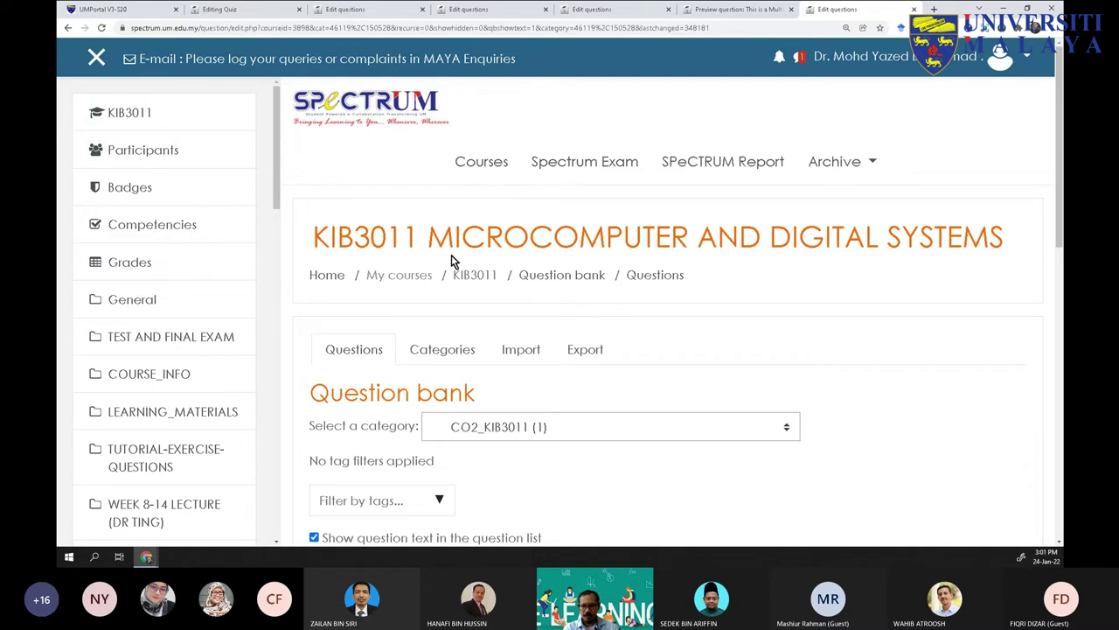
Examine the question list of the CO2_KIB3011 category and the categories available in the question bank
{"action": "scroll", "coordinate": [743, 254], "scroll_direction": "down", "scroll_amount": 2}
{"action": "scroll", "coordinate": [624, 275], "scroll_direction": "down", "scroll_amount": 1}
{"action": "scroll", "coordinate": [626, 275], "scroll_direction": "up", "scroll_amount": 1}
{"action": "scroll", "coordinate": [404, 246], "scroll_direction": "down", "scroll_amount": 1}
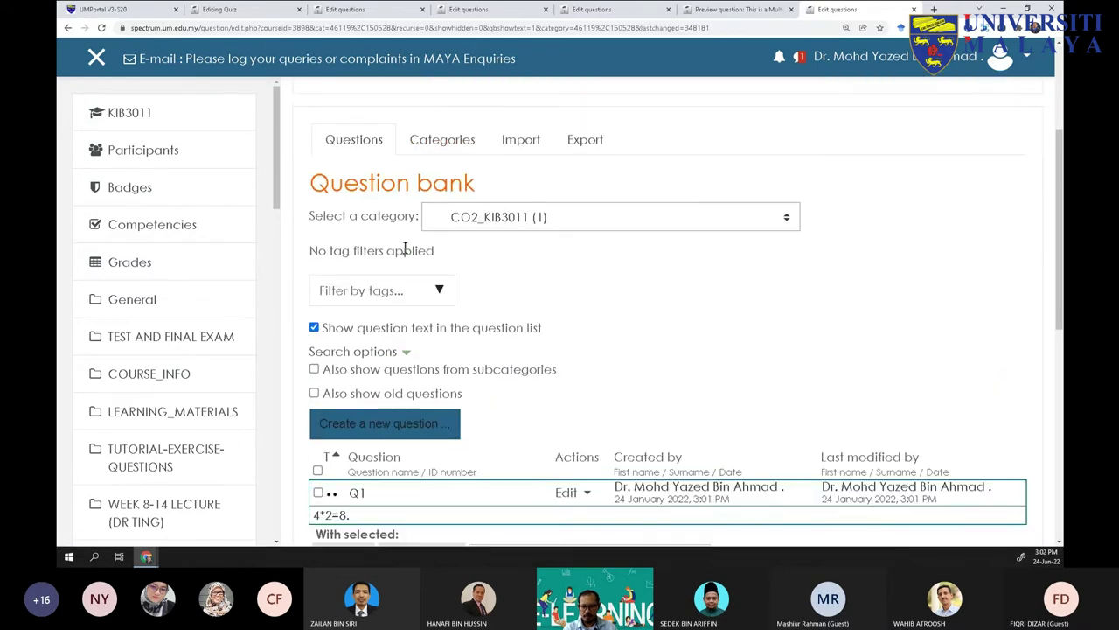
{"action": "scroll", "coordinate": [404, 246], "scroll_direction": "down", "scroll_amount": 2}
{"action": "left_click", "coordinate": [516, 121]}
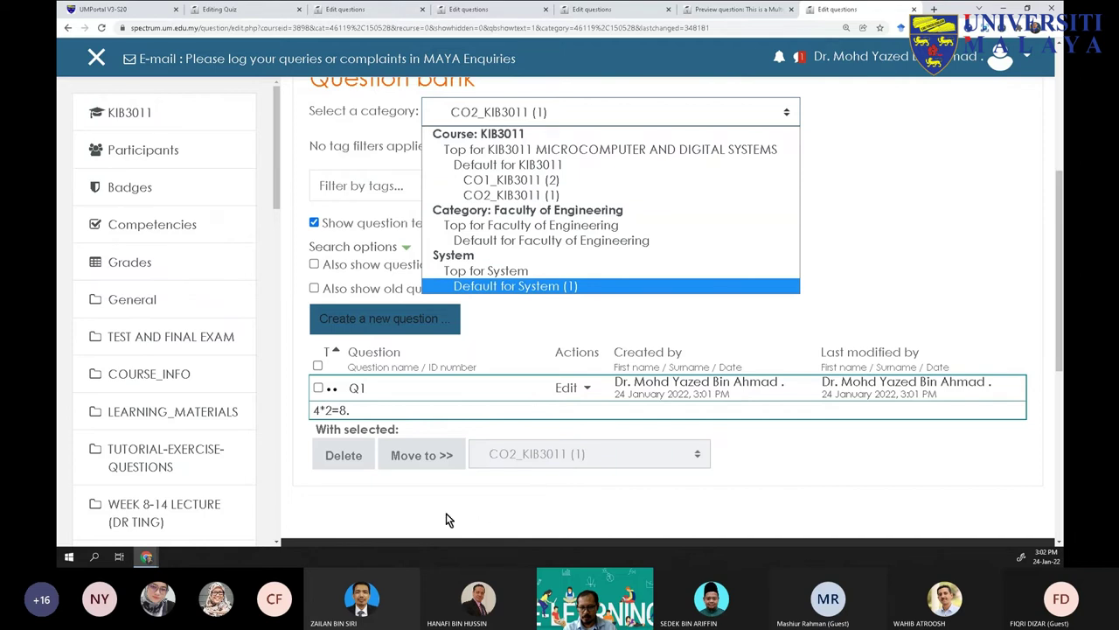
{"action": "left_click", "coordinate": [514, 194]}
{"action": "scroll", "coordinate": [444, 388], "scroll_direction": "down", "scroll_amount": 2}
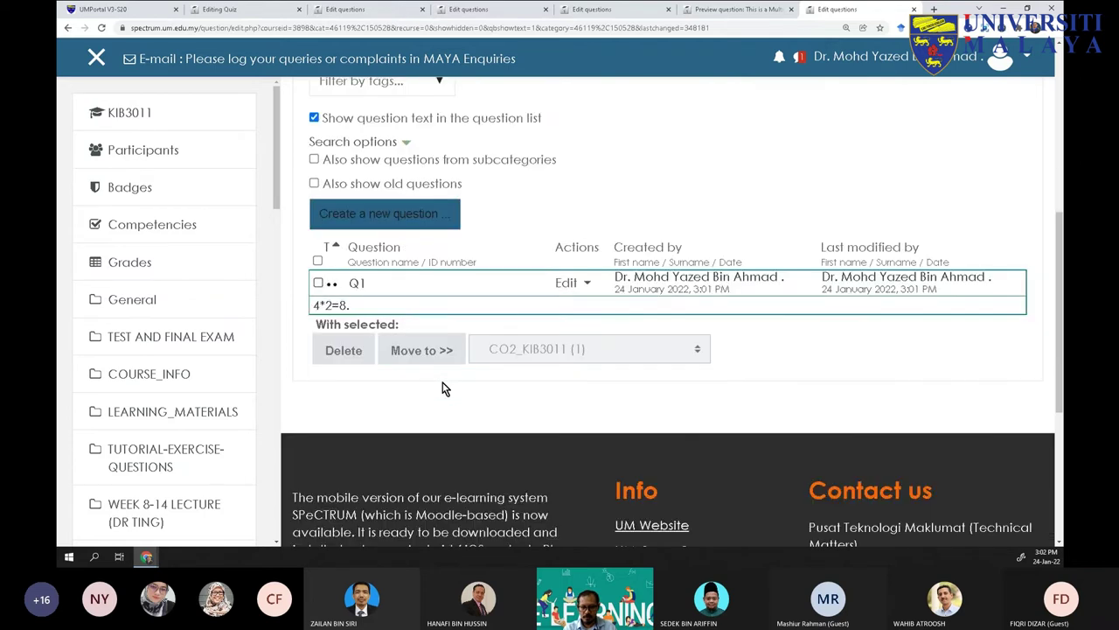
Start a new Essay question in the CO2_KIB3011 category and name it Q2
{"action": "scroll", "coordinate": [394, 262], "scroll_direction": "up", "scroll_amount": 1}
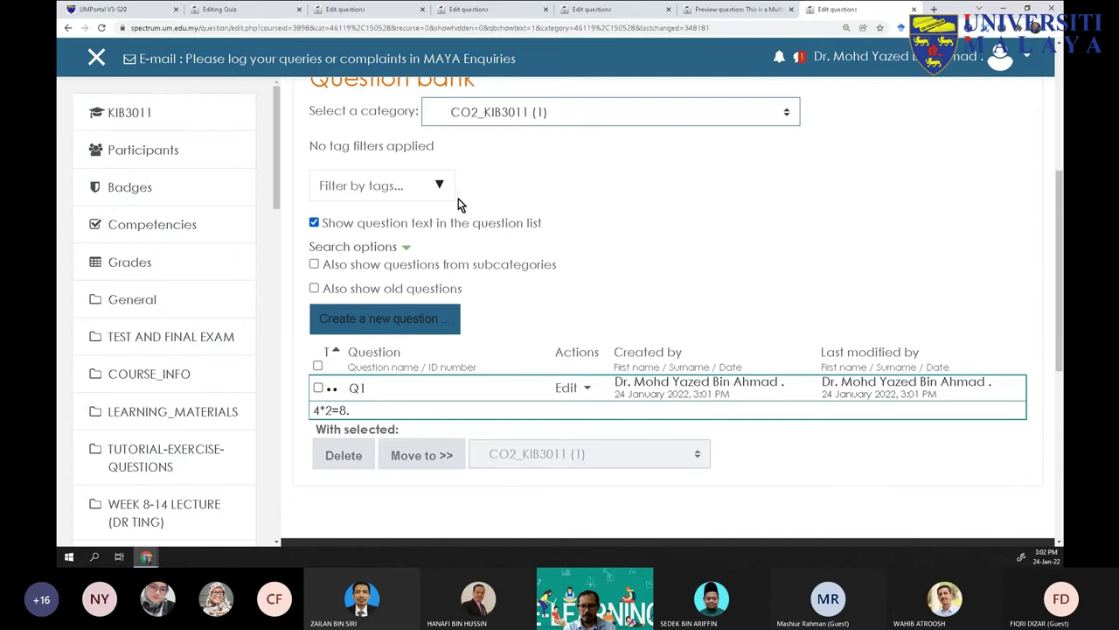
{"action": "left_click", "coordinate": [387, 319]}
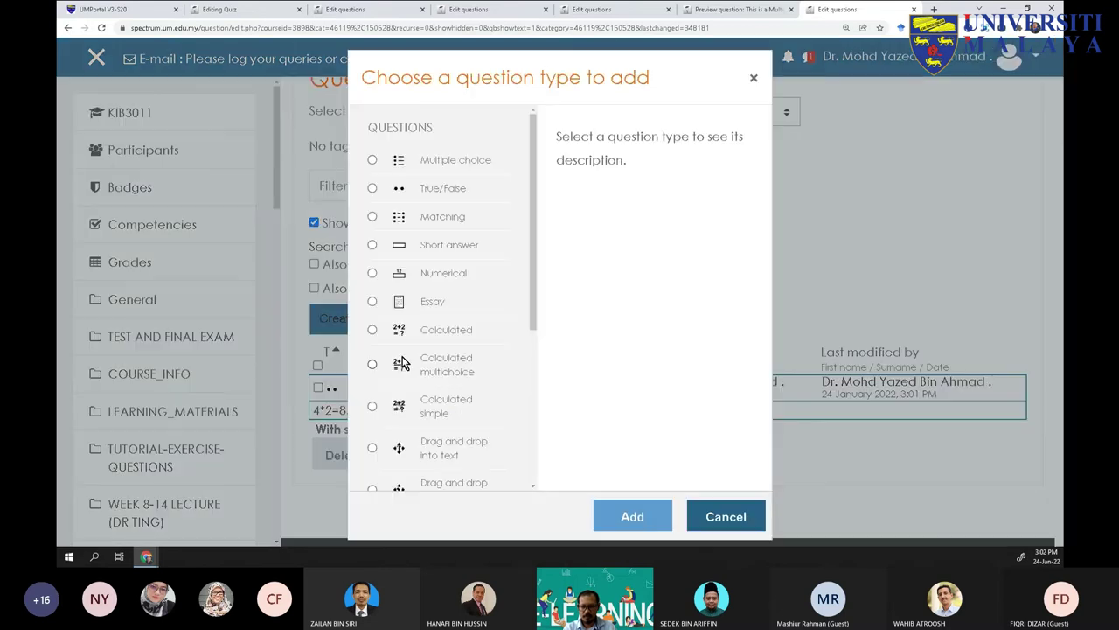
{"action": "left_click", "coordinate": [373, 302]}
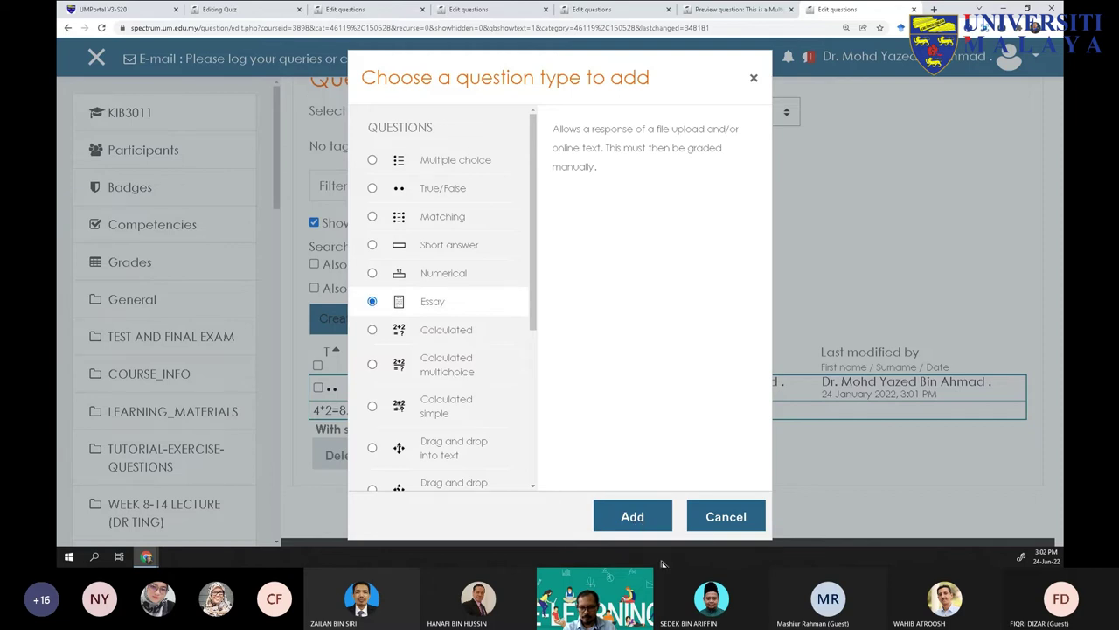
{"action": "left_click", "coordinate": [628, 517]}
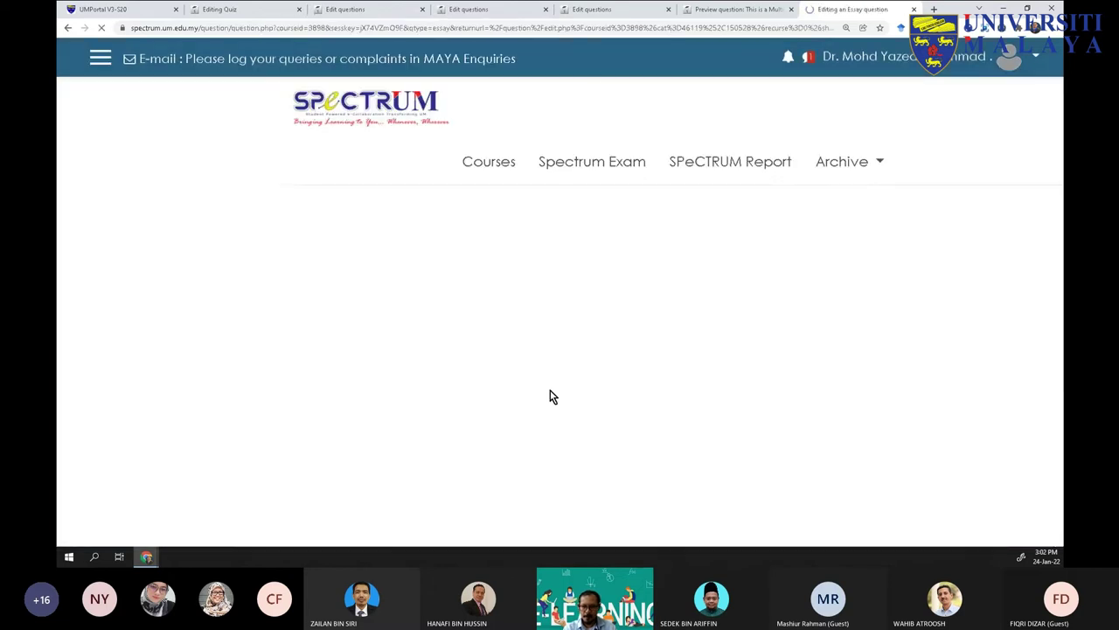
{"action": "scroll", "coordinate": [532, 418], "scroll_direction": "down", "scroll_amount": 3}
{"action": "left_click", "coordinate": [537, 206]}
{"action": "type", "text": "2"}
{"action": "key", "text": "BackSpace"}
{"action": "type", "text": "Q2"}
Enter "describe.." as the question text of the Essay question and save the question
{"action": "left_click", "coordinate": [684, 335]}
{"action": "scroll", "coordinate": [674, 338], "scroll_direction": "down", "scroll_amount": 3}
{"action": "type", "text": "describe:"}
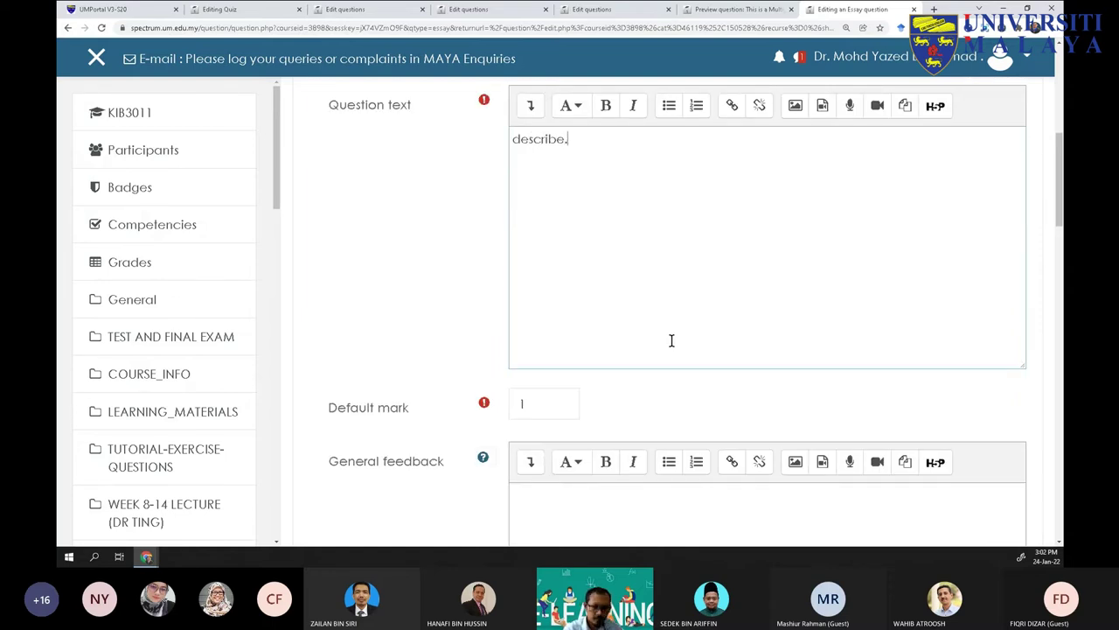
{"action": "scroll", "coordinate": [672, 340], "scroll_direction": "down", "scroll_amount": 3}
{"action": "scroll", "coordinate": [663, 341], "scroll_direction": "down", "scroll_amount": 10}
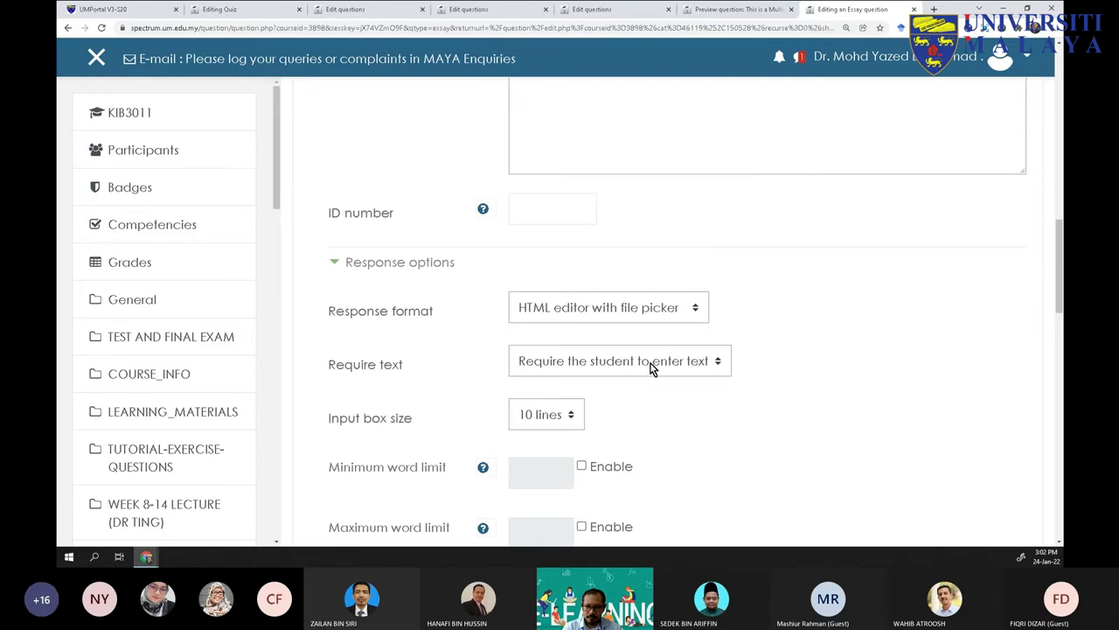
{"action": "left_click", "coordinate": [572, 225]}
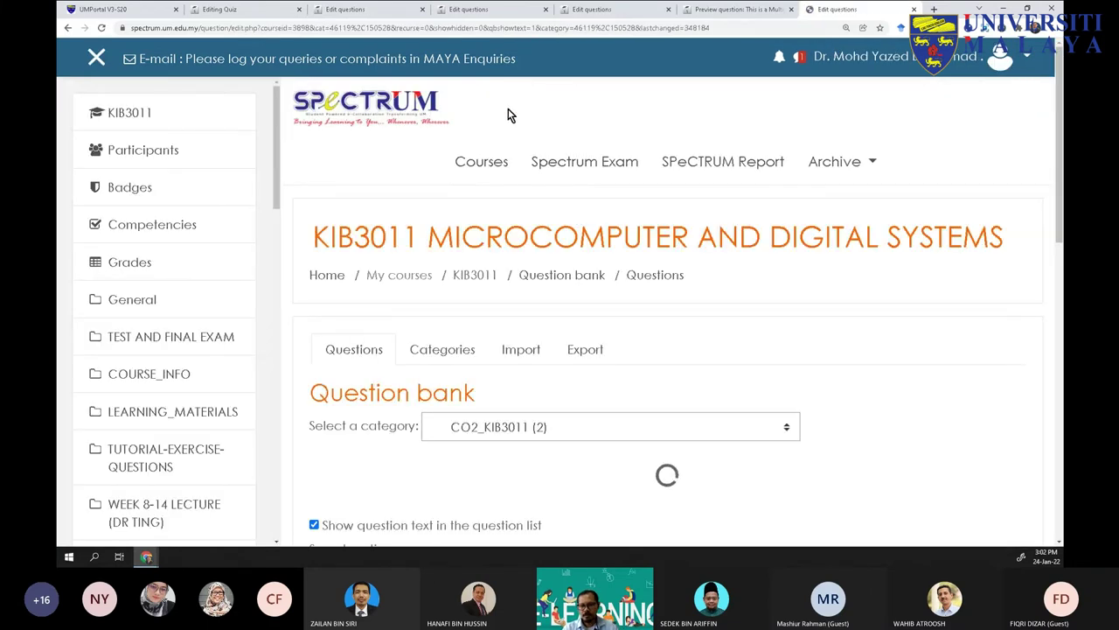
Check the categories available in the question bank and examine the file formats offered for importing questions
{"action": "left_click", "coordinate": [605, 168]}
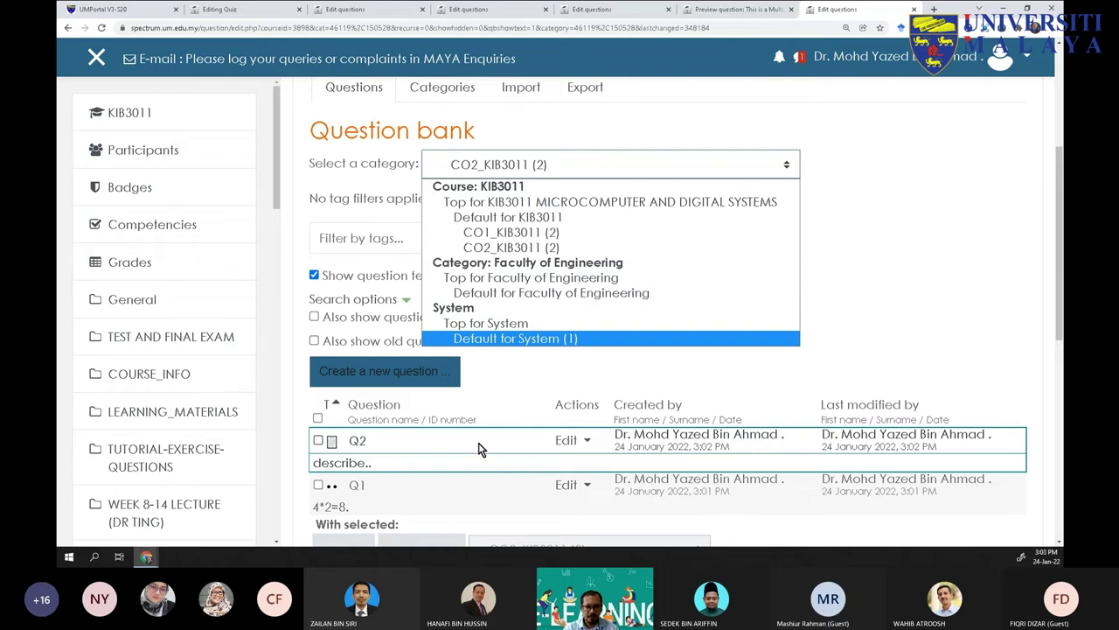
{"action": "left_click", "coordinate": [899, 249]}
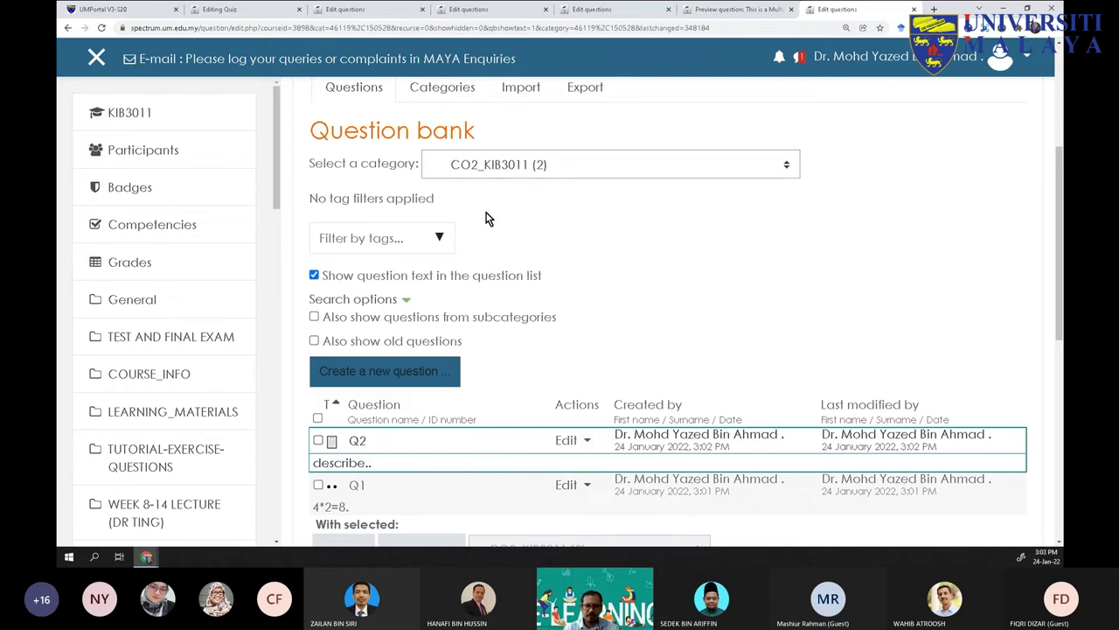
{"action": "scroll", "coordinate": [433, 285], "scroll_direction": "up", "scroll_amount": 2}
{"action": "left_click", "coordinate": [527, 202]}
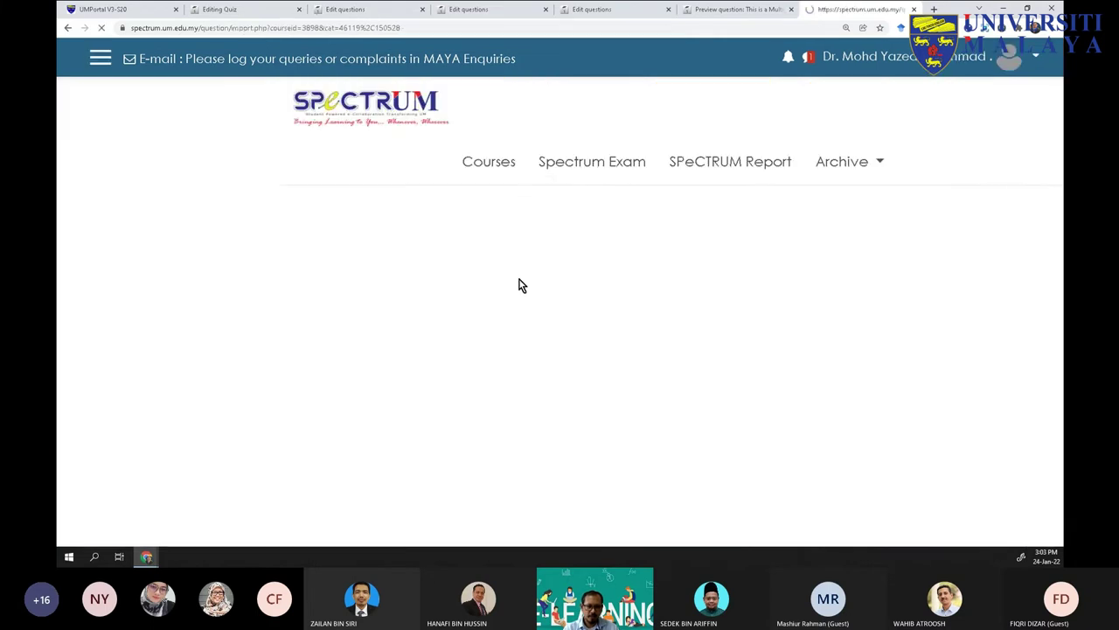
{"action": "scroll", "coordinate": [528, 295], "scroll_direction": "down", "scroll_amount": 3}
{"action": "scroll", "coordinate": [535, 365], "scroll_direction": "down", "scroll_amount": 3}
{"action": "scroll", "coordinate": [537, 354], "scroll_direction": "up", "scroll_amount": 2}
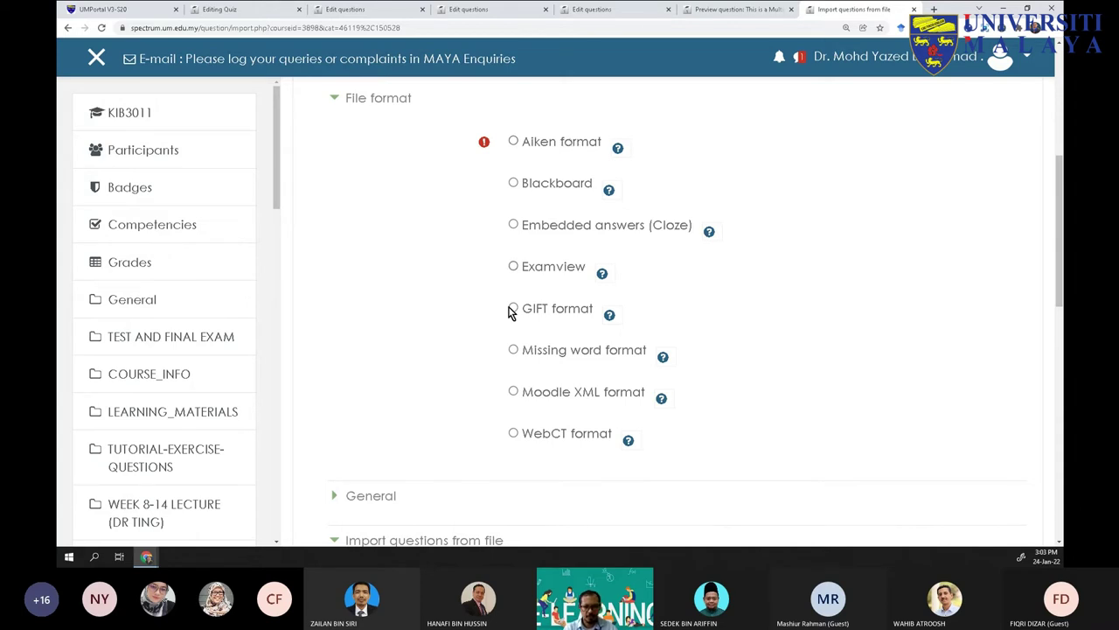
{"action": "scroll", "coordinate": [408, 364], "scroll_direction": "up", "scroll_amount": 1}
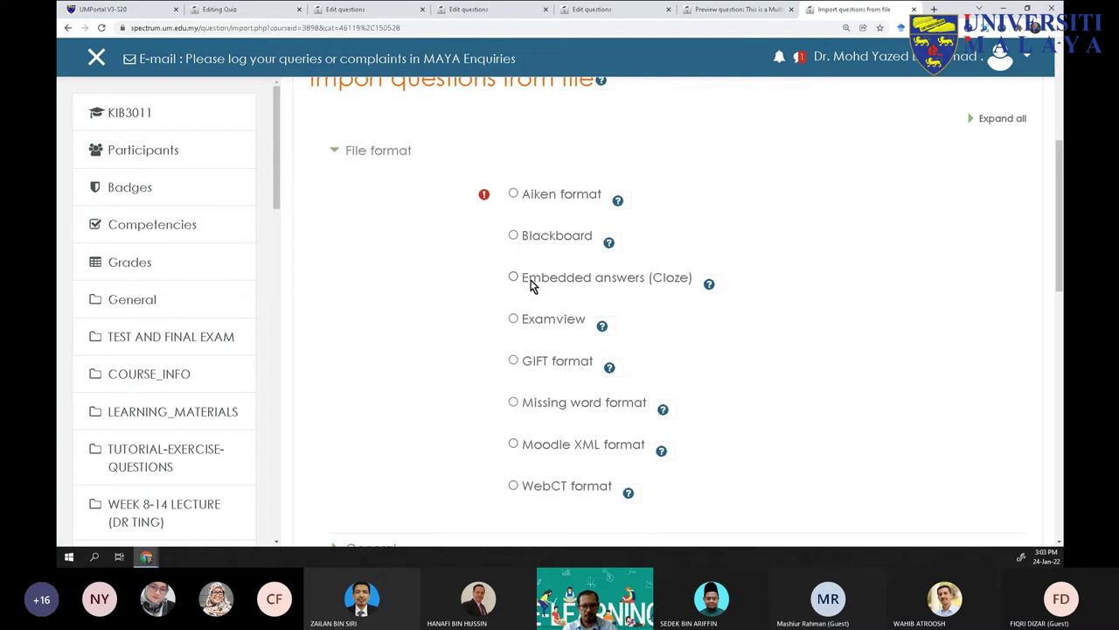
{"action": "scroll", "coordinate": [530, 288], "scroll_direction": "up", "scroll_amount": 2}
{"action": "scroll", "coordinate": [542, 298], "scroll_direction": "down", "scroll_amount": 6}
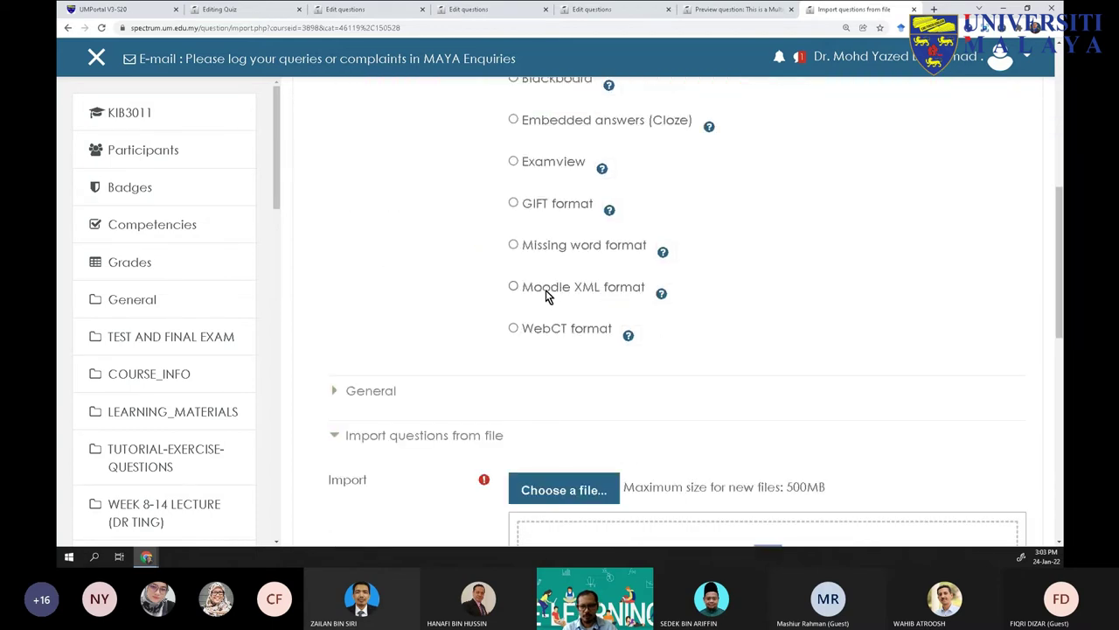
Expand the general import settings and examine which categories questions can be imported into
{"action": "left_click", "coordinate": [367, 234]}
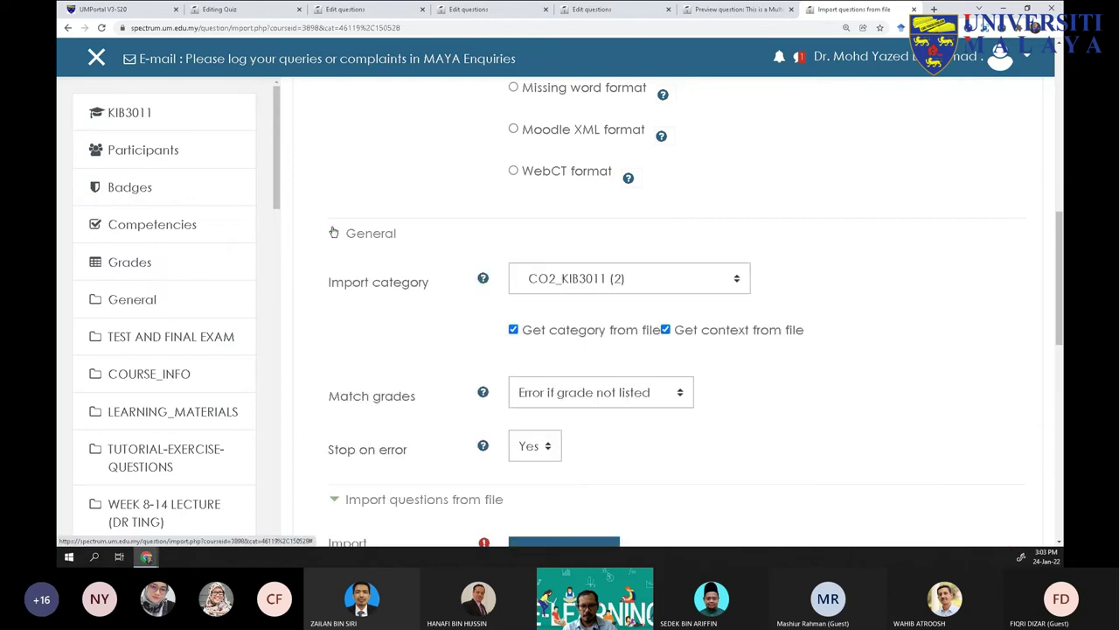
{"action": "left_click", "coordinate": [619, 280]}
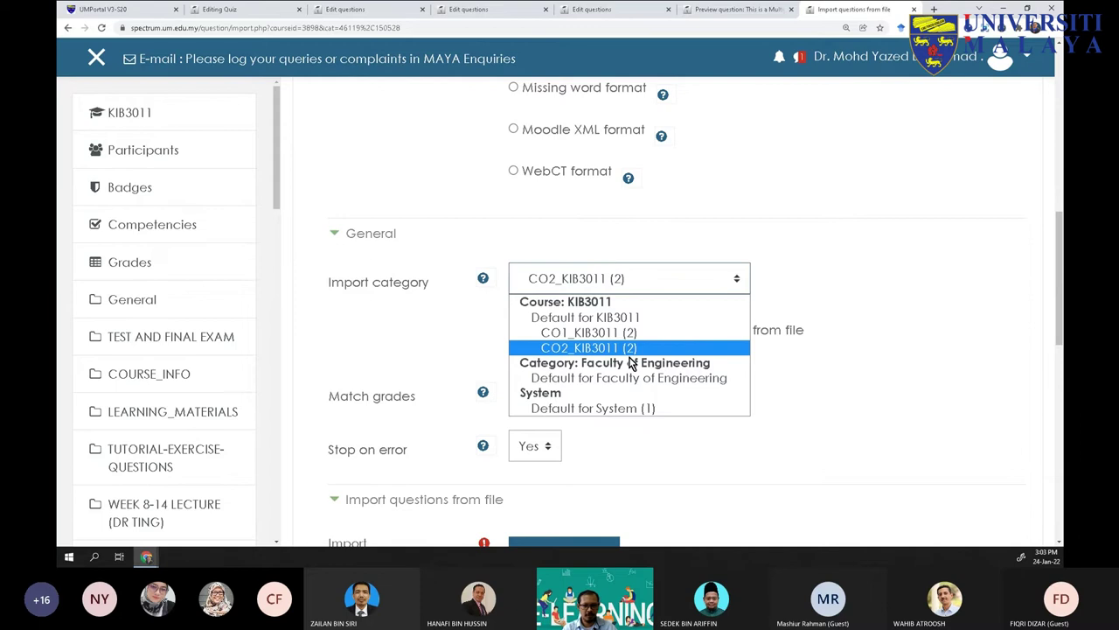
{"action": "left_click", "coordinate": [907, 226]}
{"action": "scroll", "coordinate": [516, 205], "scroll_direction": "up", "scroll_amount": 7}
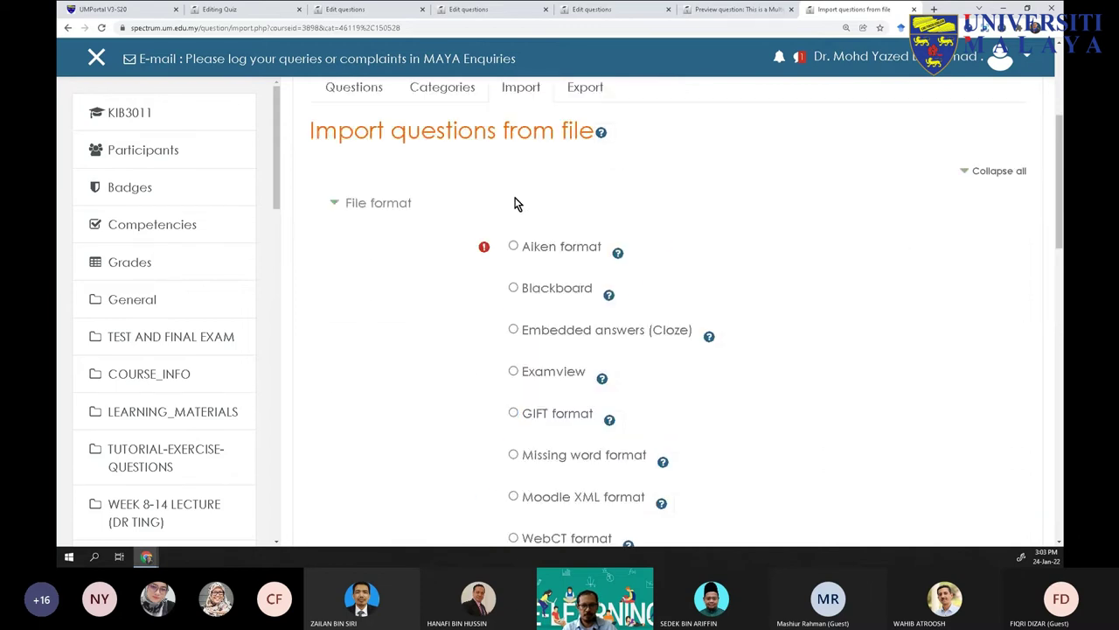
{"action": "scroll", "coordinate": [548, 473], "scroll_direction": "down", "scroll_amount": 1}
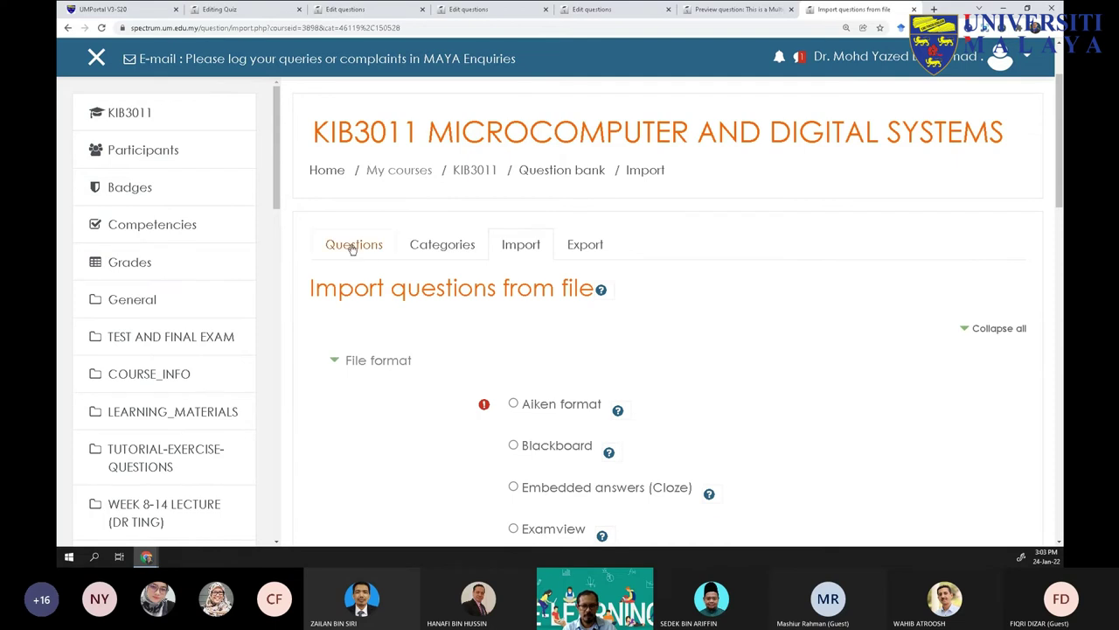
Go to the question category editor and set Default for KIB3011 as the parent of a new category
{"action": "left_click", "coordinate": [439, 257]}
{"action": "scroll", "coordinate": [442, 330], "scroll_direction": "down", "scroll_amount": 5}
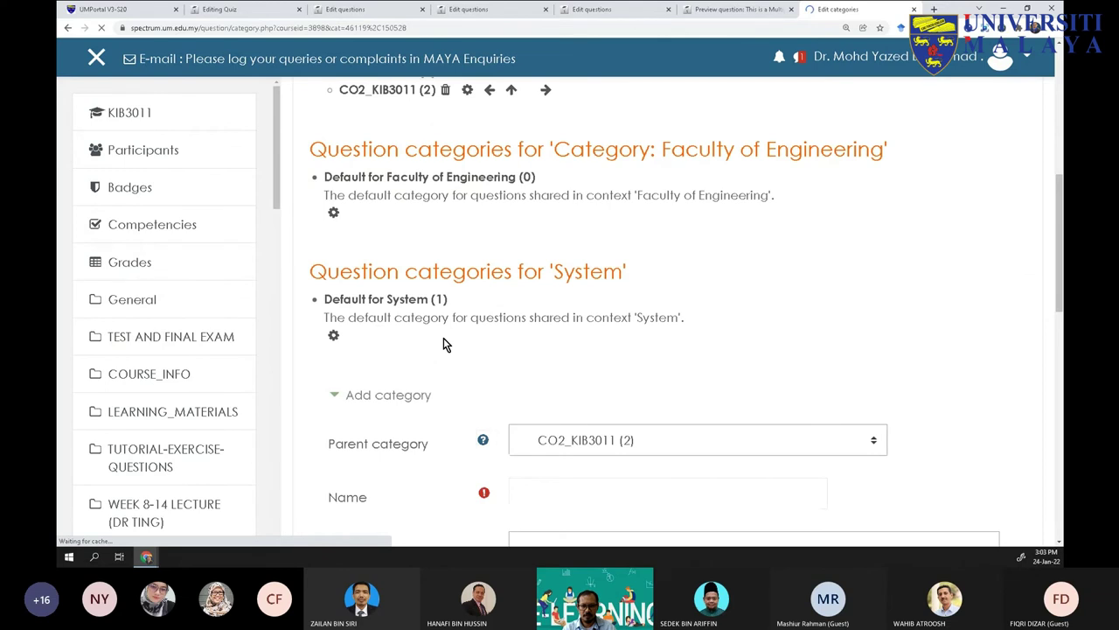
{"action": "scroll", "coordinate": [443, 338], "scroll_direction": "up", "scroll_amount": 2}
{"action": "scroll", "coordinate": [419, 327], "scroll_direction": "down", "scroll_amount": 1}
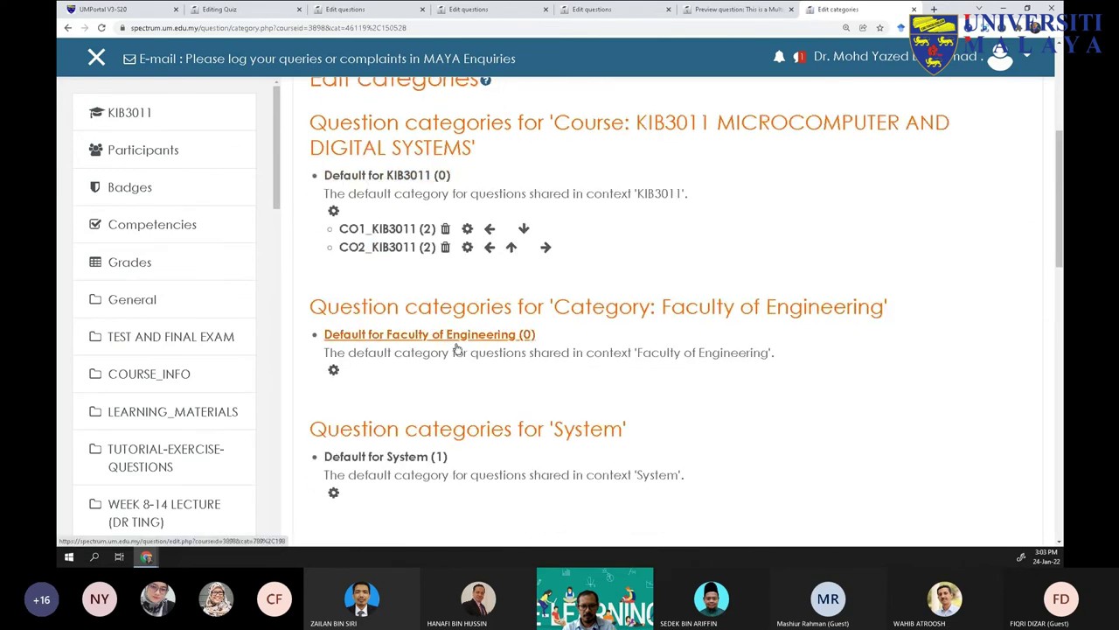
{"action": "scroll", "coordinate": [459, 349], "scroll_direction": "down", "scroll_amount": 5}
{"action": "left_click", "coordinate": [679, 125]}
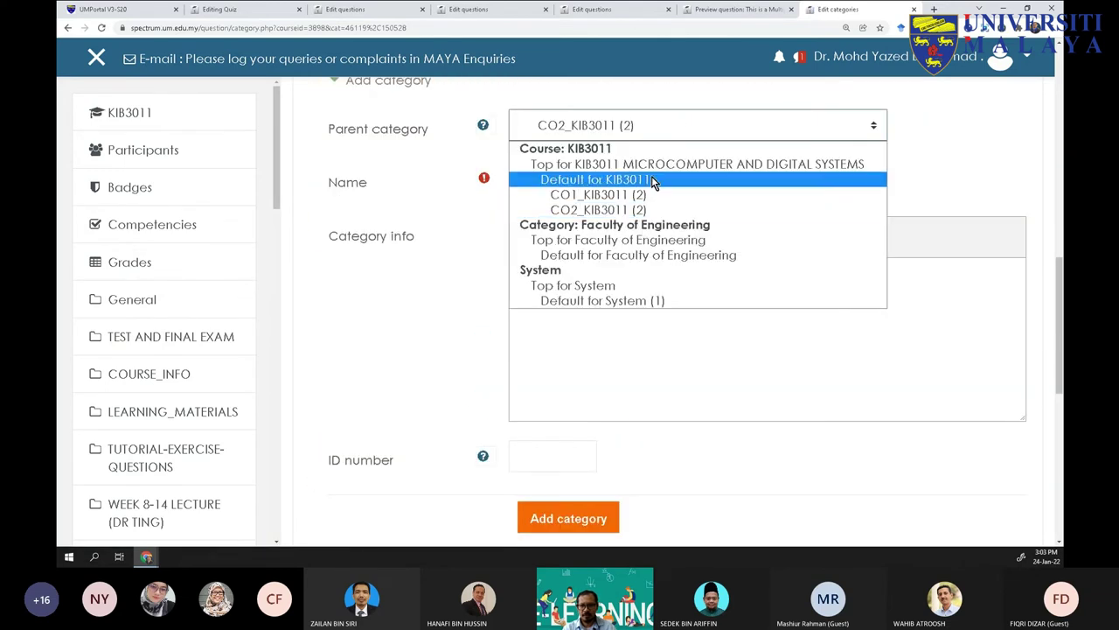
{"action": "left_click", "coordinate": [652, 176]}
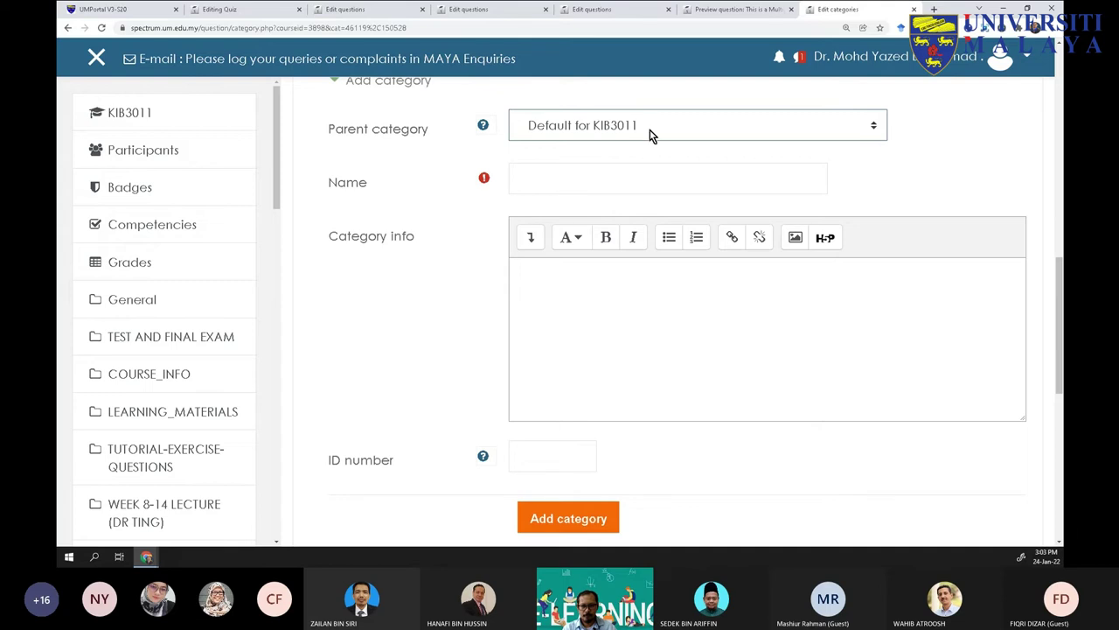
Name the new category CO3_KIB3011 and add it to the question bank
{"action": "left_click", "coordinate": [609, 174]}
{"action": "type", "text": "CO1_KIB3011"}
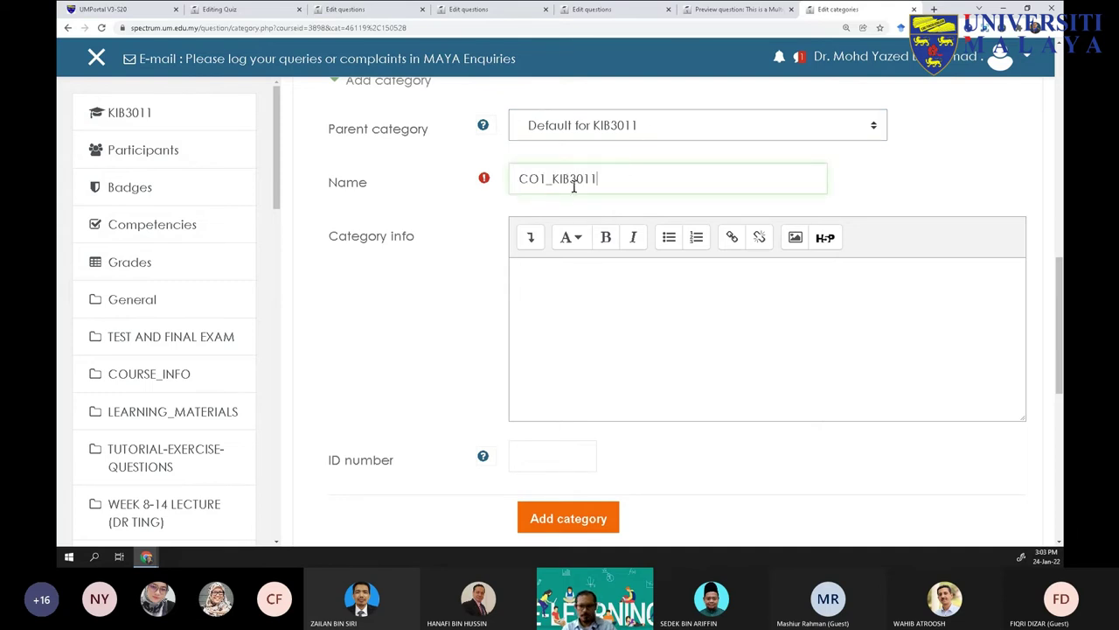
{"action": "left_click_drag", "start_coordinate": [539, 178], "coordinate": [548, 179]}
{"action": "type", "text": "3"}
{"action": "scroll", "coordinate": [565, 324], "scroll_direction": "down", "scroll_amount": 2}
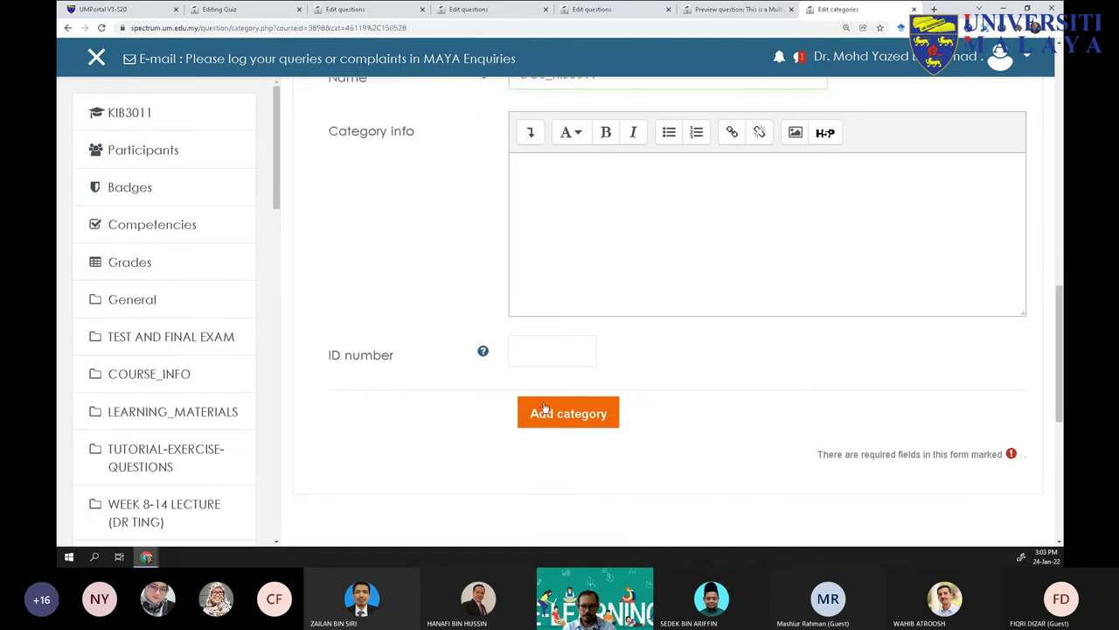
{"action": "left_click", "coordinate": [555, 423]}
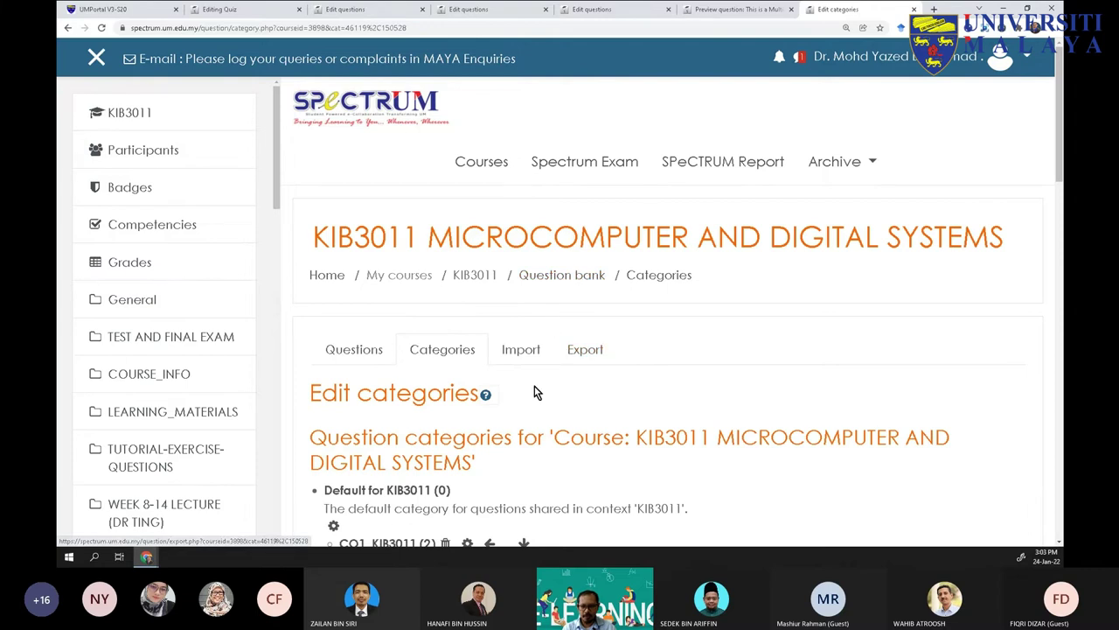
Return to the page for importing questions from a file
{"action": "left_click", "coordinate": [526, 351]}
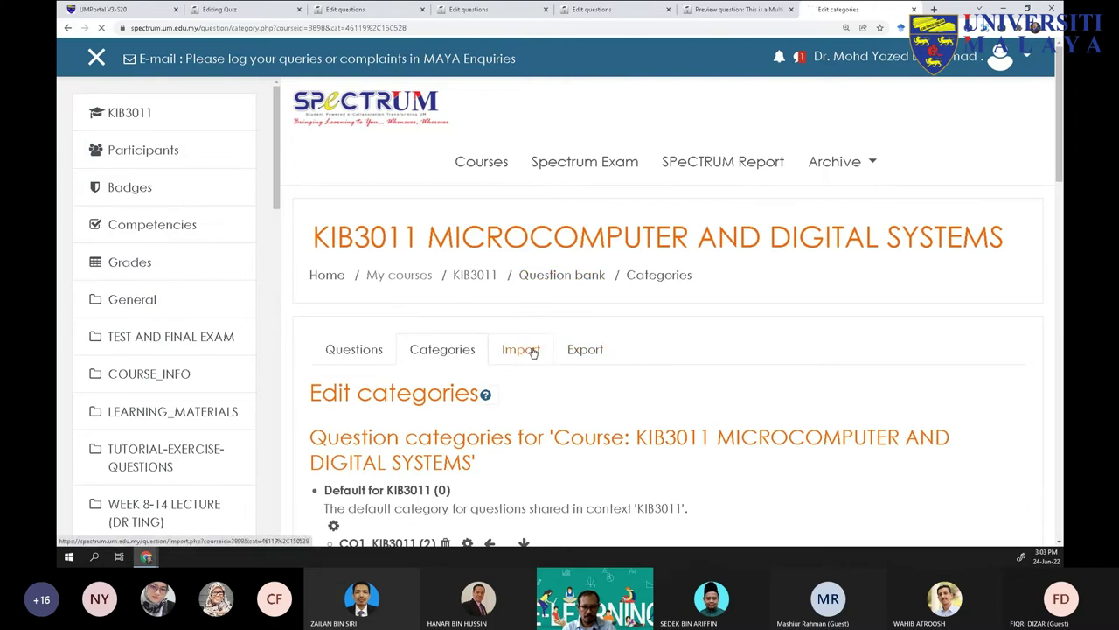
{"action": "left_click", "coordinate": [581, 351]}
{"action": "left_click", "coordinate": [515, 353]}
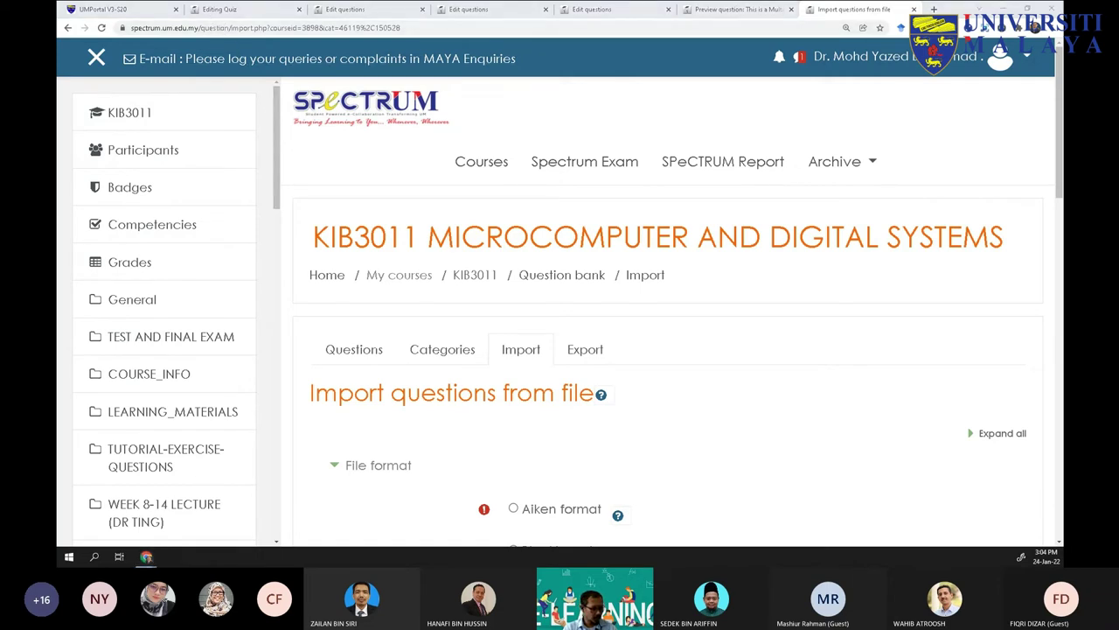
Switch to the Moodle Docs page on GIFT format and examine its general instructions, format symbols and example questions
{"action": "key", "text": "alt+Tab"}
{"action": "left_click", "coordinate": [183, 11]}
{"action": "scroll", "coordinate": [427, 350], "scroll_direction": "up", "scroll_amount": 6}
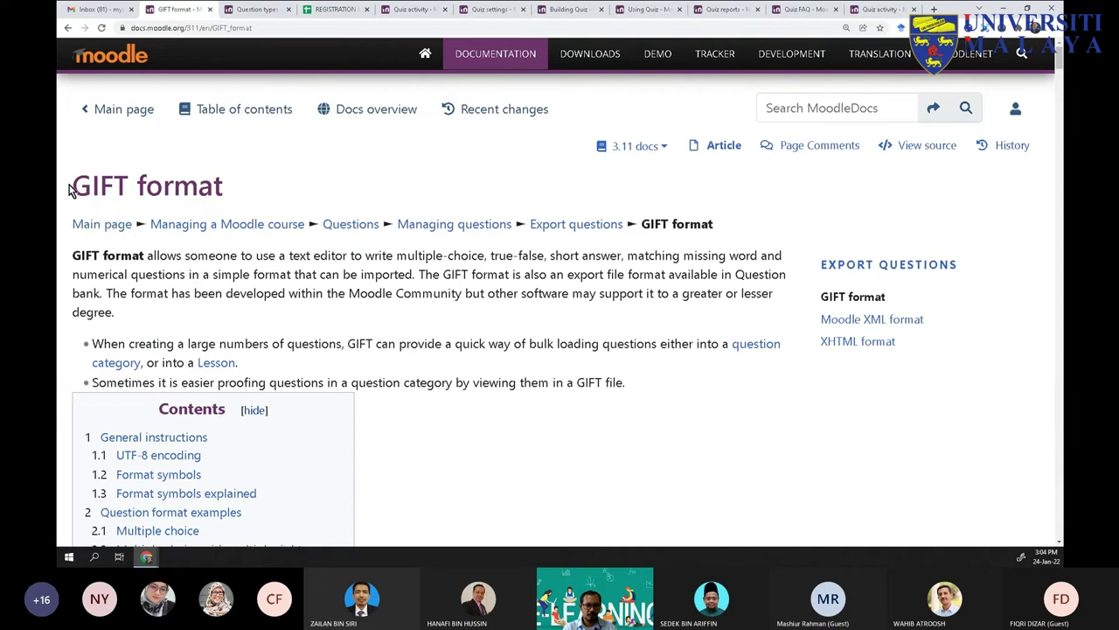
{"action": "left_click_drag", "start_coordinate": [73, 185], "coordinate": [218, 190]}
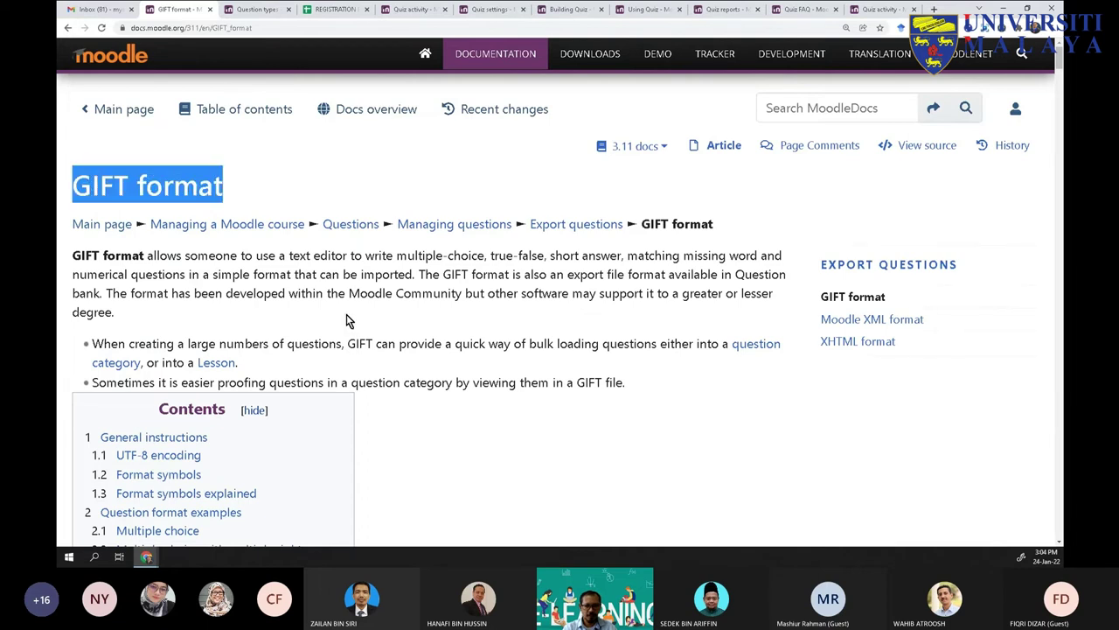
{"action": "scroll", "coordinate": [346, 318], "scroll_direction": "down", "scroll_amount": 3}
{"action": "scroll", "coordinate": [346, 318], "scroll_direction": "down", "scroll_amount": 7}
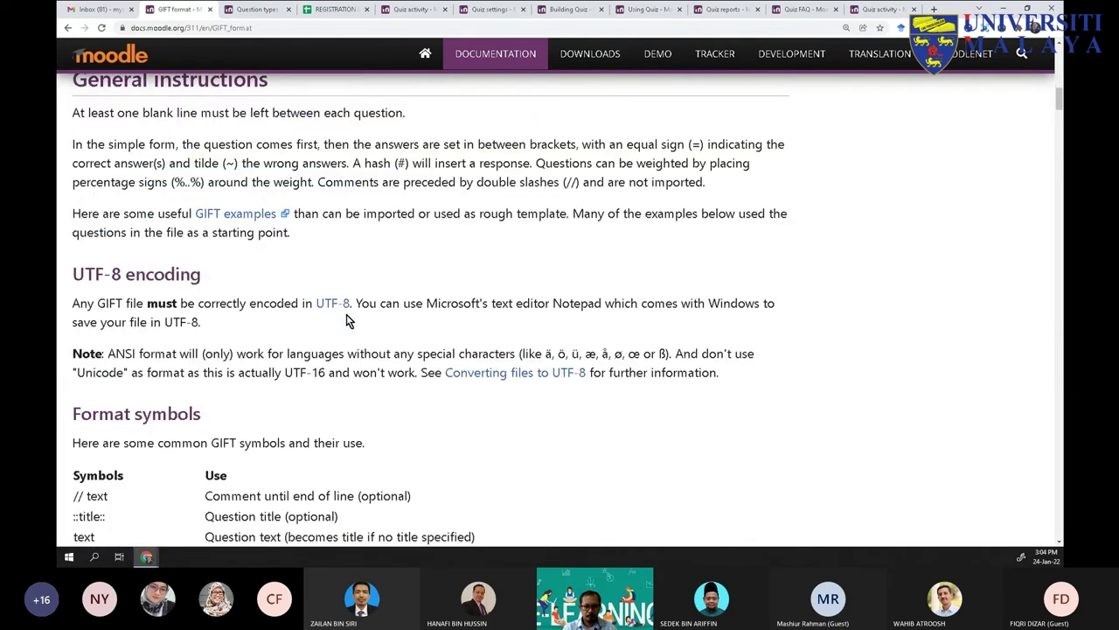
{"action": "scroll", "coordinate": [346, 320], "scroll_direction": "down", "scroll_amount": 2}
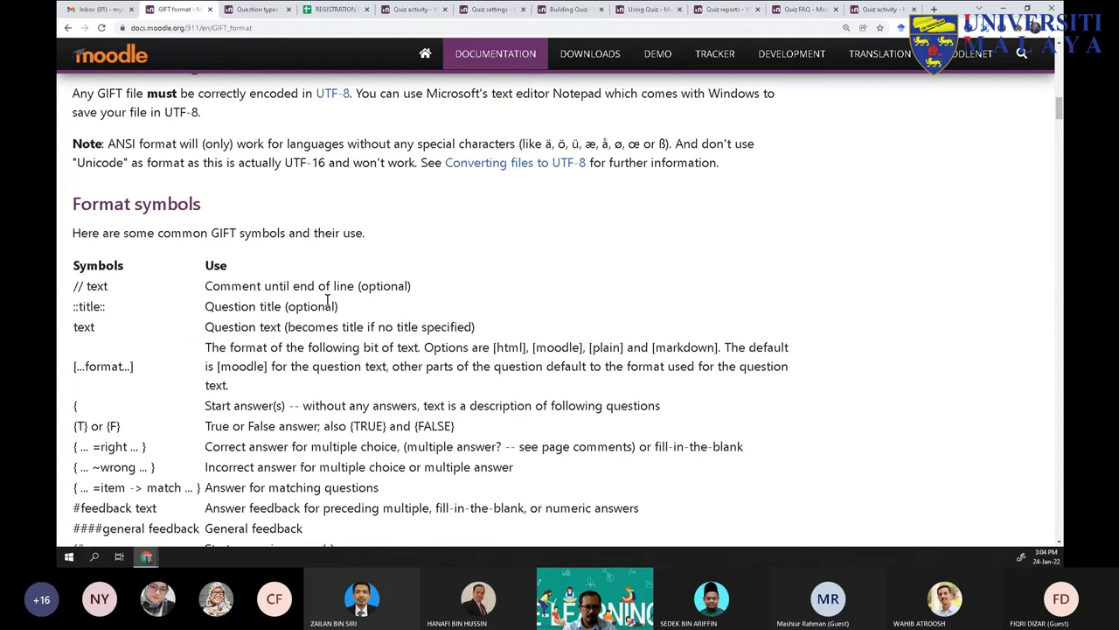
{"action": "scroll", "coordinate": [289, 339], "scroll_direction": "down", "scroll_amount": 8}
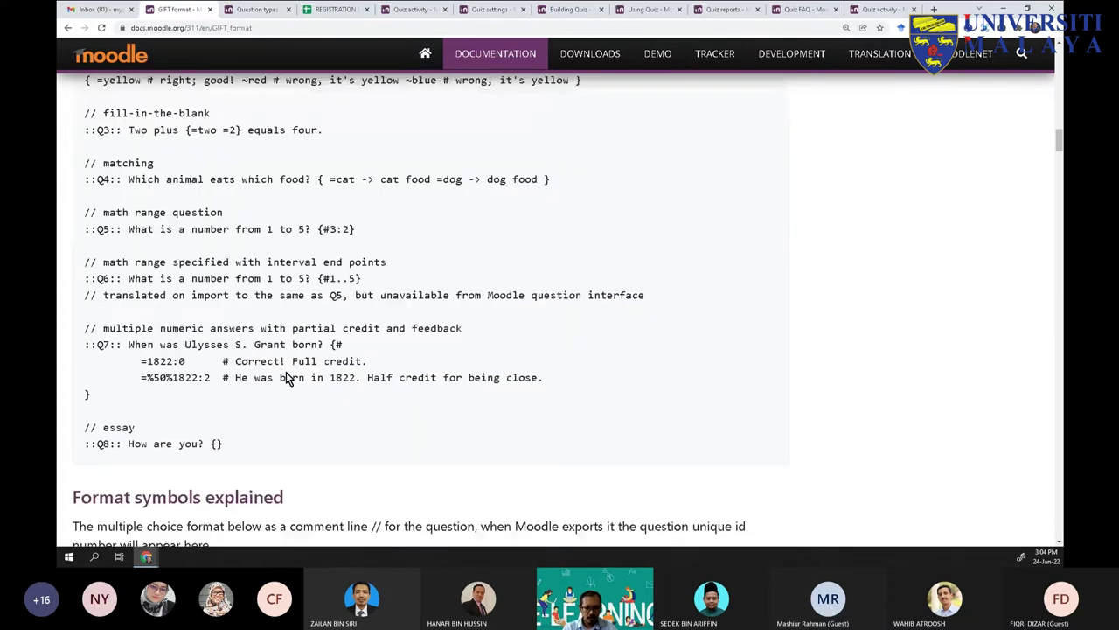
{"action": "scroll", "coordinate": [289, 378], "scroll_direction": "down", "scroll_amount": 5}
{"action": "left_click_drag", "start_coordinate": [1058, 155], "coordinate": [1055, 54]}
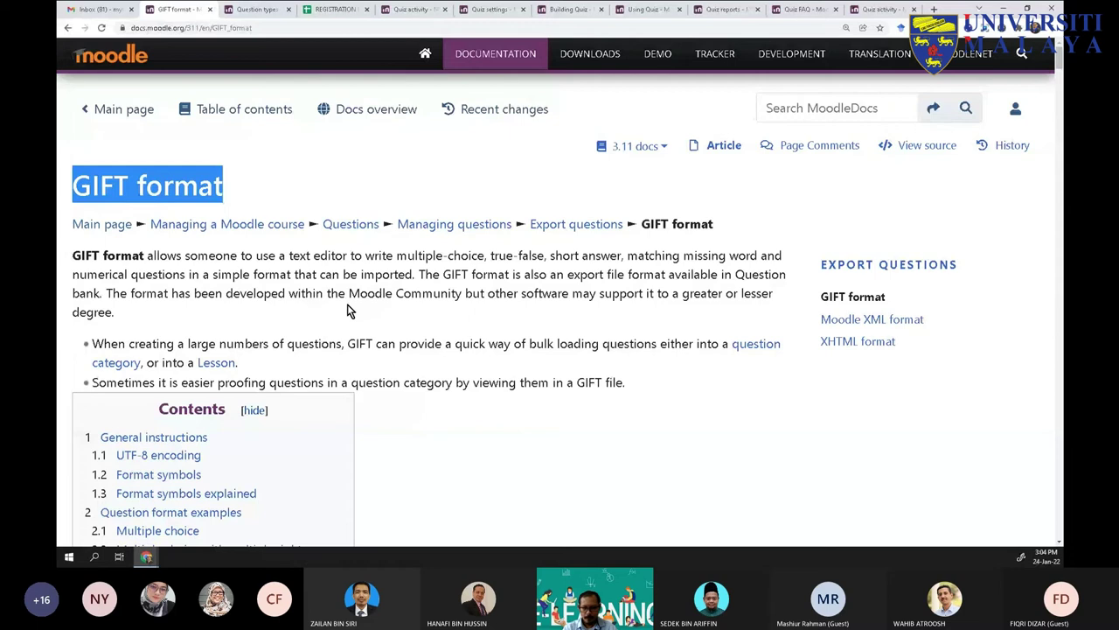
Download the GIFT examples file linked in the general instructions of the GIFT format page
{"action": "scroll", "coordinate": [347, 310], "scroll_direction": "down", "scroll_amount": 1}
{"action": "scroll", "coordinate": [347, 311], "scroll_direction": "down", "scroll_amount": 15}
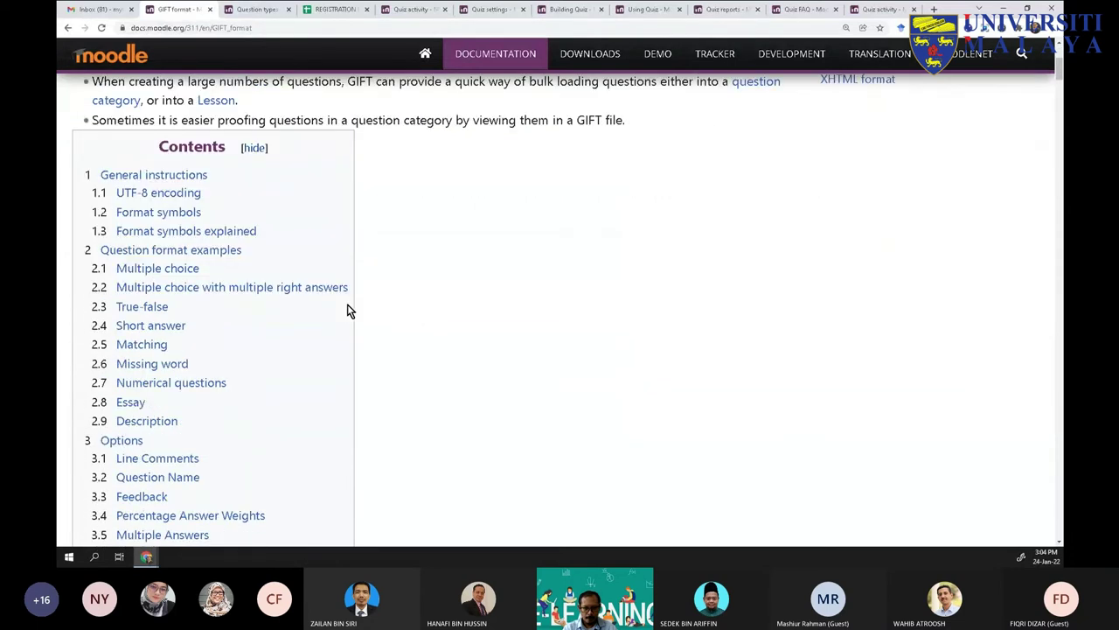
{"action": "left_click", "coordinate": [267, 321]}
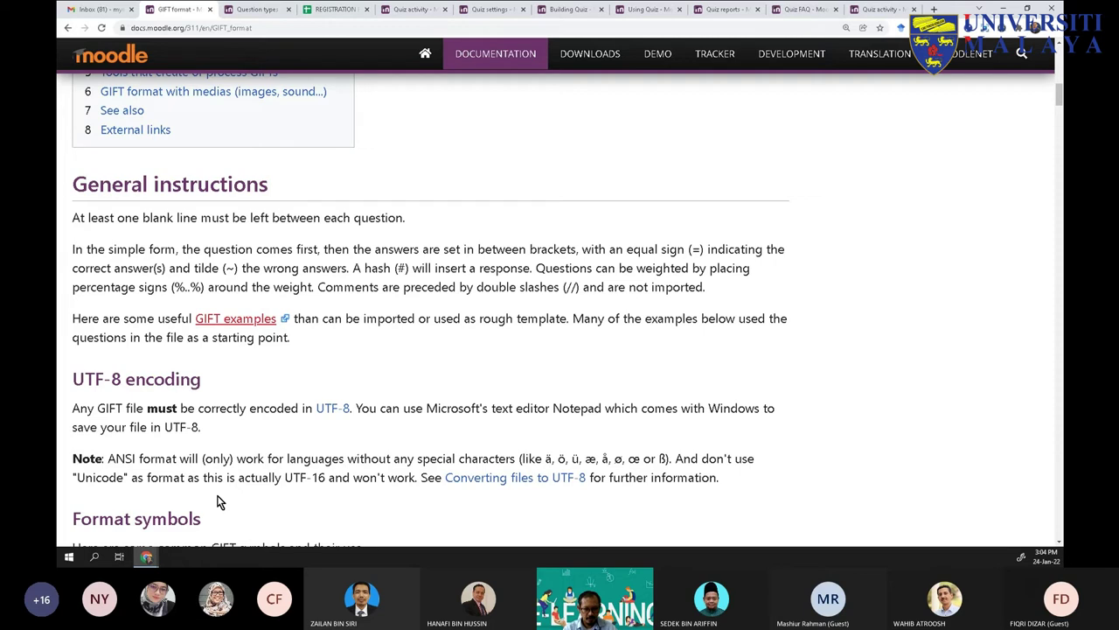
{"action": "left_click", "coordinate": [260, 320]}
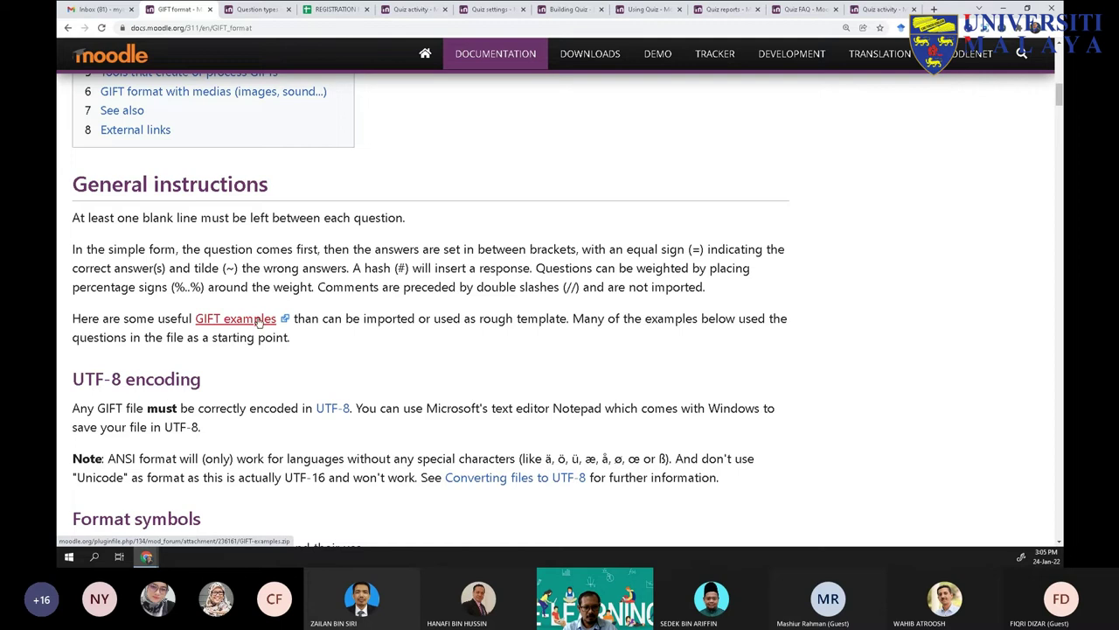
Save the GIFT examples archive linked in the general instructions to the Downloads folder as GIFT-examples (1).zip and keep the blocked download
{"action": "right_click", "coordinate": [260, 322]}
{"action": "left_click", "coordinate": [285, 340]}
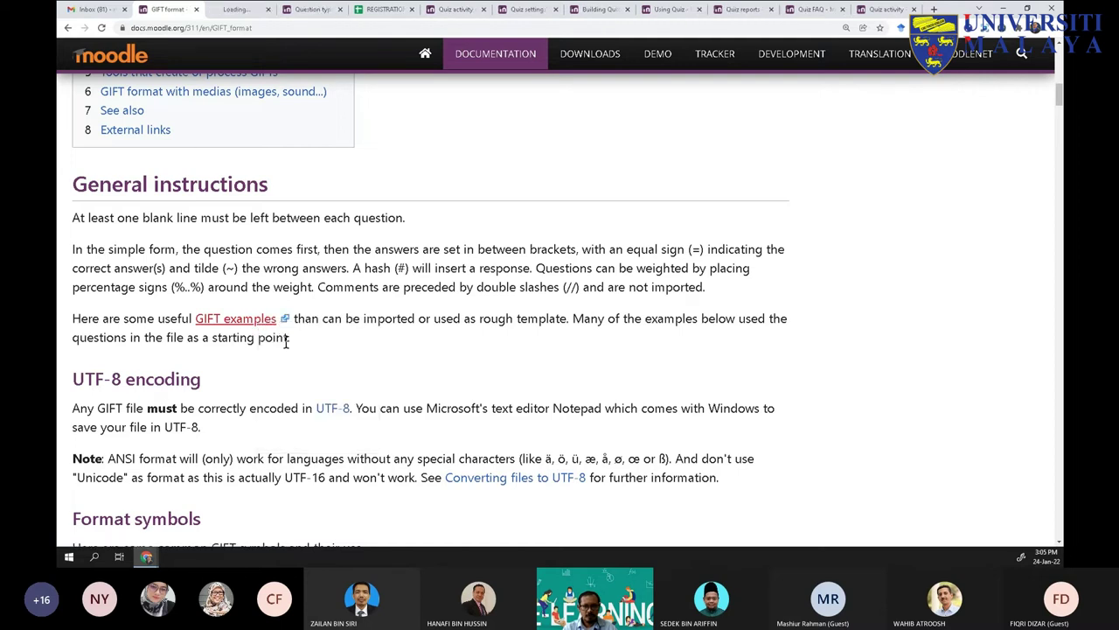
{"action": "right_click", "coordinate": [251, 322]}
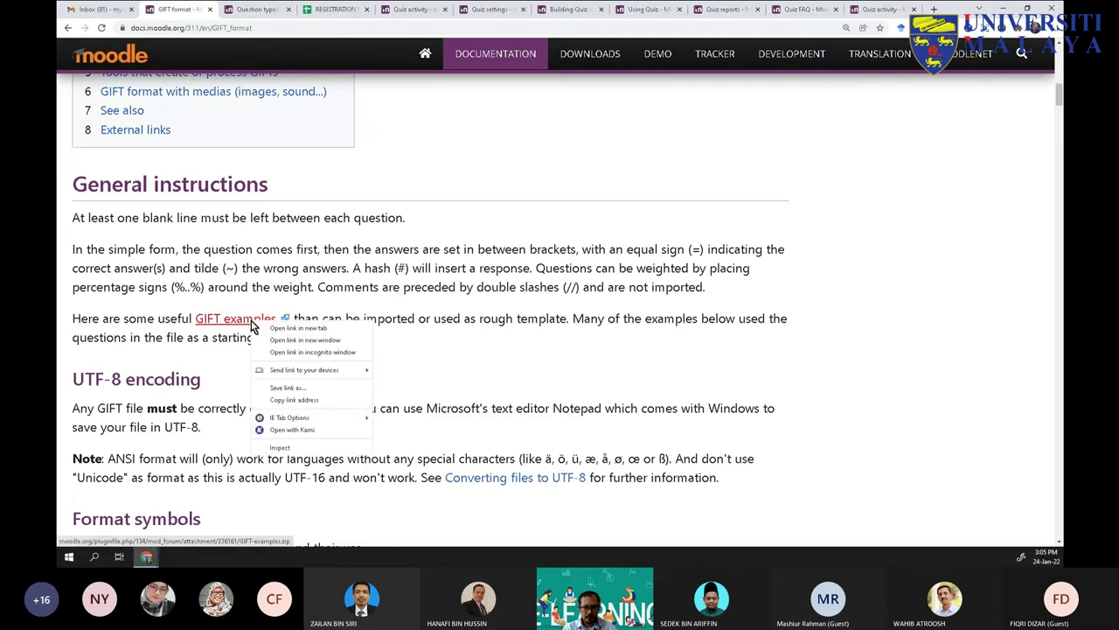
{"action": "left_click", "coordinate": [286, 389]}
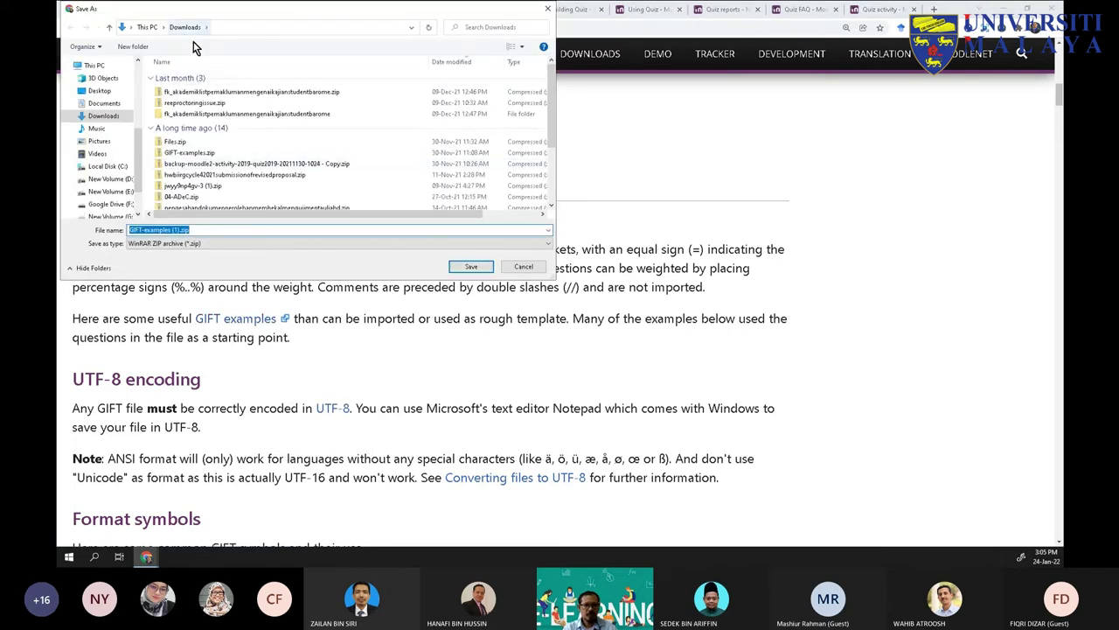
{"action": "left_click", "coordinate": [469, 266]}
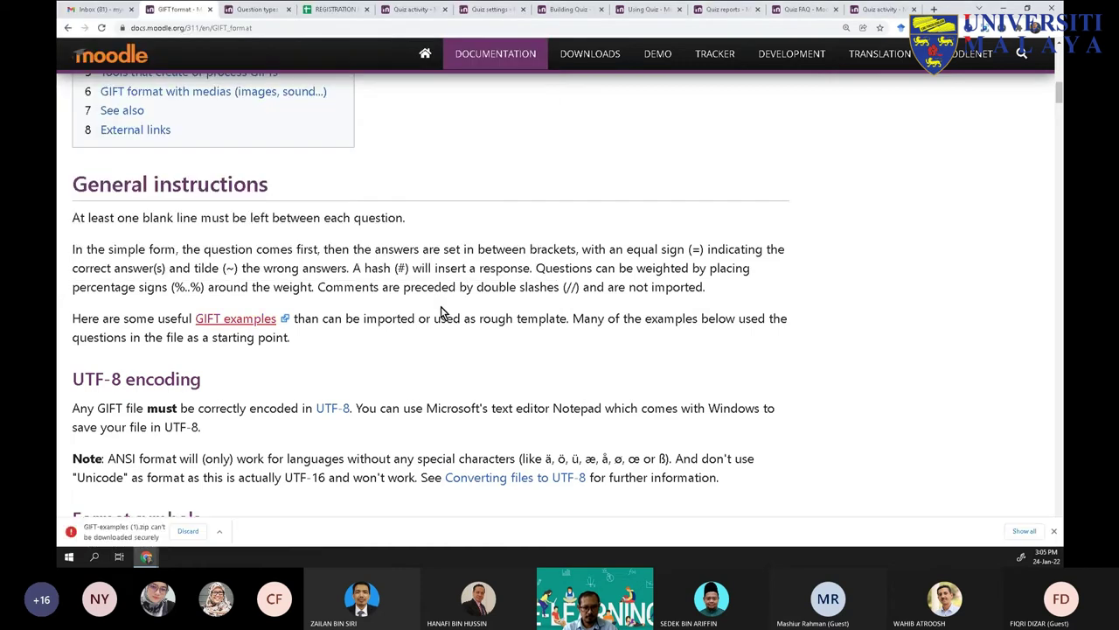
{"action": "left_click", "coordinate": [221, 531]}
{"action": "left_click", "coordinate": [233, 497]}
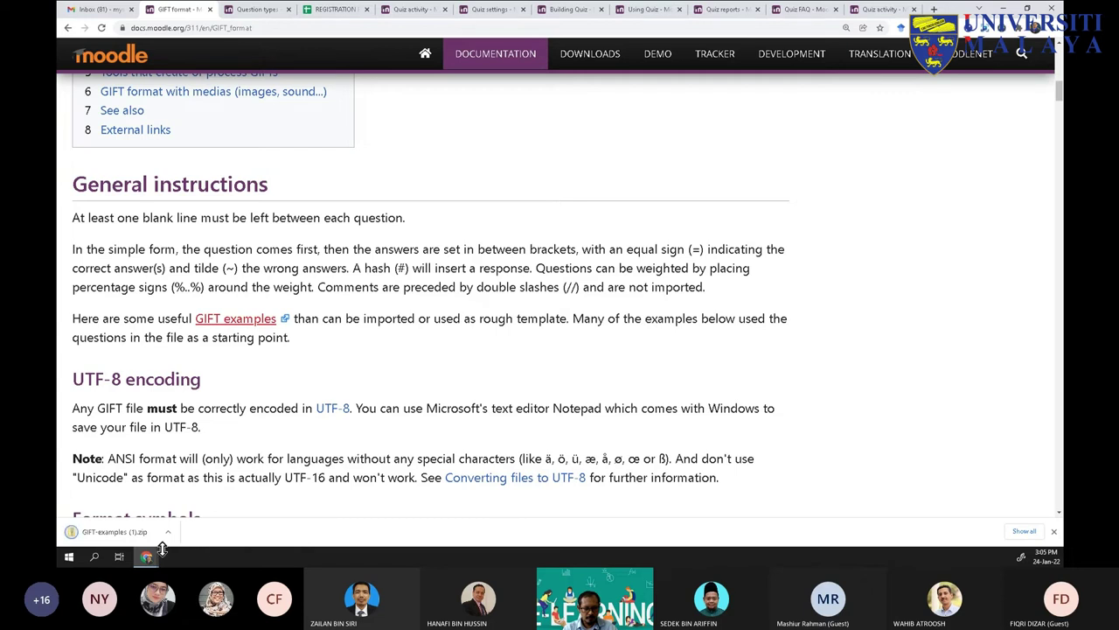
Show the downloaded GIFT-examples (1).zip archive in its folder
{"action": "left_click", "coordinate": [168, 531]}
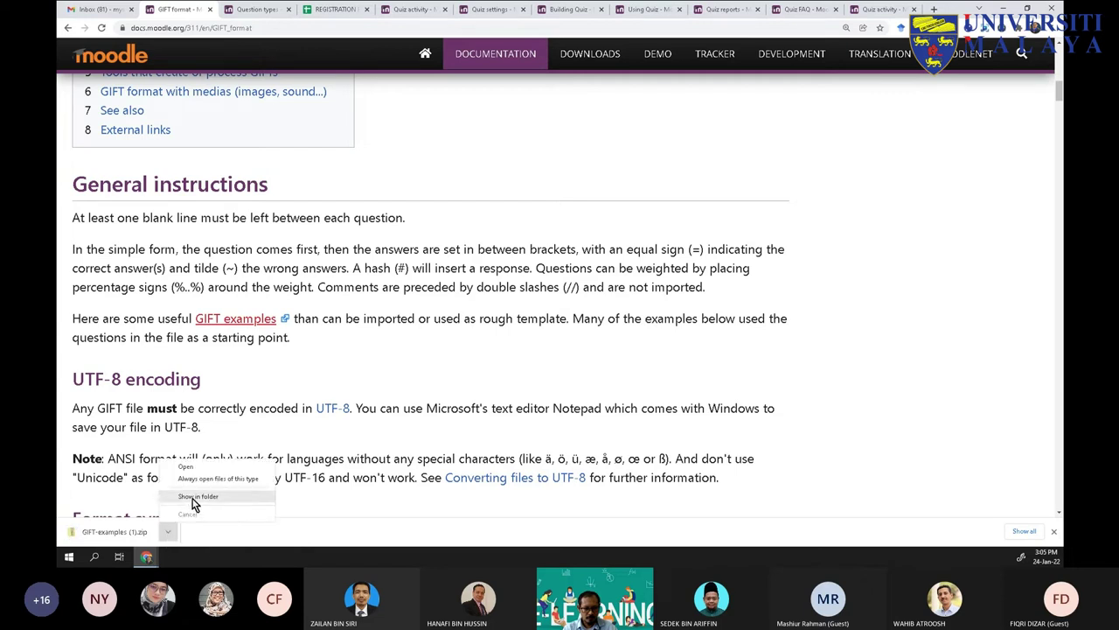